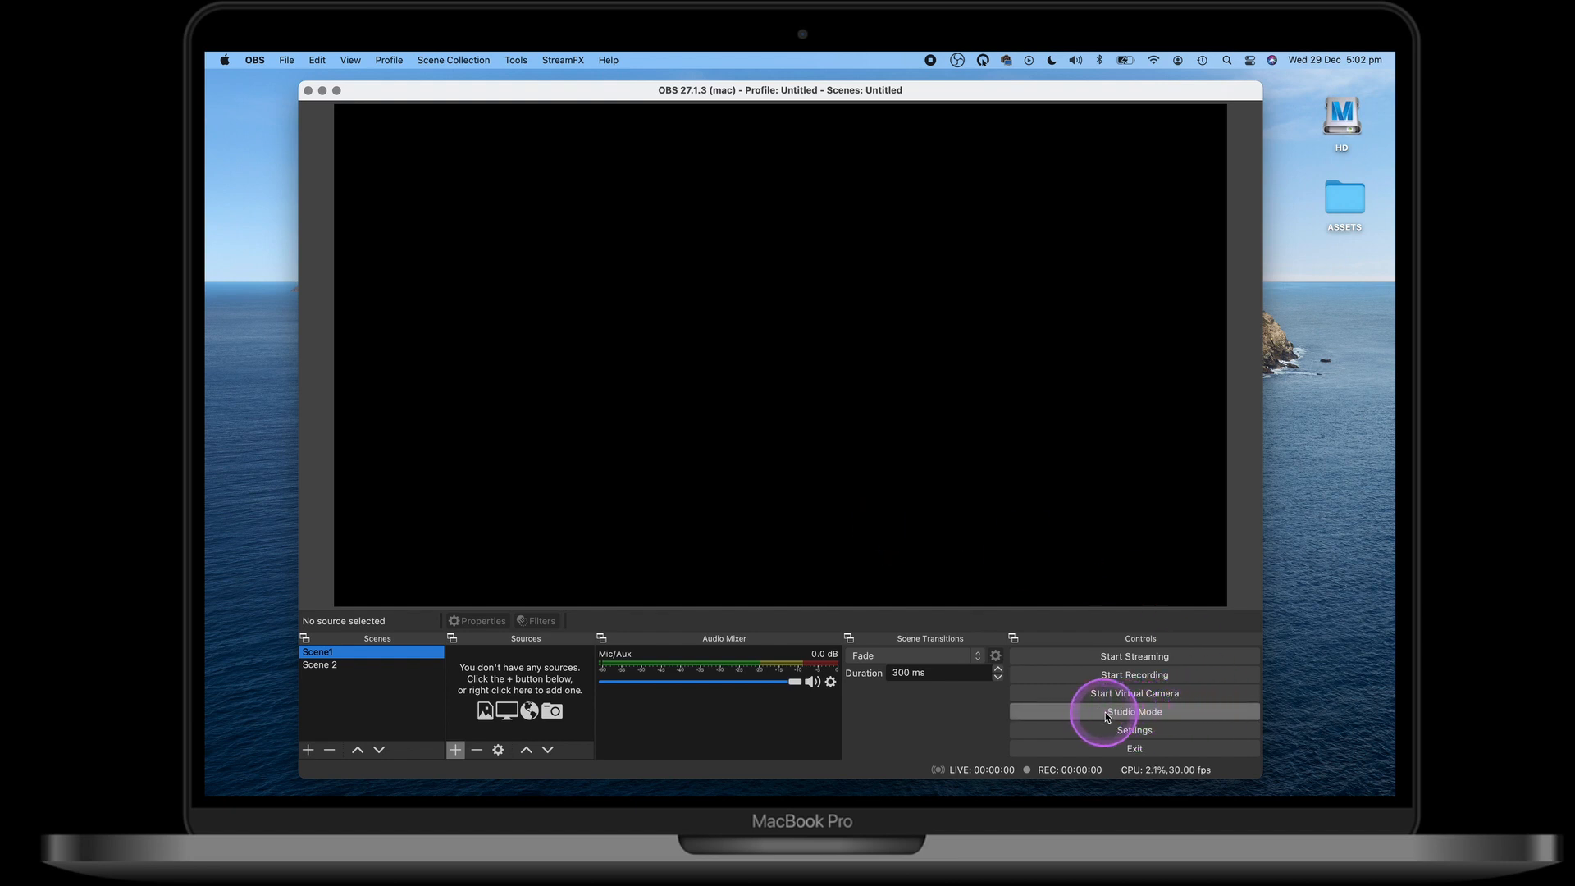
Switch Studio Mode on to show the Preview and Program views, and switch it back off
{"action": "left_click", "coordinate": [1160, 719]}
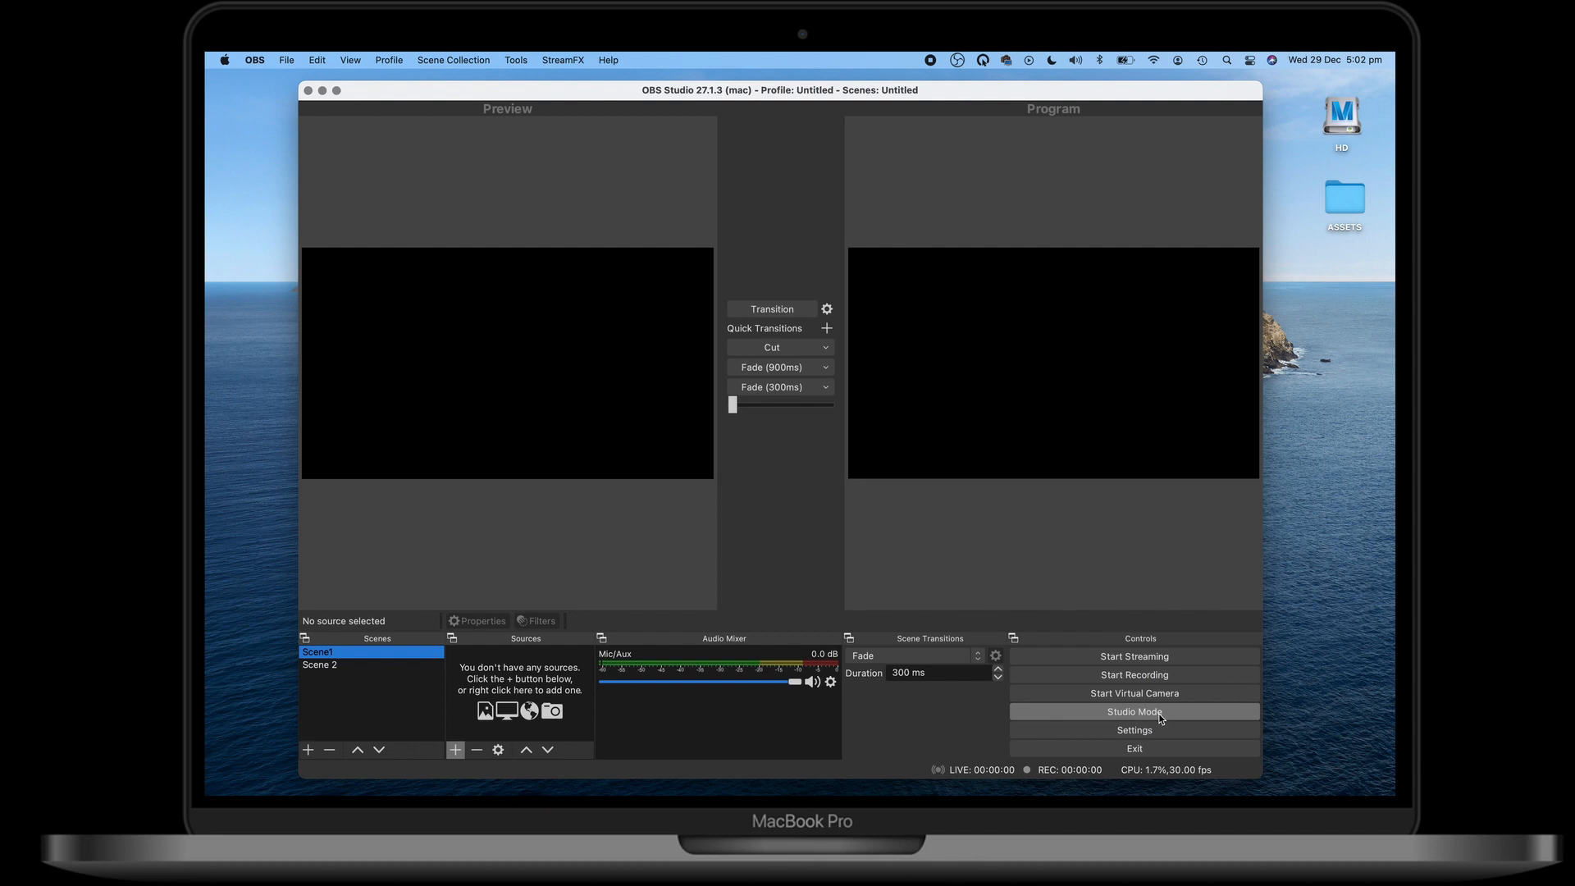
{"action": "left_click", "coordinate": [1159, 718]}
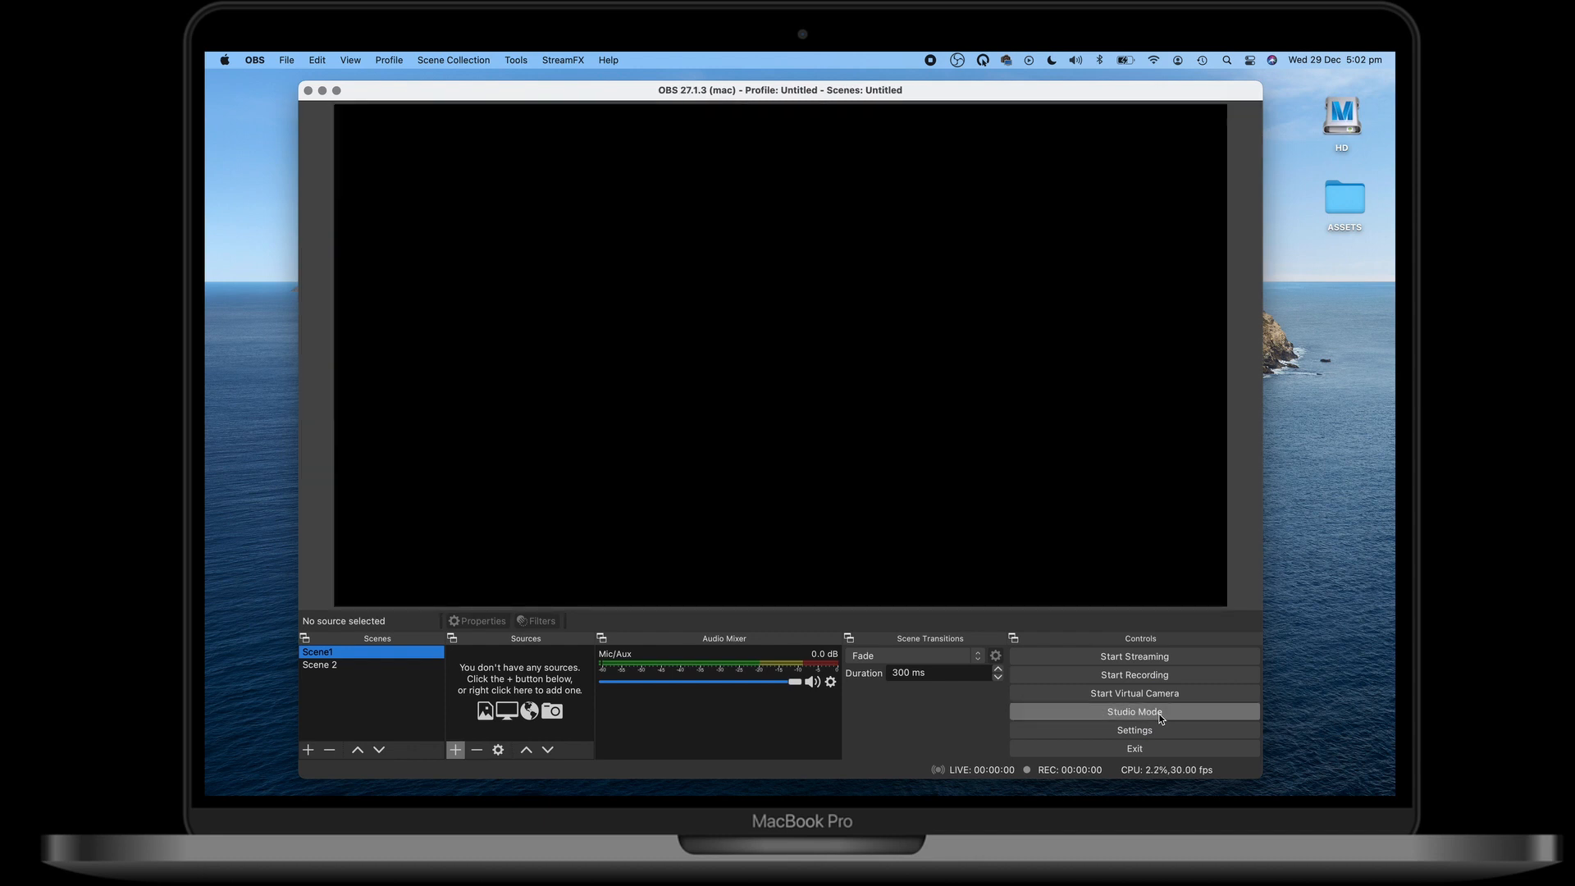
{"action": "left_click", "coordinate": [1160, 718]}
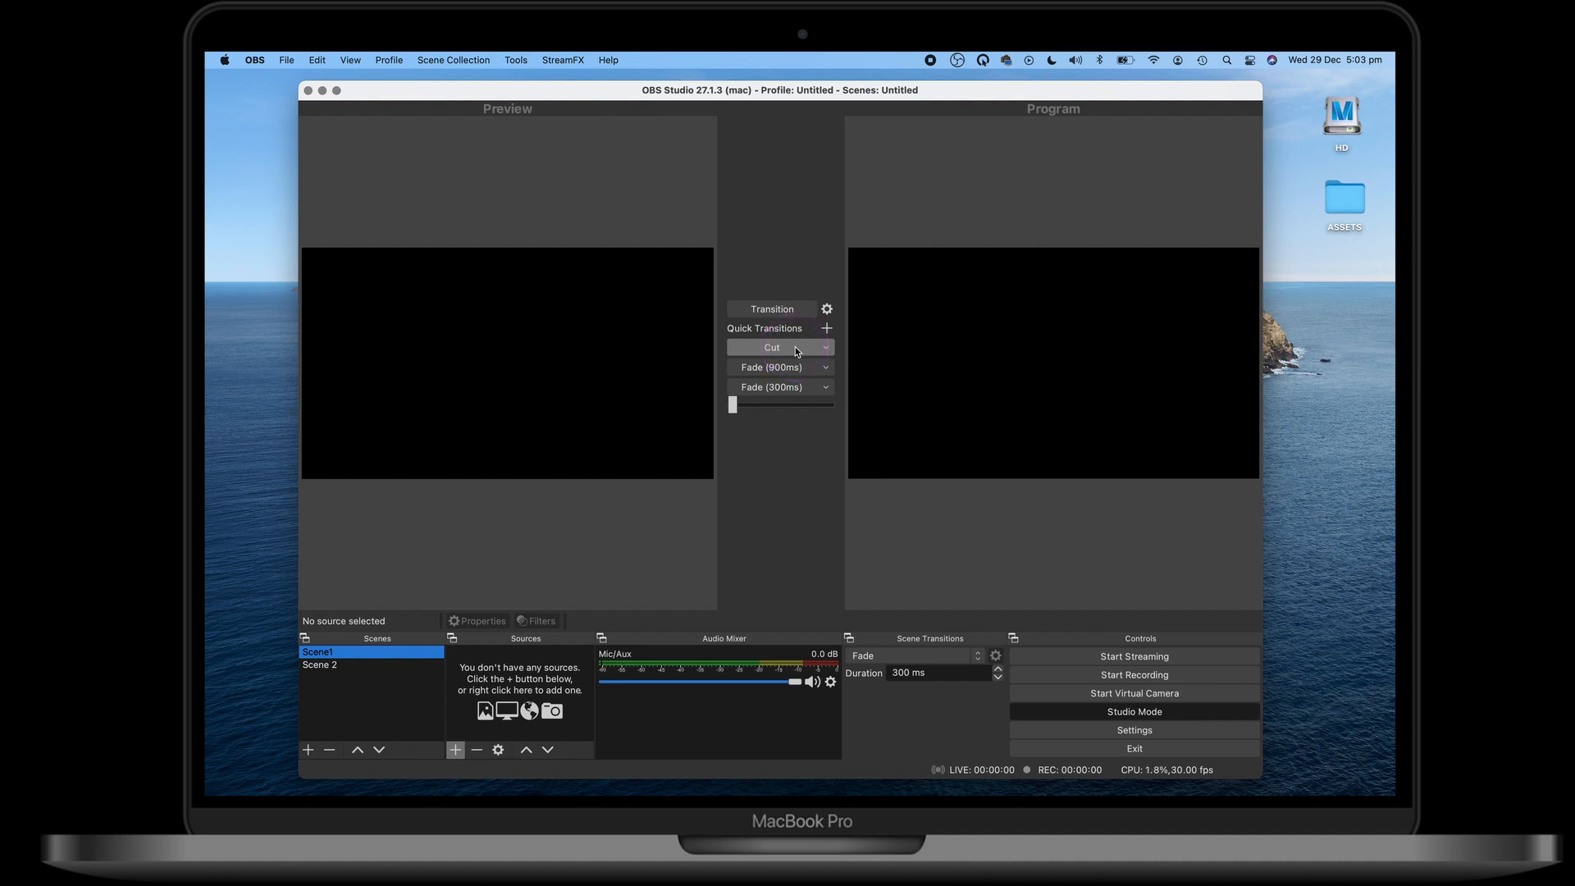
{"action": "left_click", "coordinate": [1133, 714]}
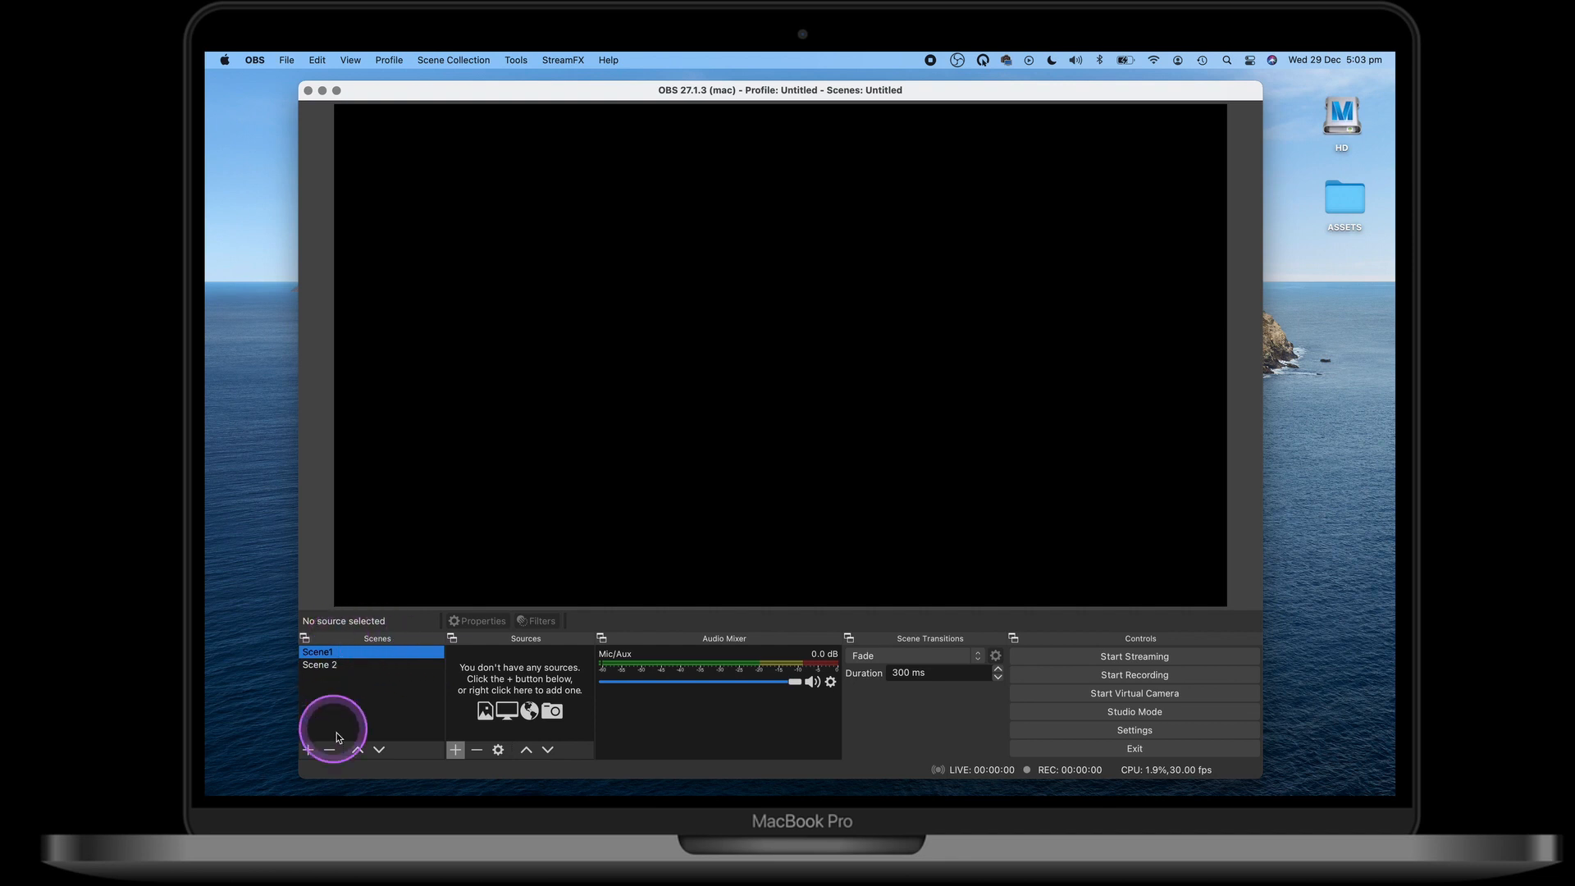
Remove Scene 2 from the scene list
{"action": "left_click", "coordinate": [328, 664]}
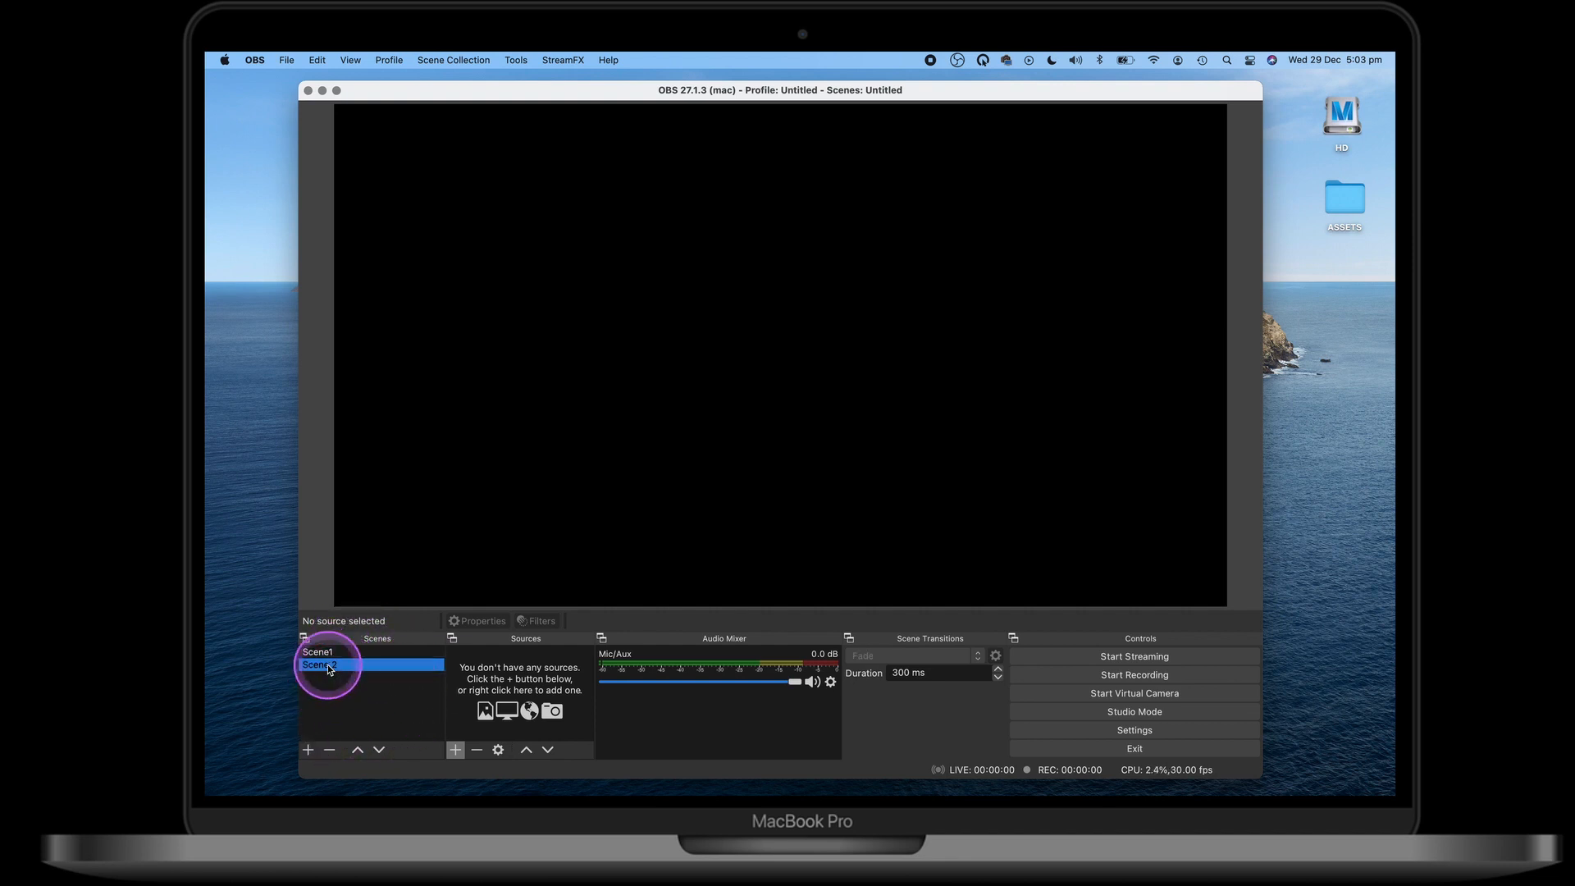
{"action": "left_click", "coordinate": [328, 748]}
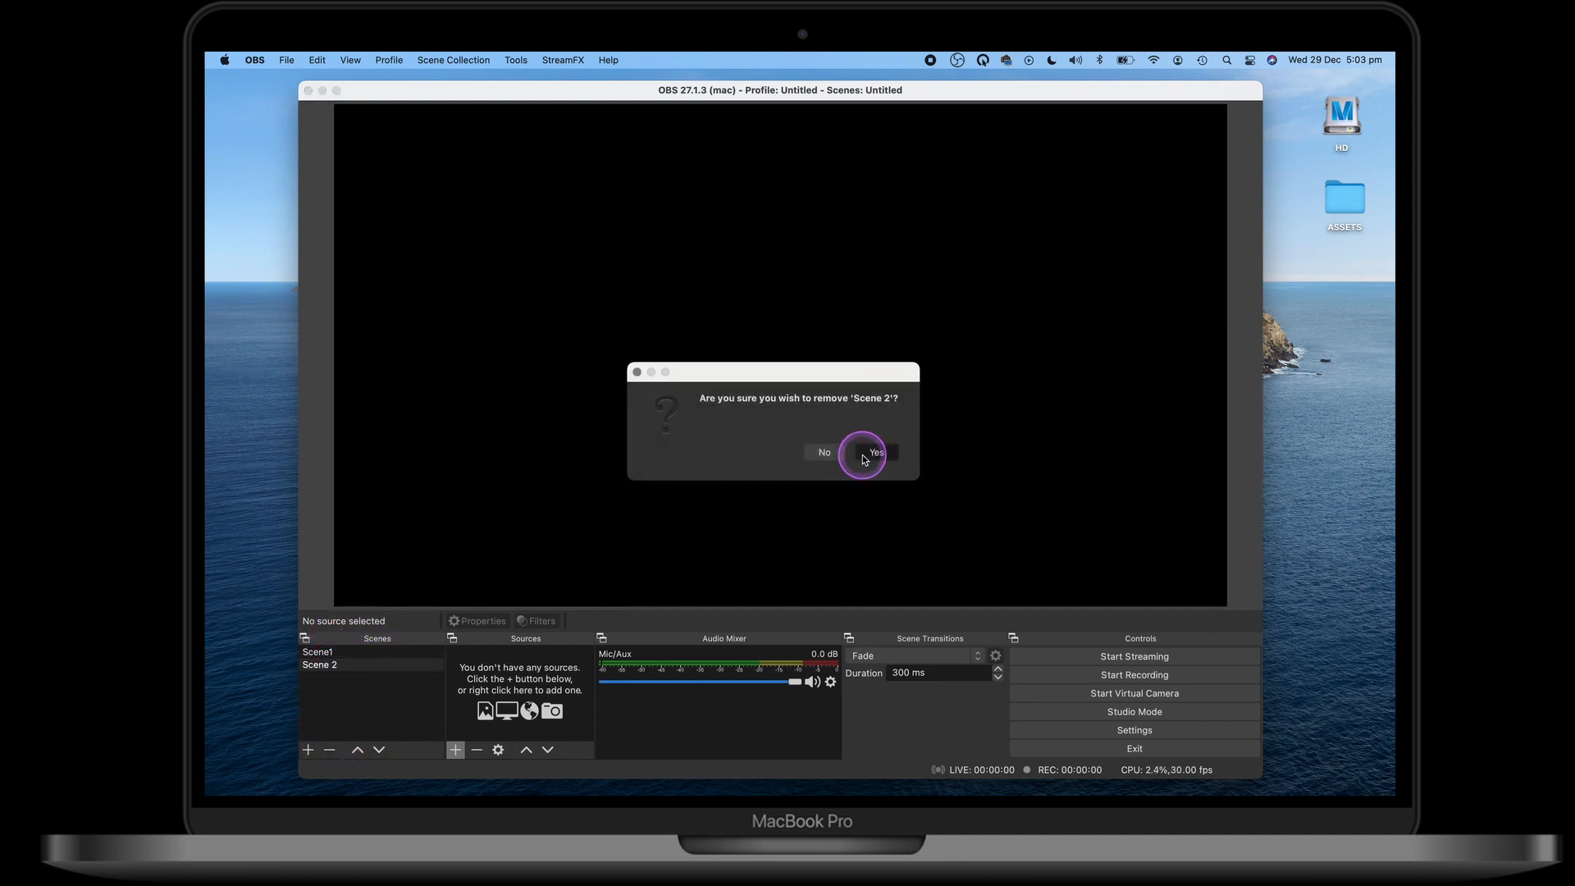
{"action": "left_click", "coordinate": [868, 453]}
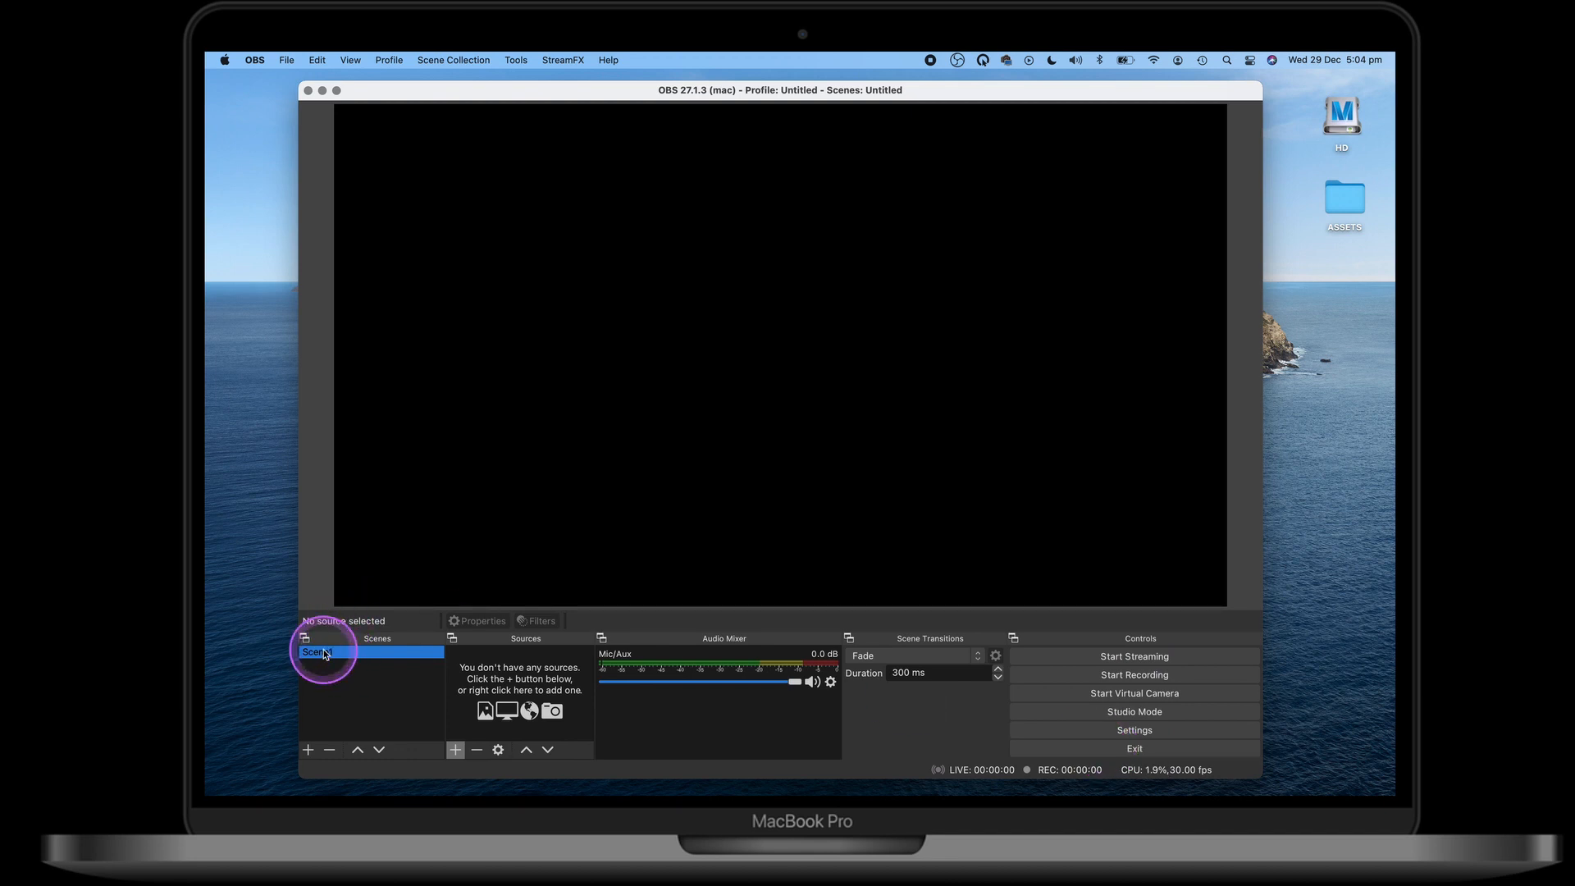
Add a new scene named Scene 2 and start adding another scene
{"action": "left_click", "coordinate": [309, 748]}
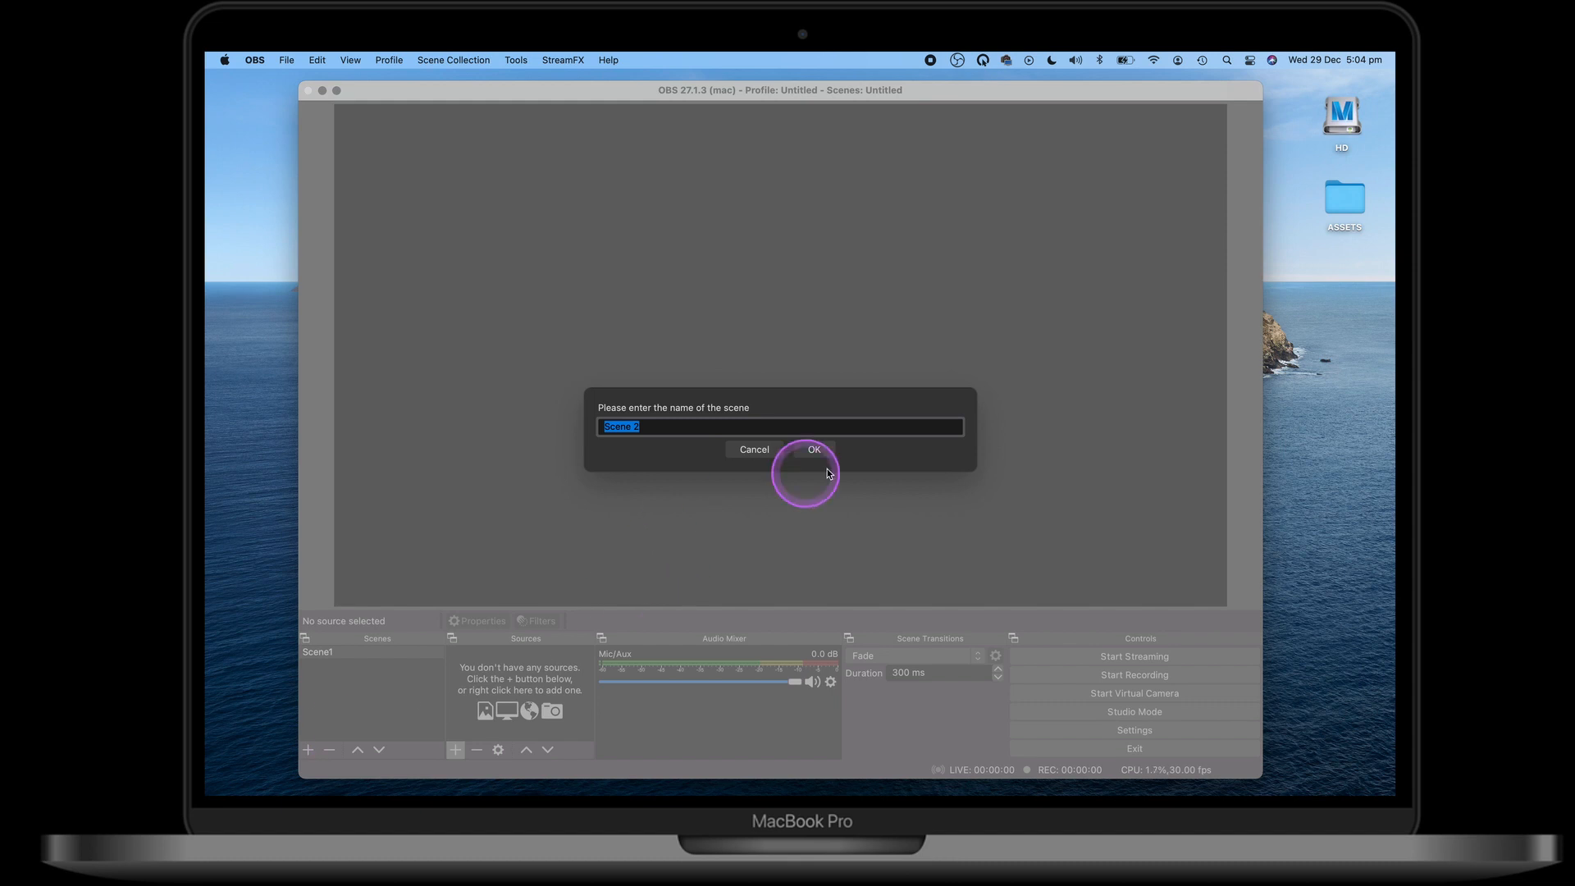
{"action": "left_click", "coordinate": [814, 449]}
{"action": "left_click", "coordinate": [315, 751]}
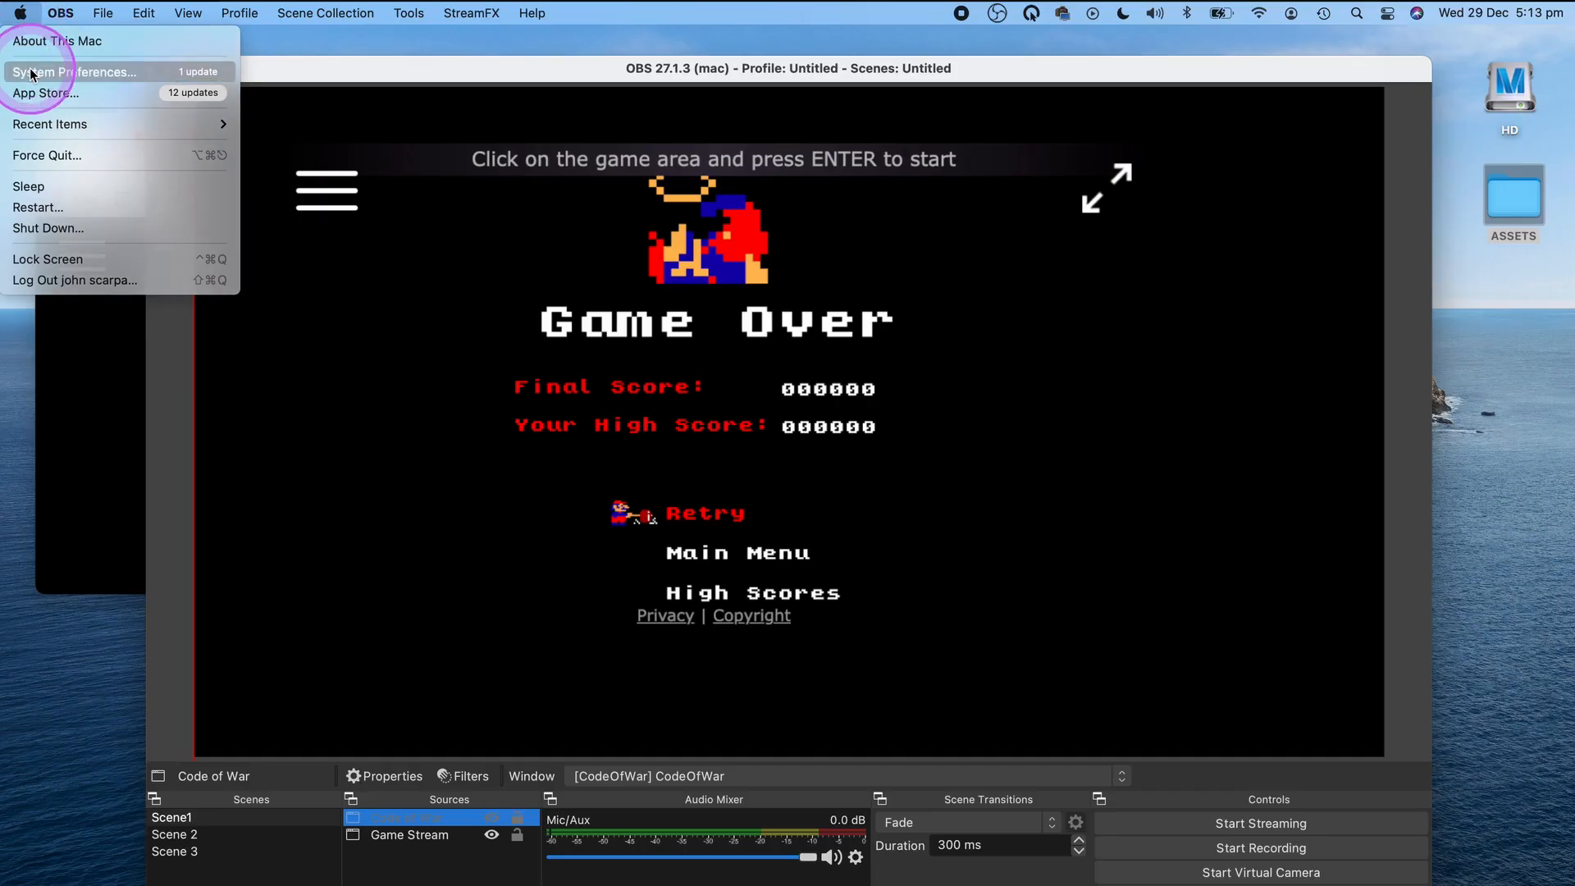
Open the Screen Recording permissions in the Security & Privacy settings of System Preferences
{"action": "left_click", "coordinate": [74, 72]}
{"action": "left_click", "coordinate": [1022, 479]}
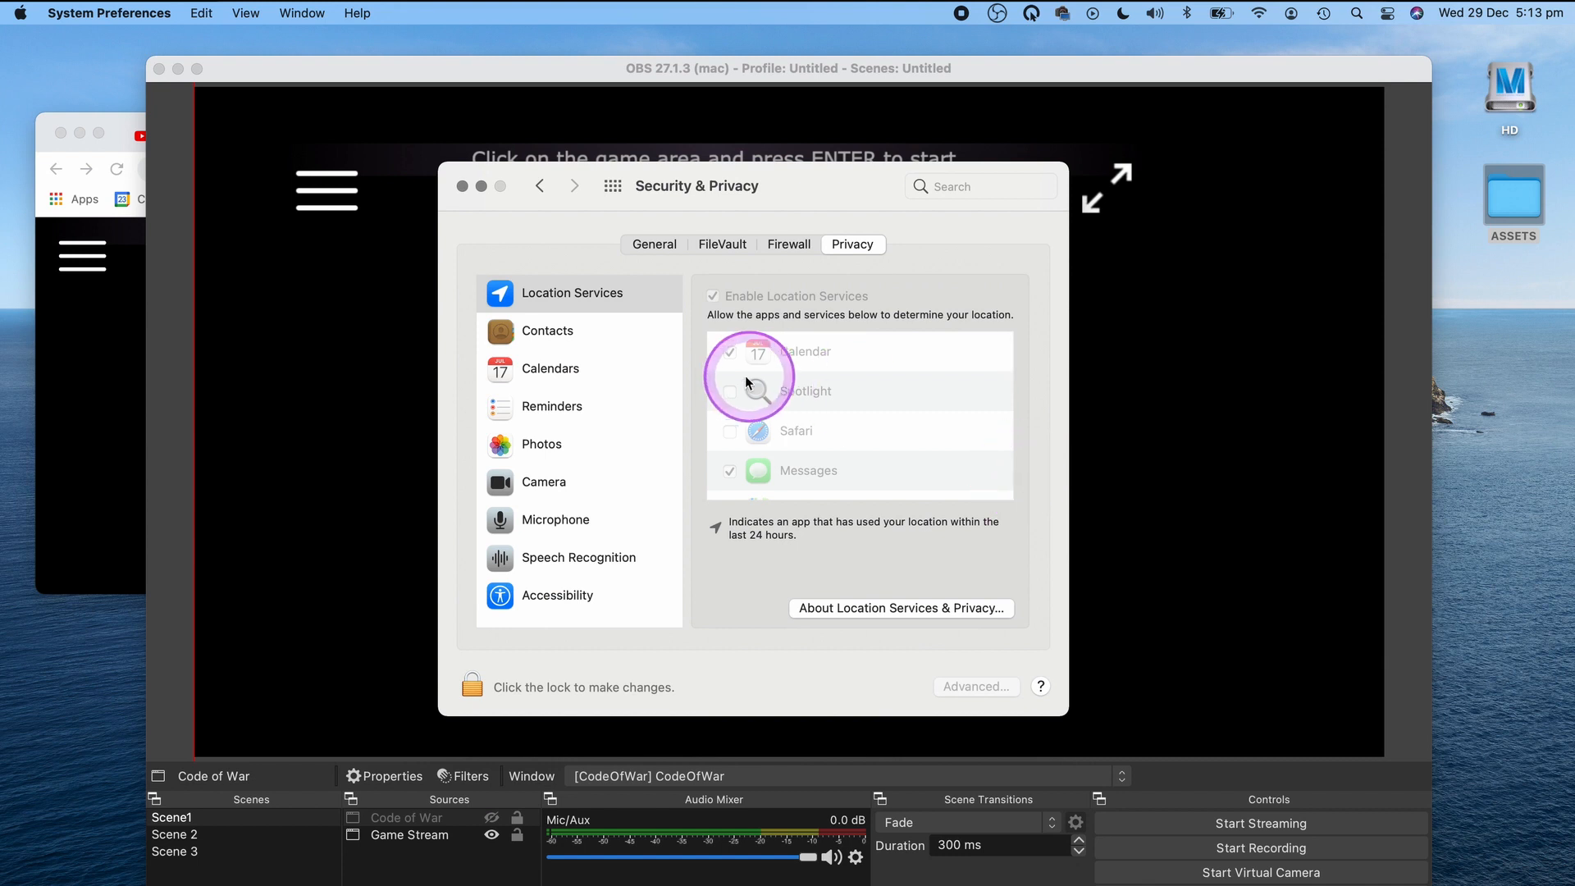
{"action": "scroll", "coordinate": [543, 533], "scroll_direction": "down", "scroll_amount": 5}
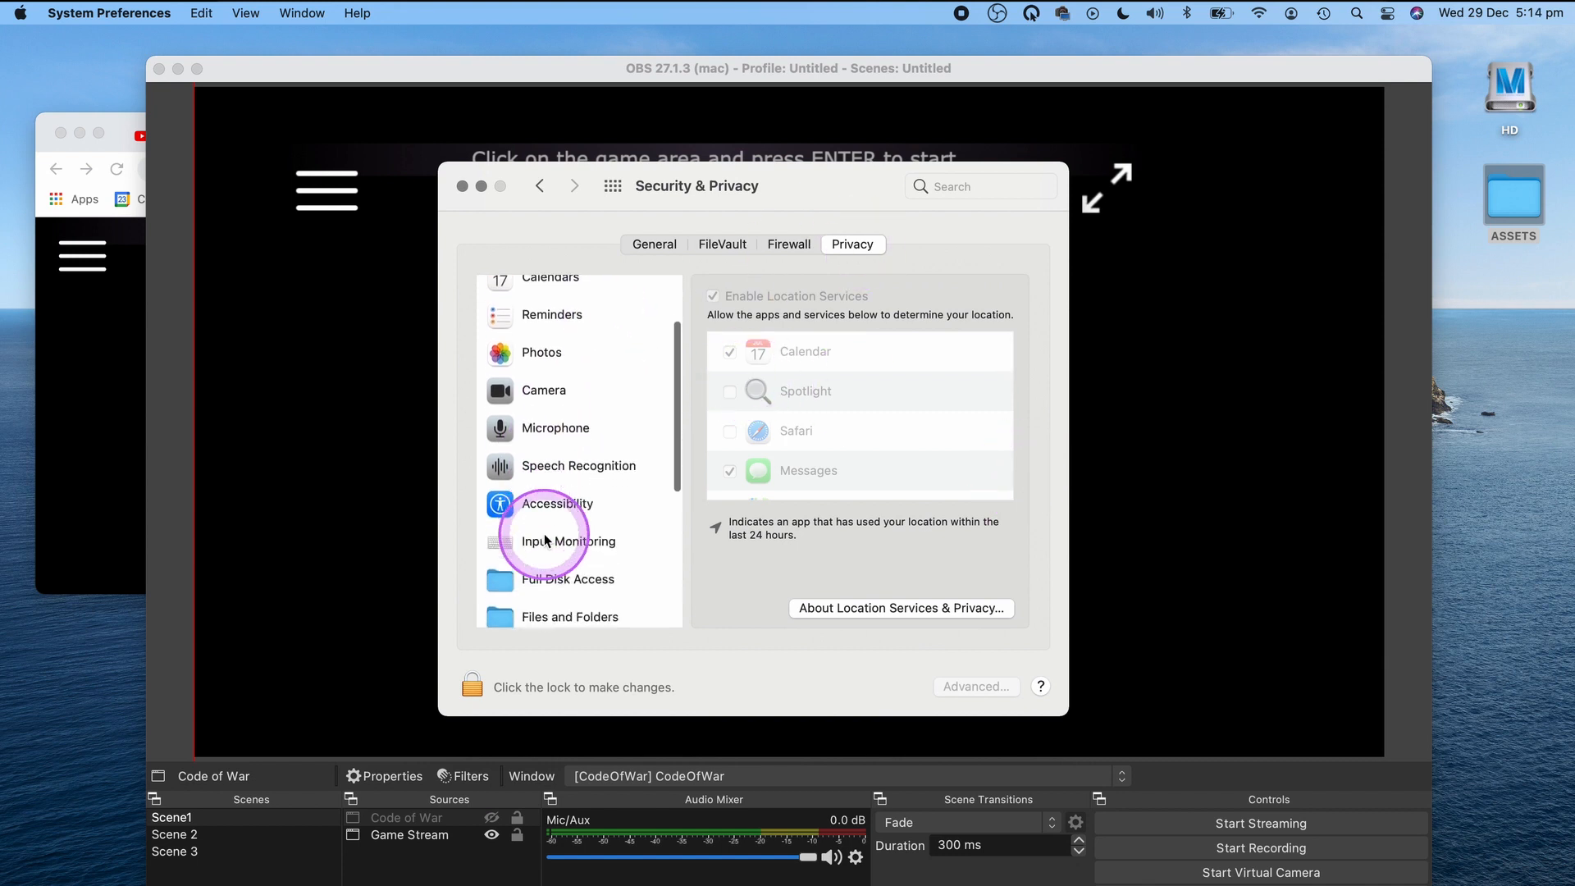
{"action": "left_click", "coordinate": [587, 528]}
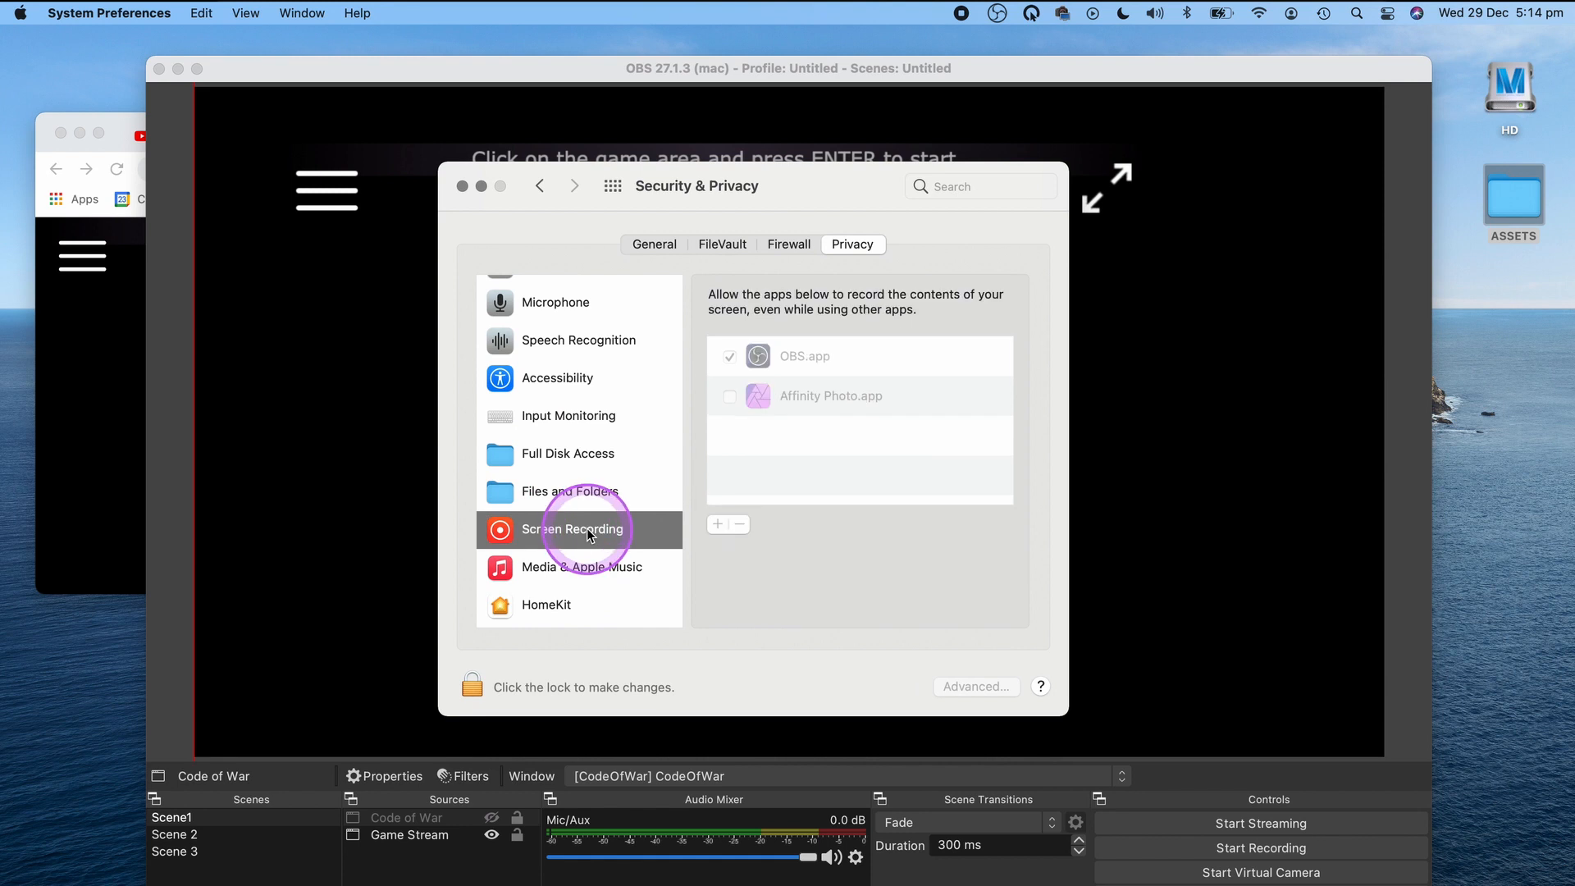
Unlock the privacy settings to allow OBS.app to record the screen, and move the OBS window higher on the desktop
{"action": "left_click", "coordinate": [479, 686]}
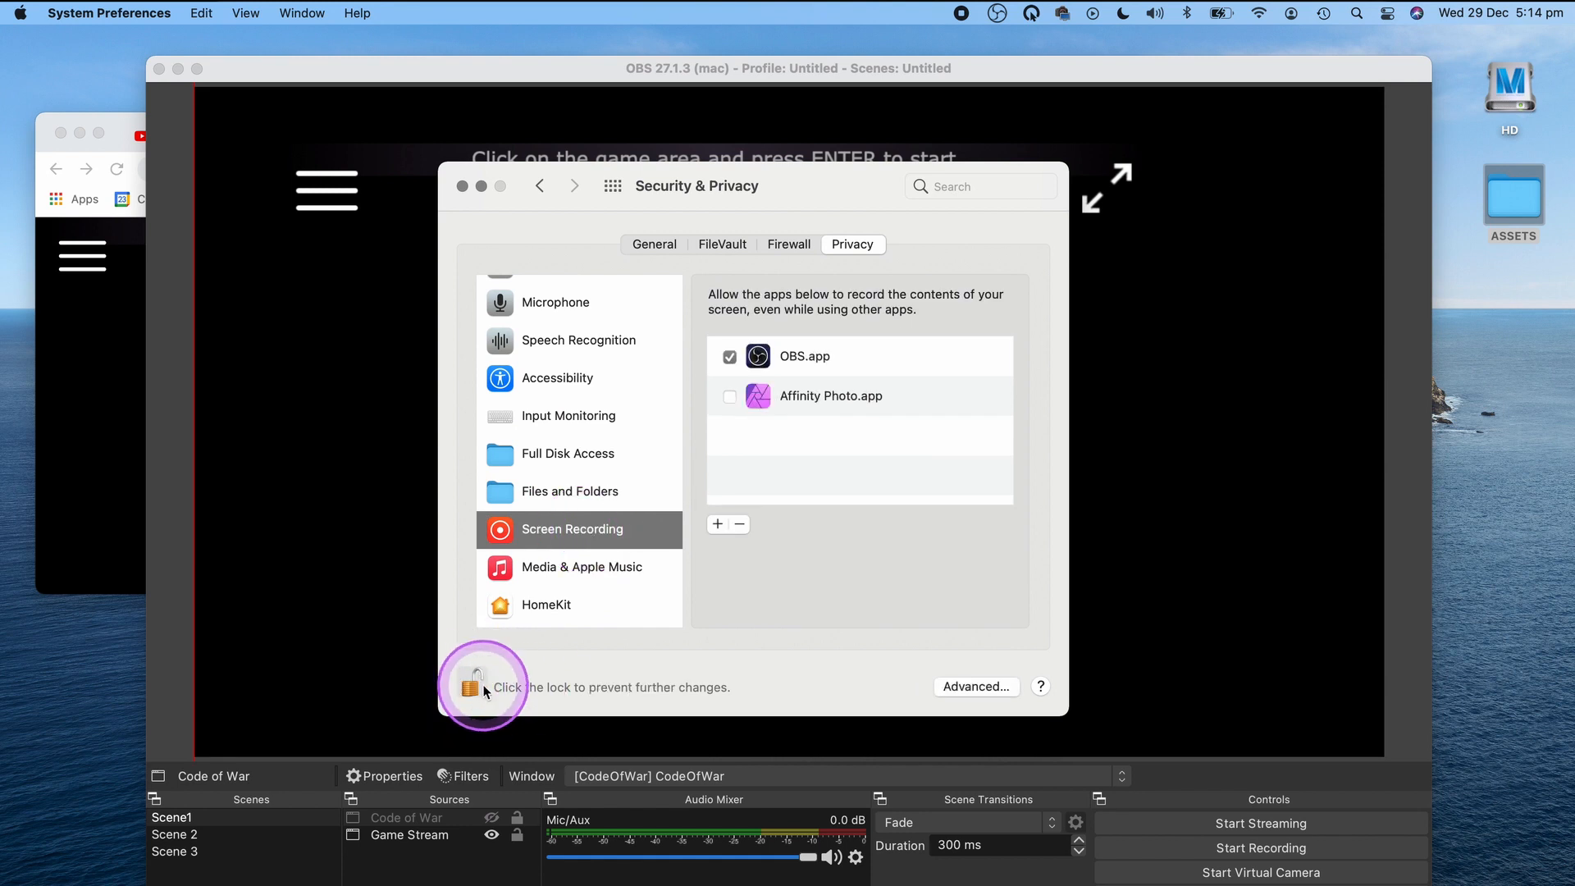
{"action": "left_click", "coordinate": [726, 363]}
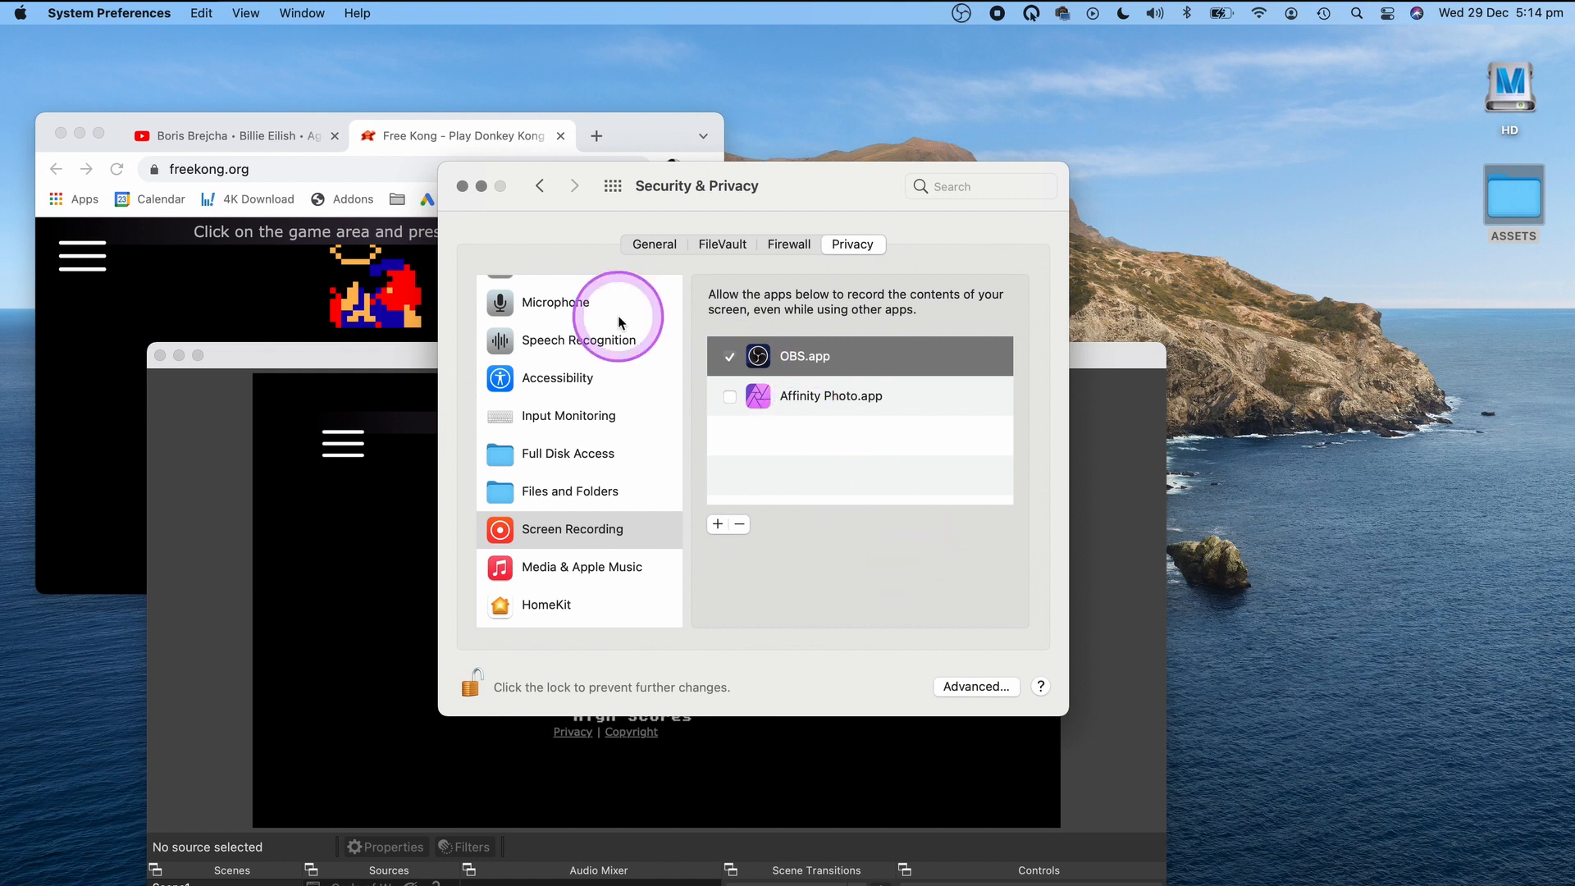
{"action": "left_click", "coordinate": [462, 187]}
{"action": "left_click_drag", "start_coordinate": [573, 353], "coordinate": [602, 239]}
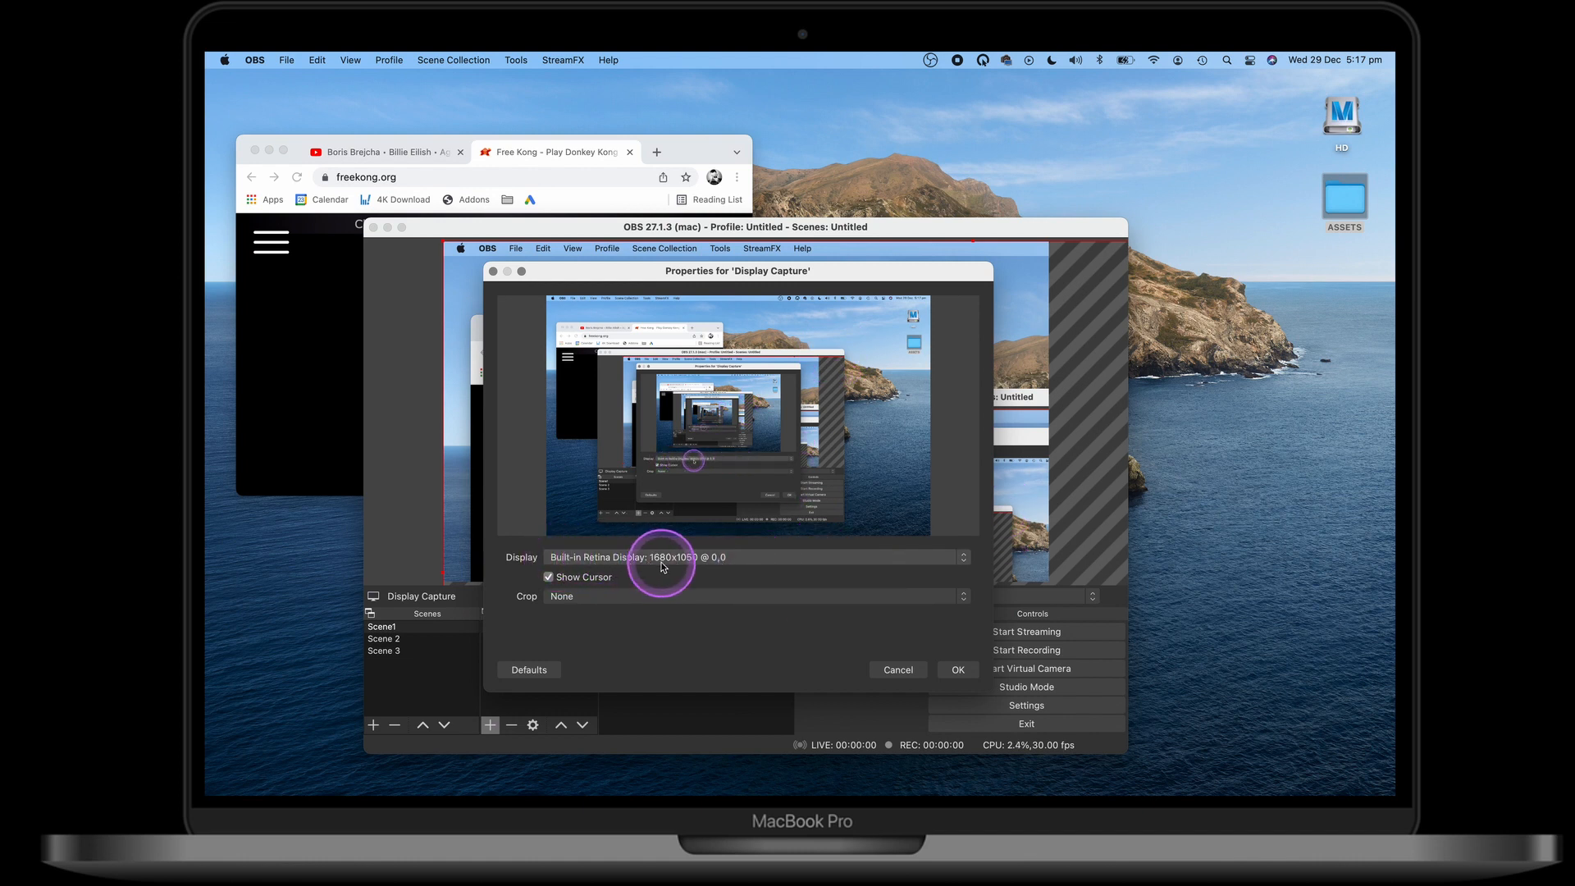
Try Show Cursor off and on for the Display Capture, leave it enabled, and accept the source properties
{"action": "left_click", "coordinate": [548, 577]}
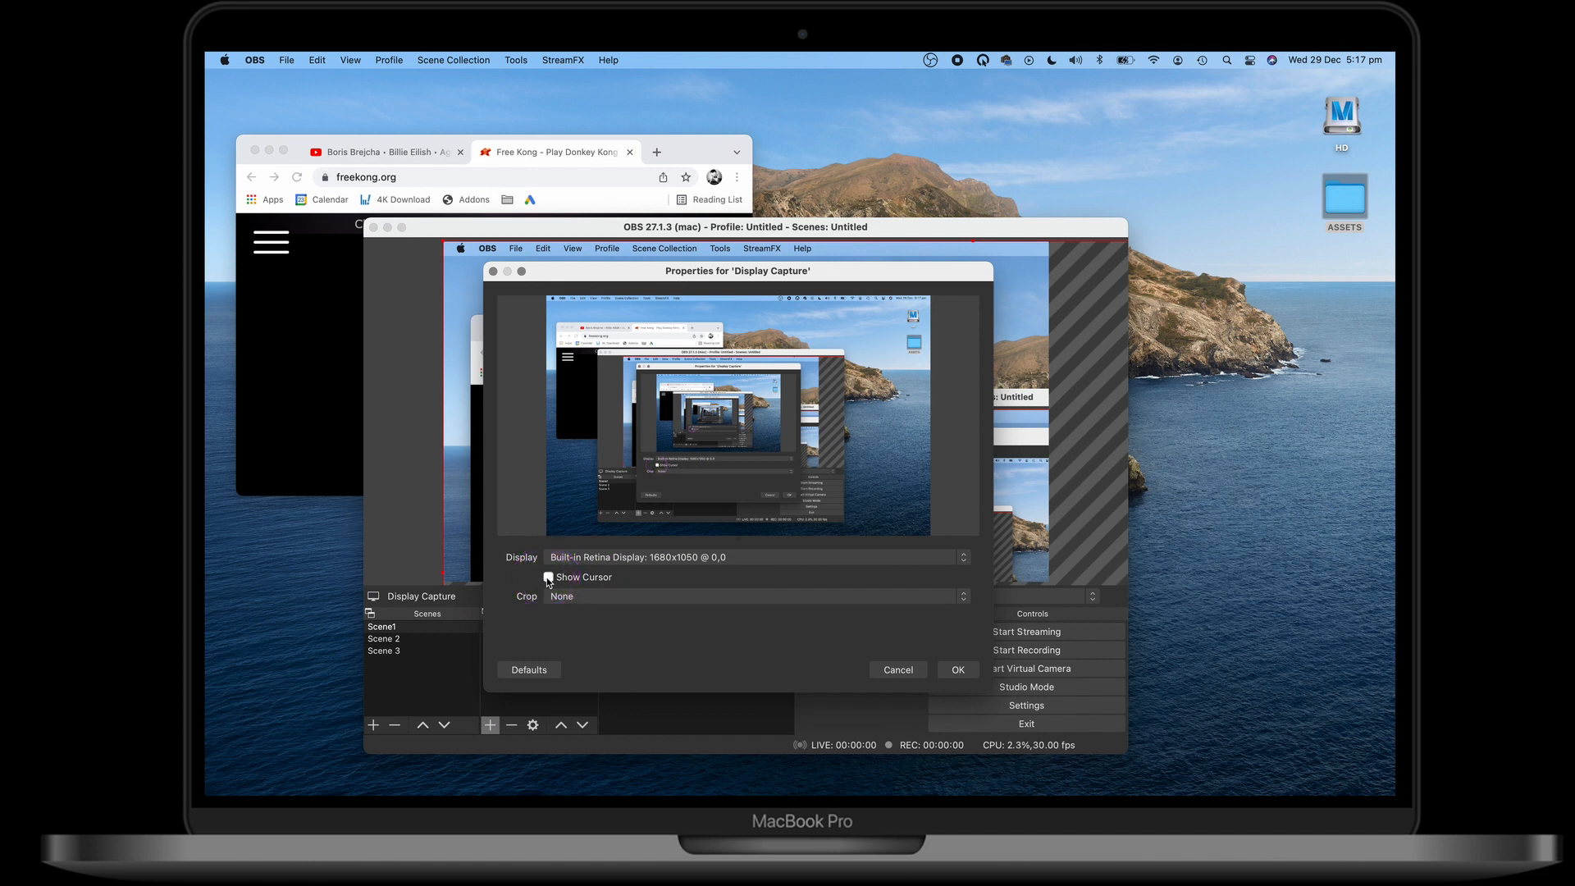
{"action": "left_click", "coordinate": [548, 578]}
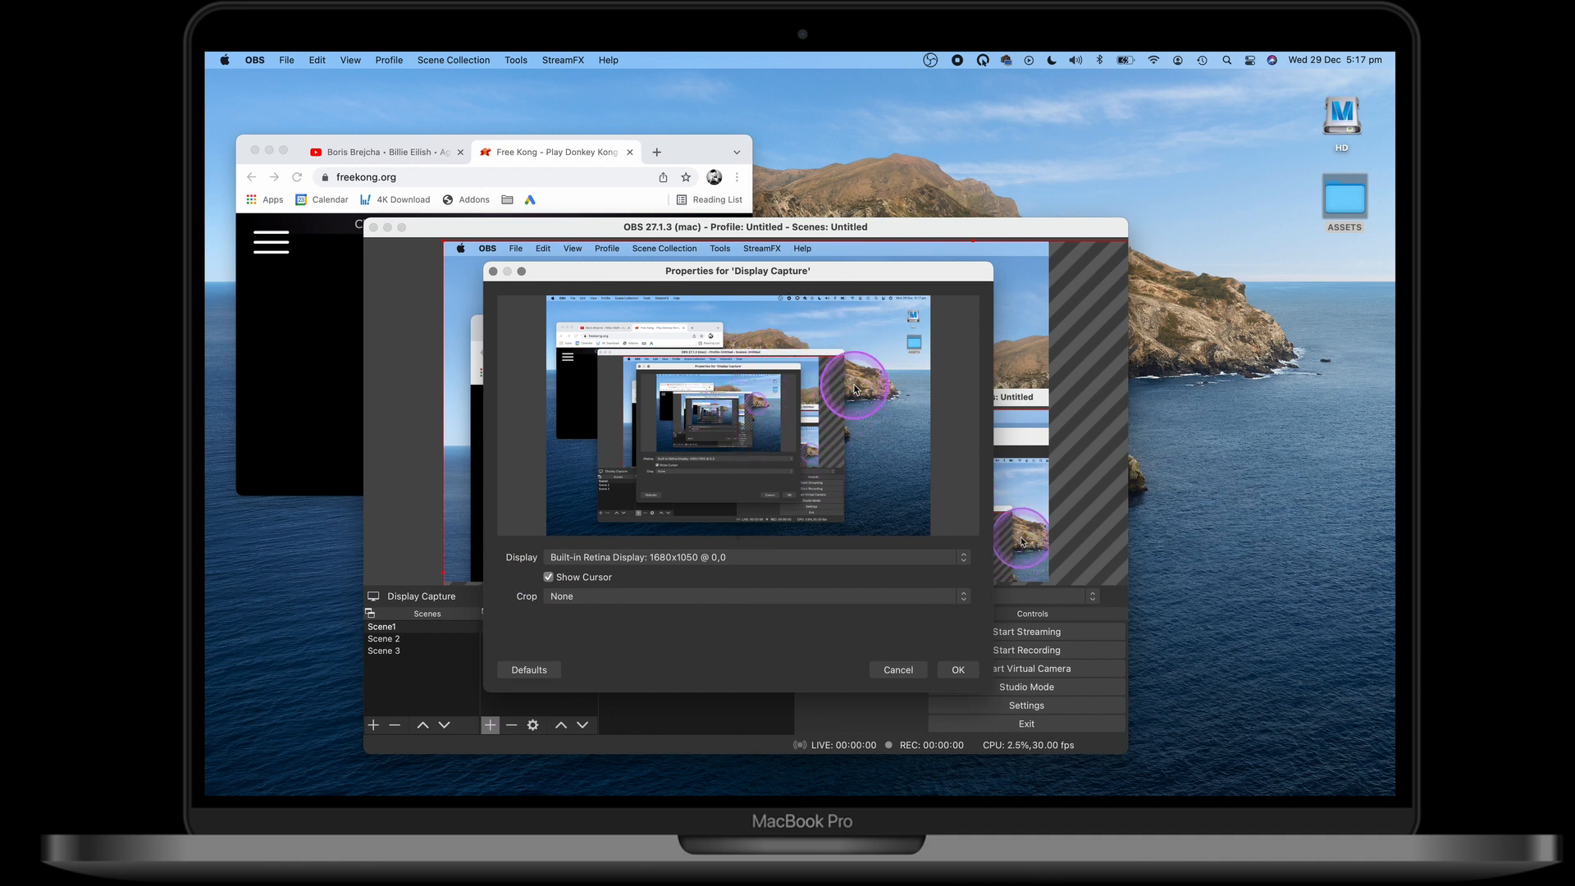
{"action": "left_click", "coordinate": [983, 59]}
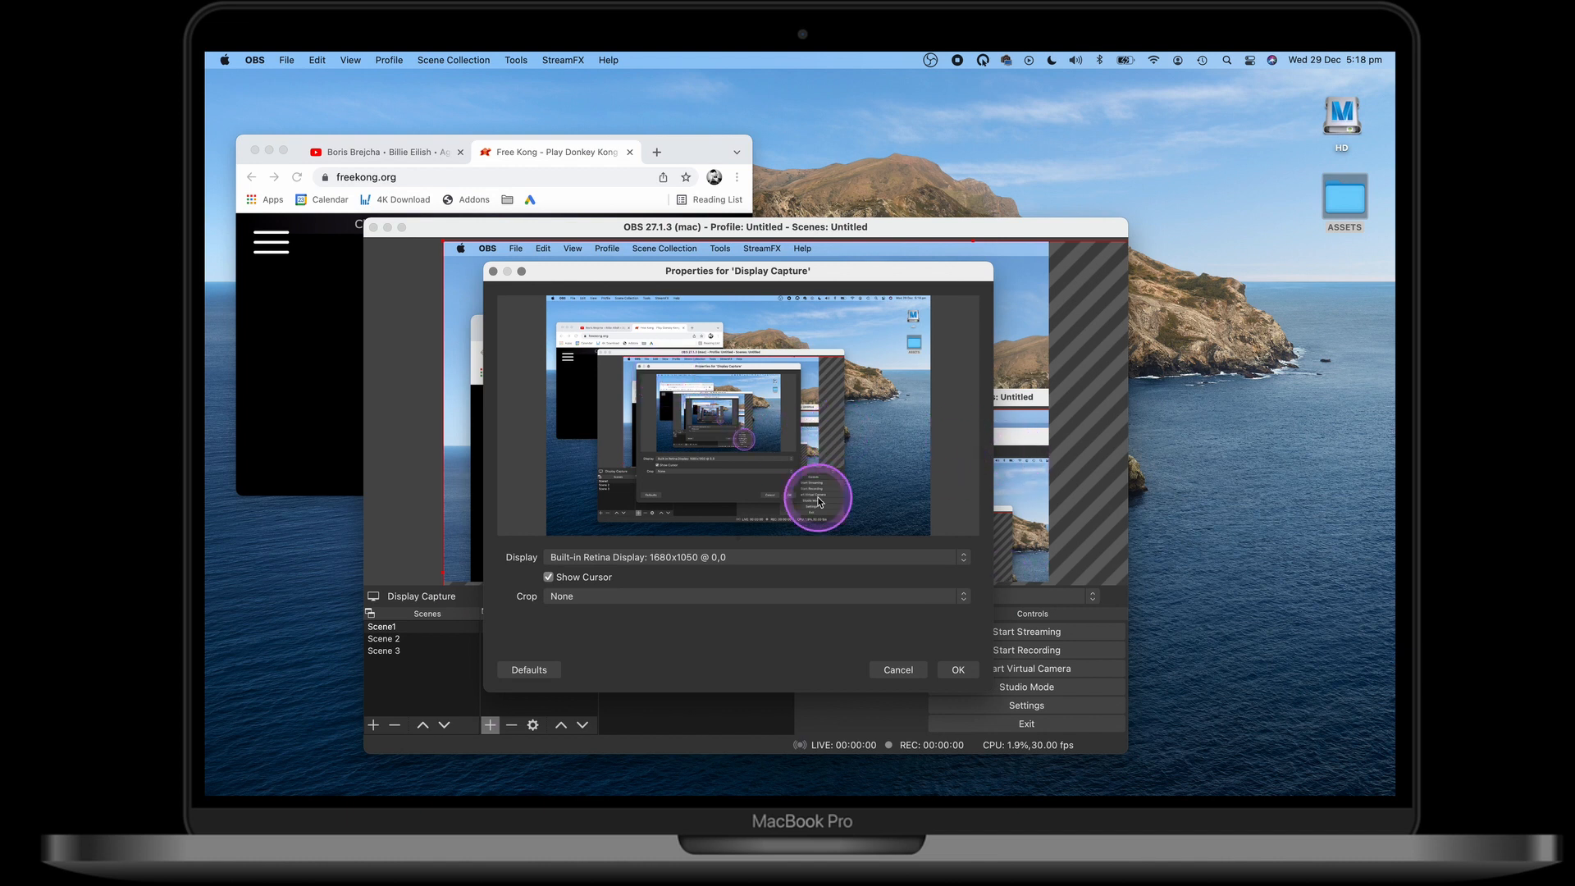
{"action": "left_click", "coordinate": [958, 669]}
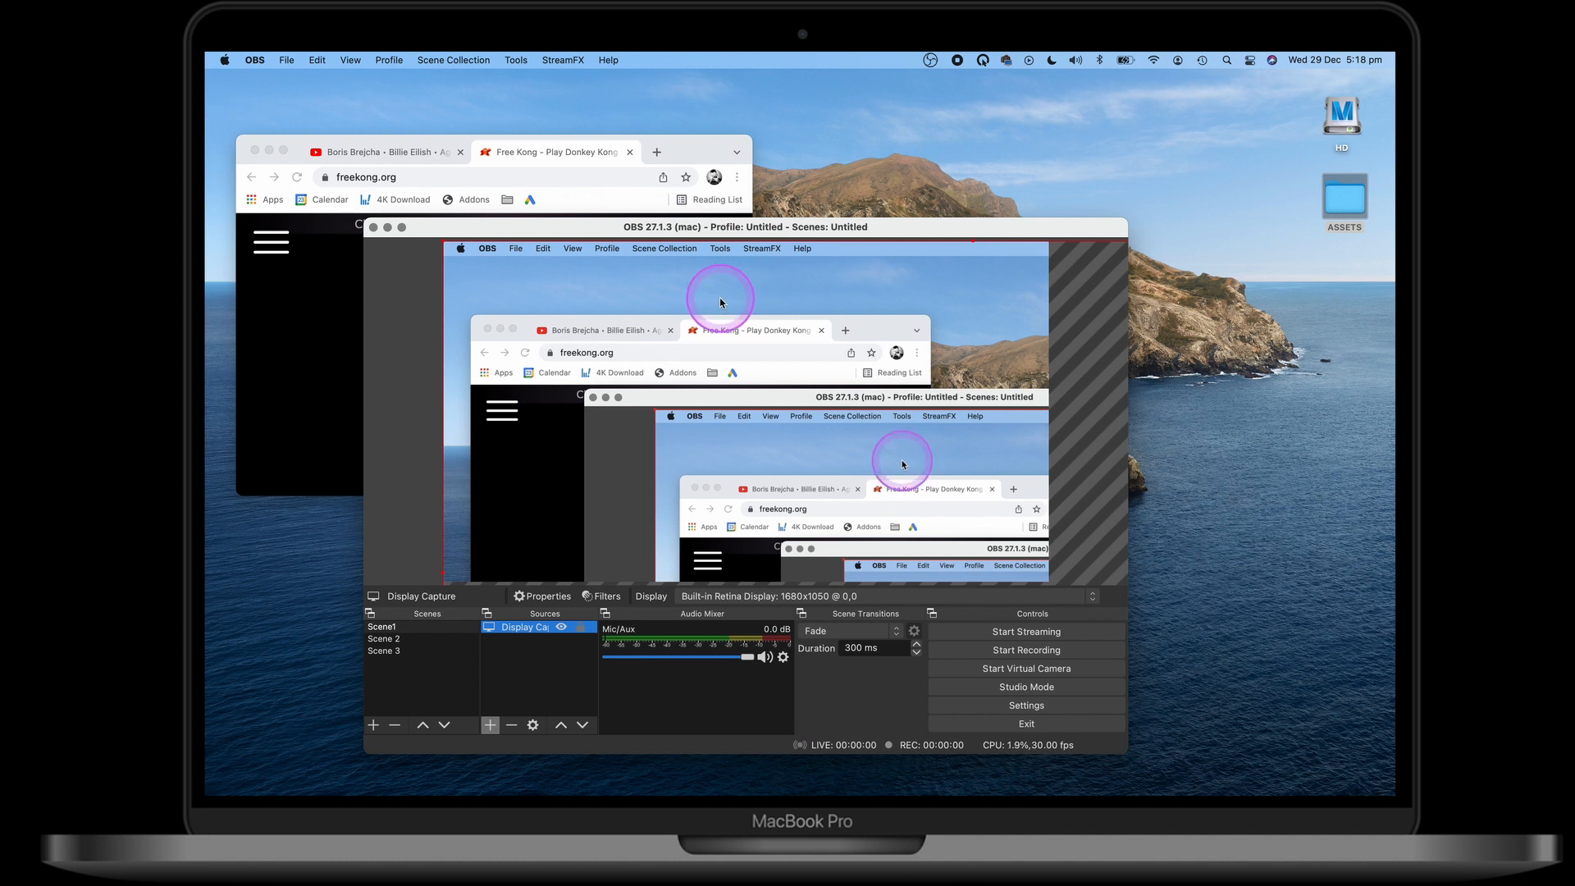
Move the OBS window to the upper part of the desktop and enlarge it
{"action": "left_click_drag", "start_coordinate": [787, 227], "coordinate": [720, 93]}
{"action": "left_click_drag", "start_coordinate": [1058, 620], "coordinate": [1224, 782]}
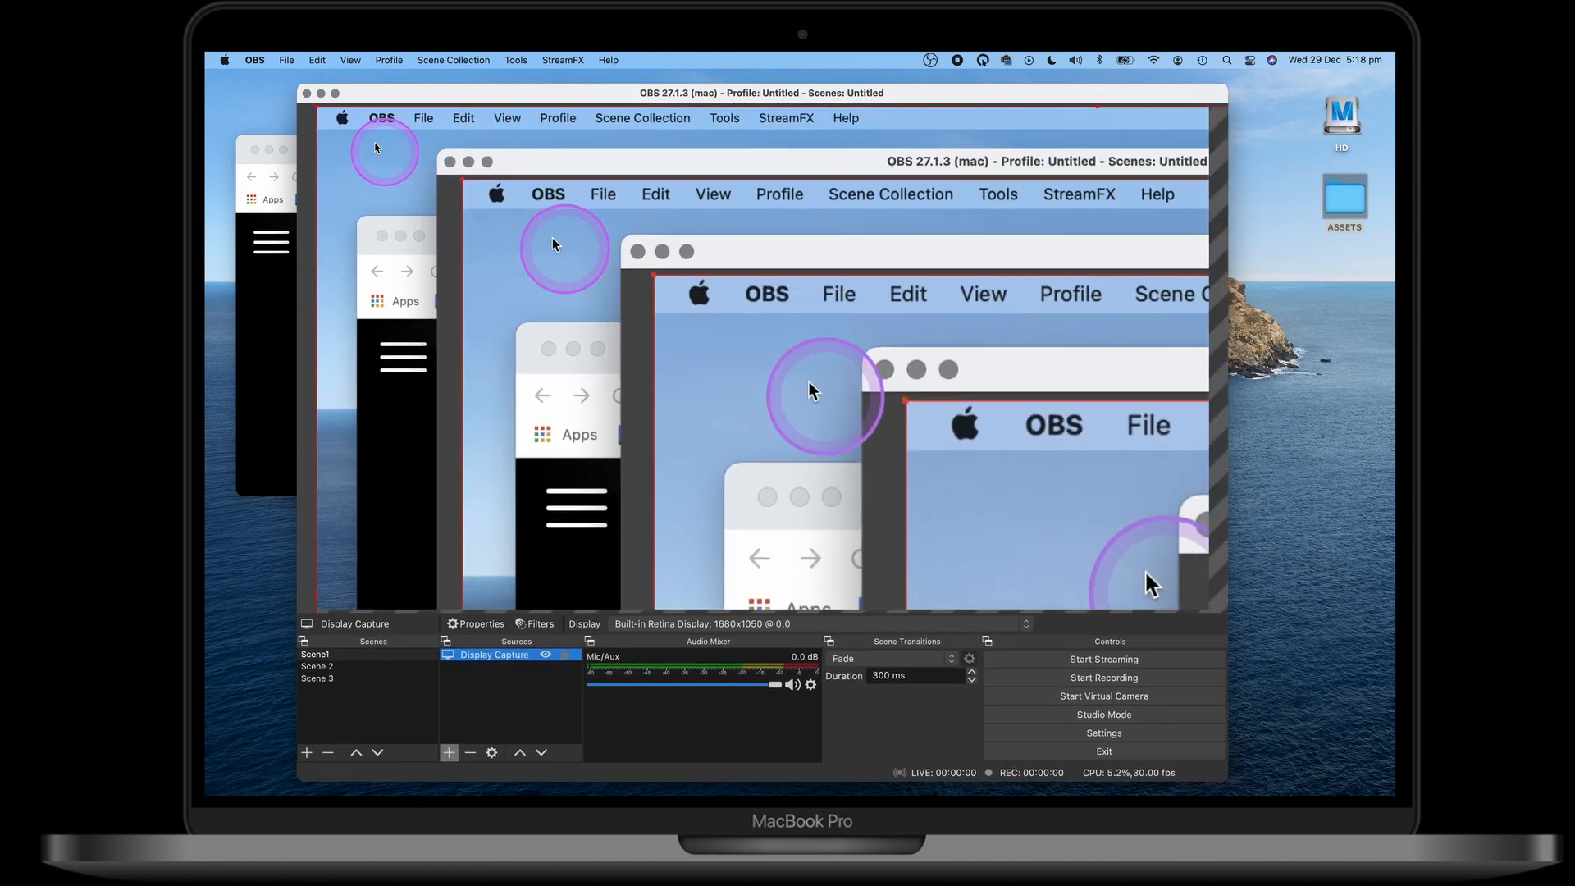
Scale the Display Capture down, align it to the canvas's upper-left corner, and enlarge it to fill the canvas
{"action": "left_click_drag", "start_coordinate": [312, 104], "coordinate": [865, 450]}
{"action": "left_click_drag", "start_coordinate": [1032, 518], "coordinate": [482, 169]}
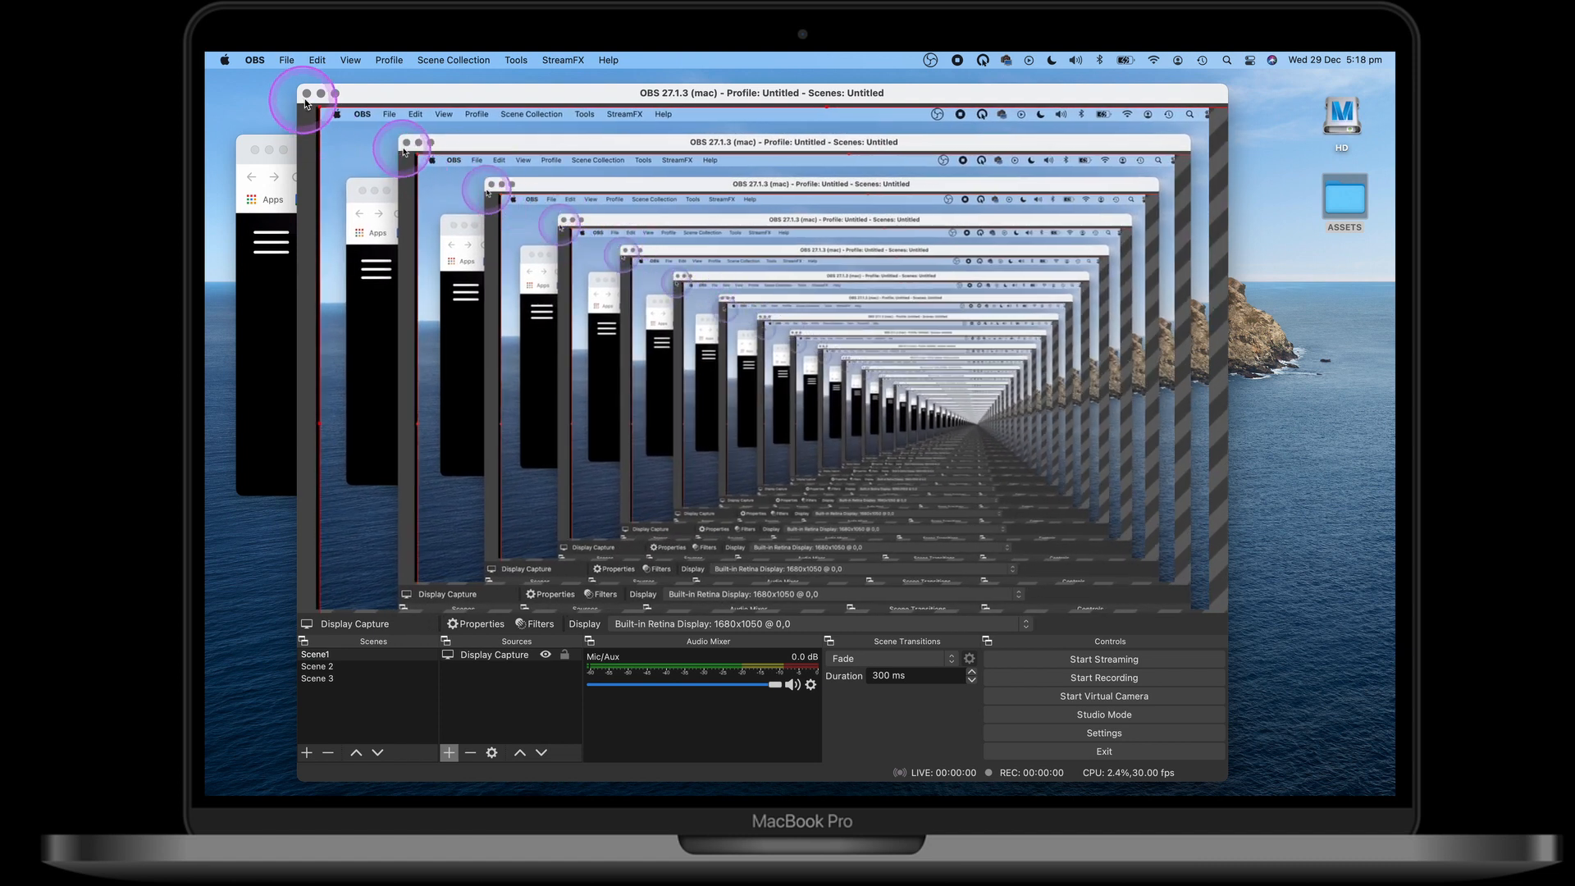
{"action": "left_click_drag", "start_coordinate": [316, 107], "coordinate": [743, 373]}
{"action": "left_click_drag", "start_coordinate": [903, 424], "coordinate": [478, 164]}
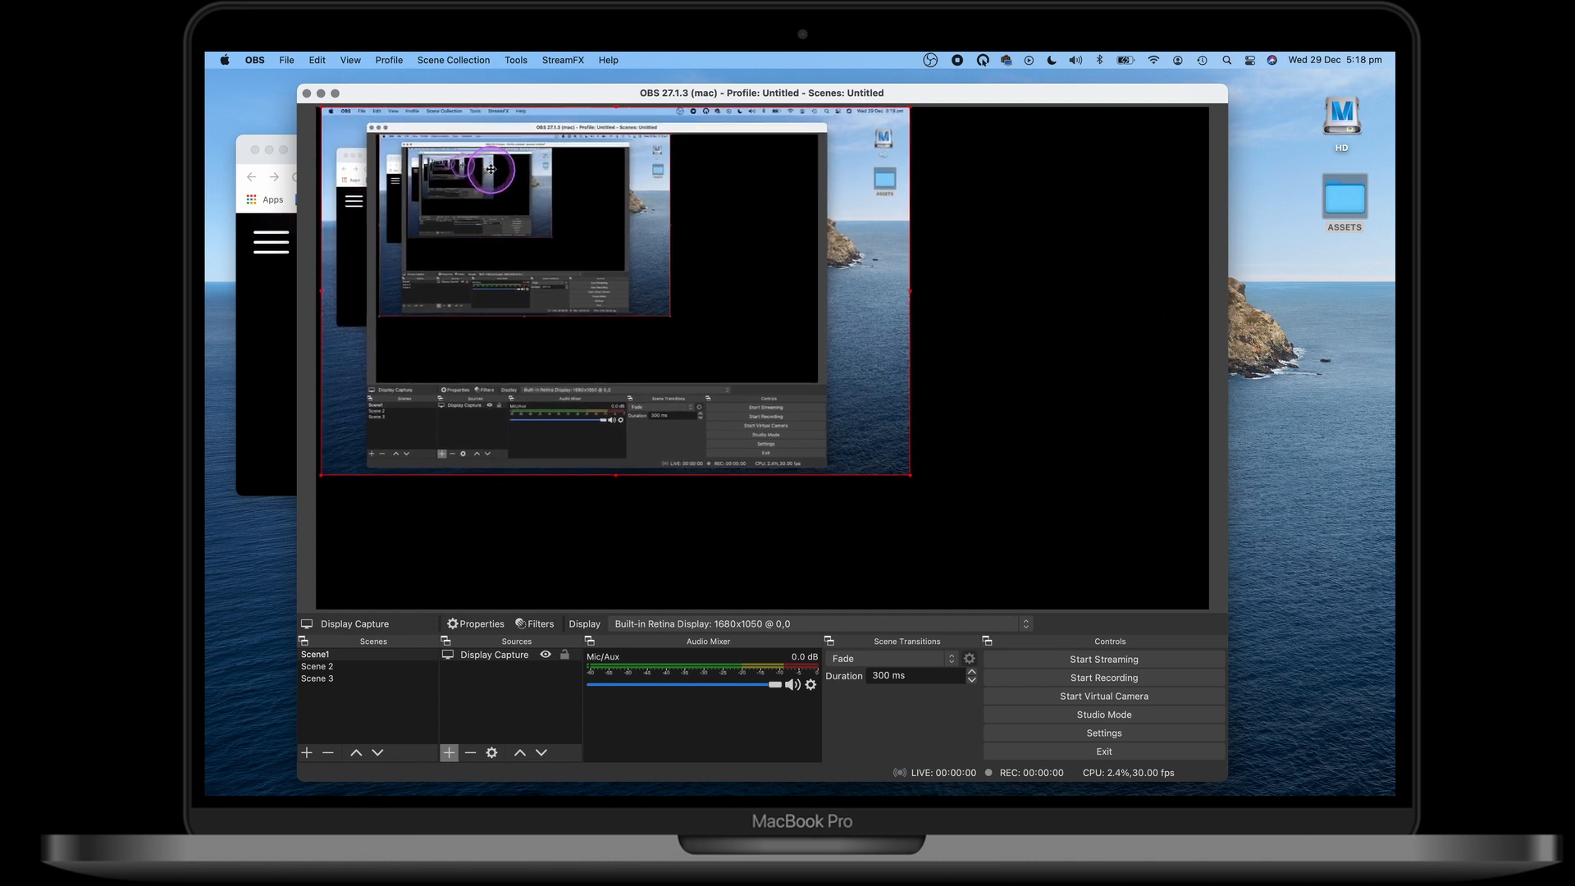
{"action": "left_click_drag", "start_coordinate": [906, 472], "coordinate": [1212, 650]}
{"action": "mouse_move", "coordinate": [361, 122]}
{"action": "left_mouse_down"}
{"action": "mouse_move", "coordinate": [383, 93]}
{"action": "mouse_move", "coordinate": [368, 101]}
{"action": "left_mouse_up"}
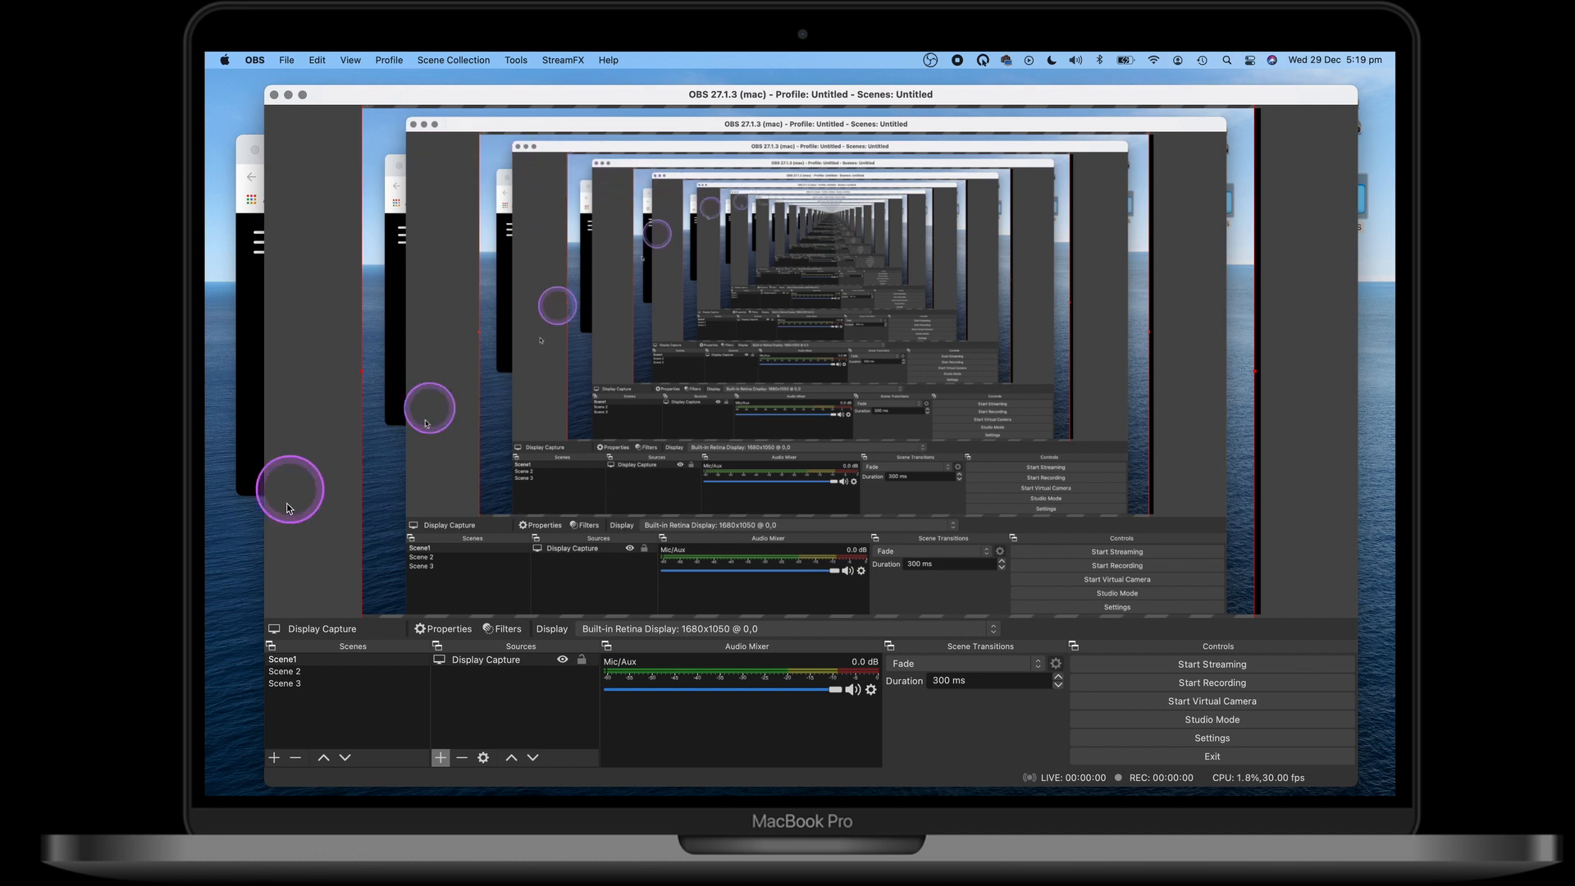
Hide the Display Capture source and add a new visible Window Capture source named "game capture"
{"action": "left_click", "coordinate": [504, 661]}
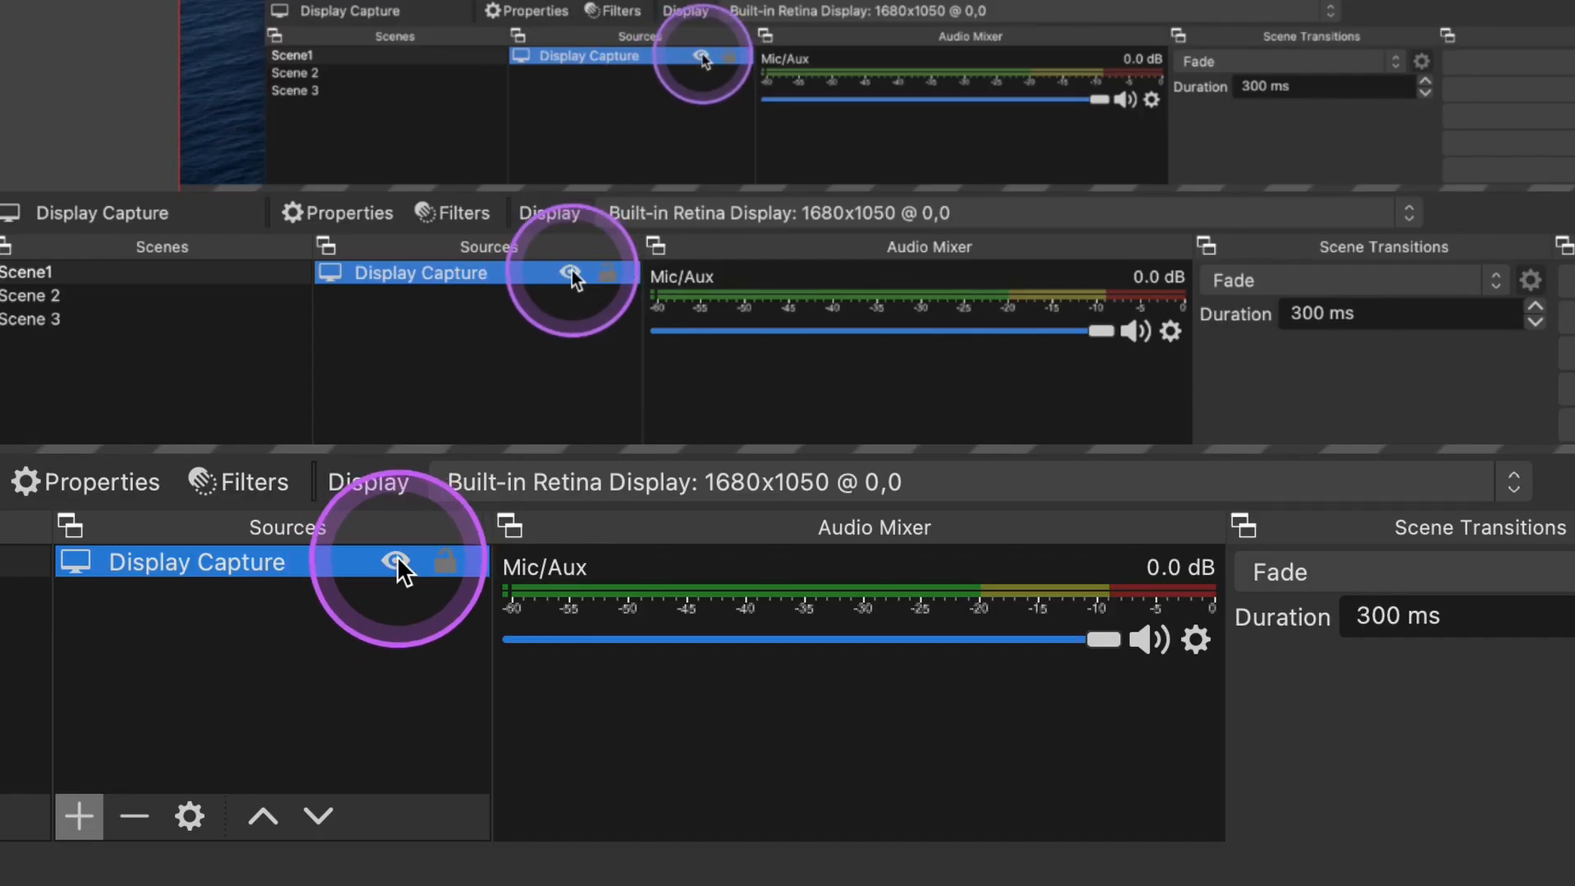
{"action": "left_click", "coordinate": [397, 560]}
{"action": "left_click", "coordinate": [79, 815]}
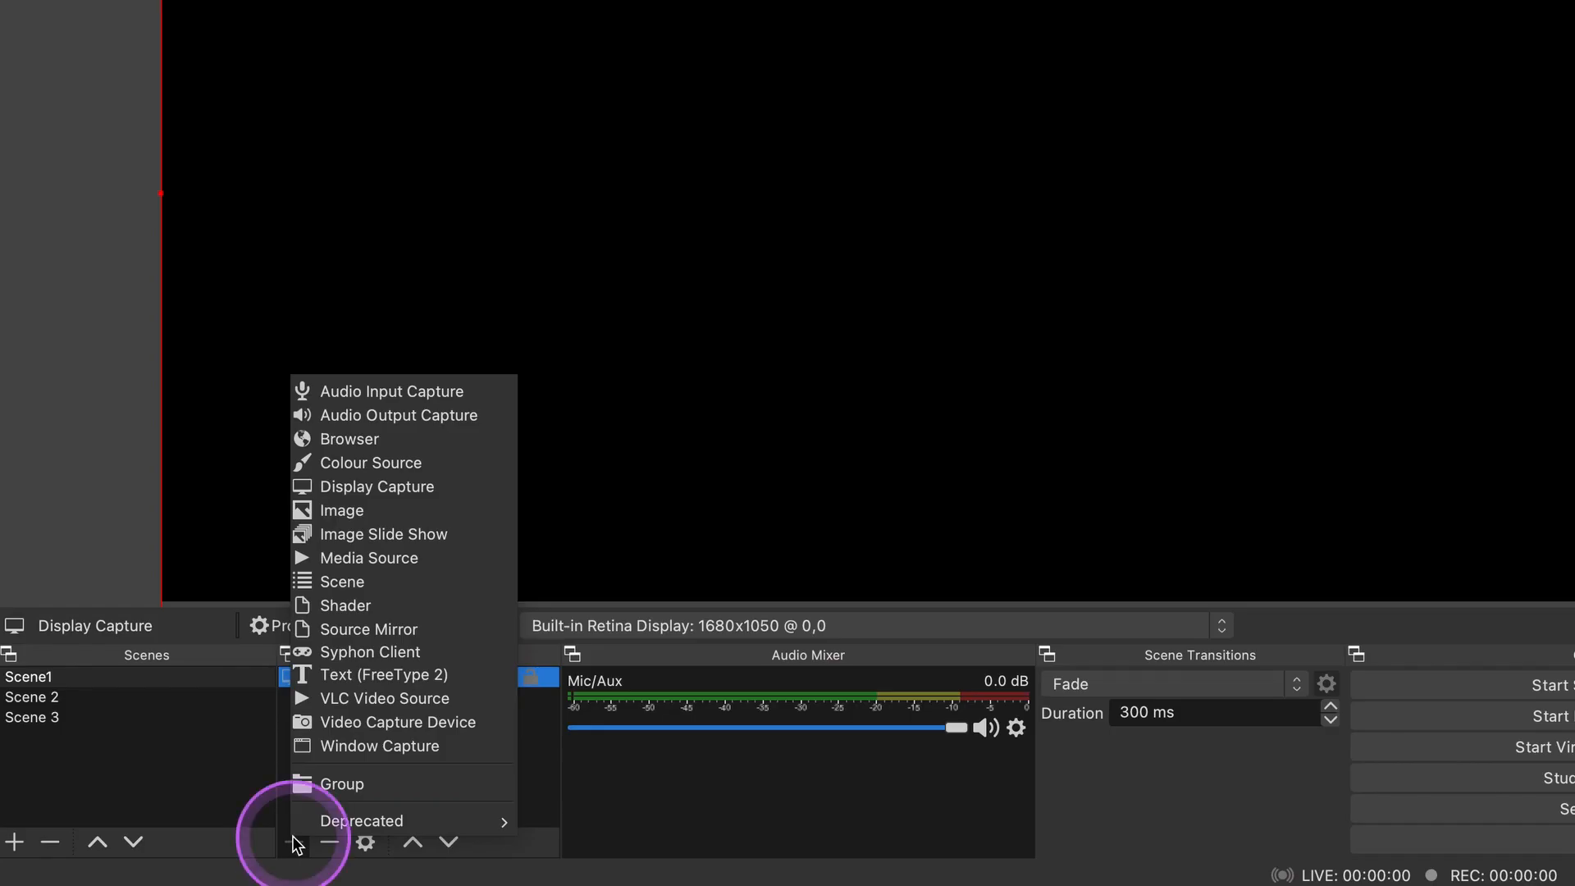
{"action": "left_click", "coordinate": [491, 701]}
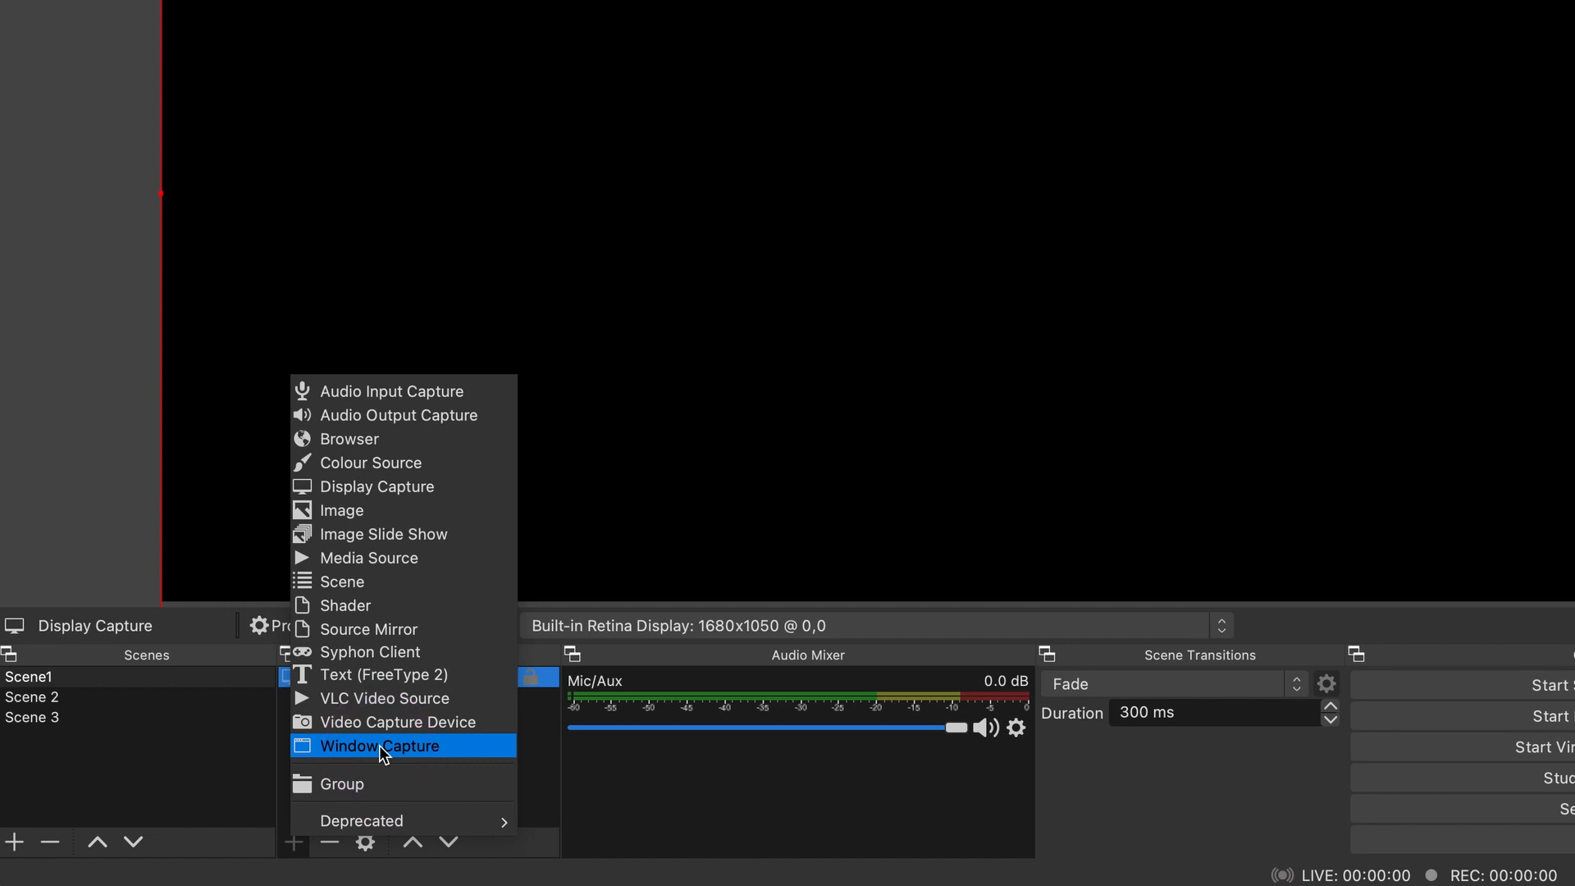
{"action": "left_click", "coordinate": [379, 745]}
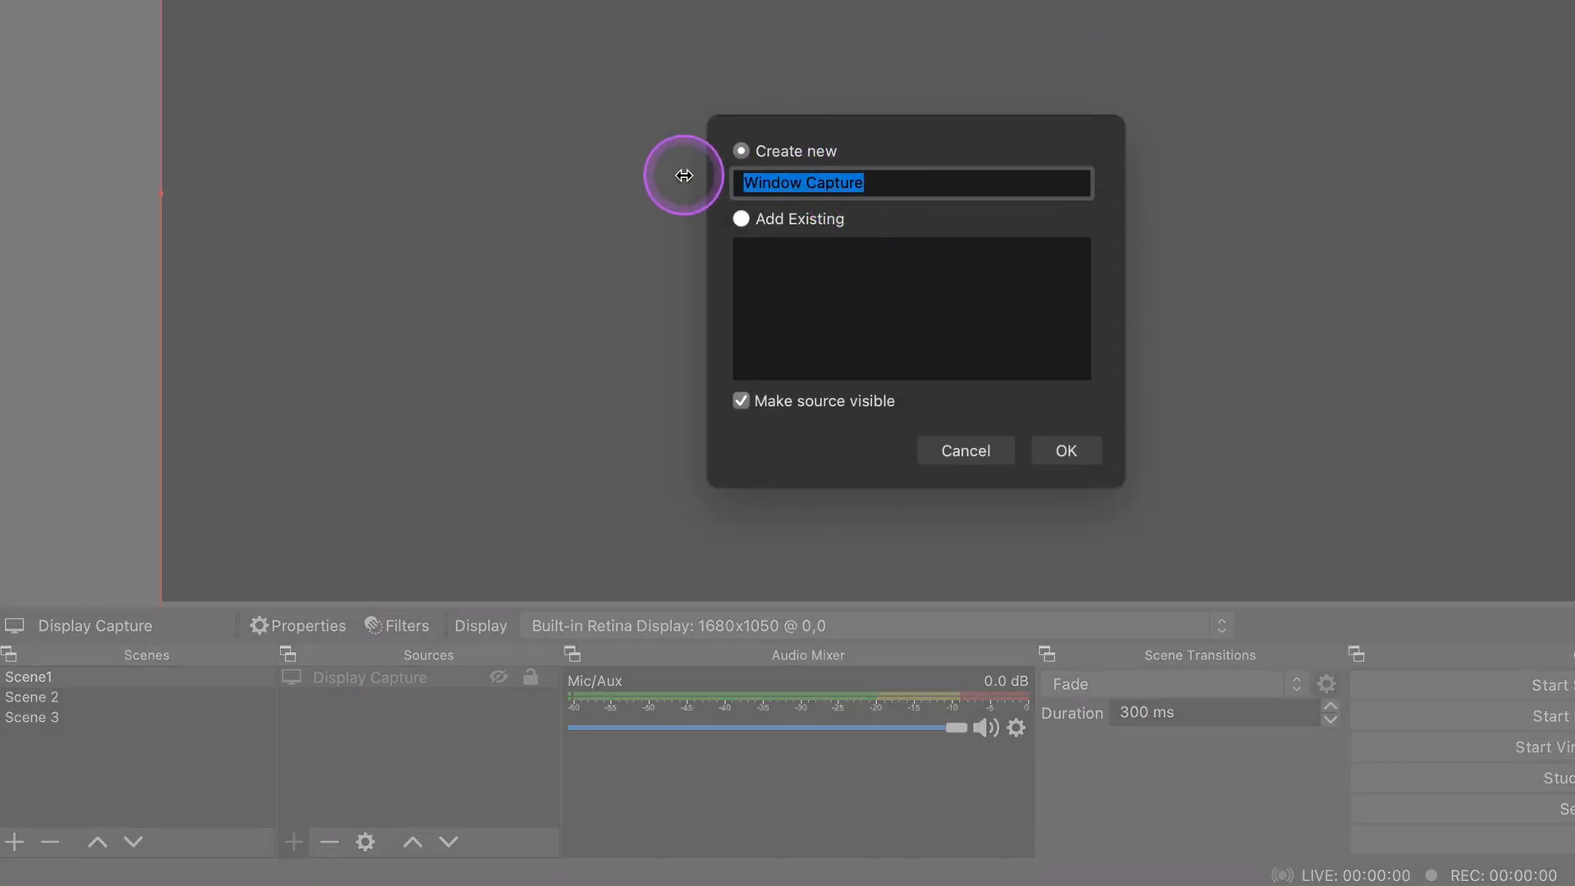
{"action": "type", "text": "game capture"}
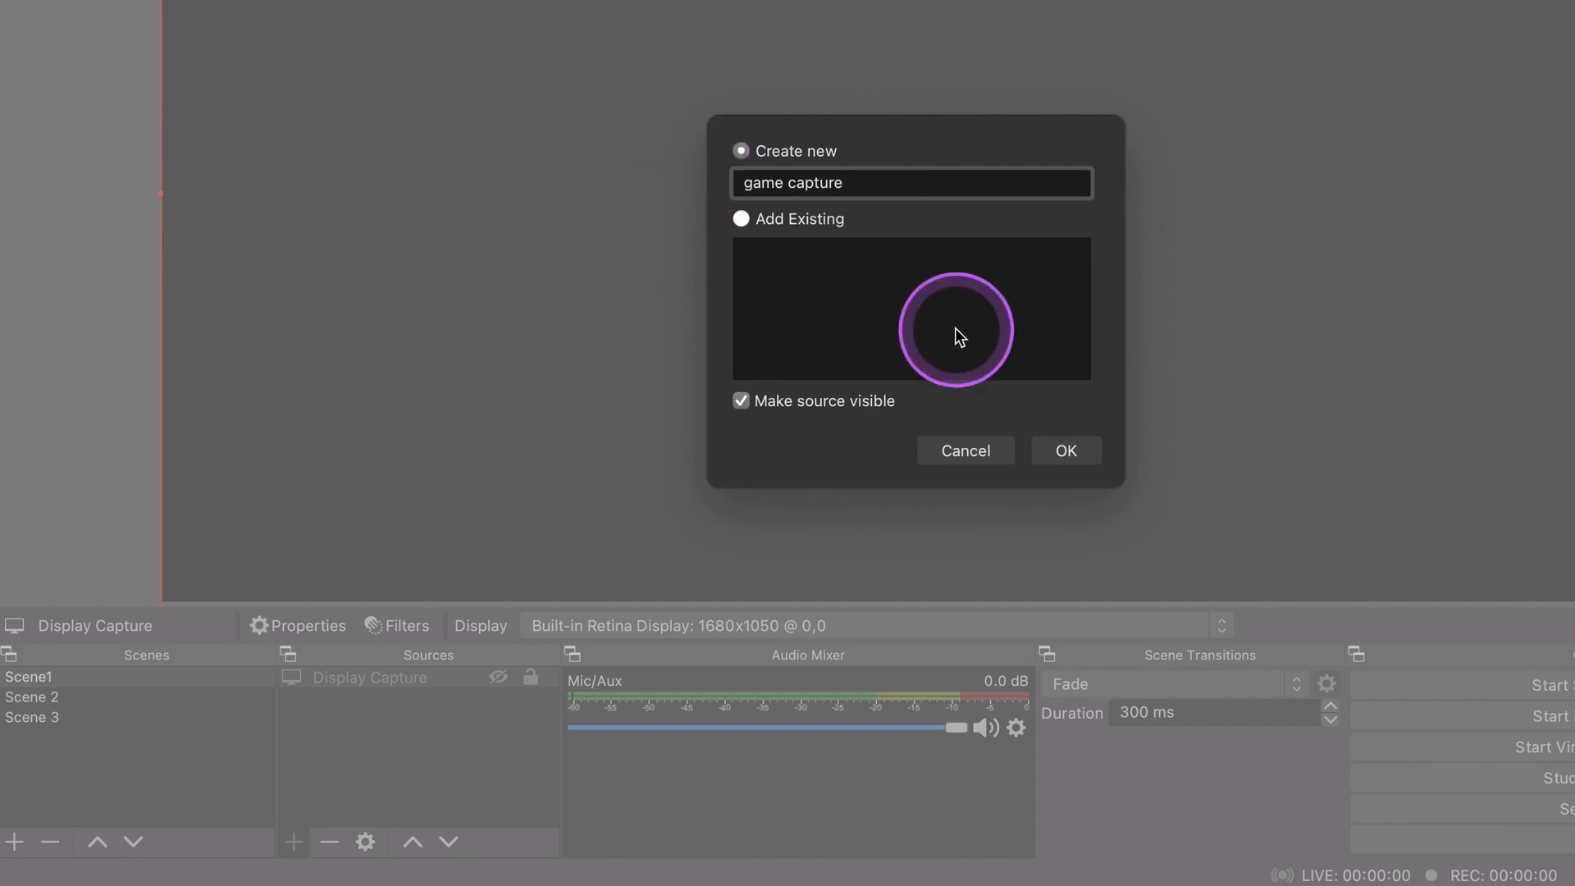
{"action": "left_click", "coordinate": [1066, 451]}
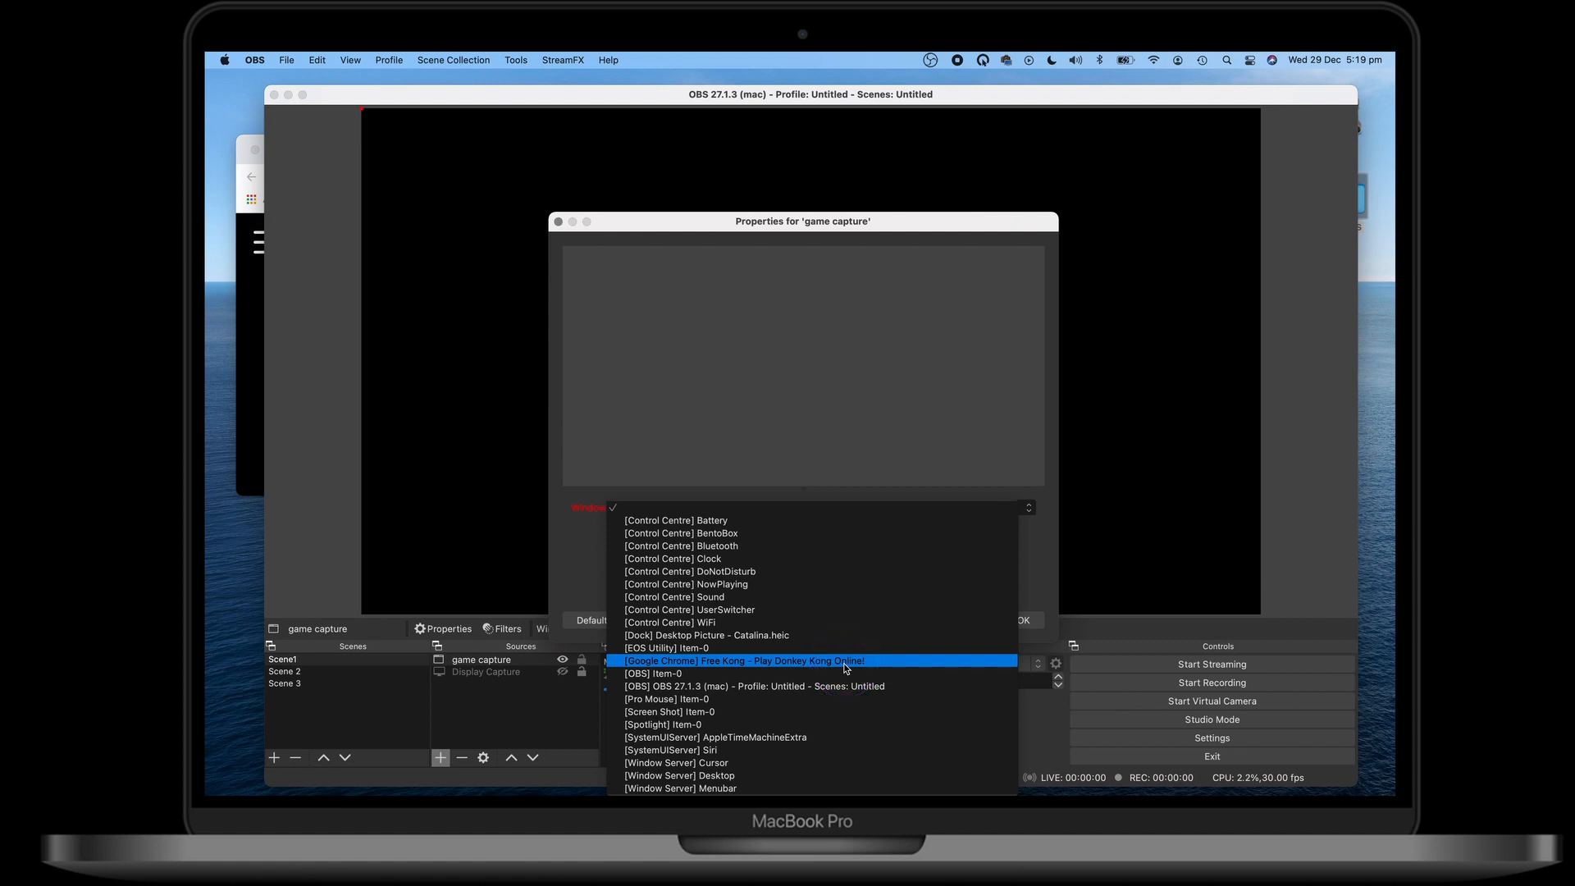
Set the game capture source to the Google Chrome window "Free Kong - Play Donkey Kong Online!" and accept its properties
{"action": "mouse_move", "coordinate": [843, 663]}
{"action": "left_mouse_down"}
{"action": "mouse_move", "coordinate": [822, 583]}
{"action": "mouse_move", "coordinate": [833, 664]}
{"action": "left_mouse_up"}
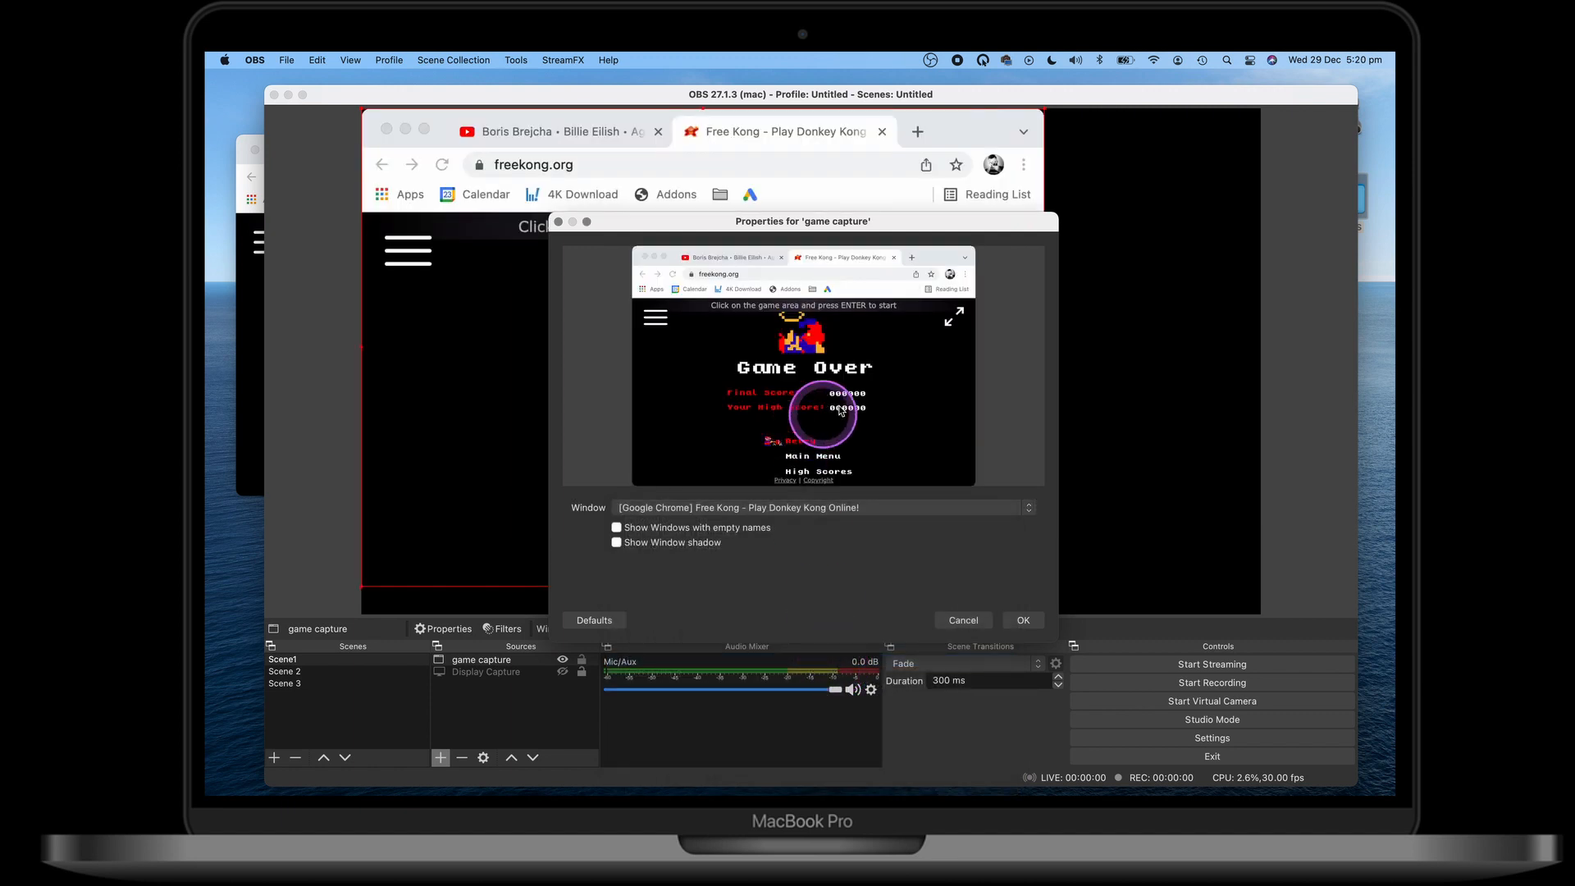
{"action": "left_click", "coordinate": [1025, 621]}
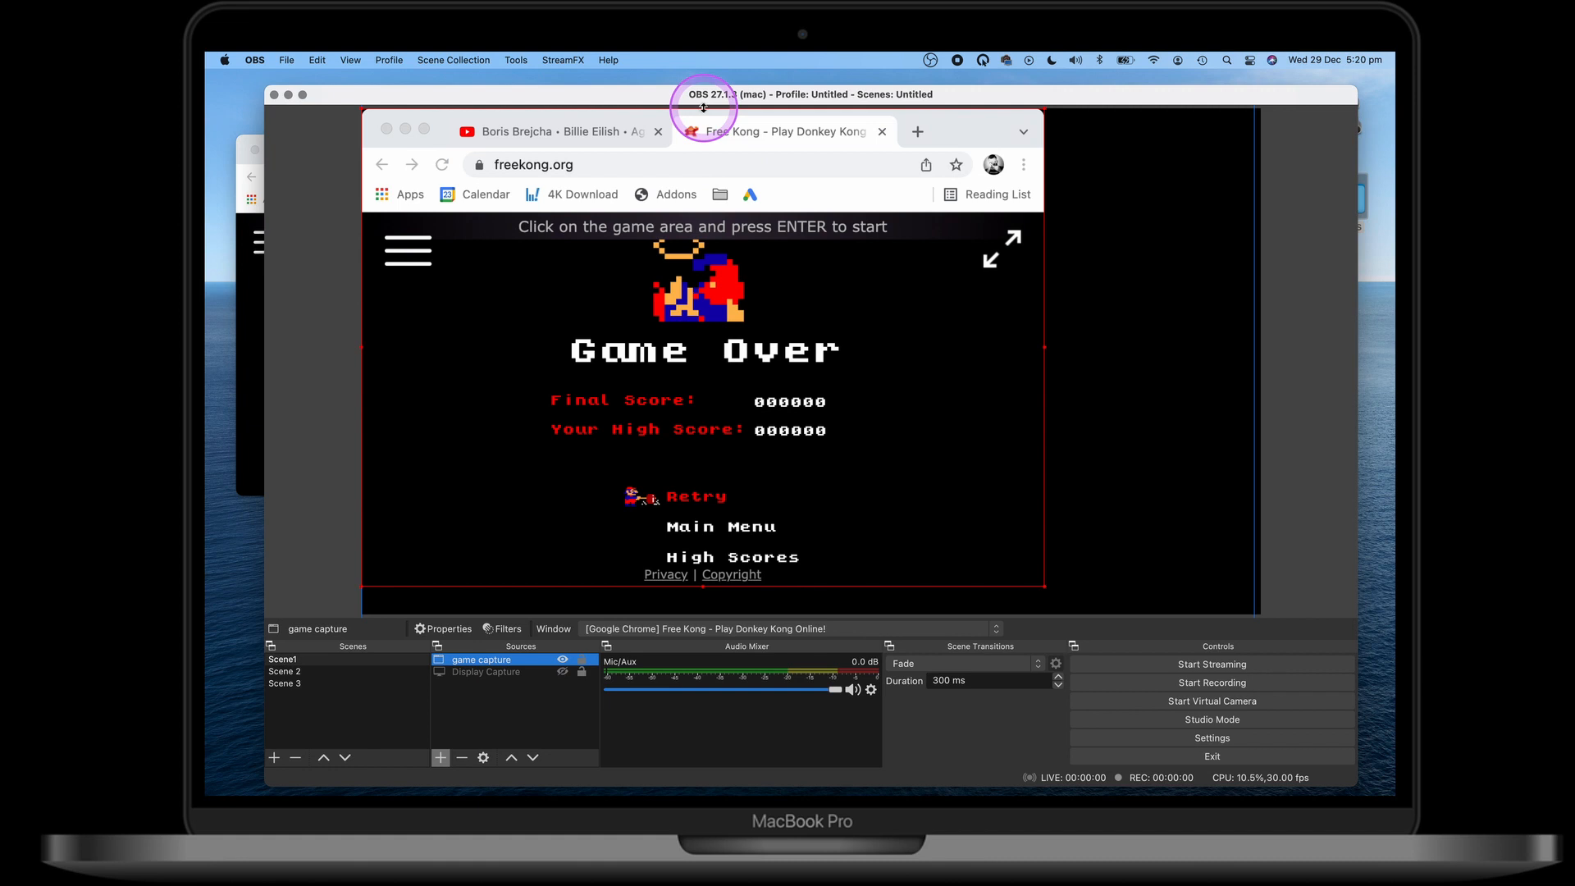
Crop the browser bar off the game capture, then enlarge and centre the game image to fill the canvas
{"action": "left_click_drag", "start_coordinate": [703, 108], "coordinate": [703, 214]}
{"action": "left_click_drag", "start_coordinate": [672, 295], "coordinate": [664, 194]}
{"action": "left_click_drag", "start_coordinate": [1042, 481], "coordinate": [1138, 614]}
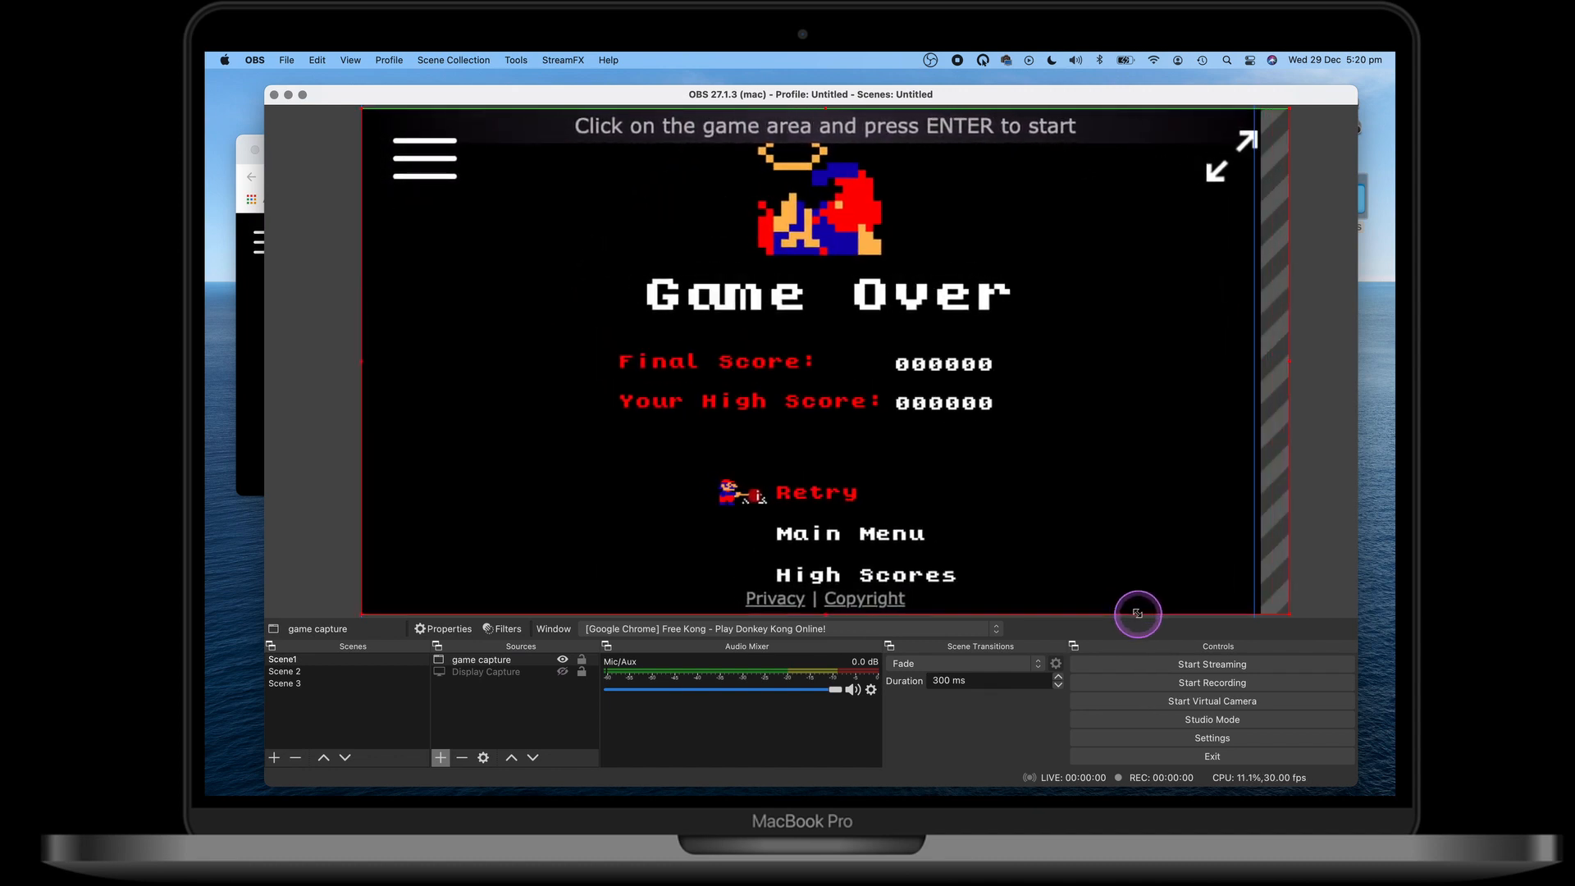
{"action": "left_click_drag", "start_coordinate": [894, 341], "coordinate": [878, 340]}
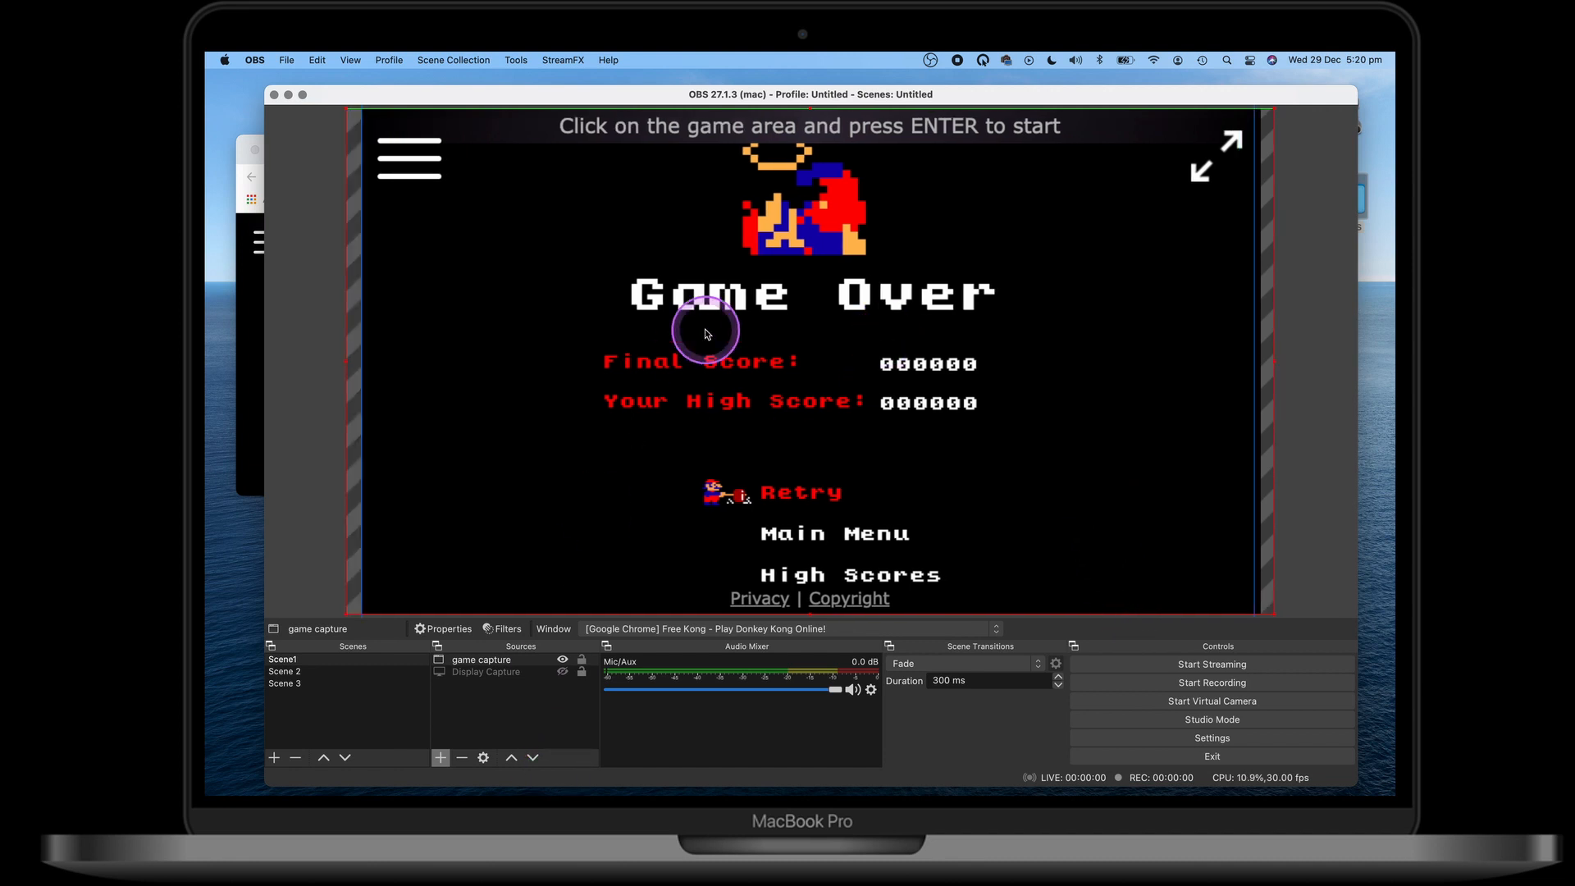
Remove the game capture and Display Capture sources from Scene1
{"action": "double_click", "coordinate": [462, 662]}
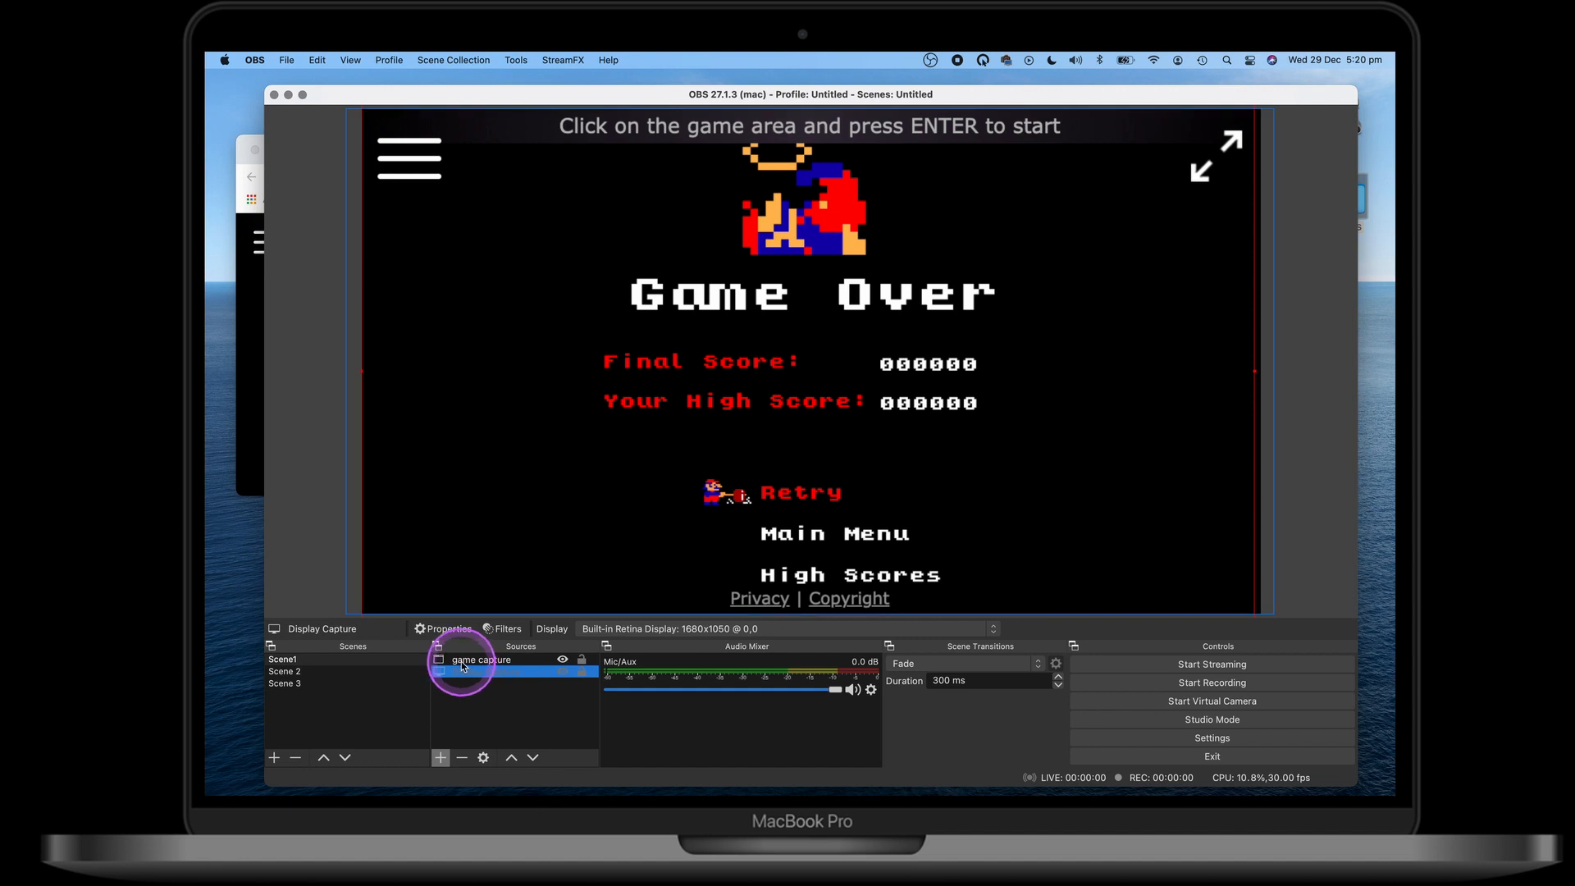
{"action": "left_click", "coordinate": [888, 510]}
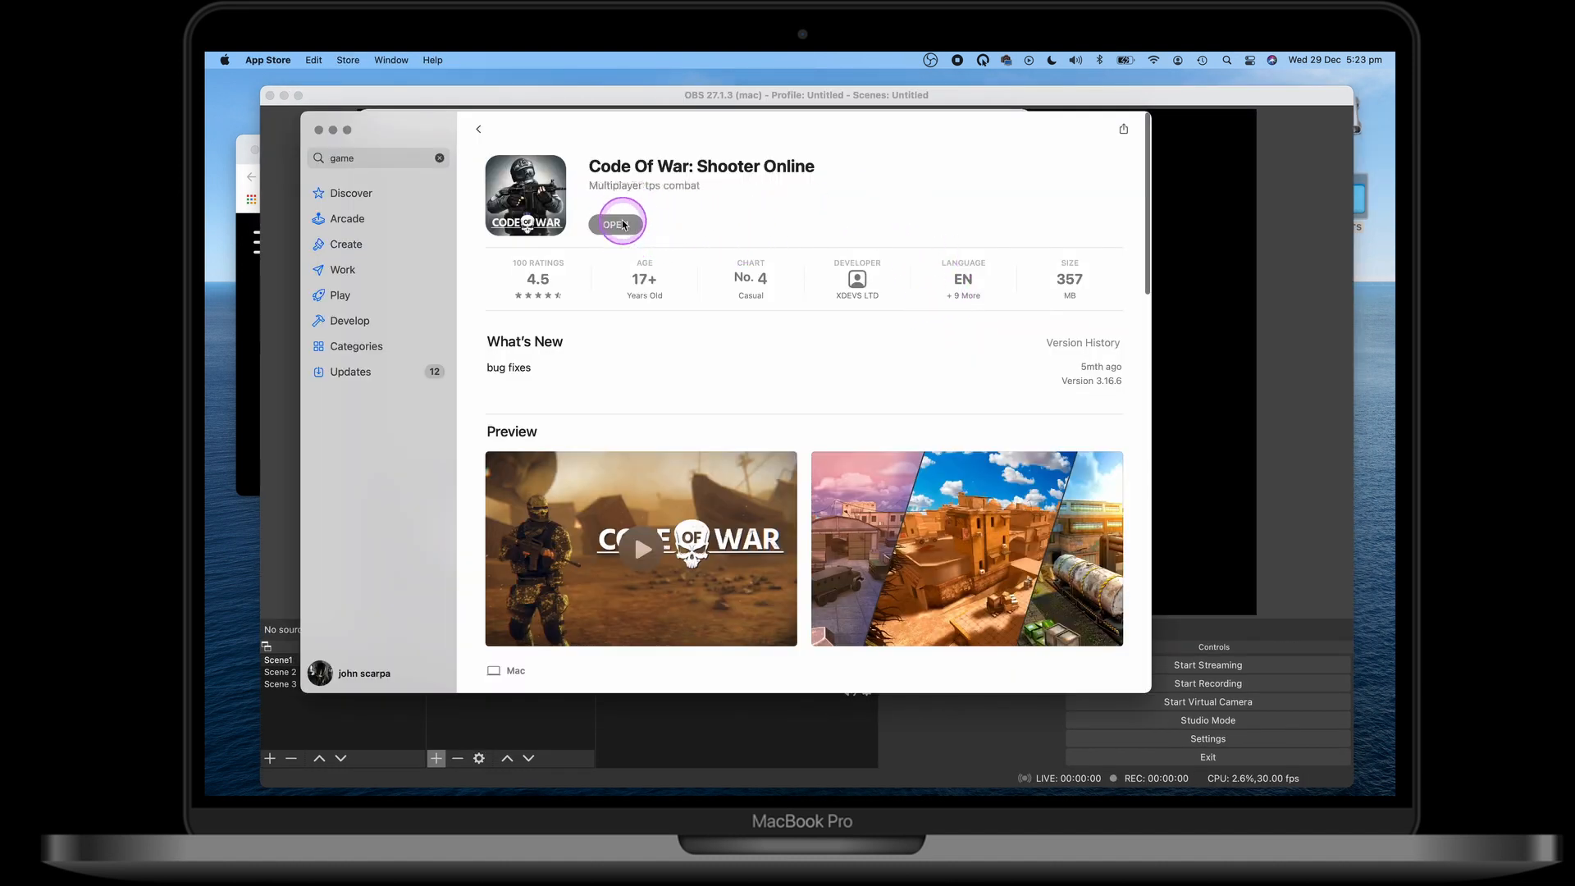
Launch Code Of War: Shooter Online from the App Store, take it out of full screen, and return to OBS
{"action": "left_click", "coordinate": [624, 224]}
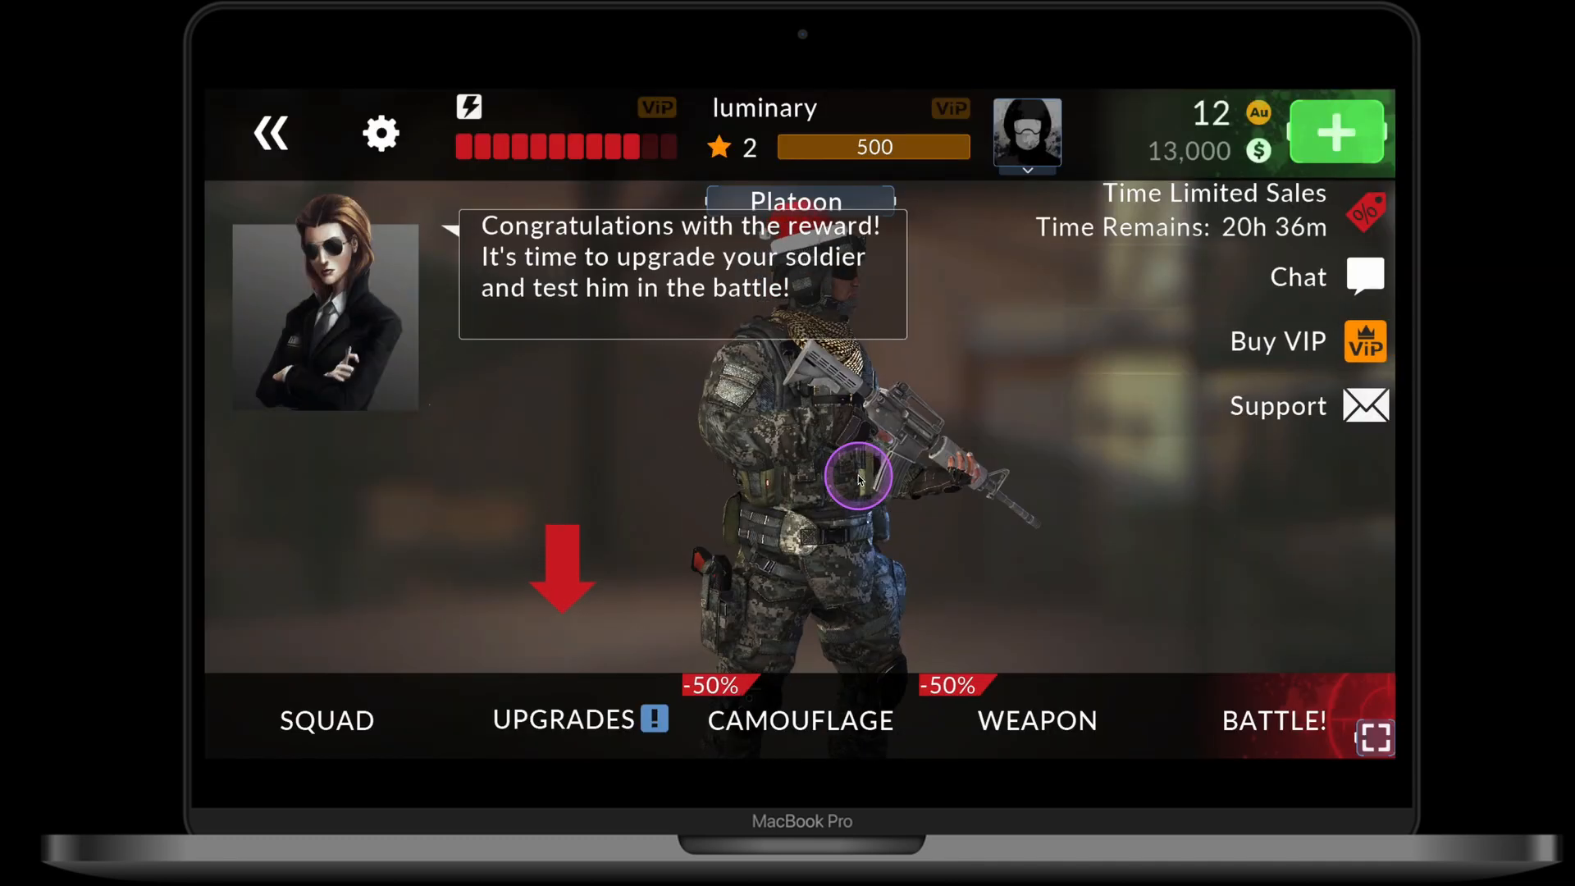
{"action": "left_click", "coordinate": [1375, 738]}
{"action": "key", "text": "Escape"}
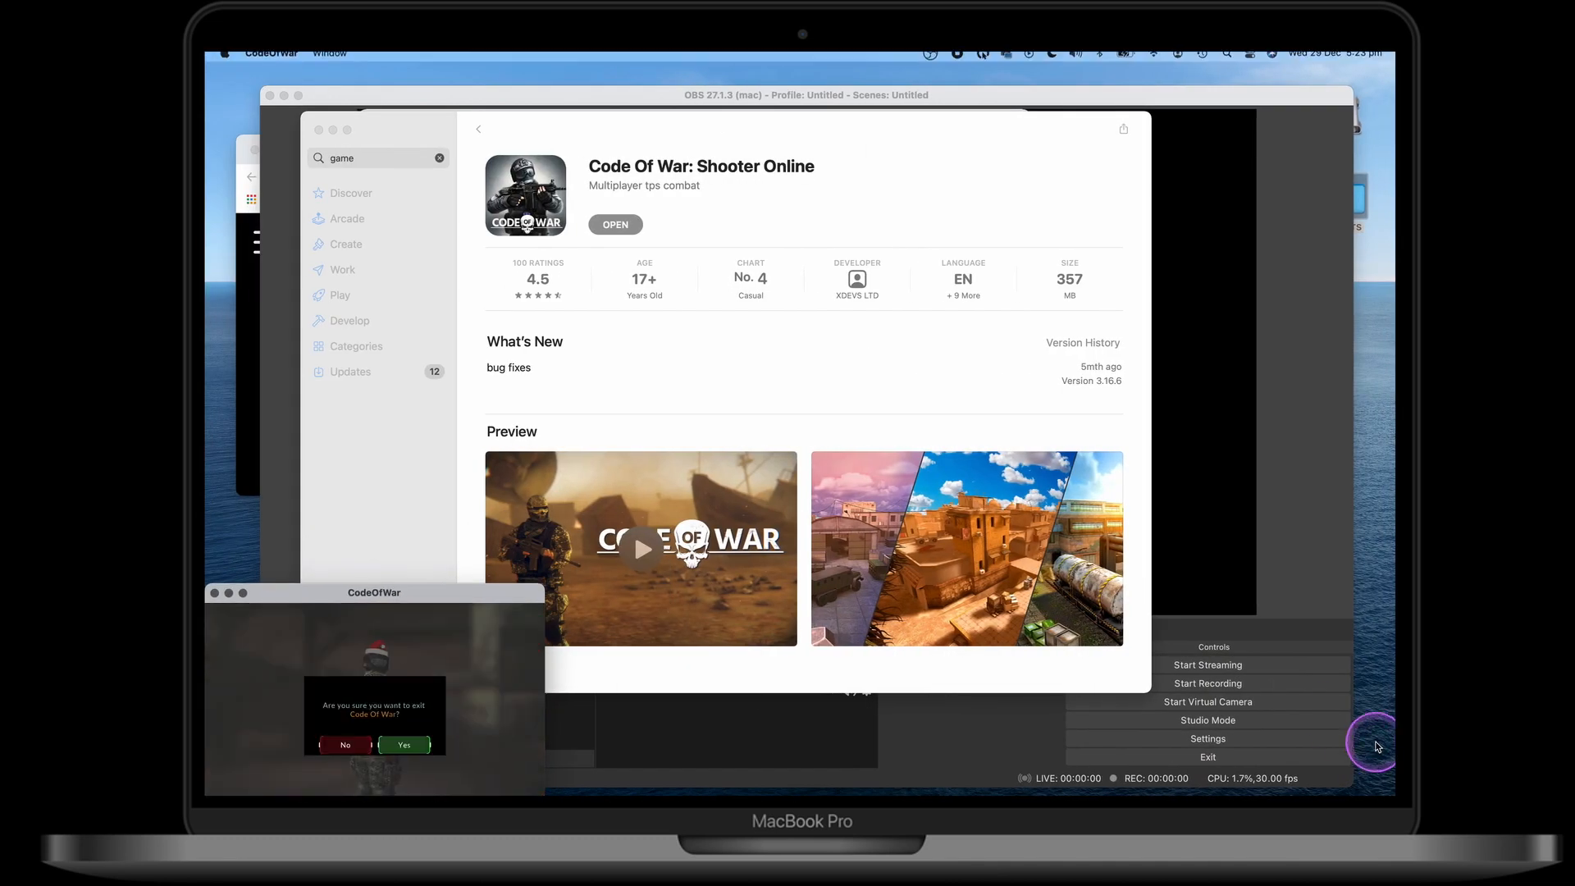
{"action": "left_click_drag", "start_coordinate": [408, 603], "coordinate": [536, 340]}
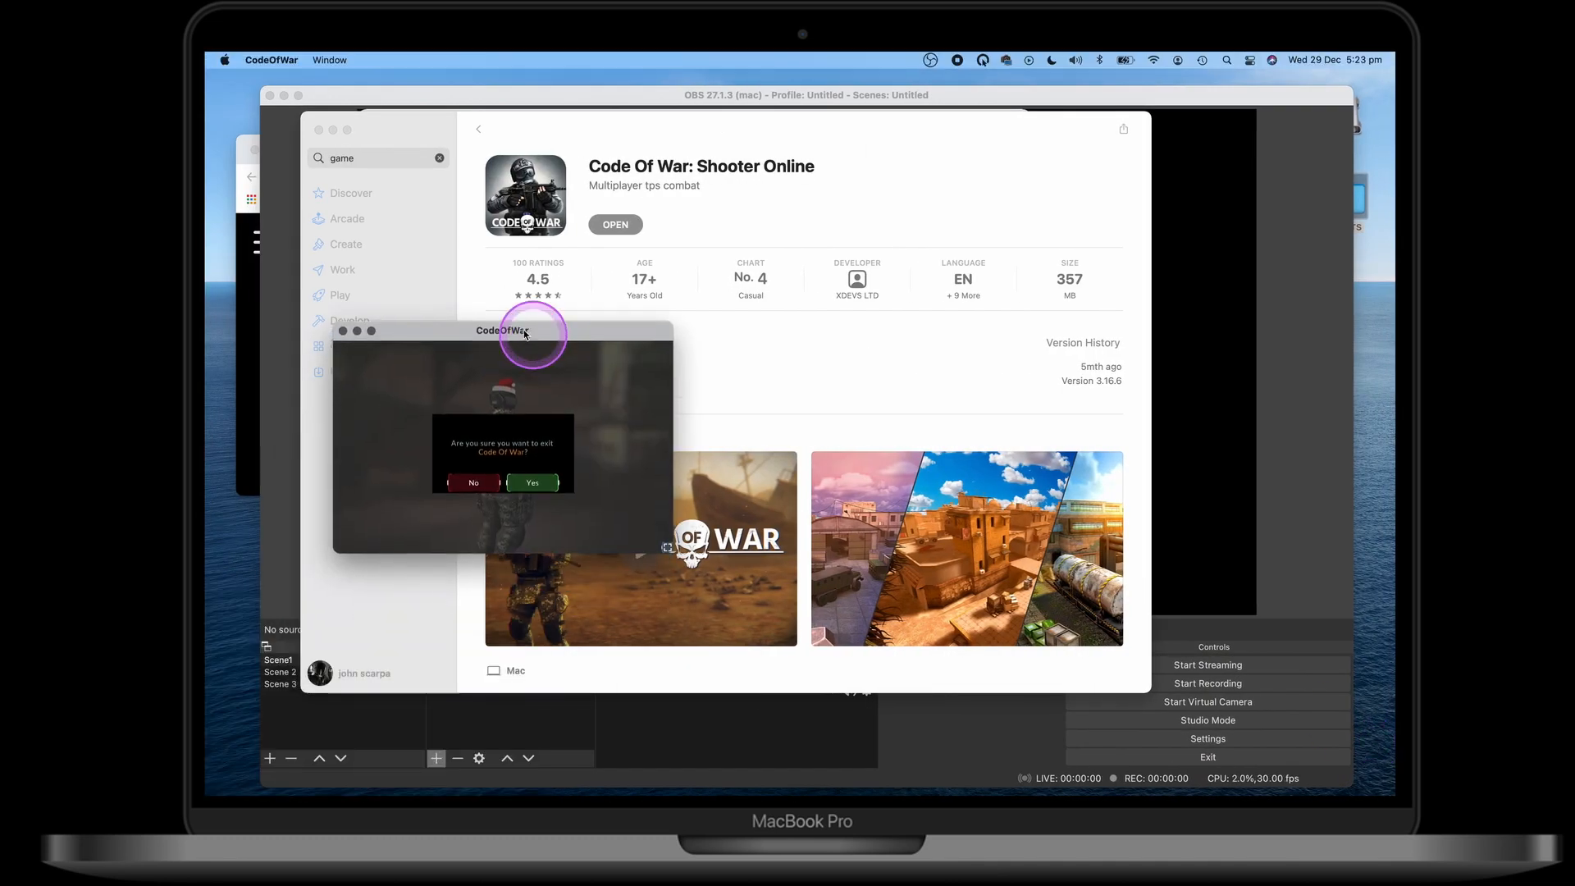
{"action": "left_click", "coordinate": [333, 130]}
{"action": "left_click", "coordinate": [808, 346]}
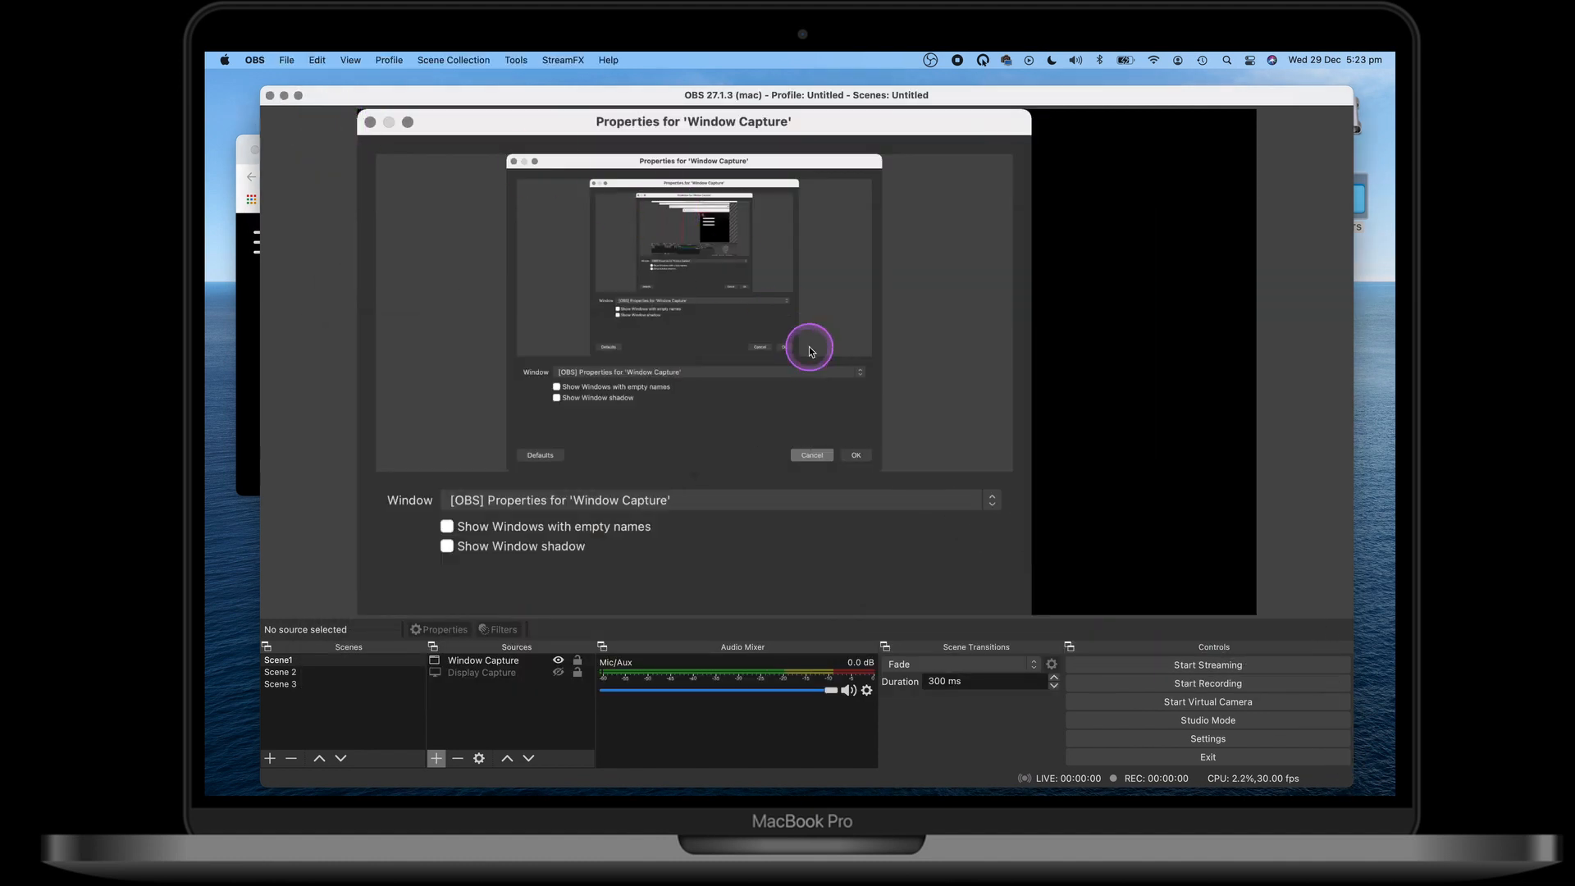
{"action": "left_click", "coordinate": [483, 660]}
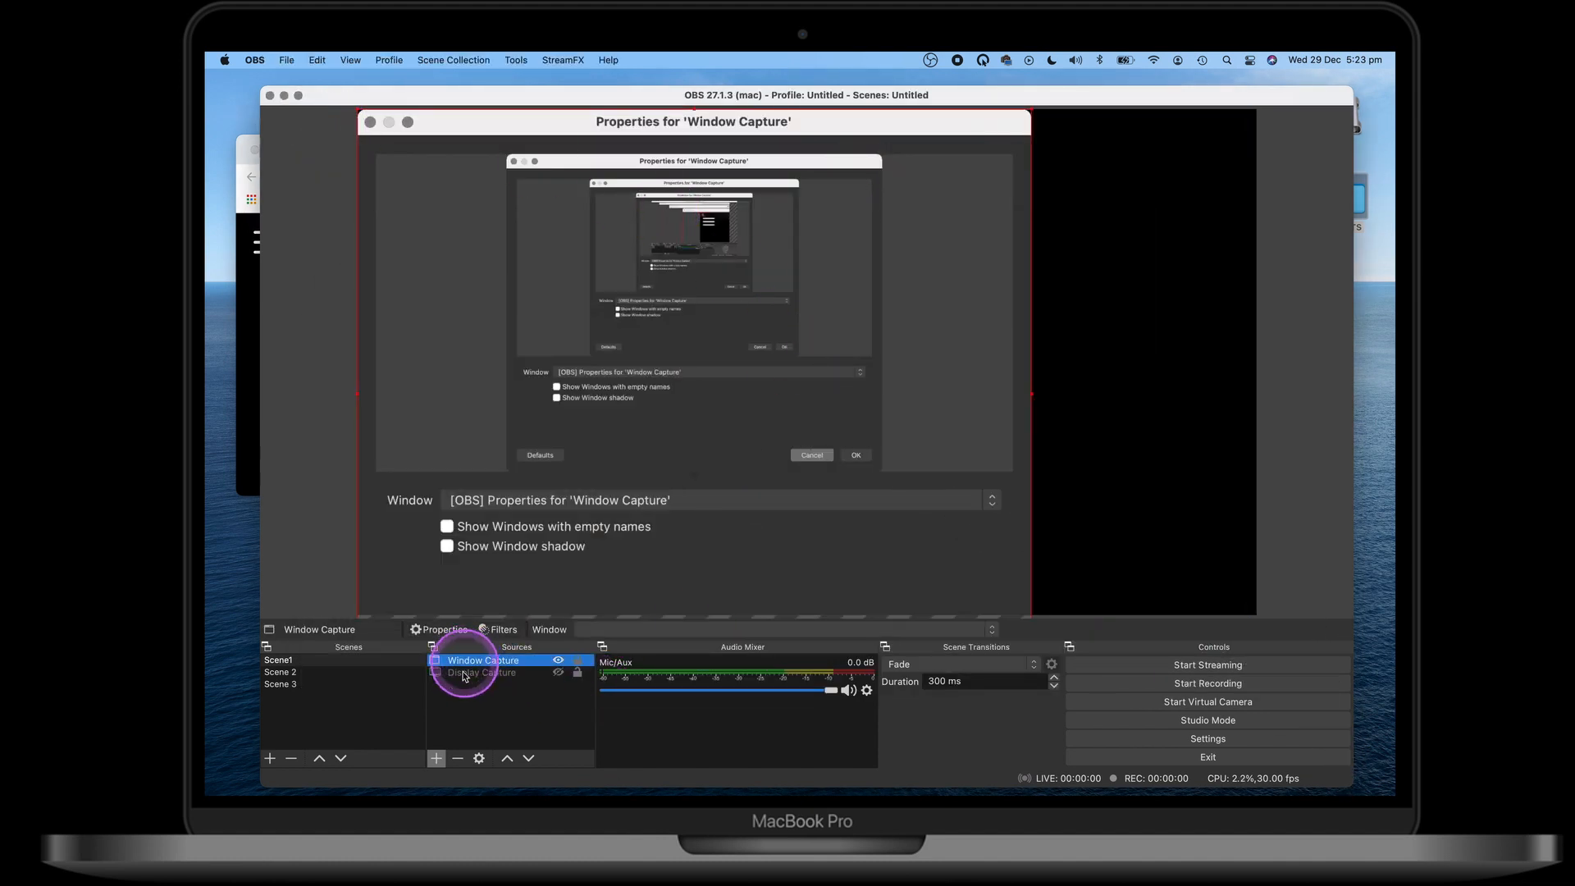
{"action": "left_click", "coordinate": [437, 759]}
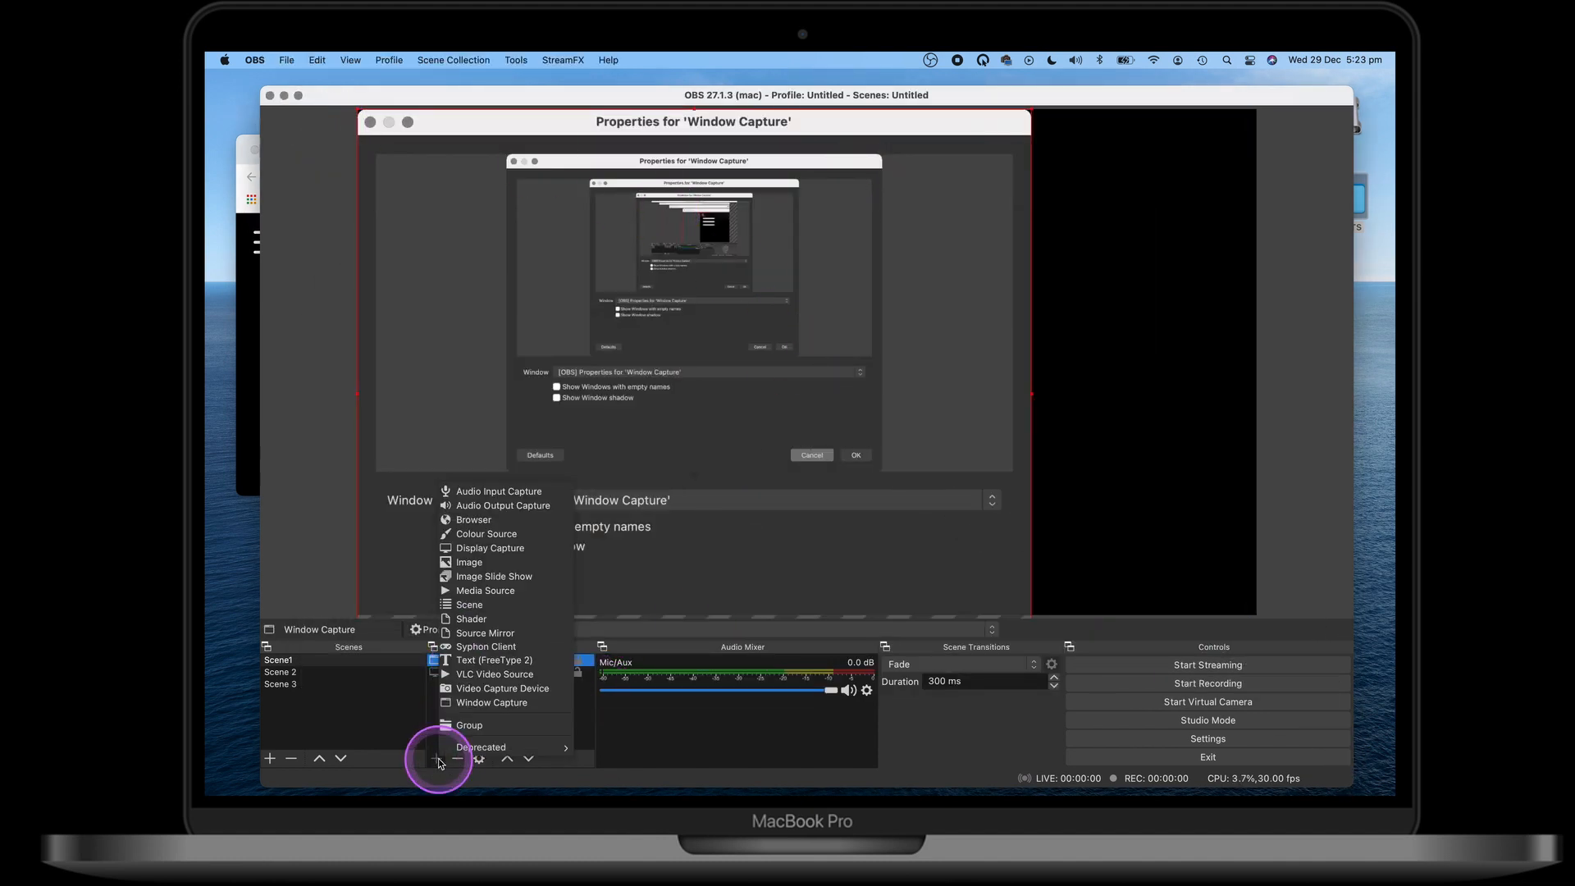
{"action": "left_click", "coordinate": [474, 702]}
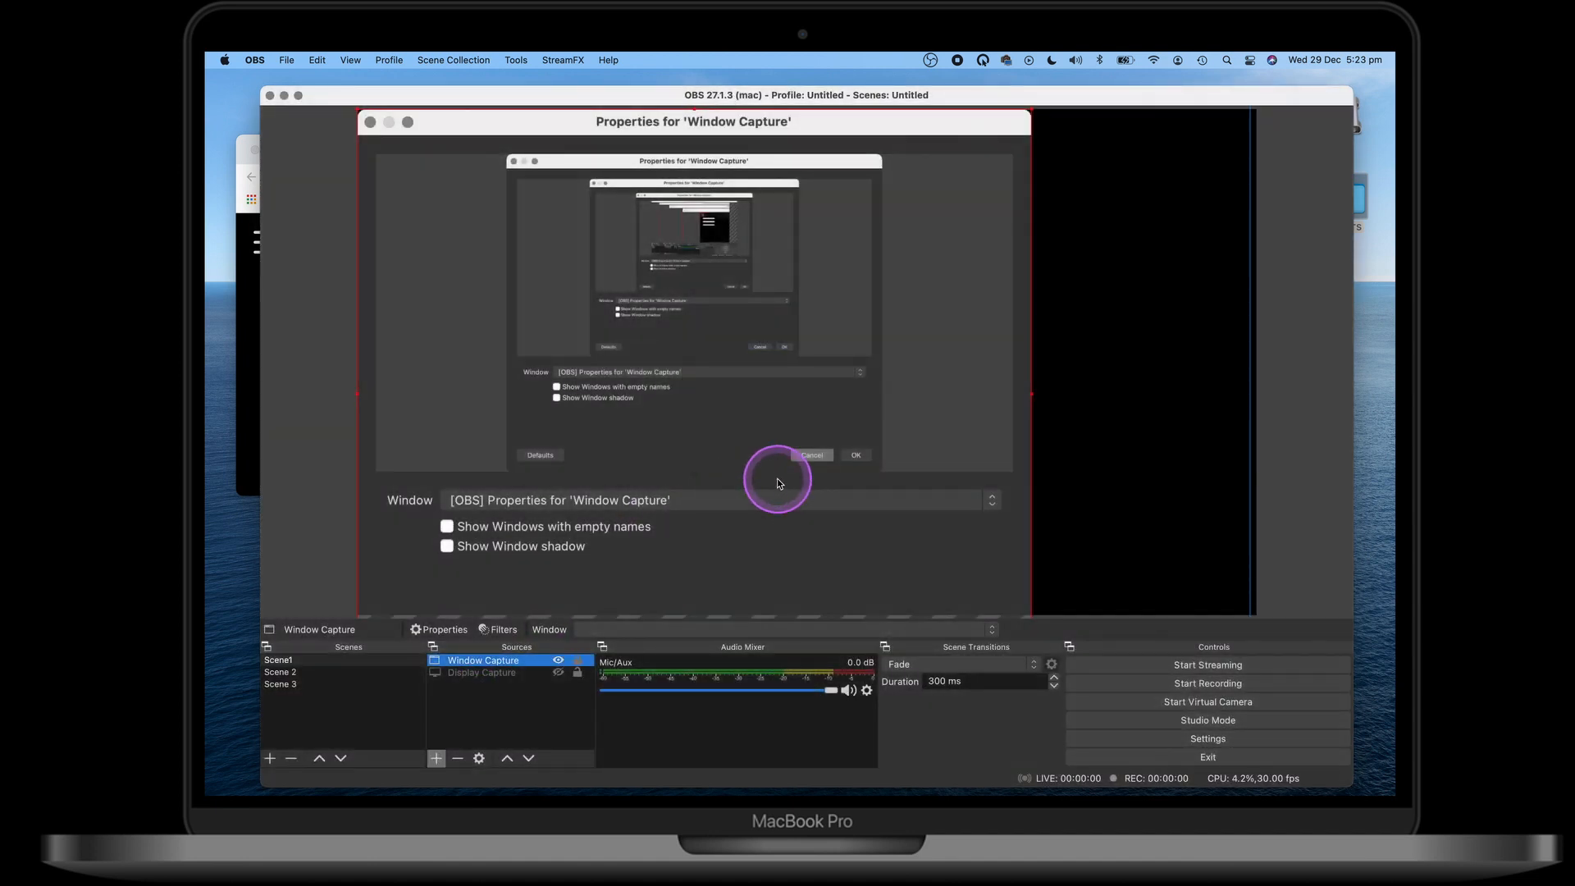
{"action": "double_click", "coordinate": [506, 665]}
{"action": "left_click", "coordinate": [748, 504]}
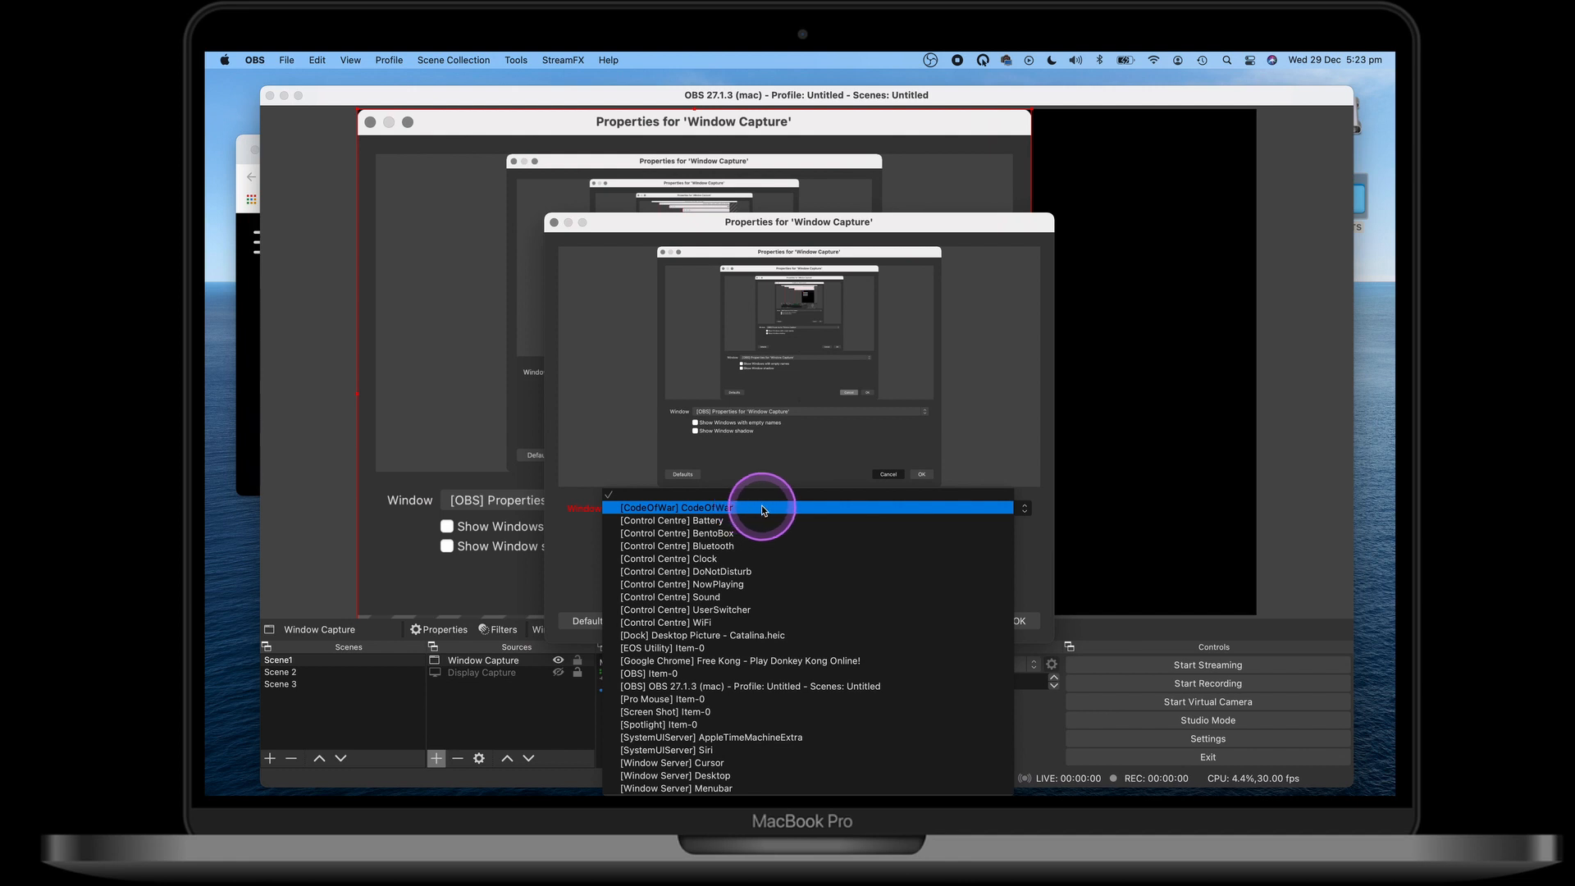
{"action": "key", "text": "Escape"}
{"action": "key", "text": "Escape"}
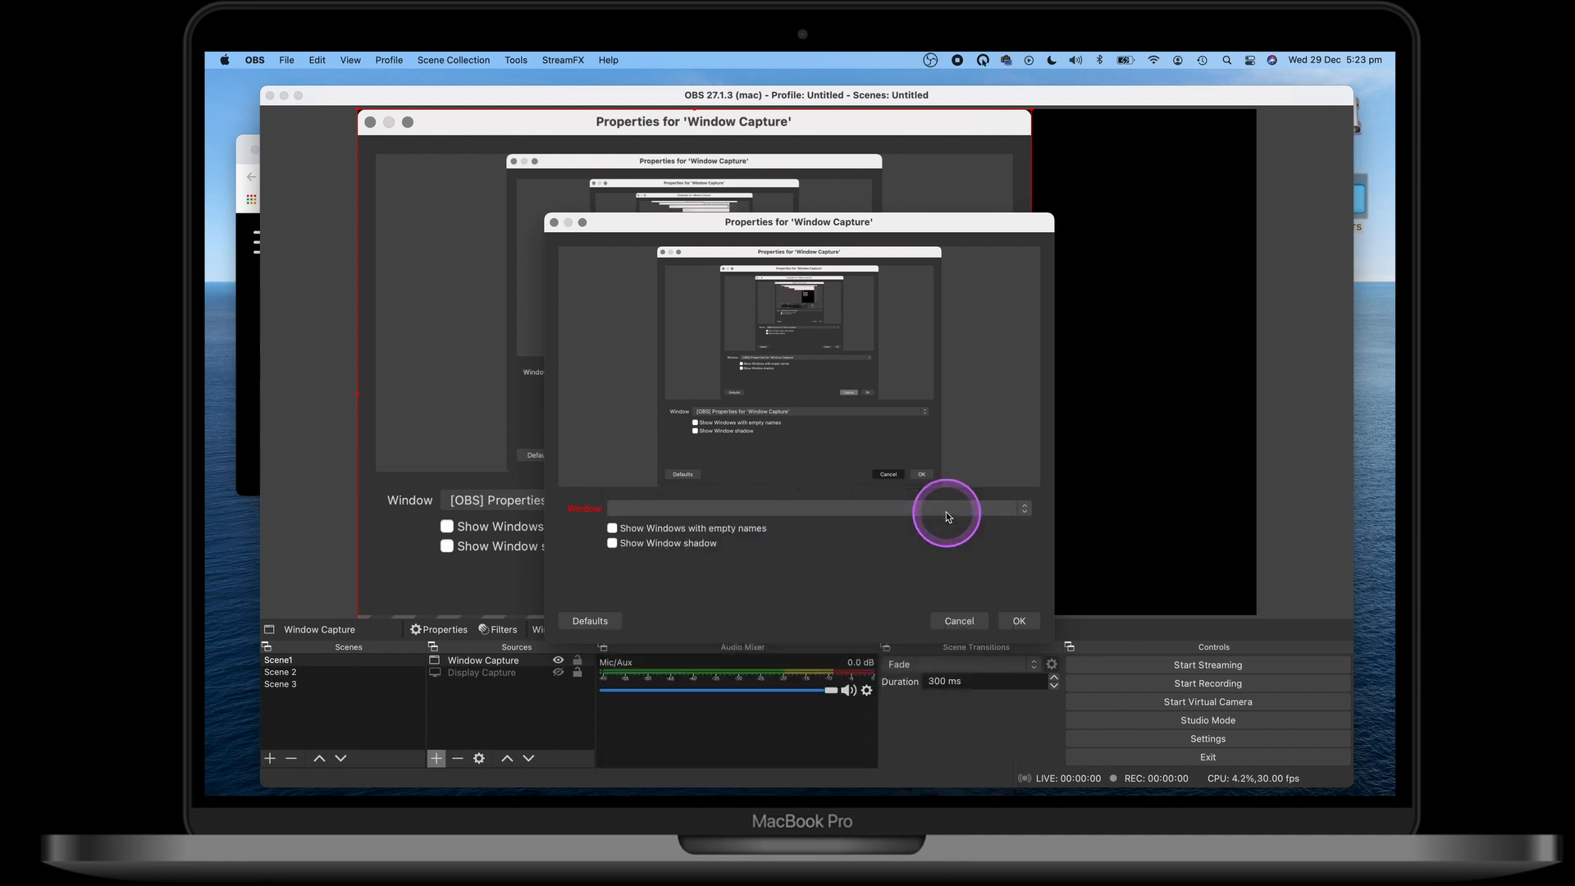
{"action": "left_click", "coordinate": [895, 454]}
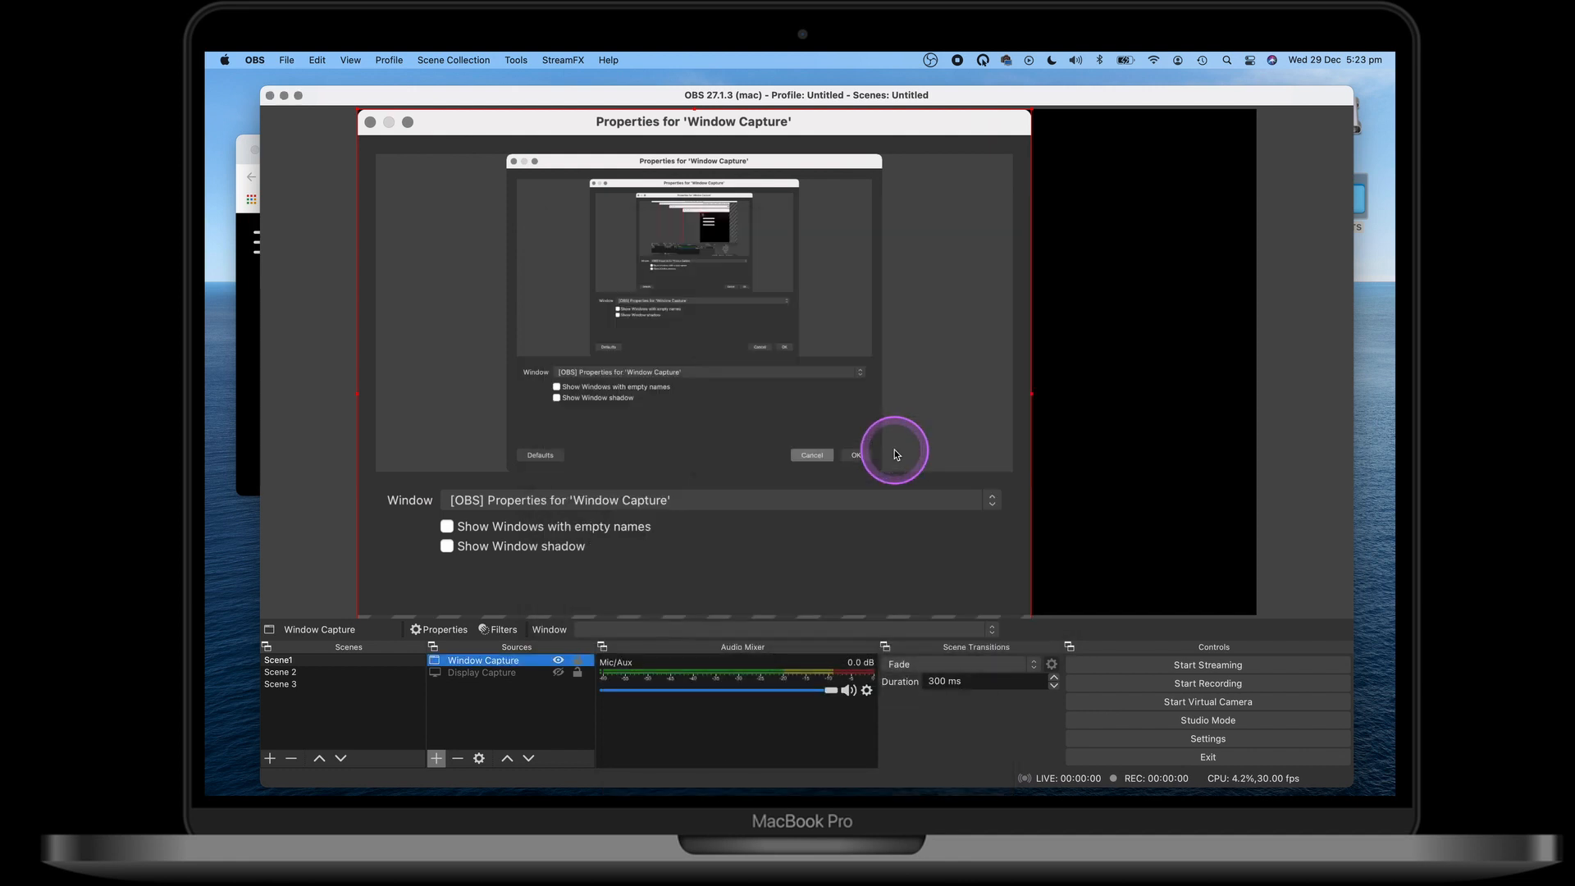
Set the Window Capture source to the CodeOfWar window and enlarge its image to the canvas height, centred on the canvas
{"action": "double_click", "coordinate": [497, 661]}
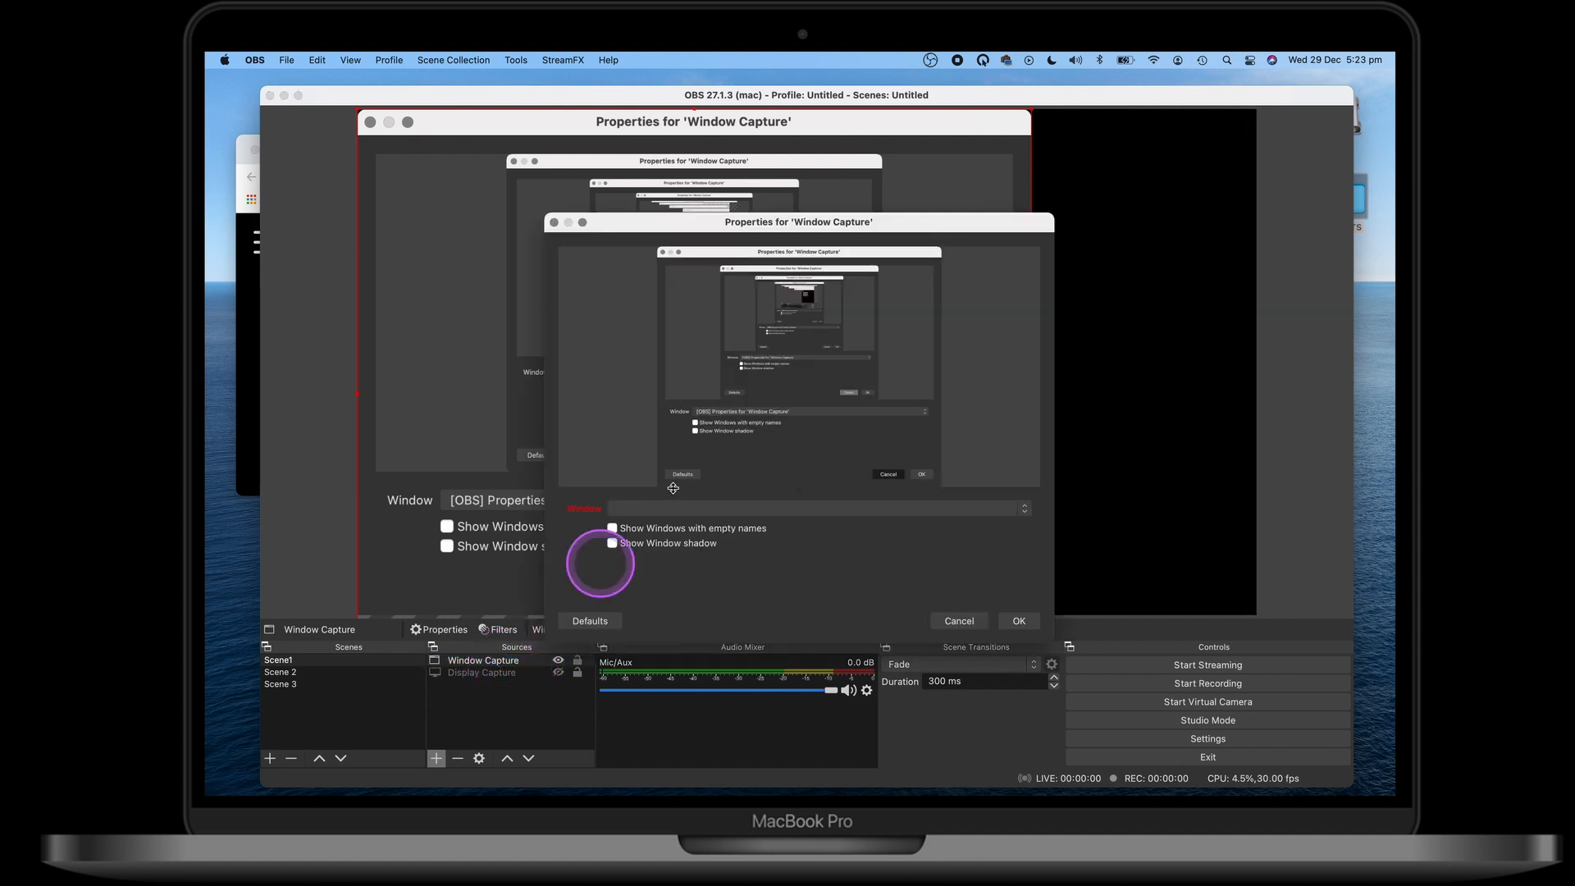
{"action": "left_click", "coordinate": [744, 505]}
{"action": "left_click", "coordinate": [745, 505]}
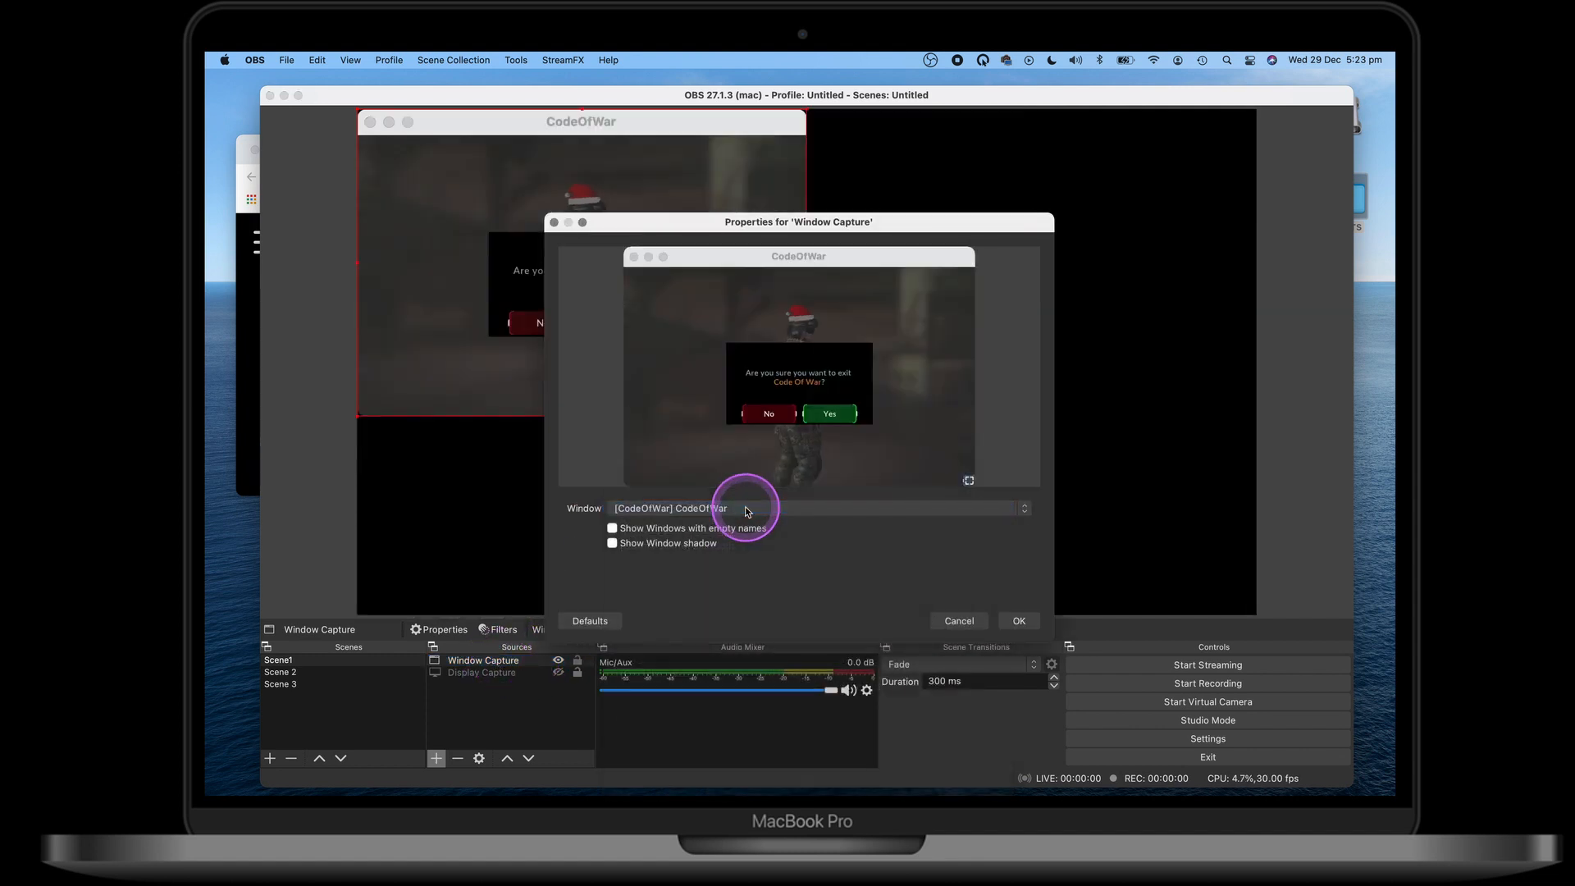
{"action": "left_click", "coordinate": [1018, 622]}
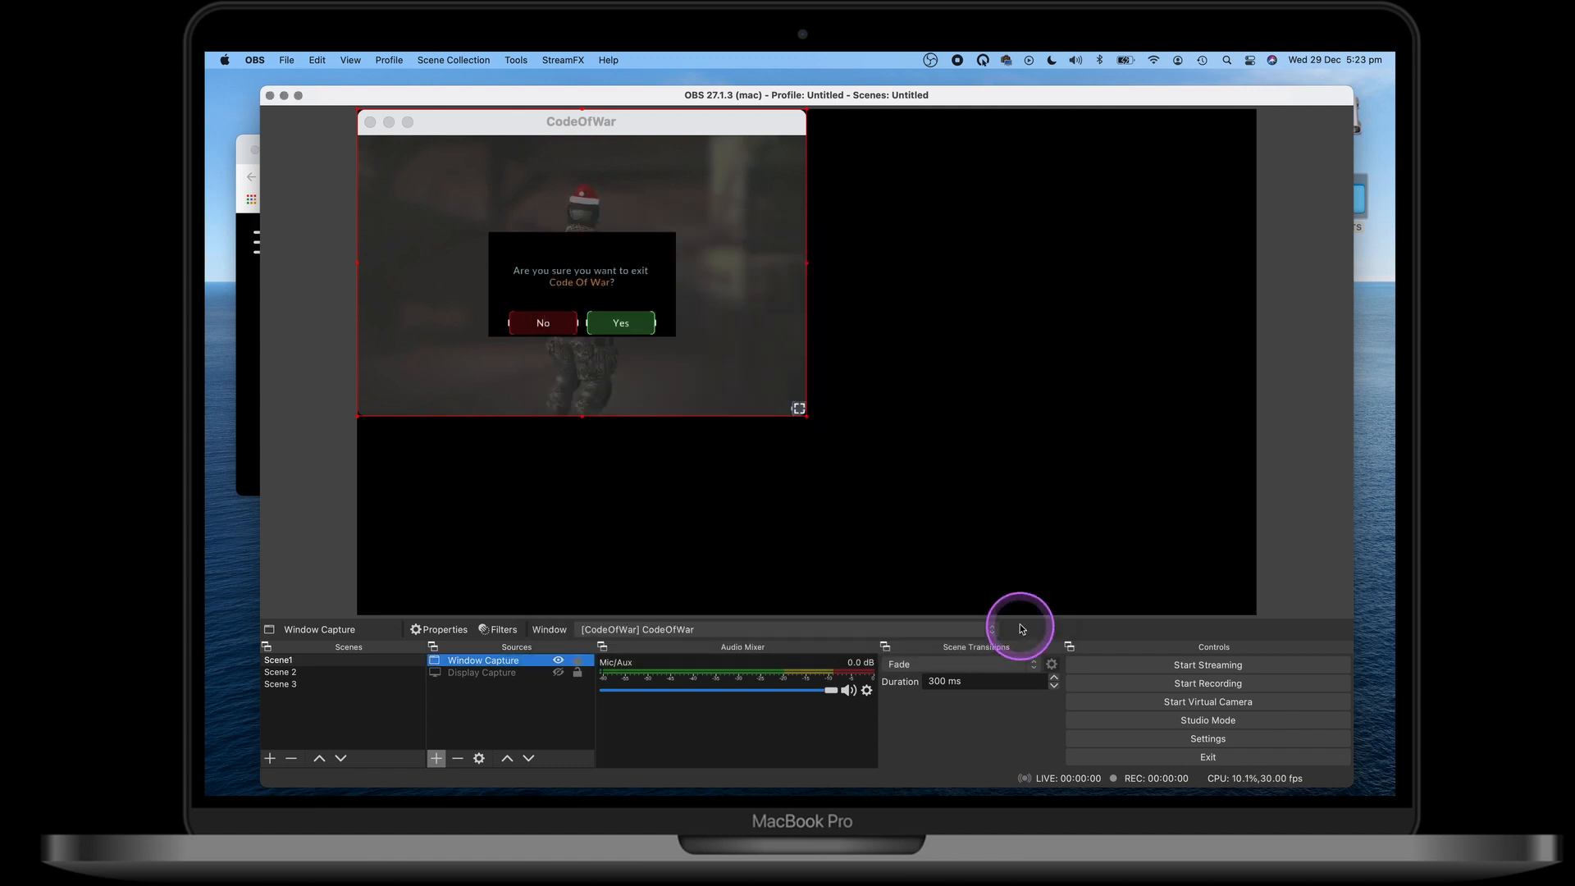
{"action": "left_click_drag", "start_coordinate": [804, 412], "coordinate": [1057, 611]}
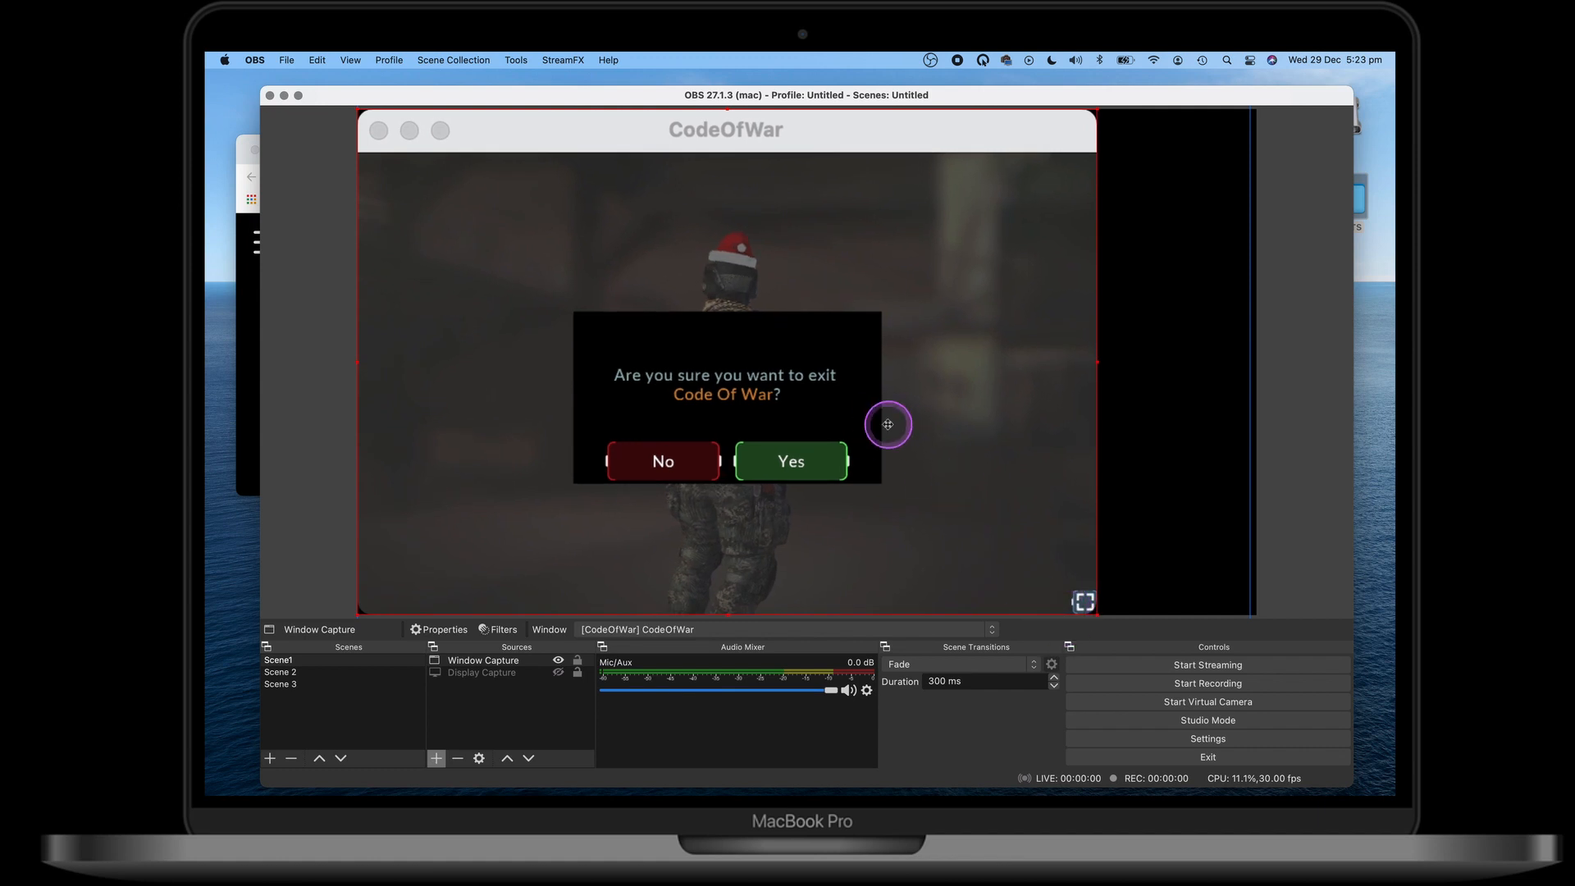
{"action": "left_click_drag", "start_coordinate": [889, 422], "coordinate": [967, 426]}
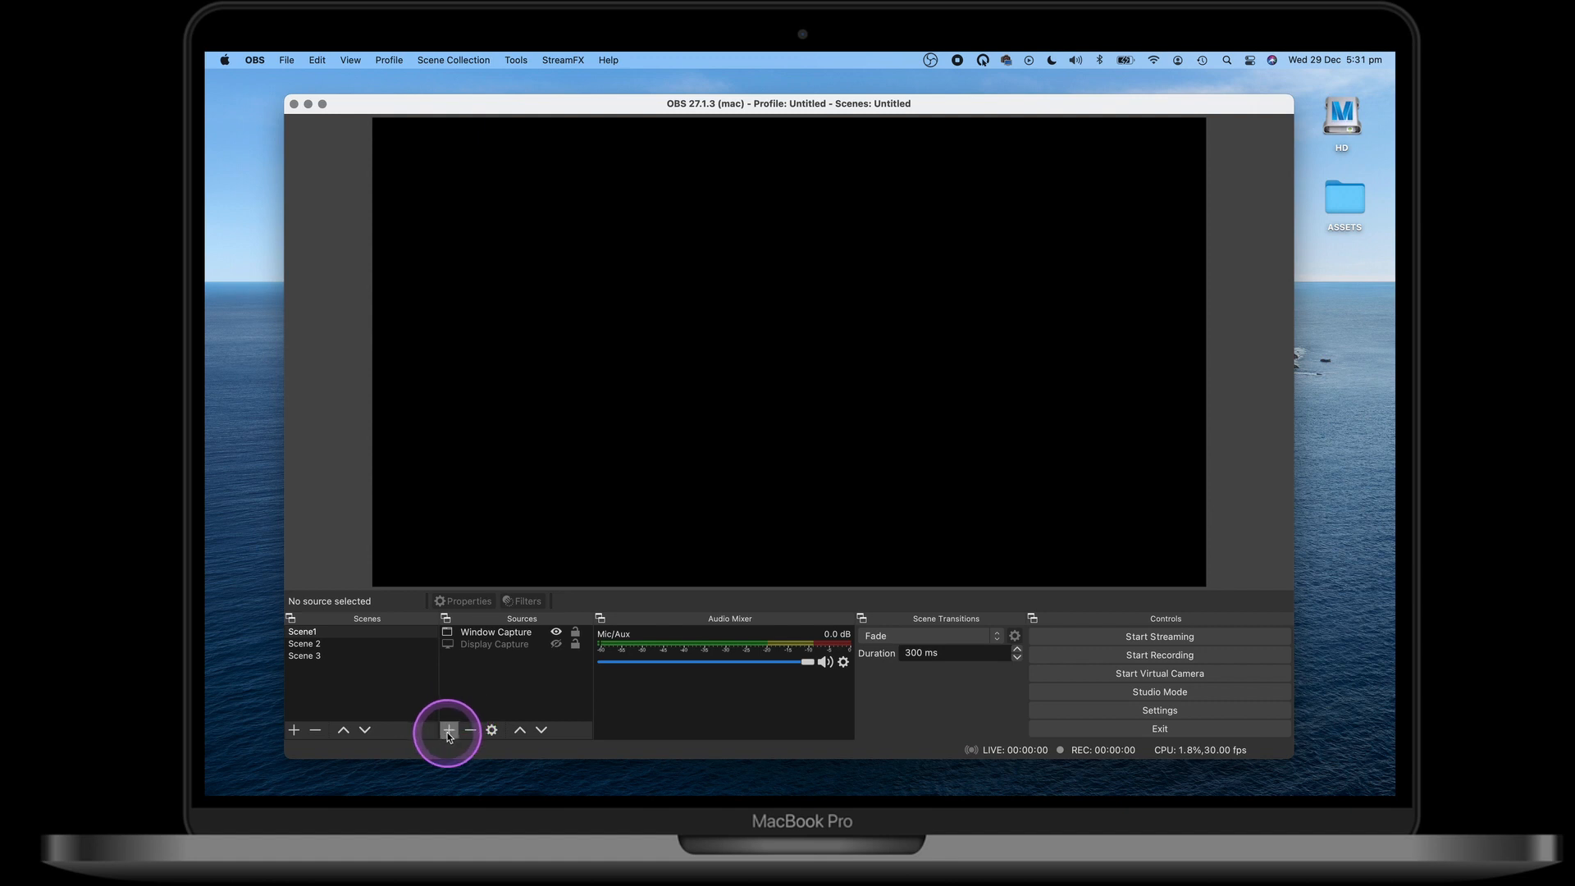
Add a Media Source named "The witcher" to Scene1, playing the local file witcher.mkv from the ASSETS folder
{"action": "left_click", "coordinate": [310, 632]}
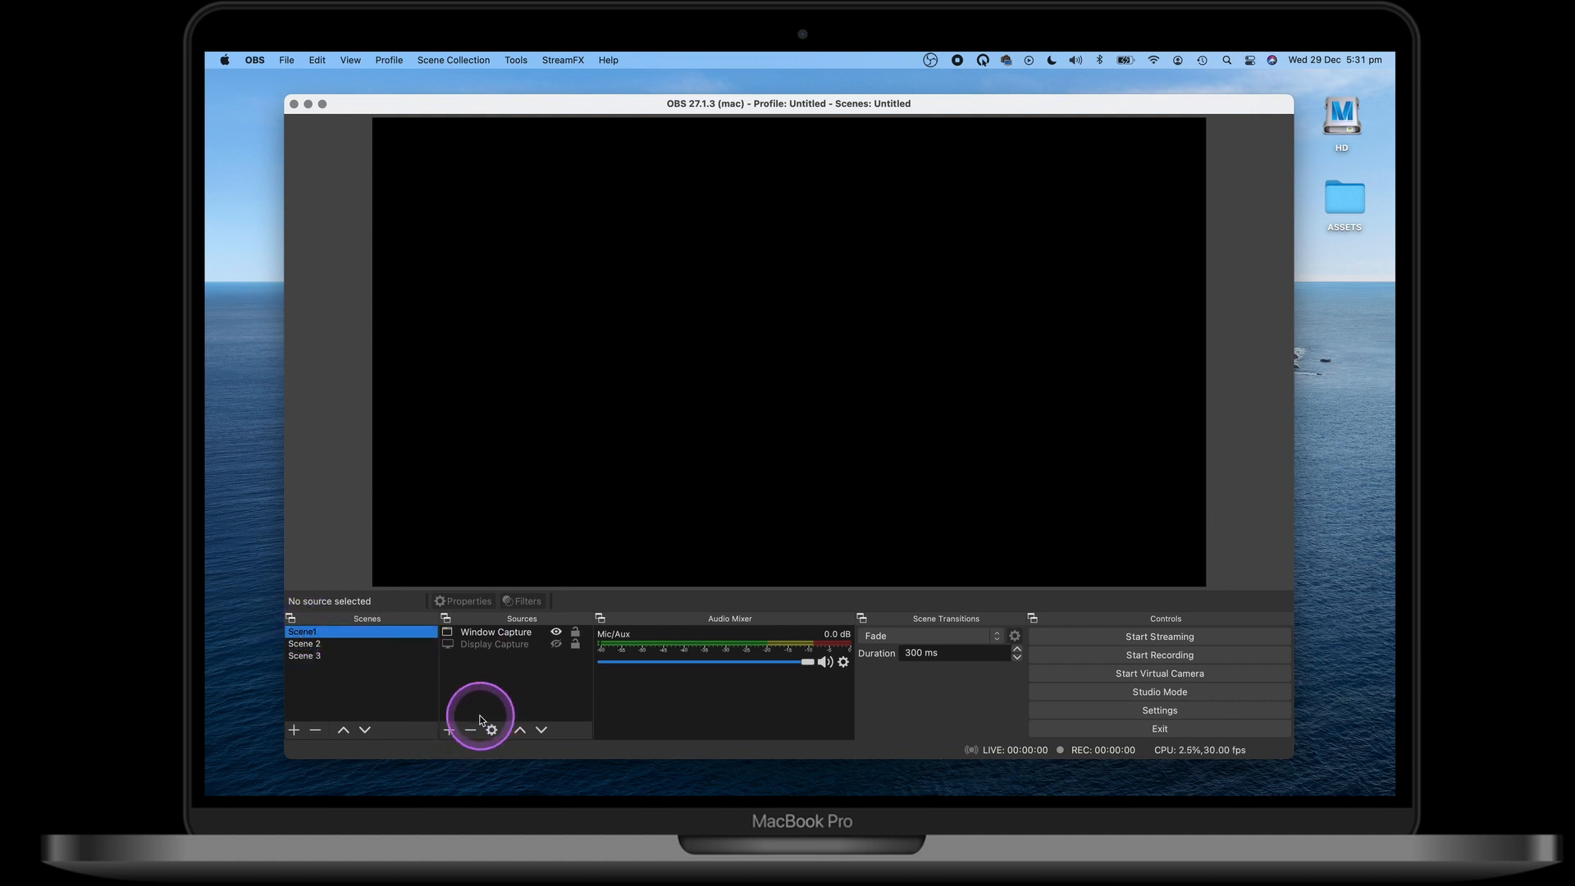
{"action": "left_click", "coordinate": [449, 730]}
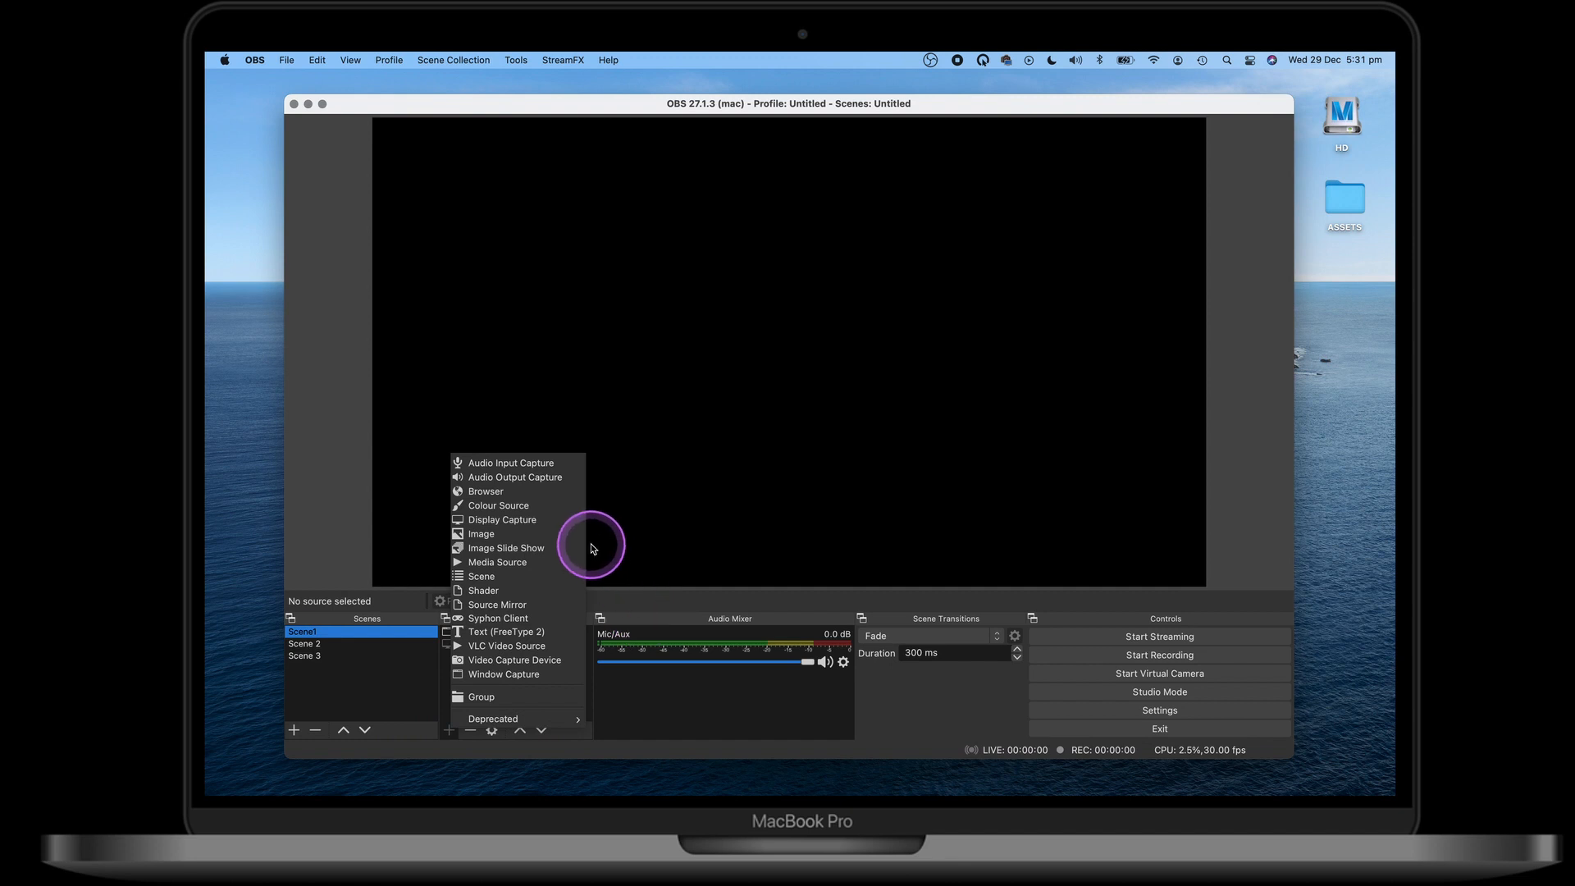
{"action": "left_click", "coordinate": [497, 562]}
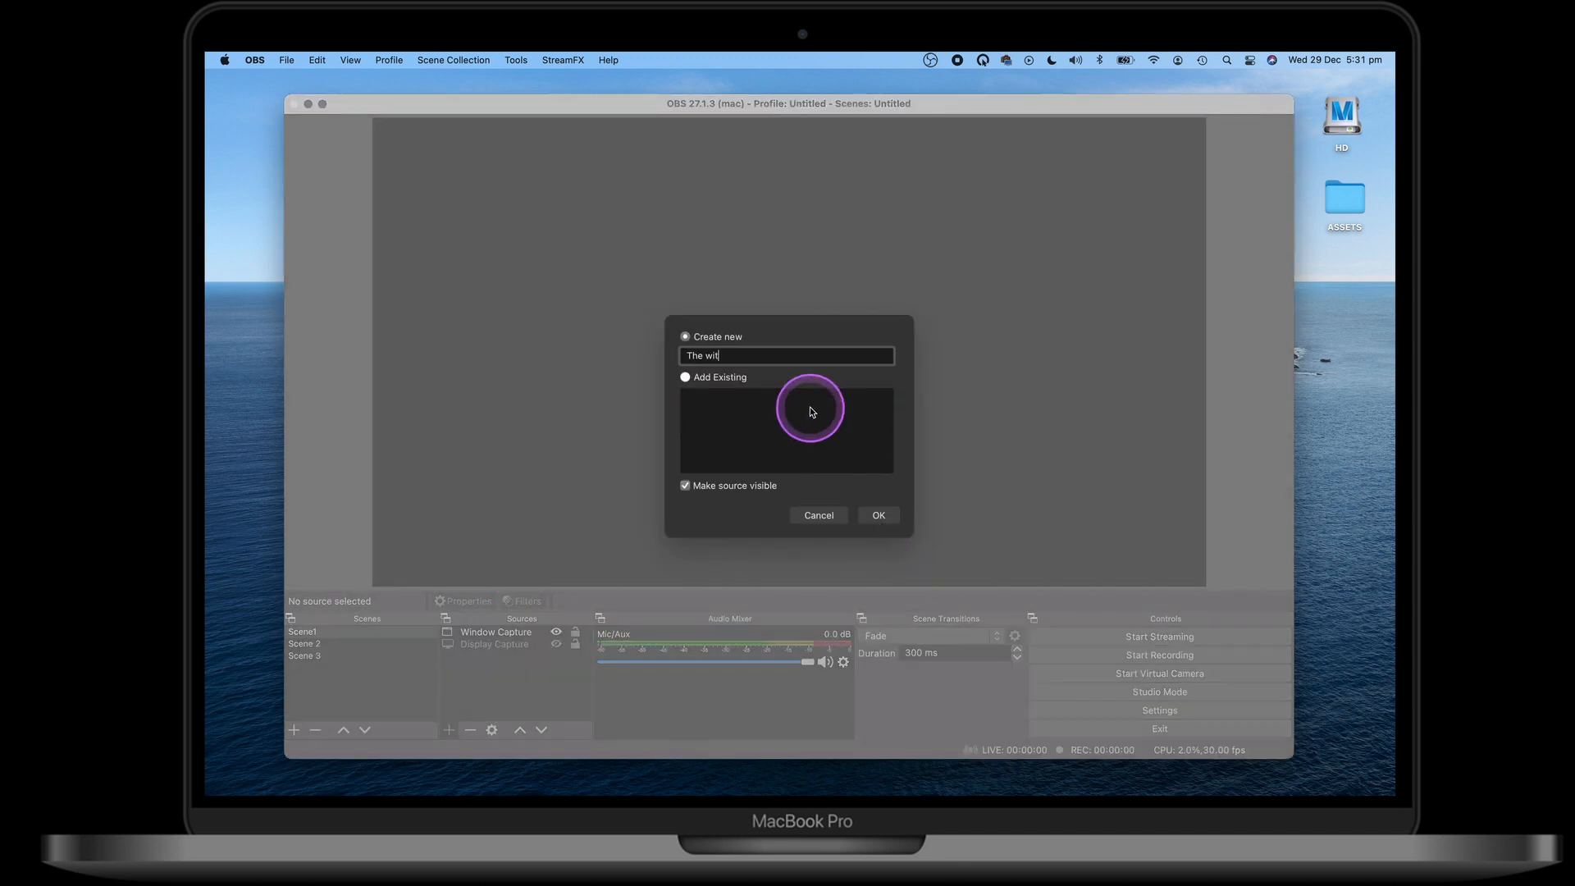
{"action": "type", "text": "The witcher"}
{"action": "left_click", "coordinate": [879, 515]}
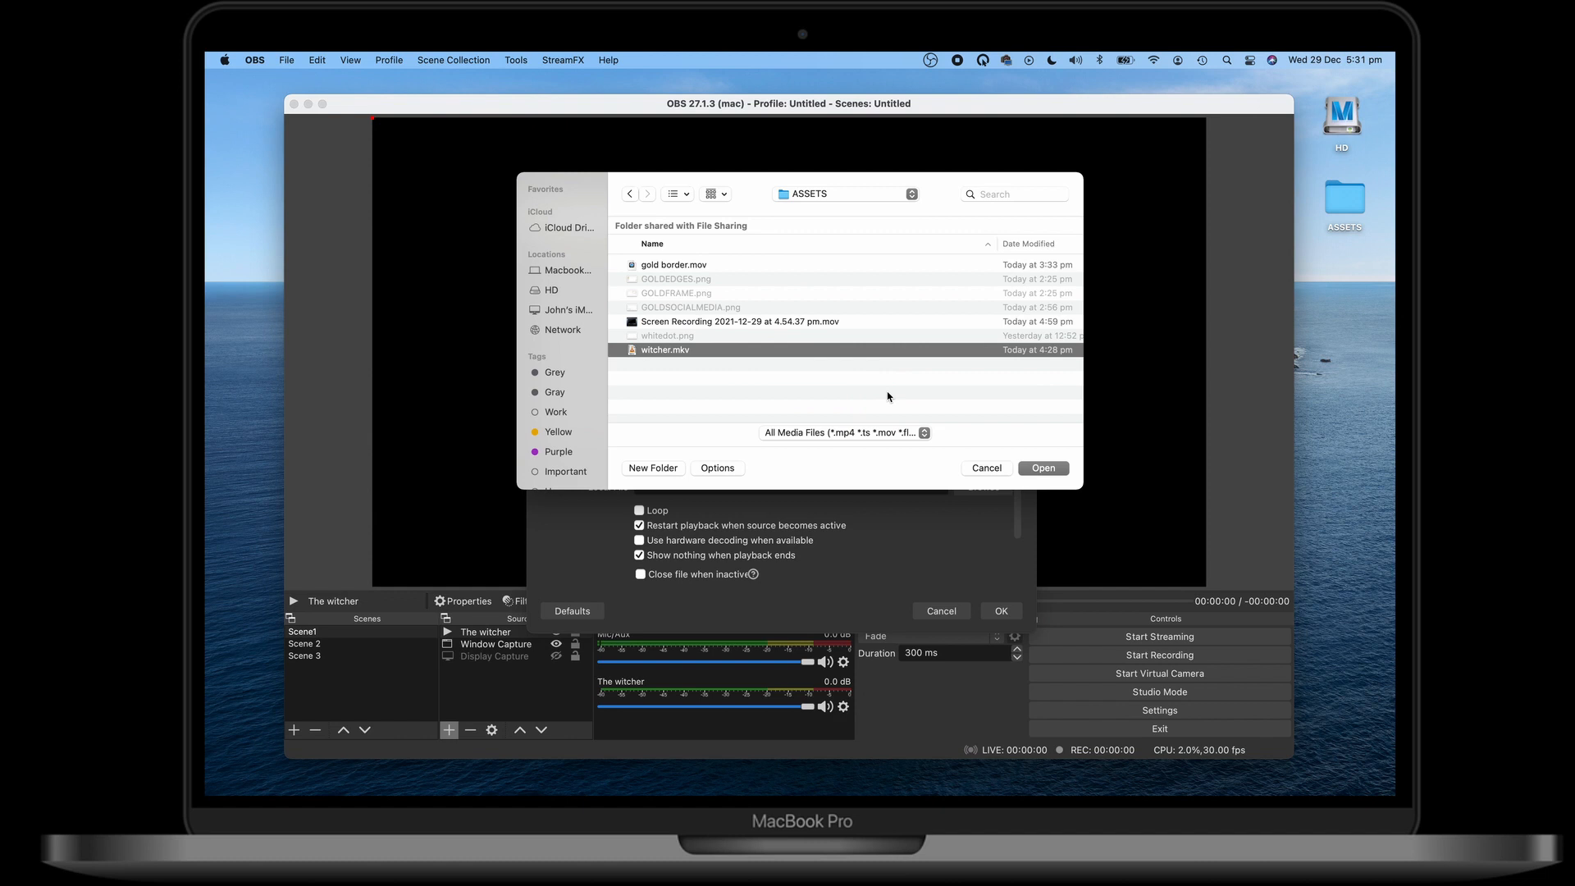
{"action": "left_click", "coordinate": [1044, 468]}
{"action": "left_click", "coordinate": [995, 609]}
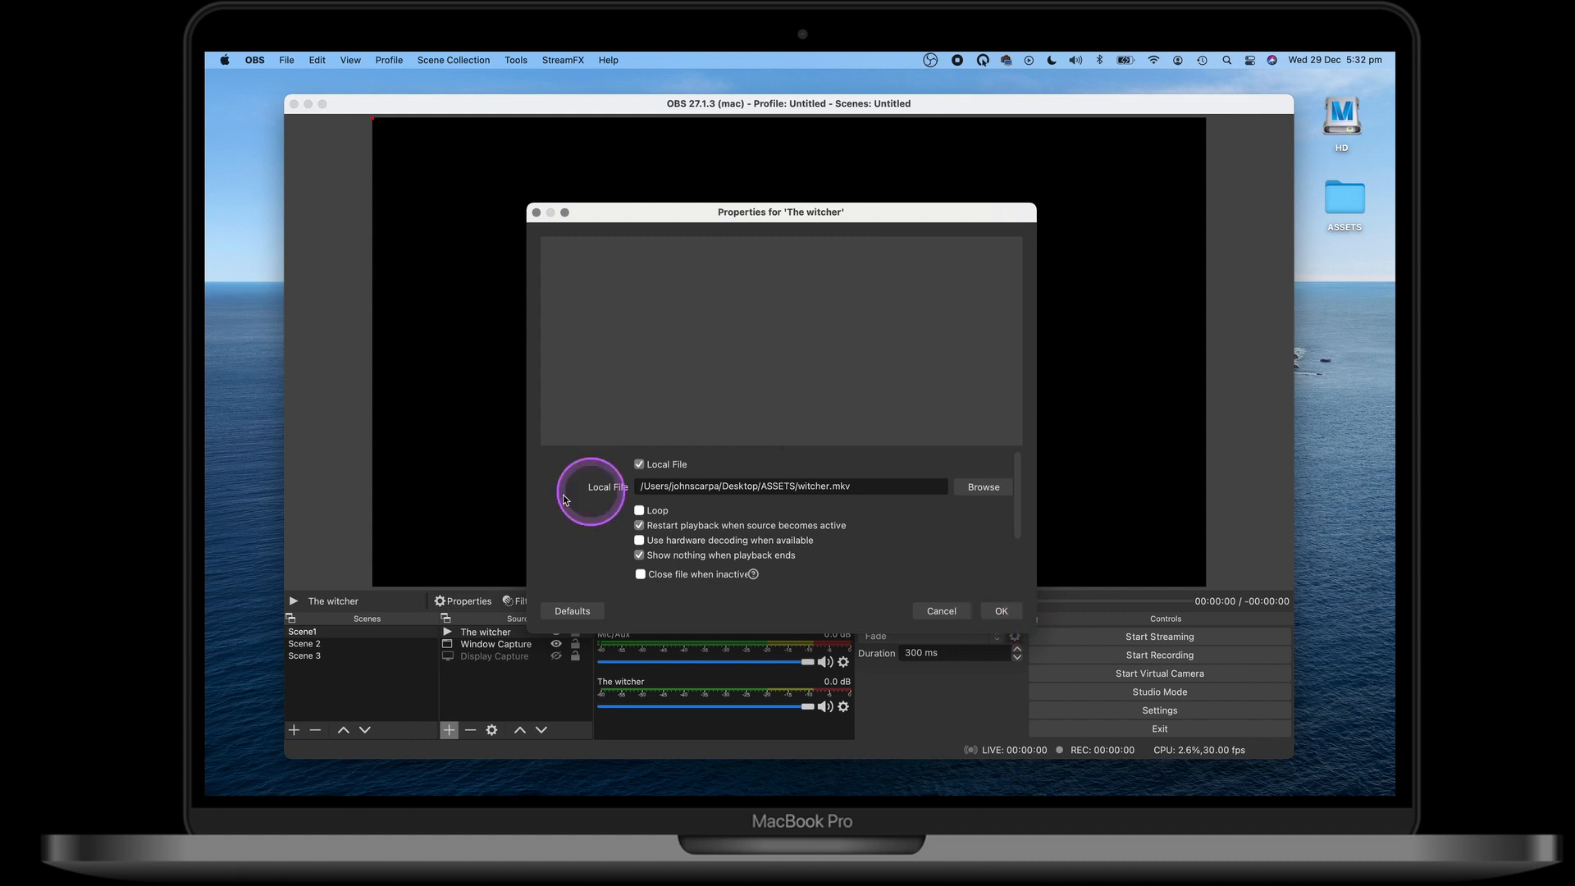
{"action": "left_click", "coordinate": [997, 610]}
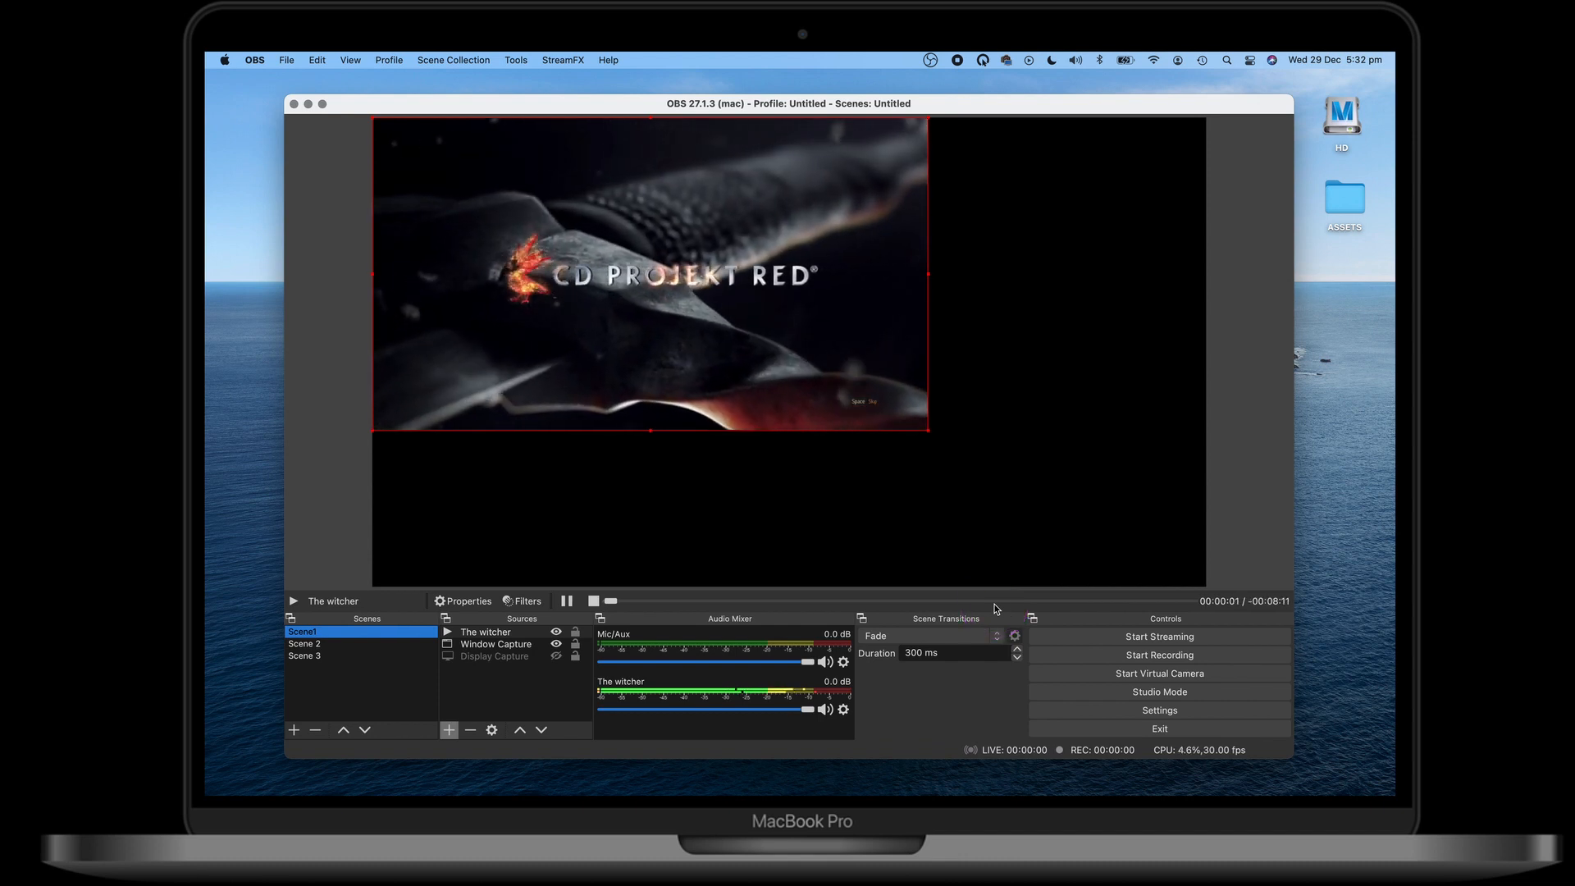
Enlarge The witcher video to fill the canvas and skip its playback ahead to about 00:02:30
{"action": "mouse_move", "coordinate": [499, 195]}
{"action": "left_mouse_down"}
{"action": "mouse_move", "coordinate": [515, 213]}
{"action": "mouse_move", "coordinate": [503, 197]}
{"action": "left_mouse_up"}
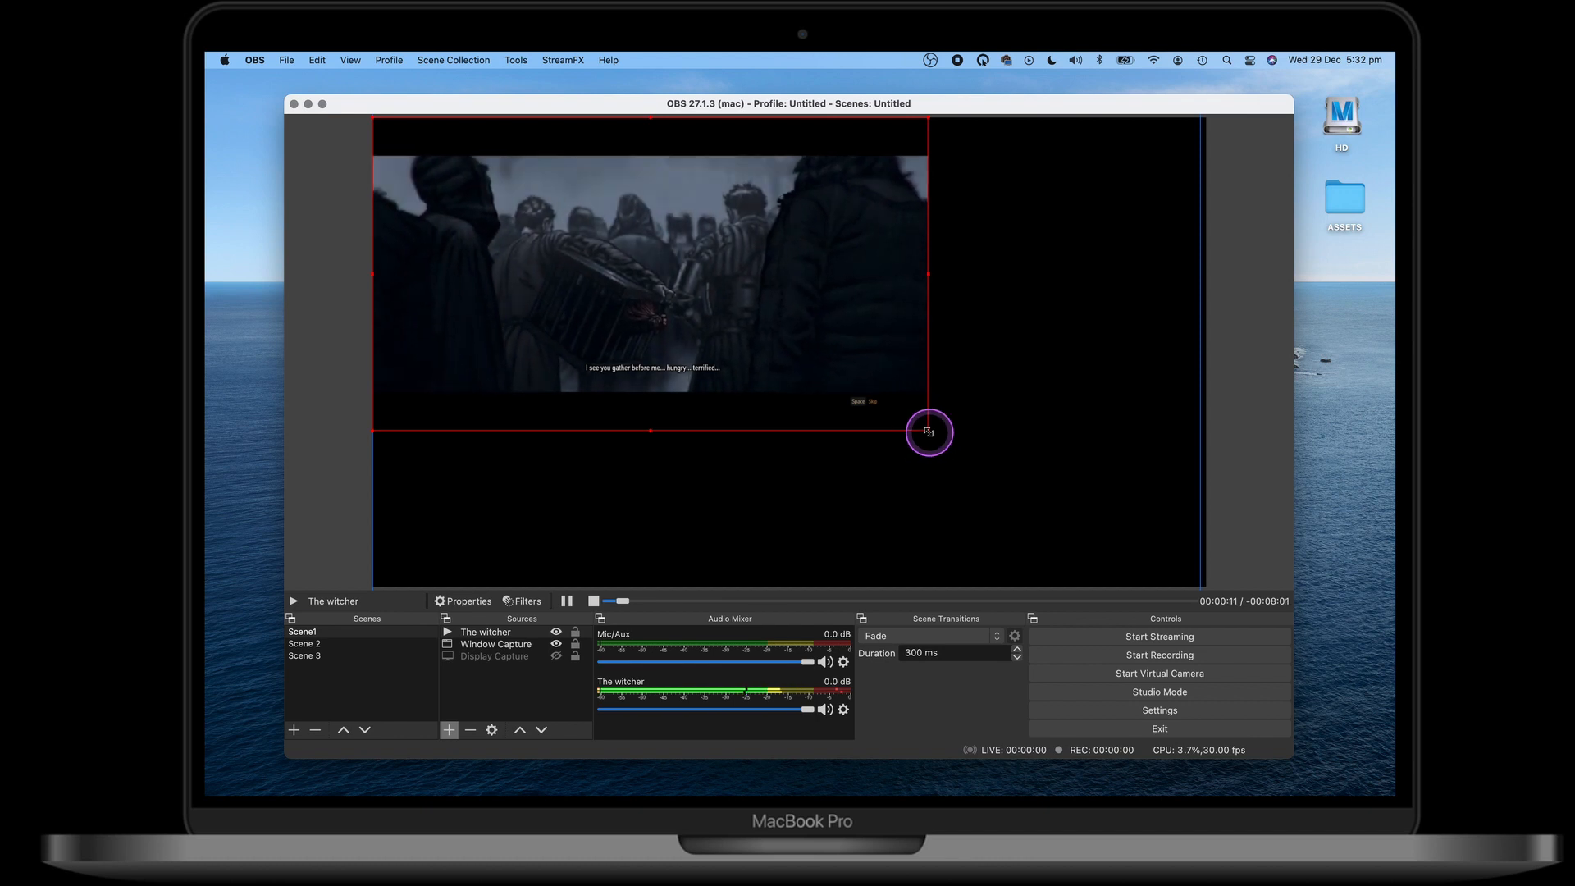
{"action": "left_click_drag", "start_coordinate": [928, 431], "coordinate": [1117, 588]}
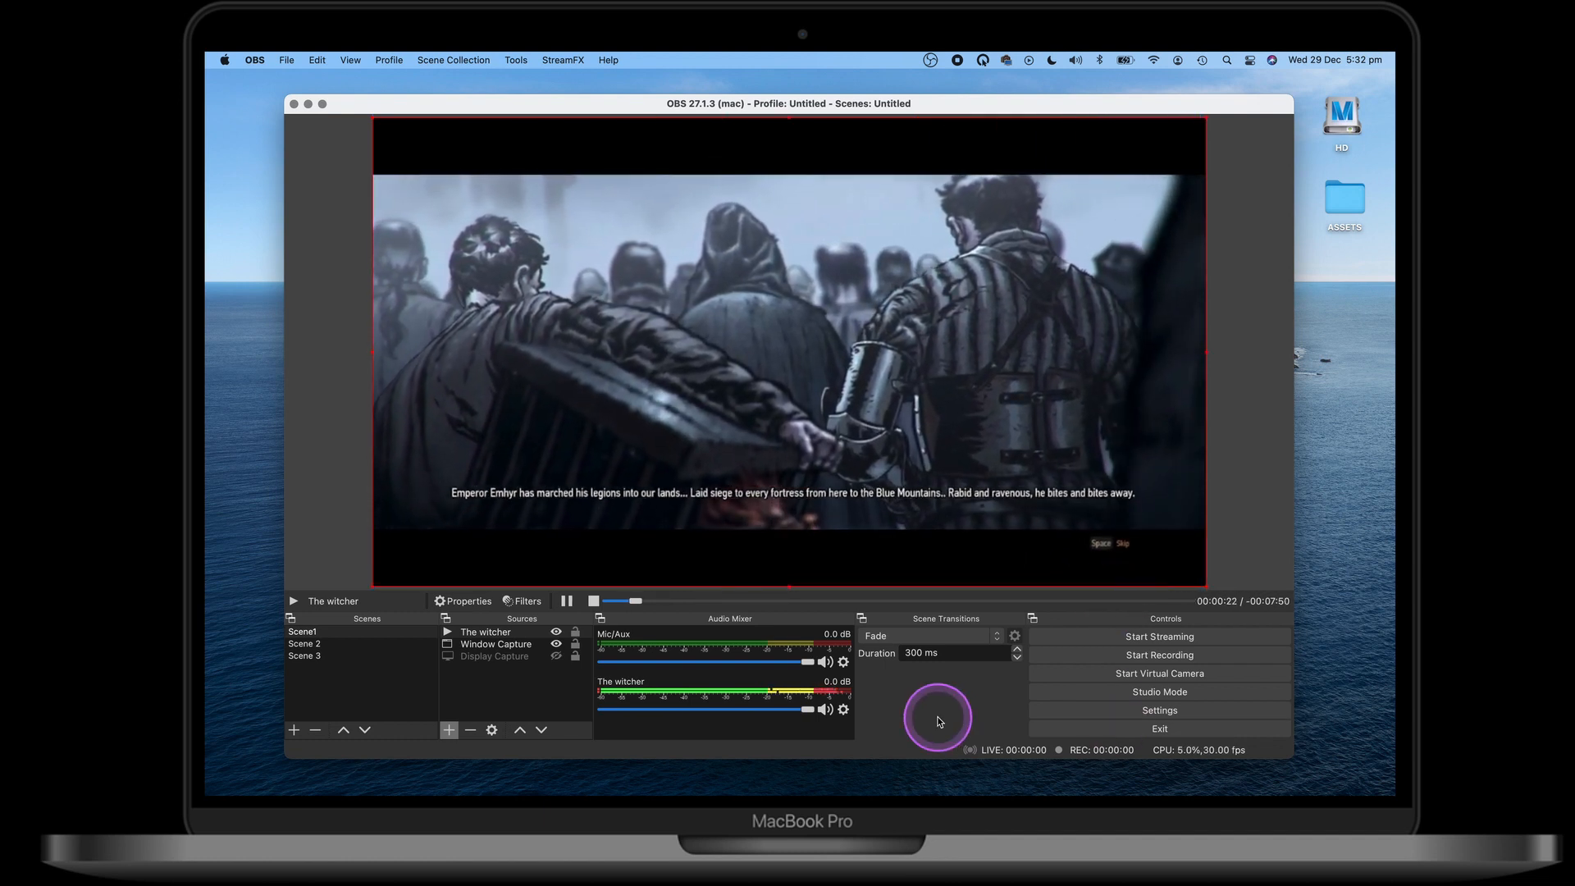
{"action": "left_click", "coordinate": [637, 601]}
{"action": "left_click_drag", "start_coordinate": [636, 601], "coordinate": [787, 600]}
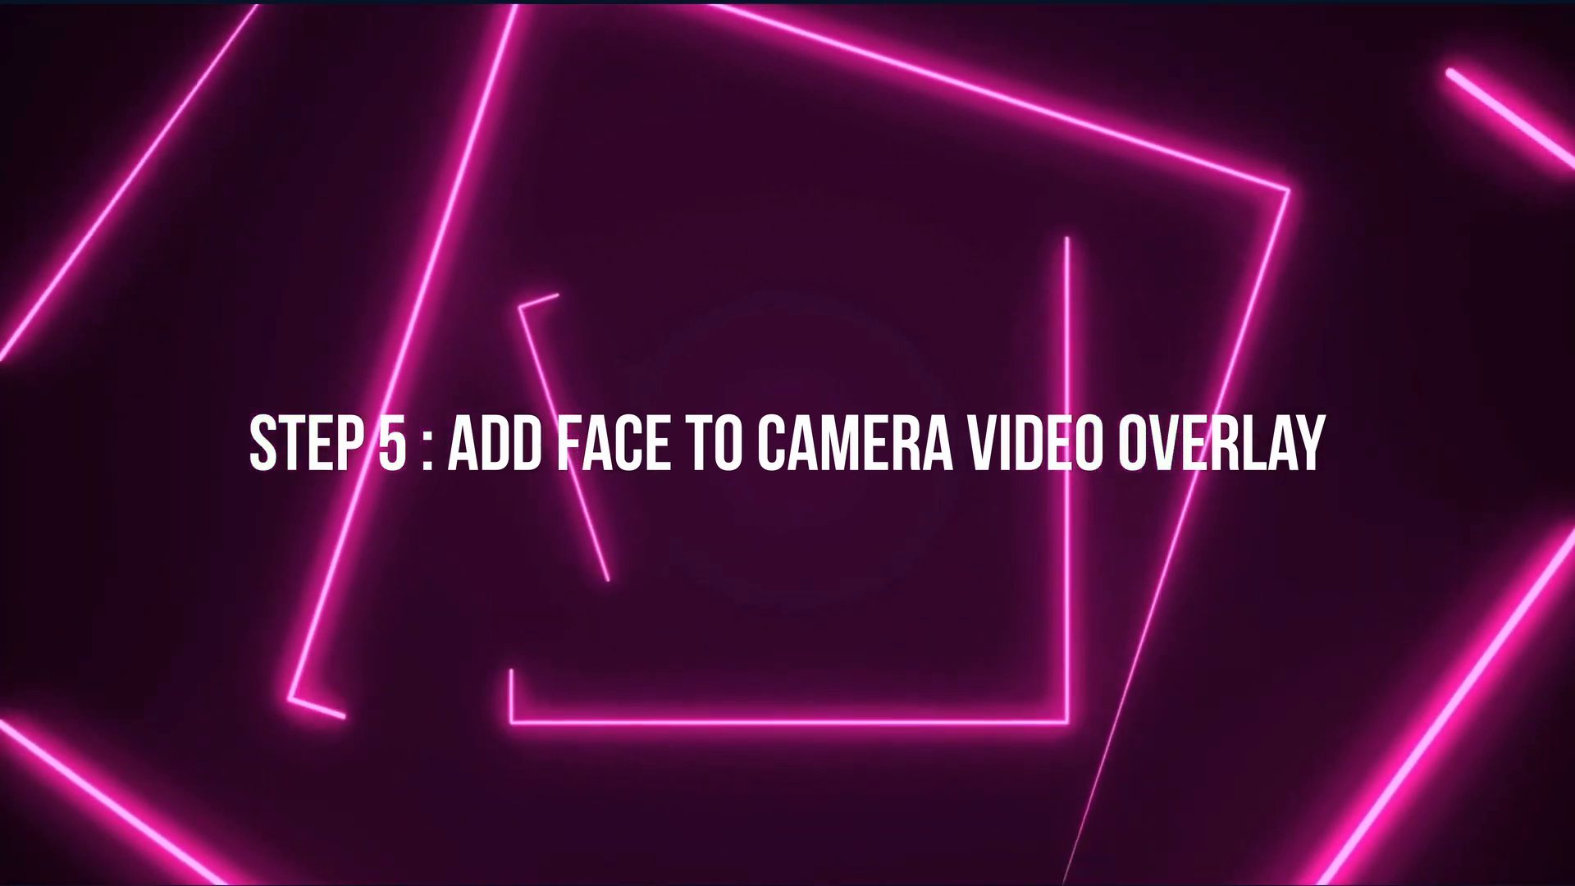
Add a new visible Video Capture Device source named "face to camera" to Scene1
{"action": "left_click", "coordinate": [313, 830]}
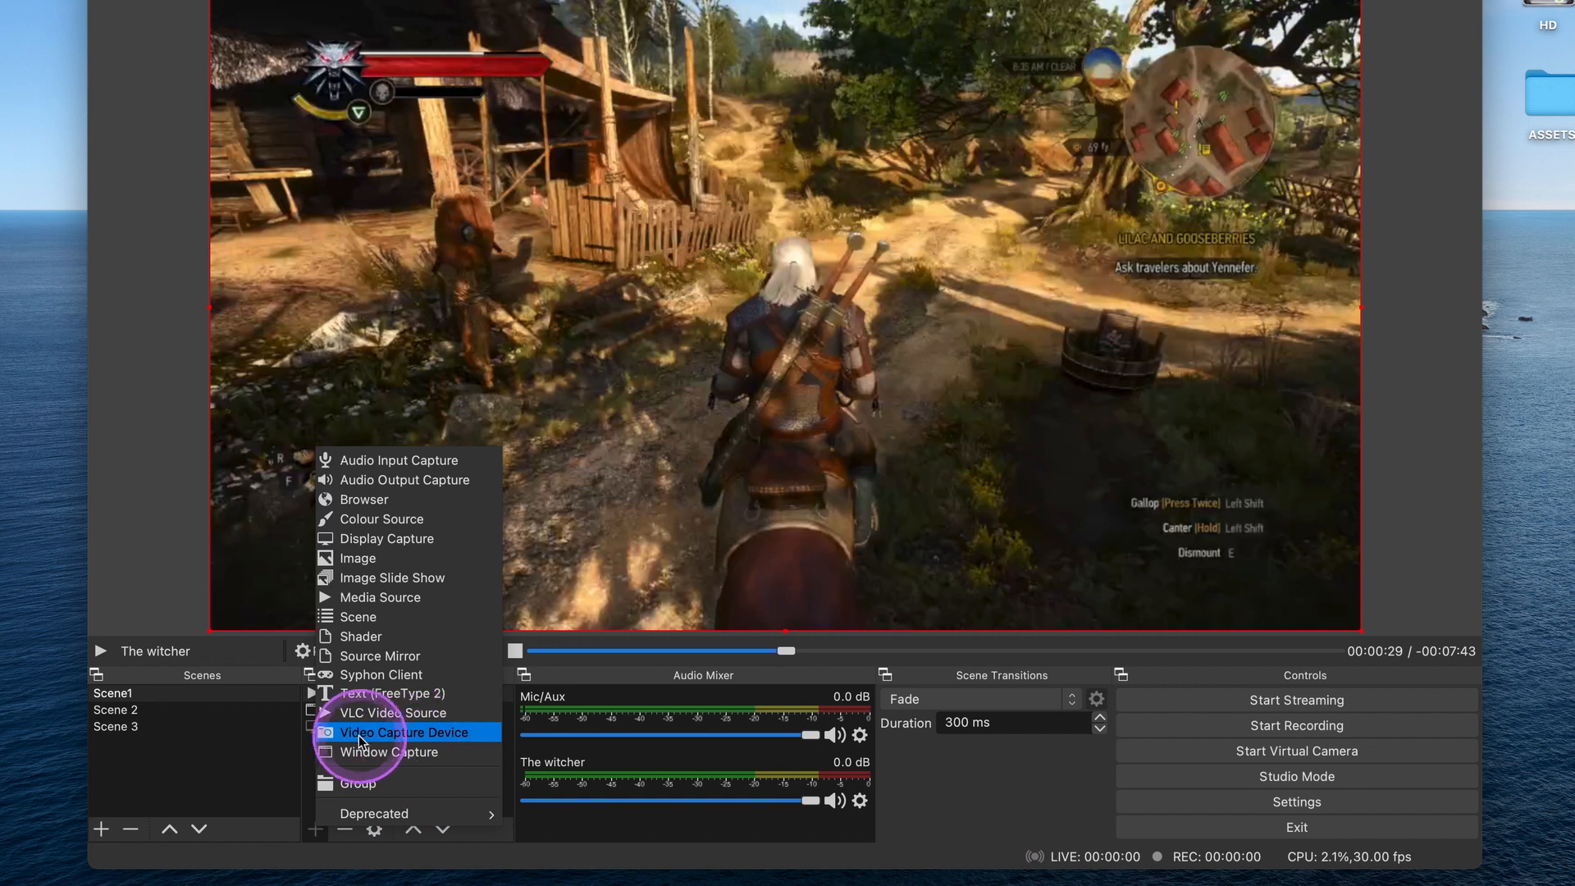
{"action": "left_click", "coordinate": [446, 732]}
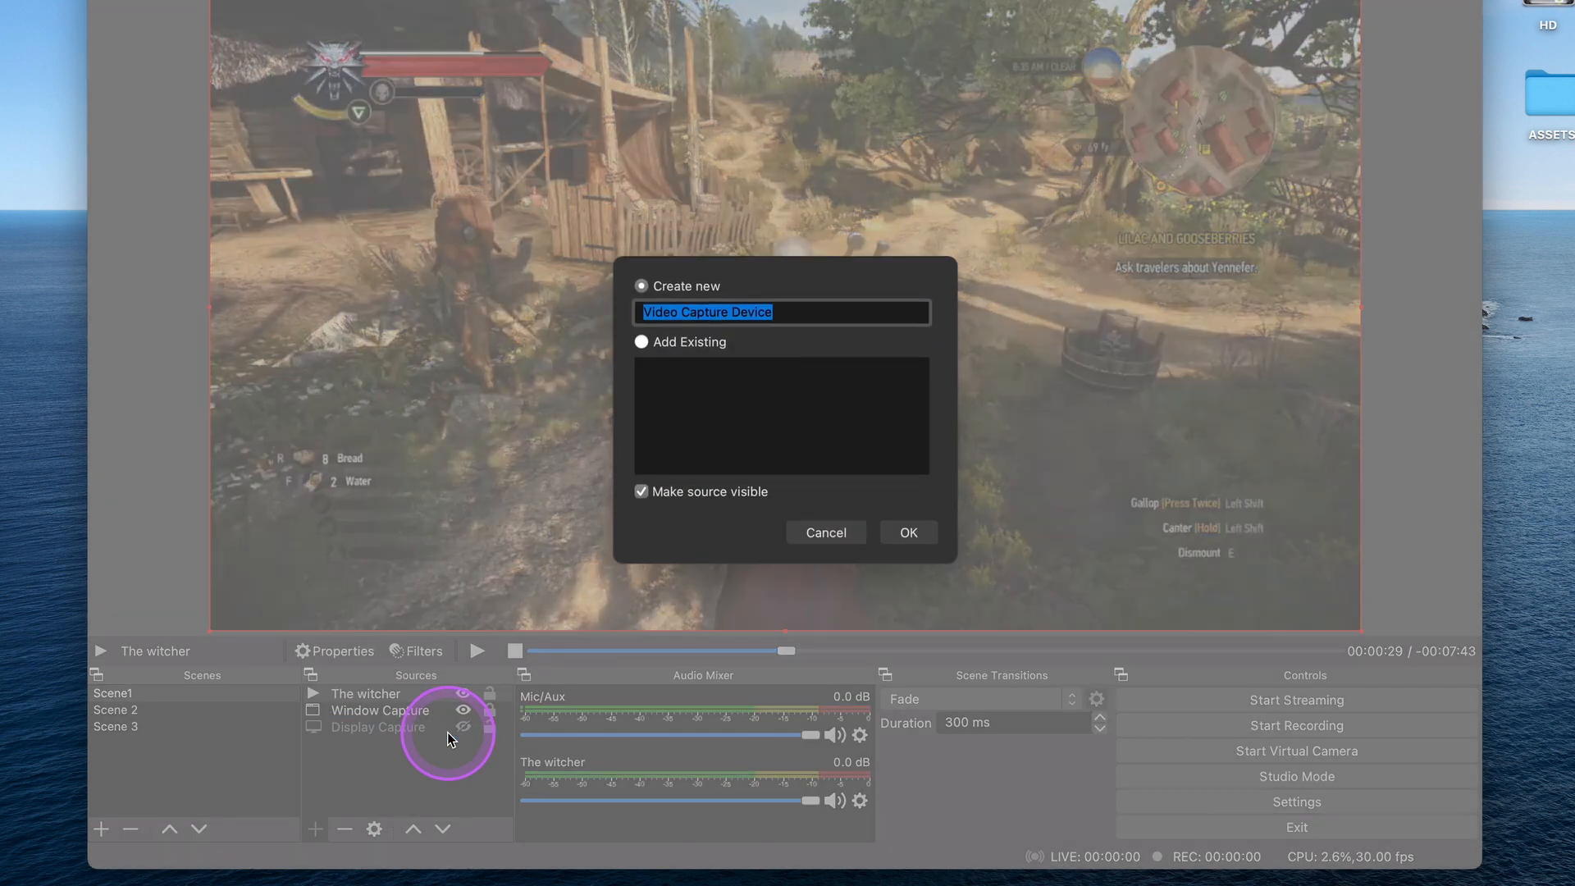
{"action": "type", "text": "face to camera"}
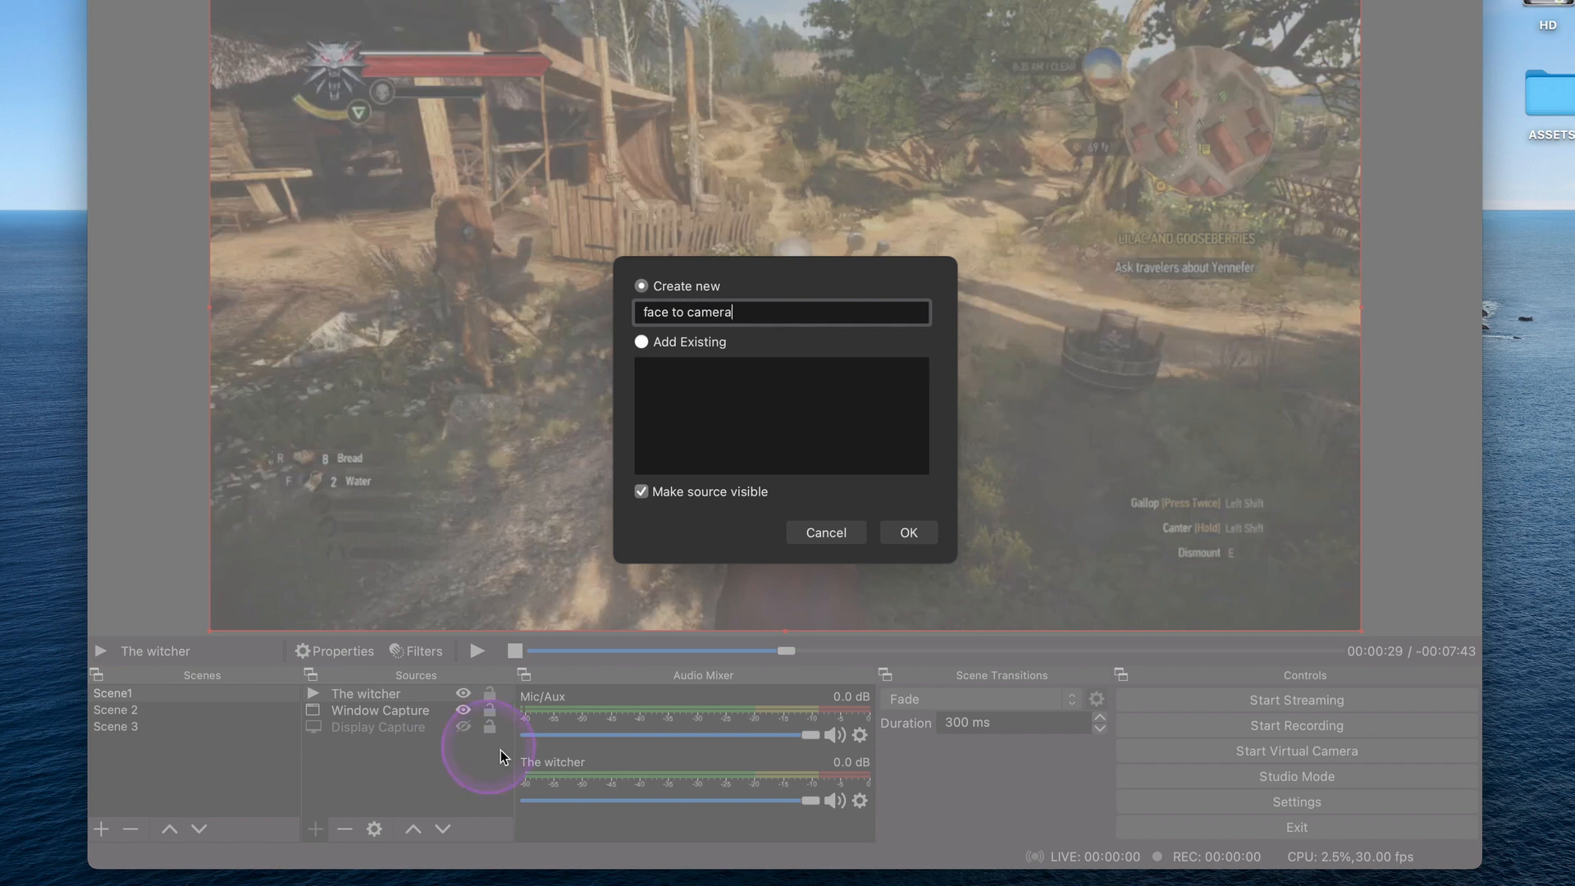
{"action": "left_click", "coordinate": [912, 533]}
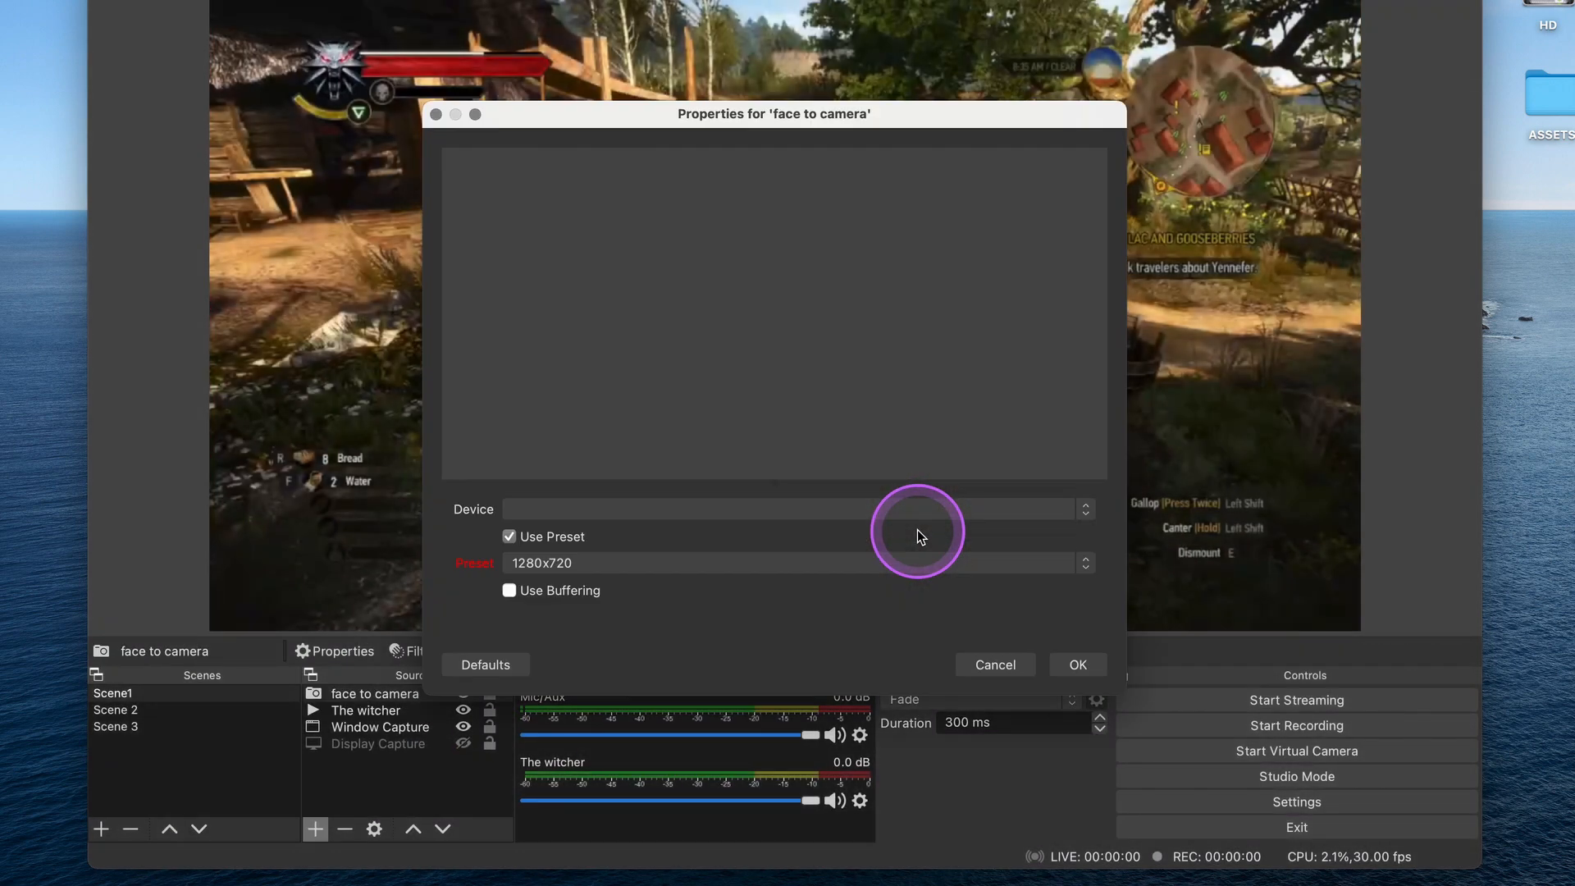
Set the face to camera device to EOS Webcam Utility, leave buffering off, and accept the properties
{"action": "left_click", "coordinate": [830, 503]}
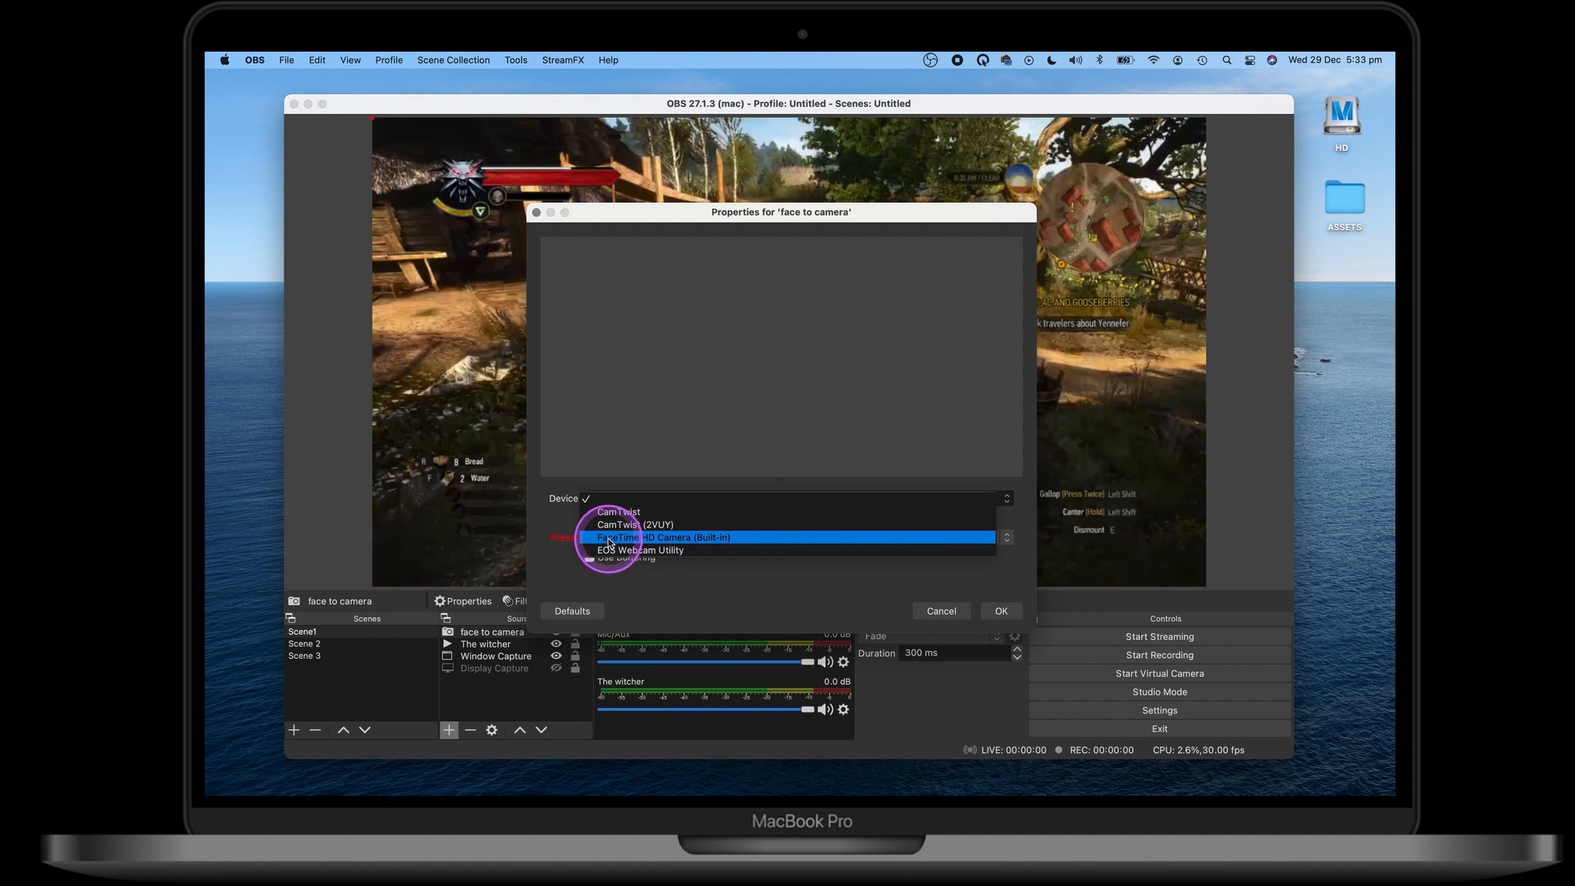
{"action": "left_click", "coordinate": [704, 540]}
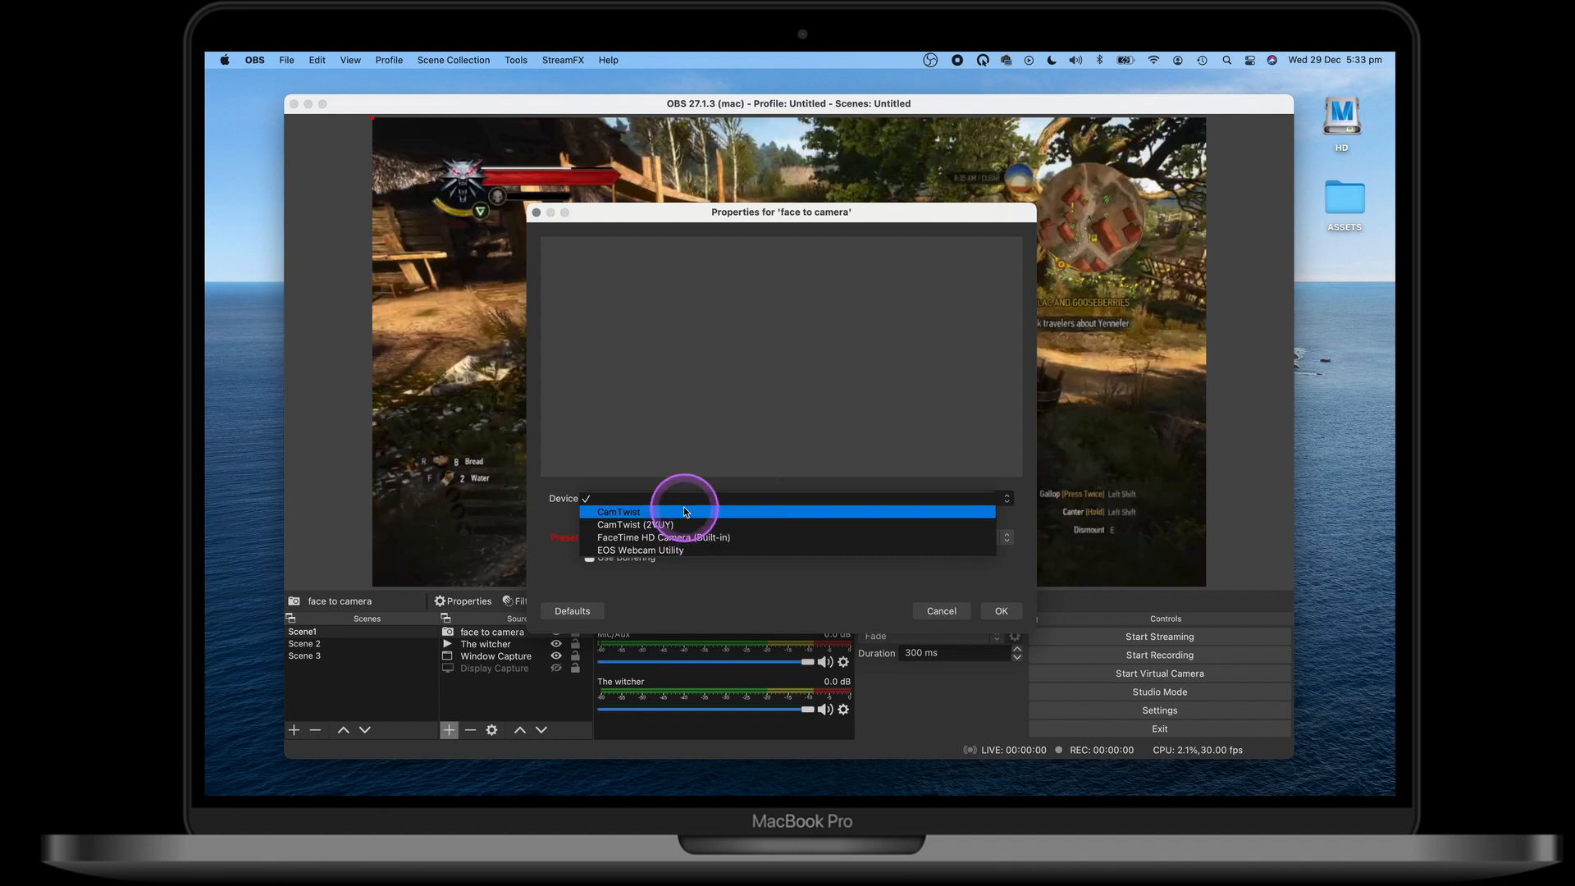
{"action": "left_click", "coordinate": [681, 551]}
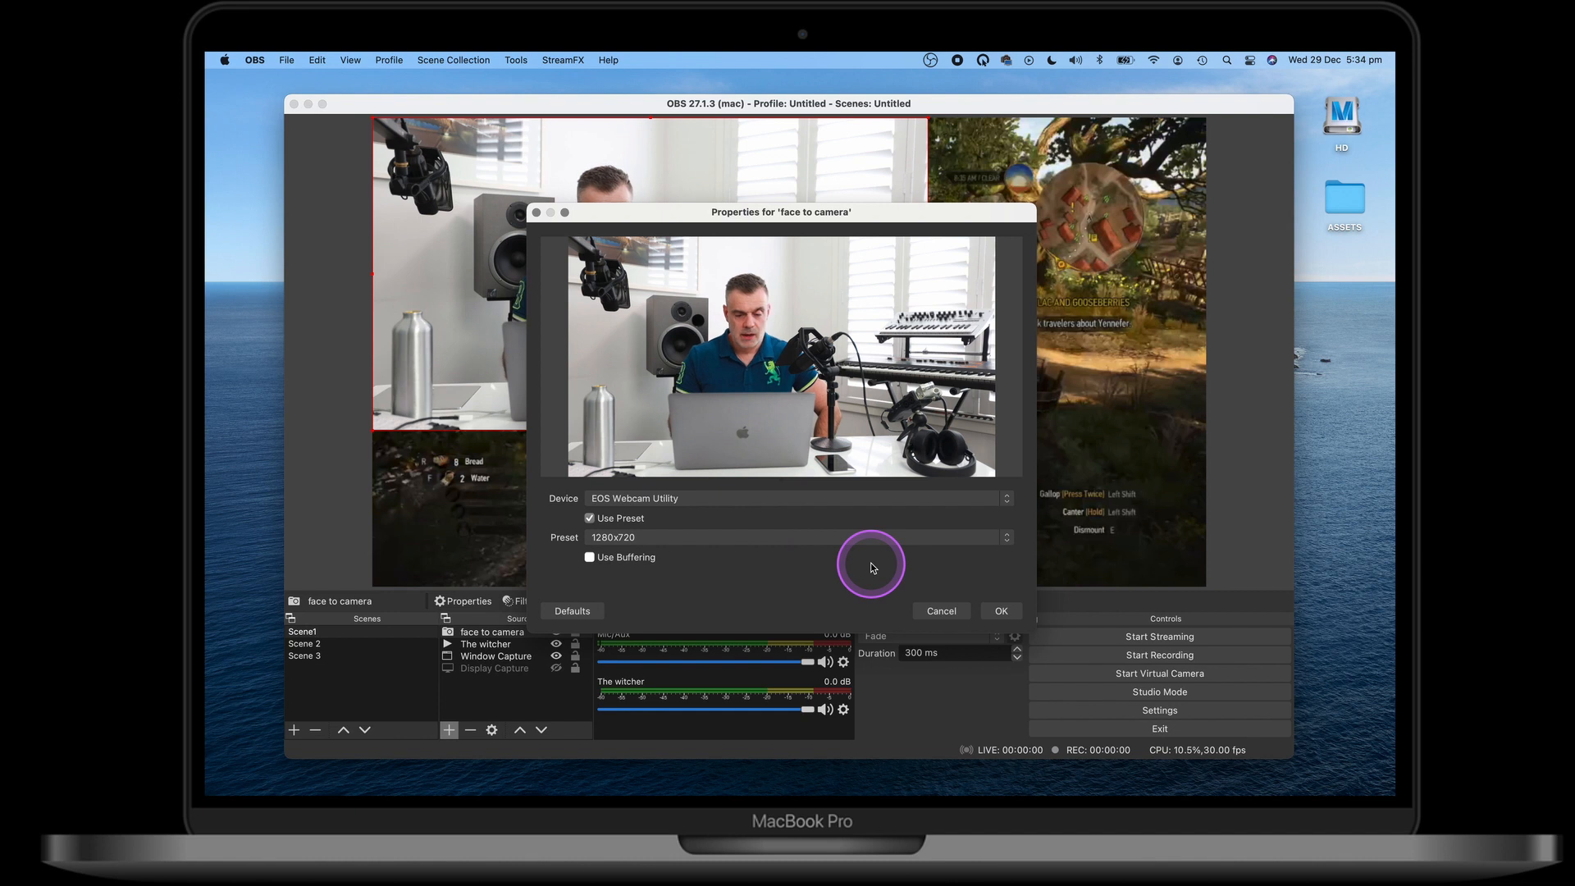
{"action": "left_click", "coordinate": [591, 557]}
{"action": "left_click", "coordinate": [591, 557]}
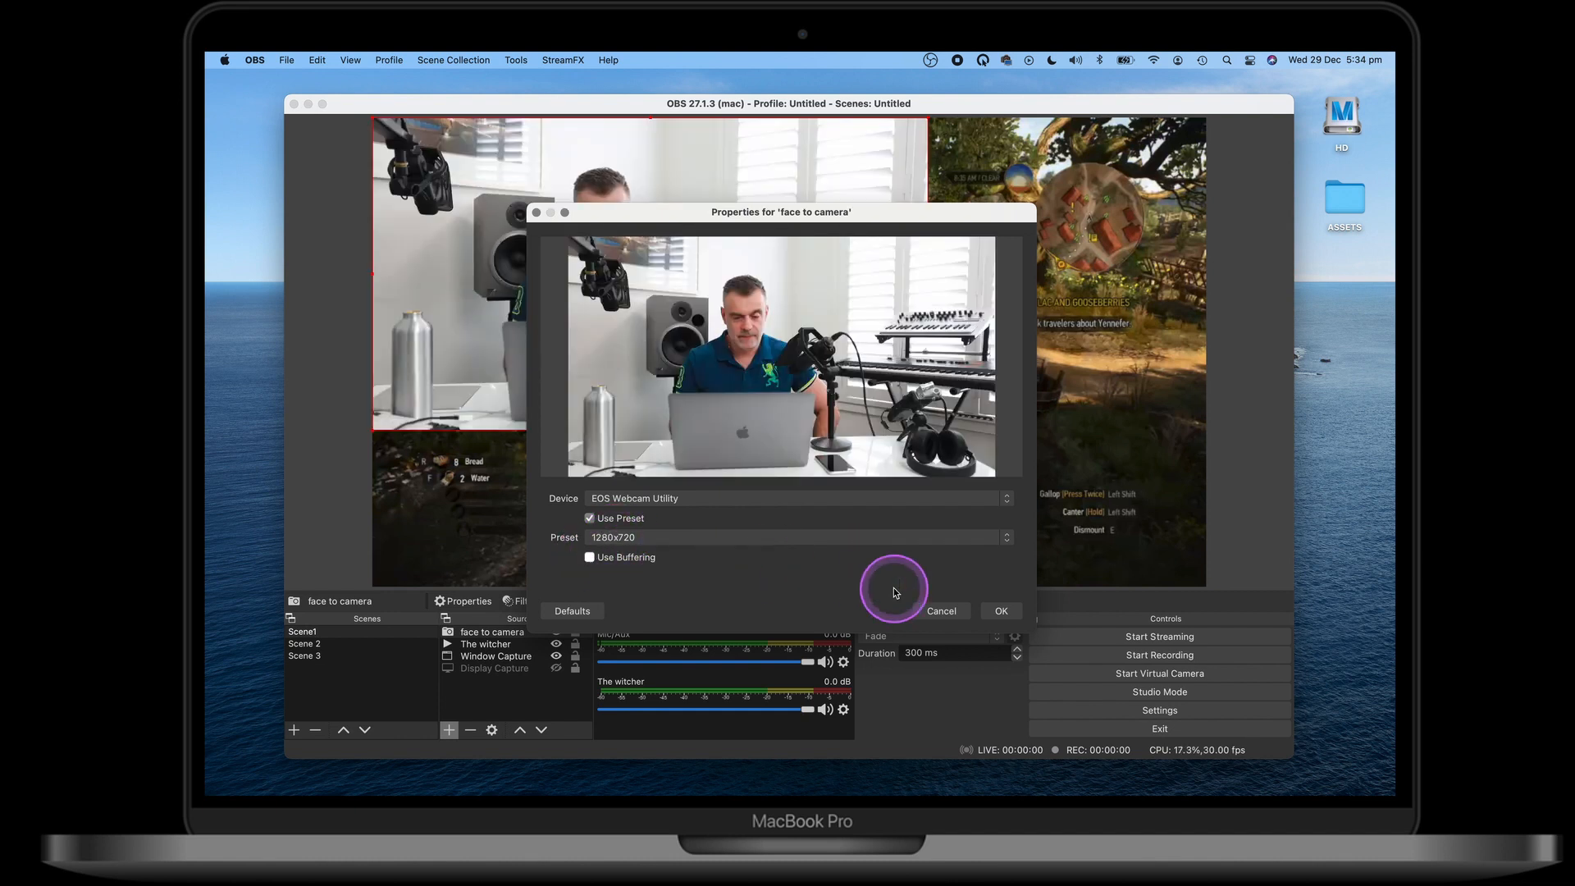
{"action": "left_click", "coordinate": [1013, 610]}
{"action": "left_click", "coordinate": [671, 303]}
{"action": "left_click_drag", "start_coordinate": [671, 303], "coordinate": [688, 334]}
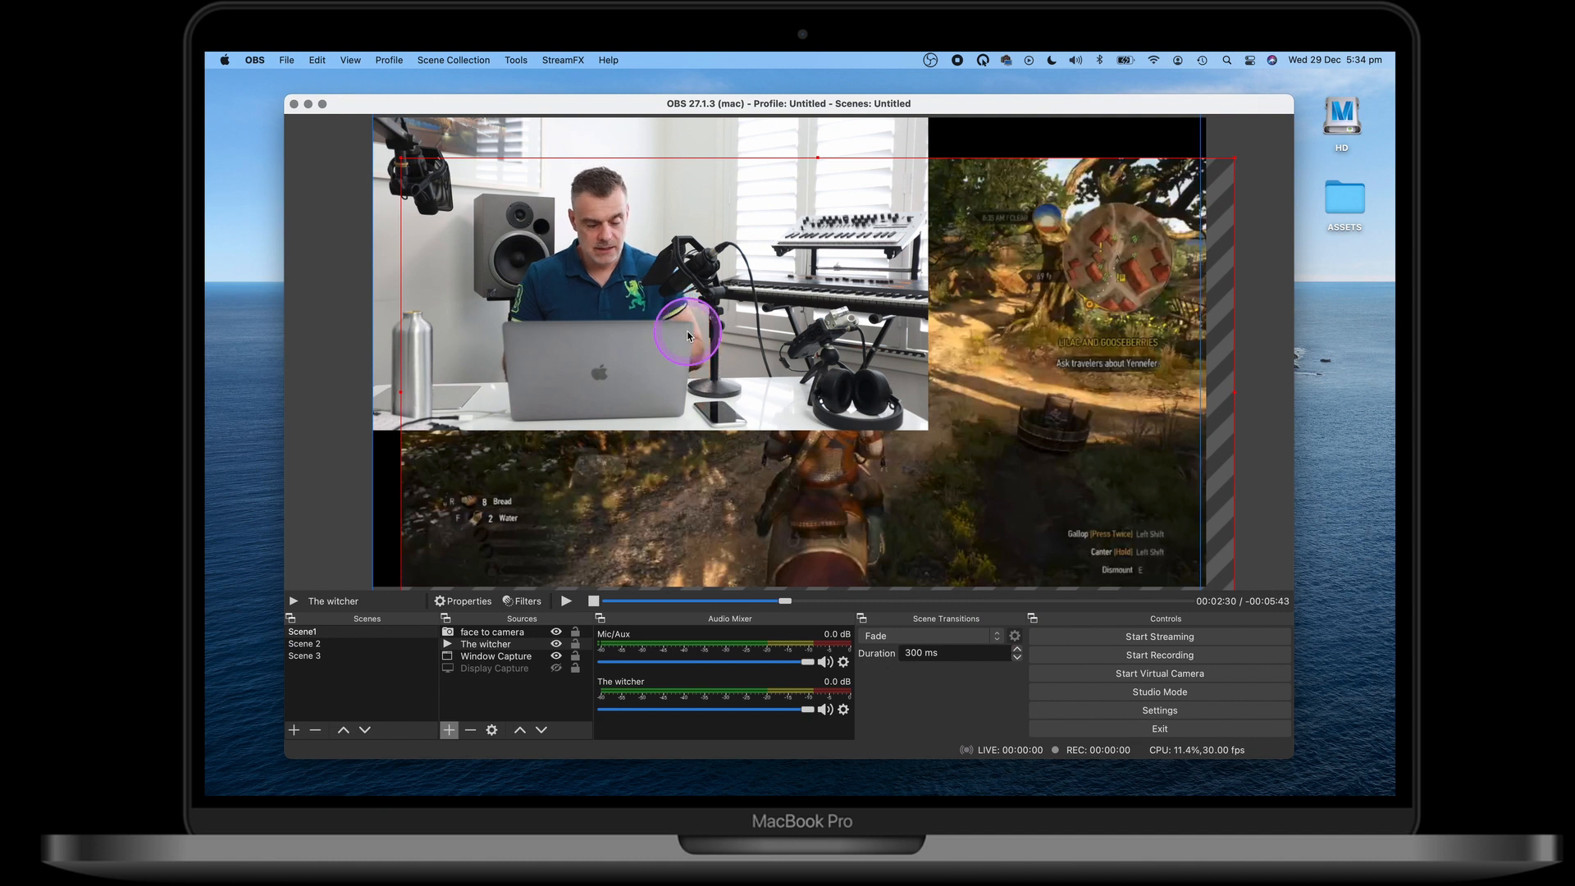
{"action": "key", "text": "super+z"}
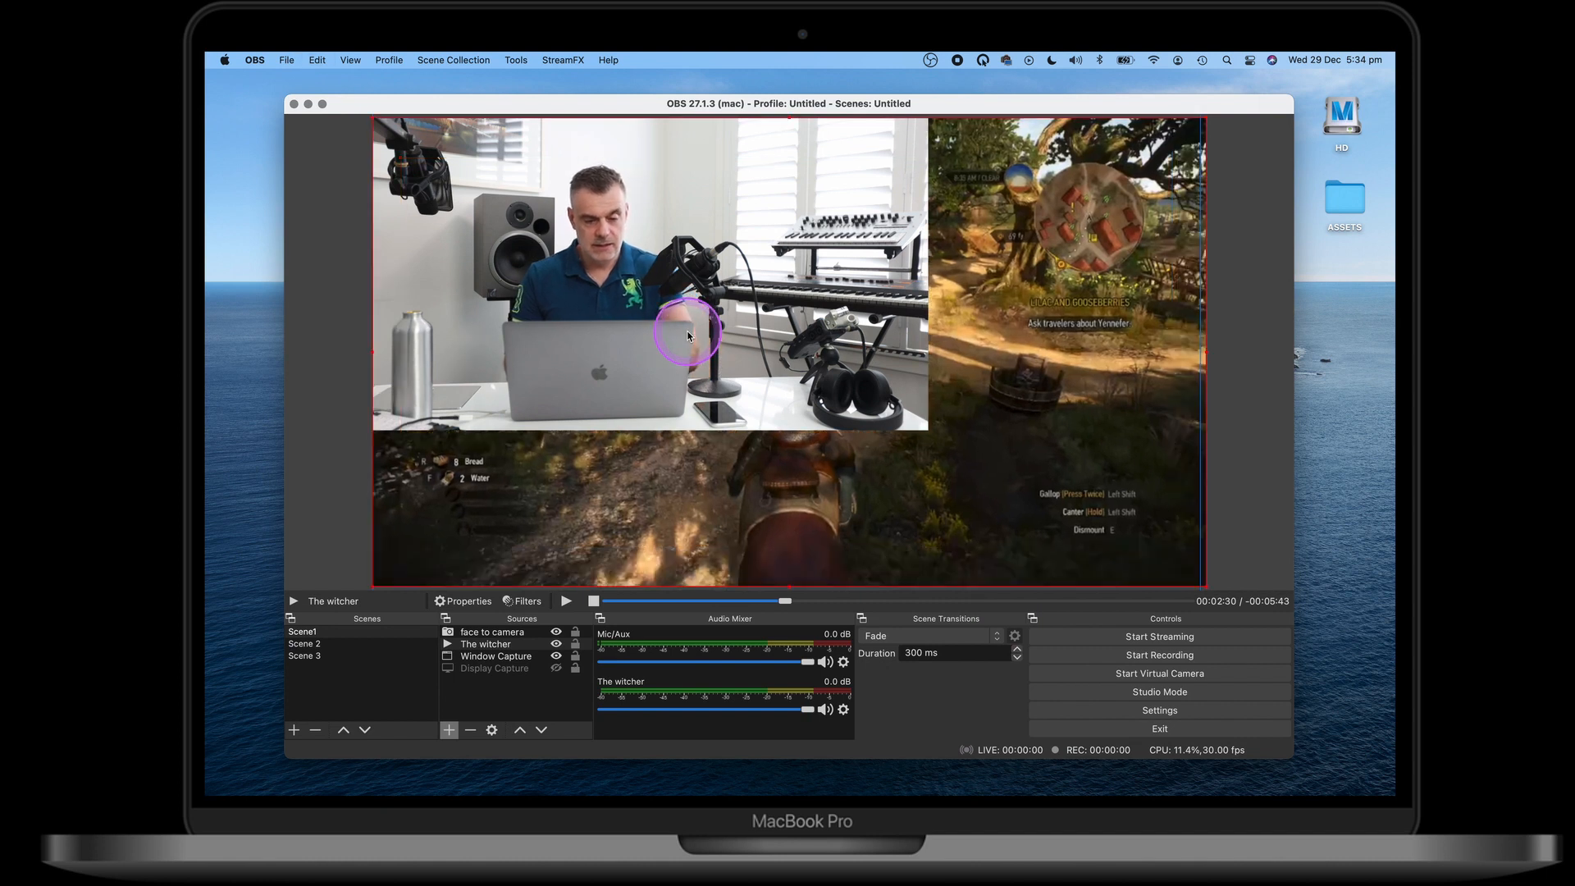
Shrink the face to camera overlay to about a third of the canvas width and place it in the canvas's upper-right corner
{"action": "left_click", "coordinate": [494, 632]}
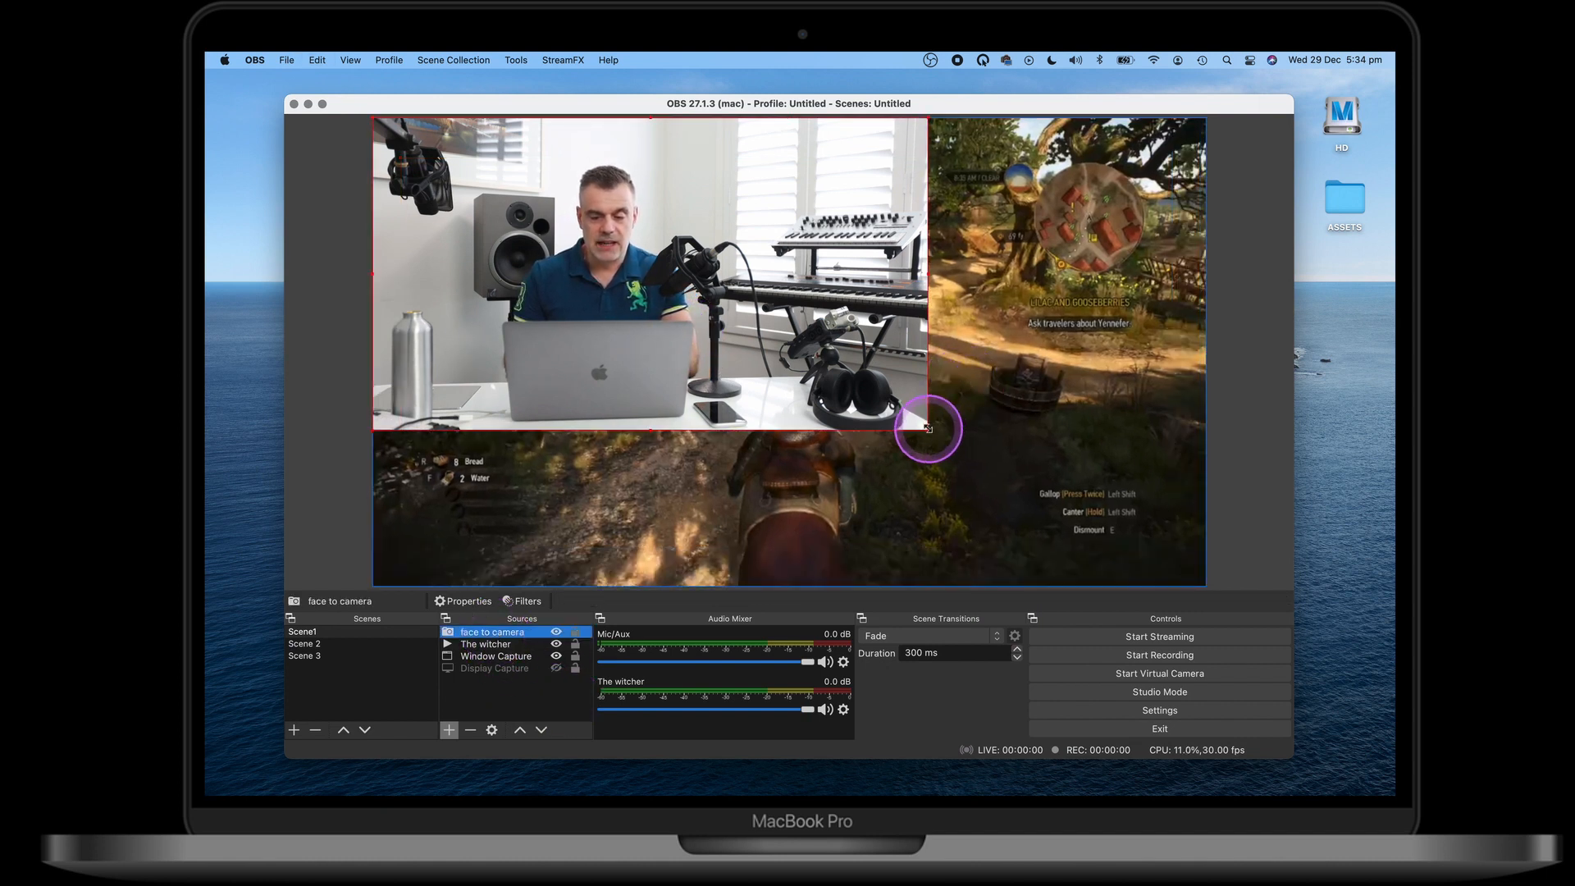
{"action": "left_click_drag", "start_coordinate": [928, 432], "coordinate": [674, 297]}
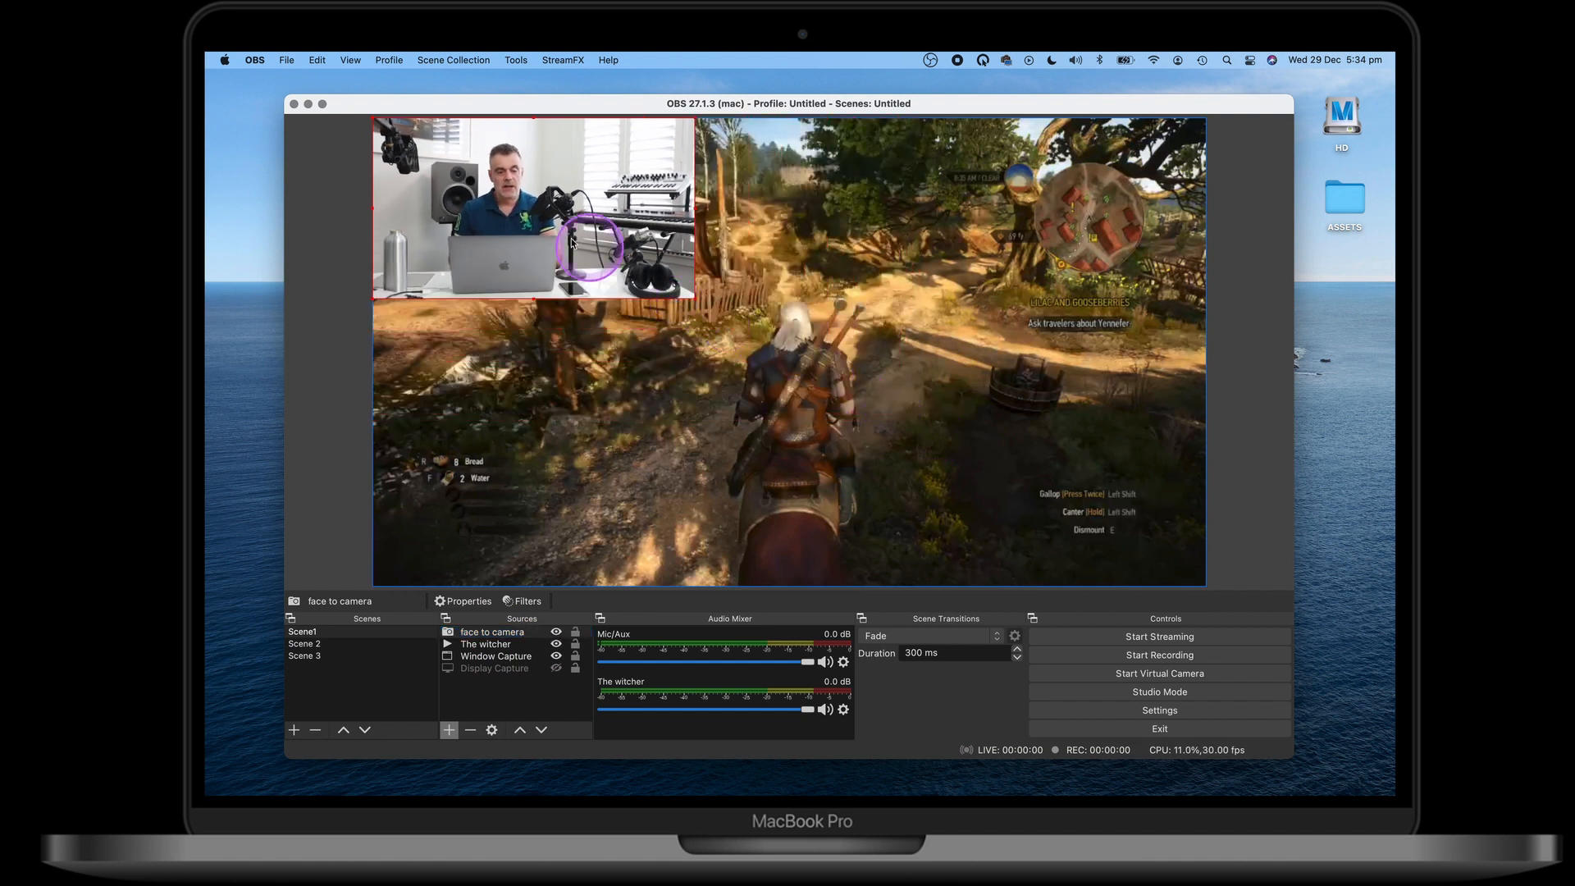
{"action": "left_click_drag", "start_coordinate": [531, 228], "coordinate": [1028, 243]}
{"action": "left_click_drag", "start_coordinate": [1190, 328], "coordinate": [1131, 262]}
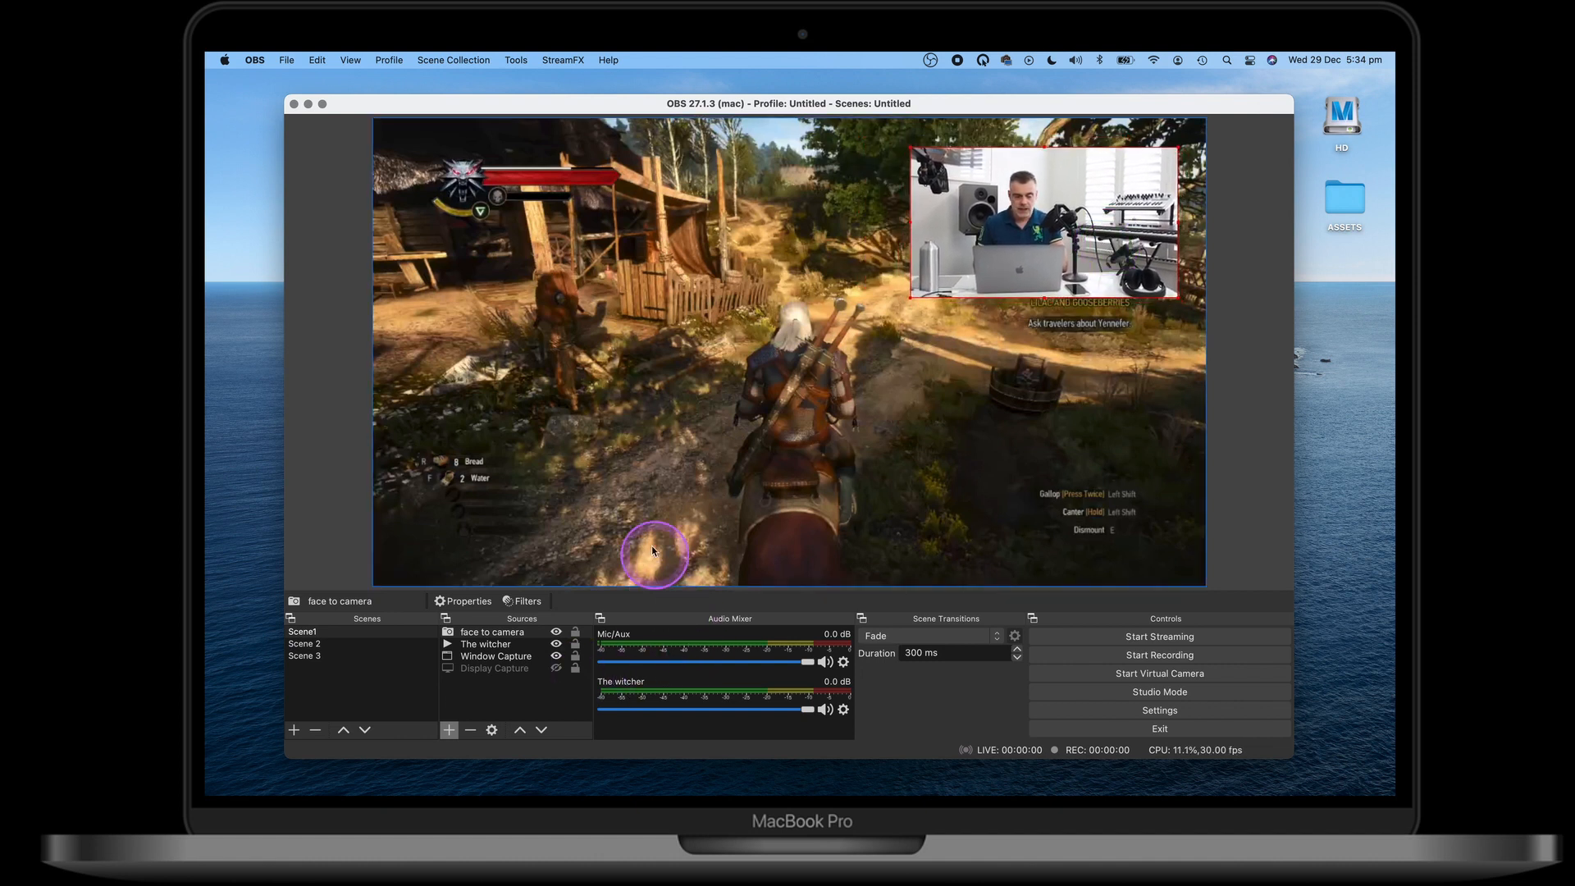
Start playback of The witcher video beneath the camera overlay
{"action": "left_click", "coordinate": [517, 646]}
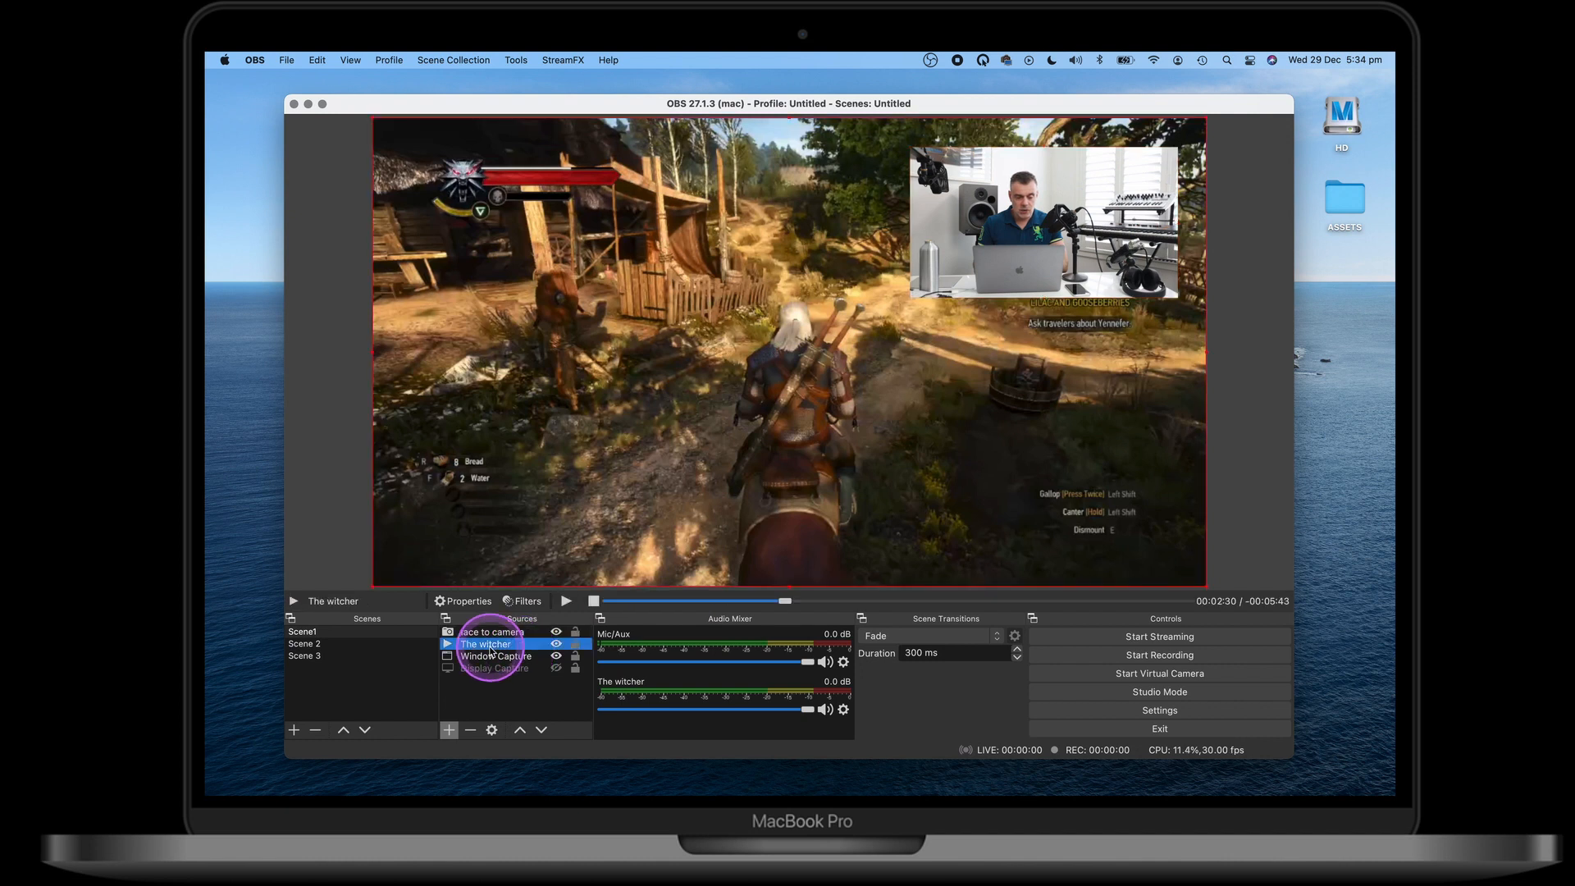
{"action": "left_click", "coordinate": [566, 603]}
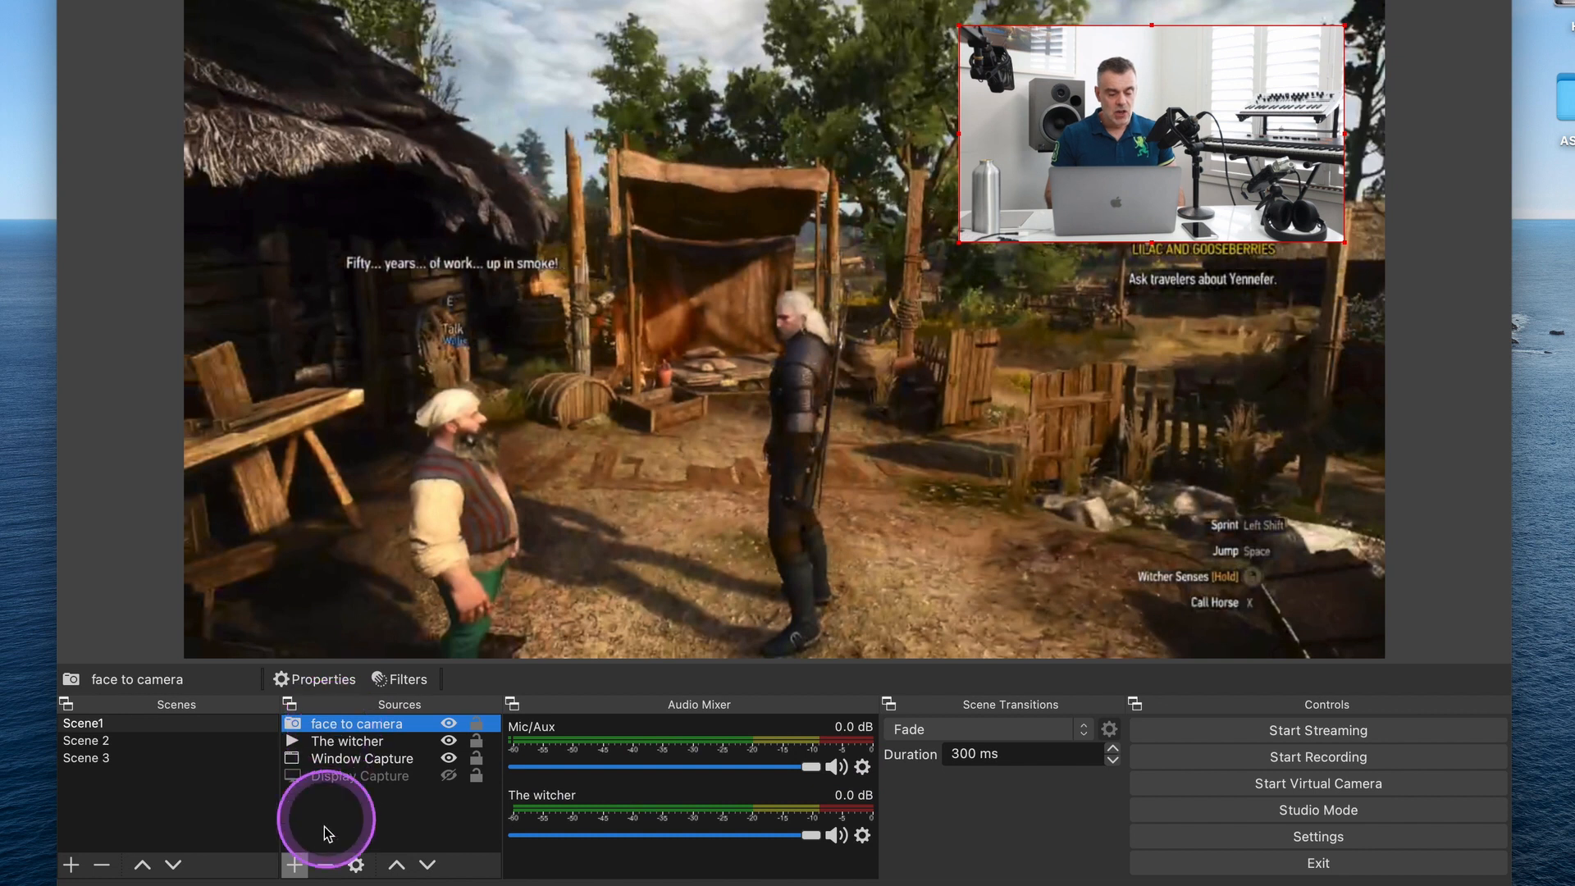
Add a new visible Audio Input Capture source to Scene1 using the Built-in Microphone
{"action": "left_click", "coordinate": [294, 865]}
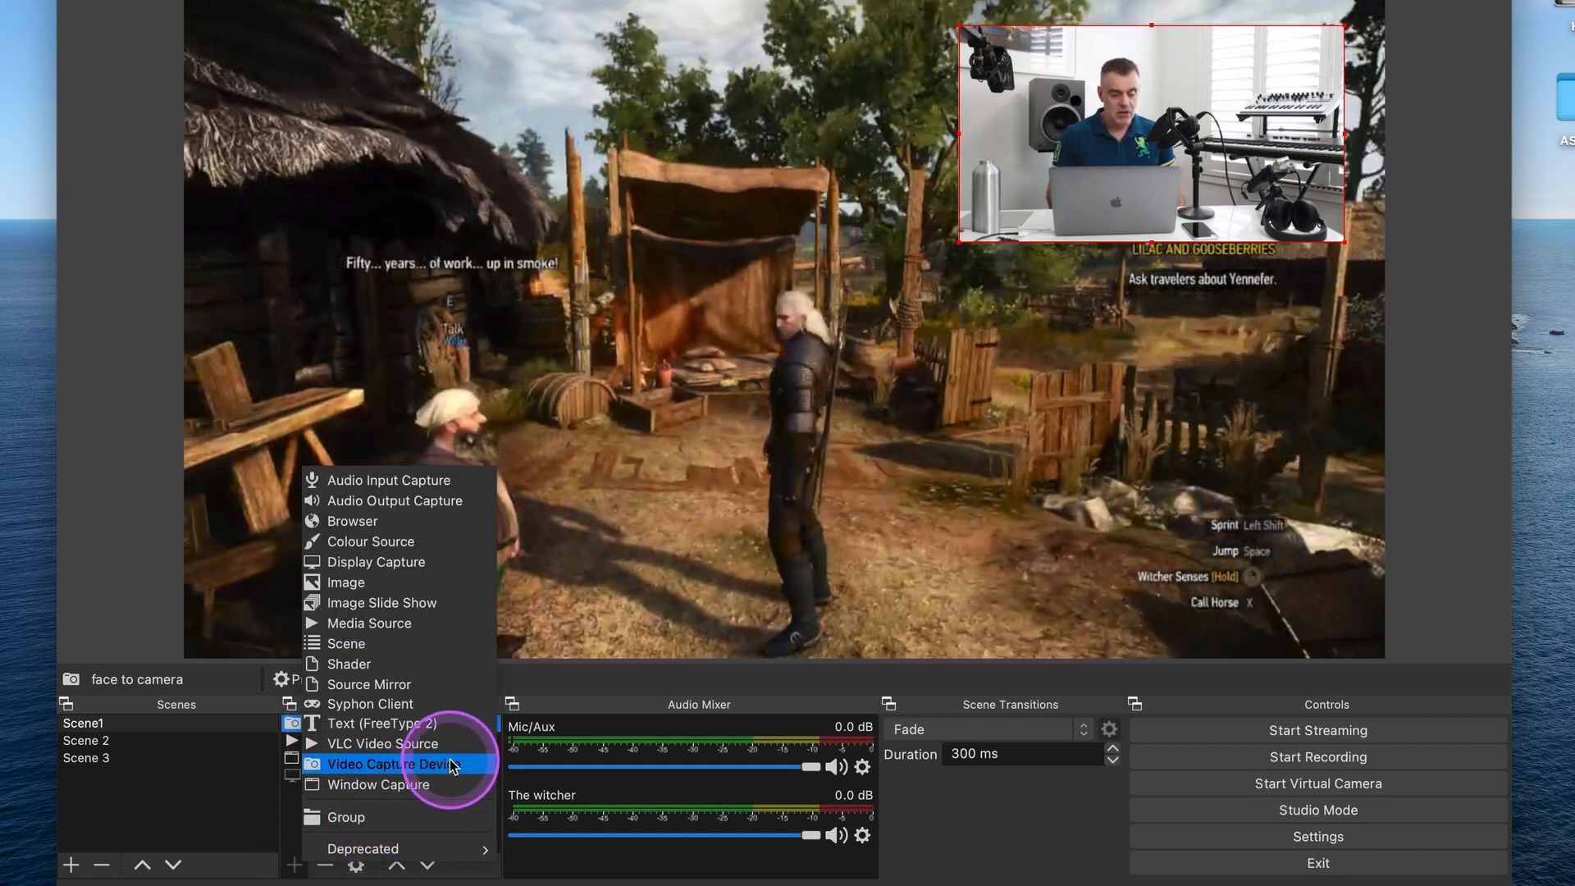
{"action": "left_click", "coordinate": [431, 484]}
{"action": "left_click", "coordinate": [917, 554]}
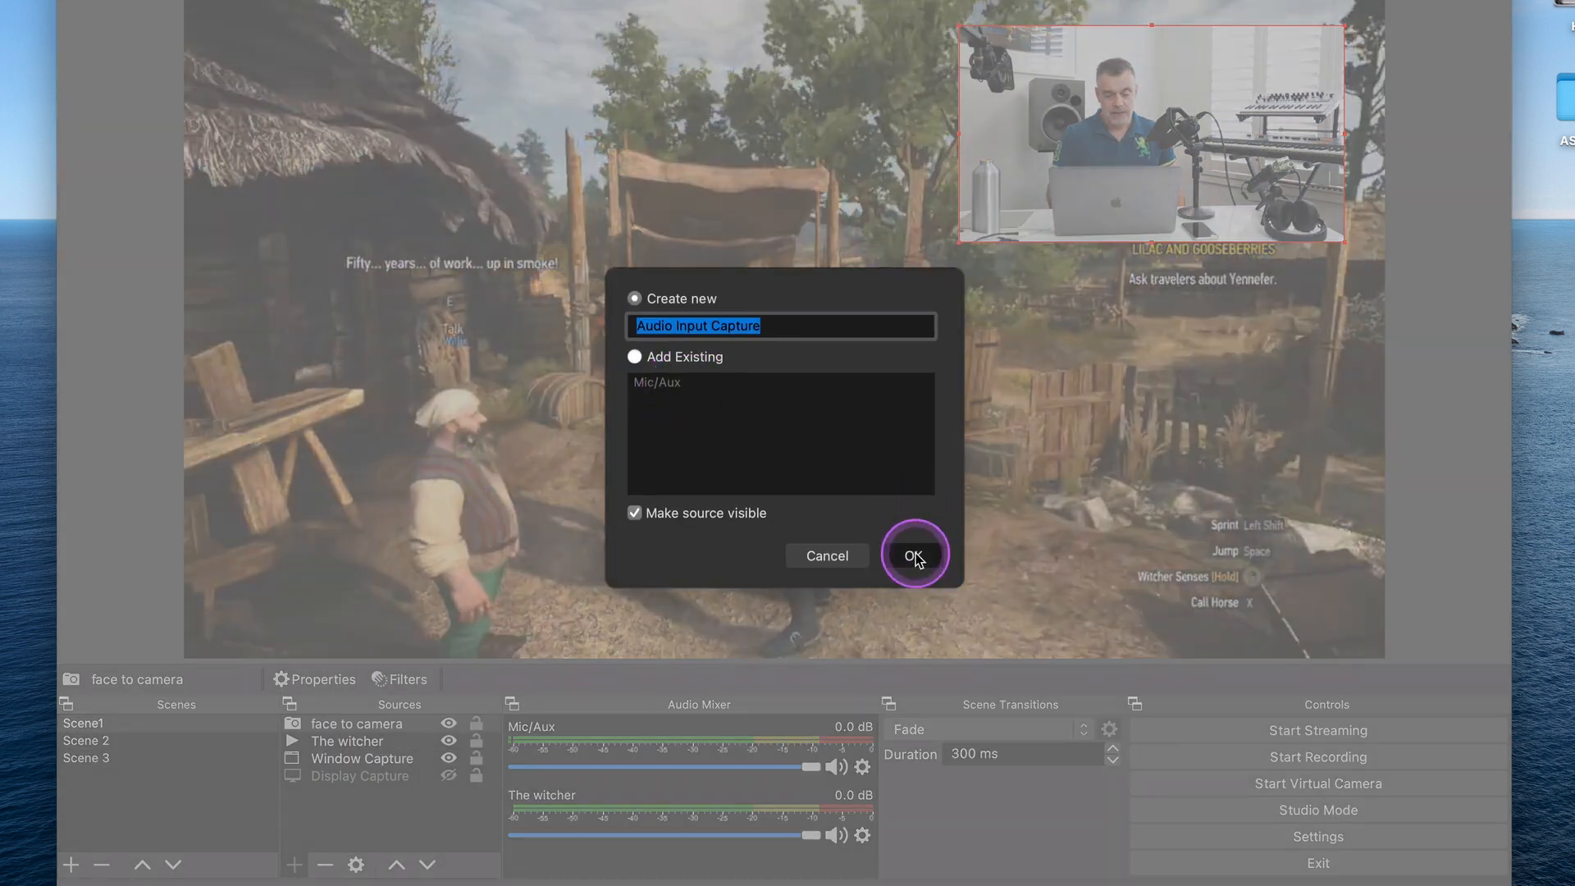
{"action": "left_click", "coordinate": [757, 183]}
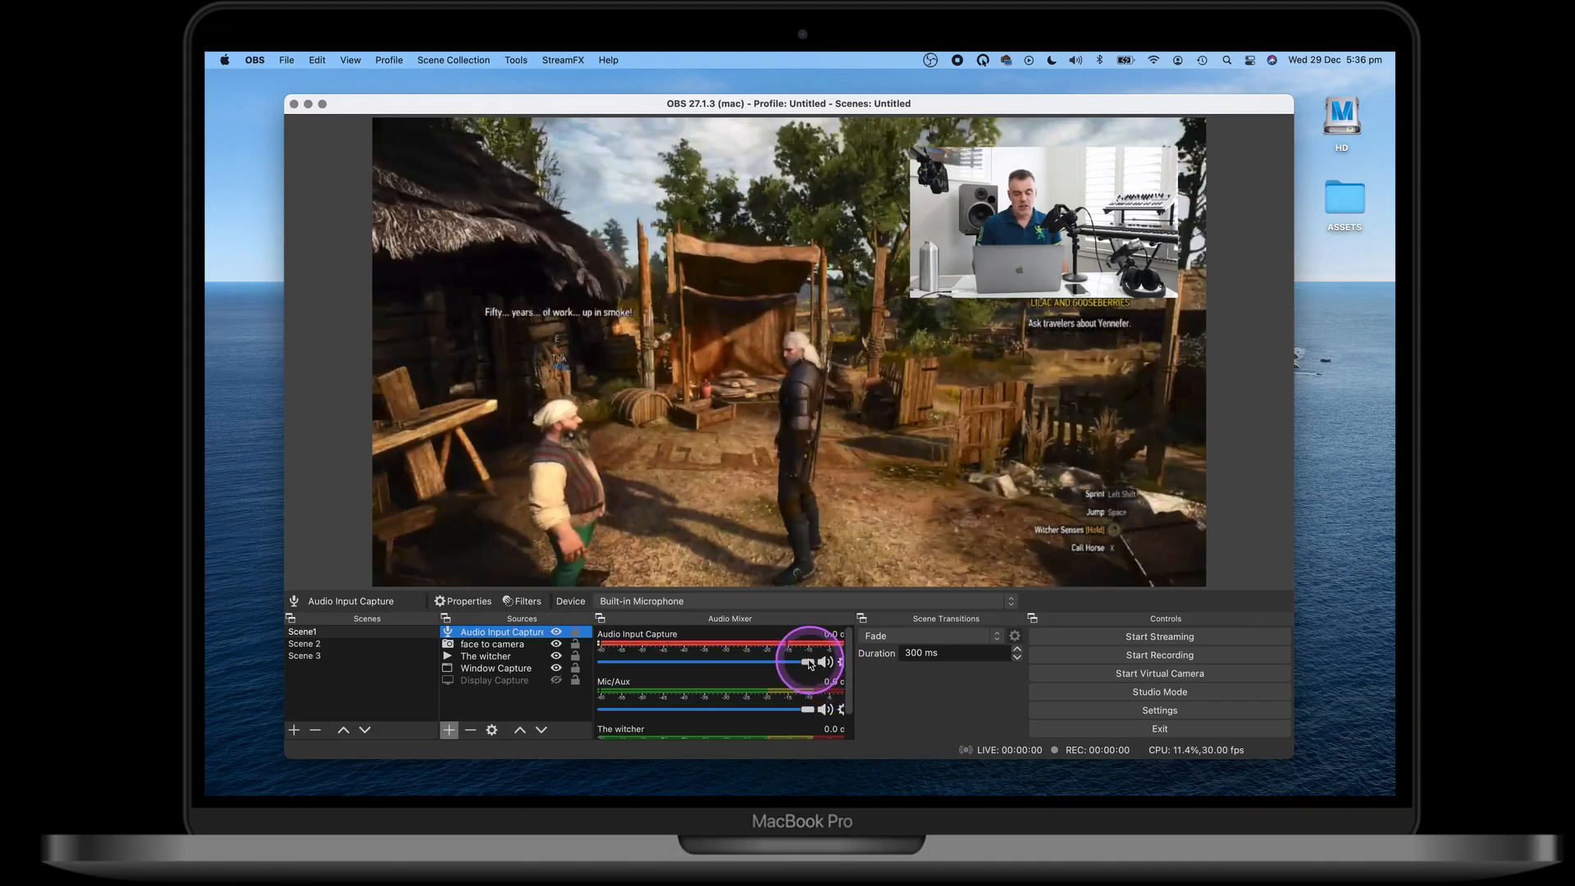
Lower the Audio Input Capture volume to about -22.3 dB in the audio mixer
{"action": "left_click_drag", "start_coordinate": [809, 662], "coordinate": [697, 662]}
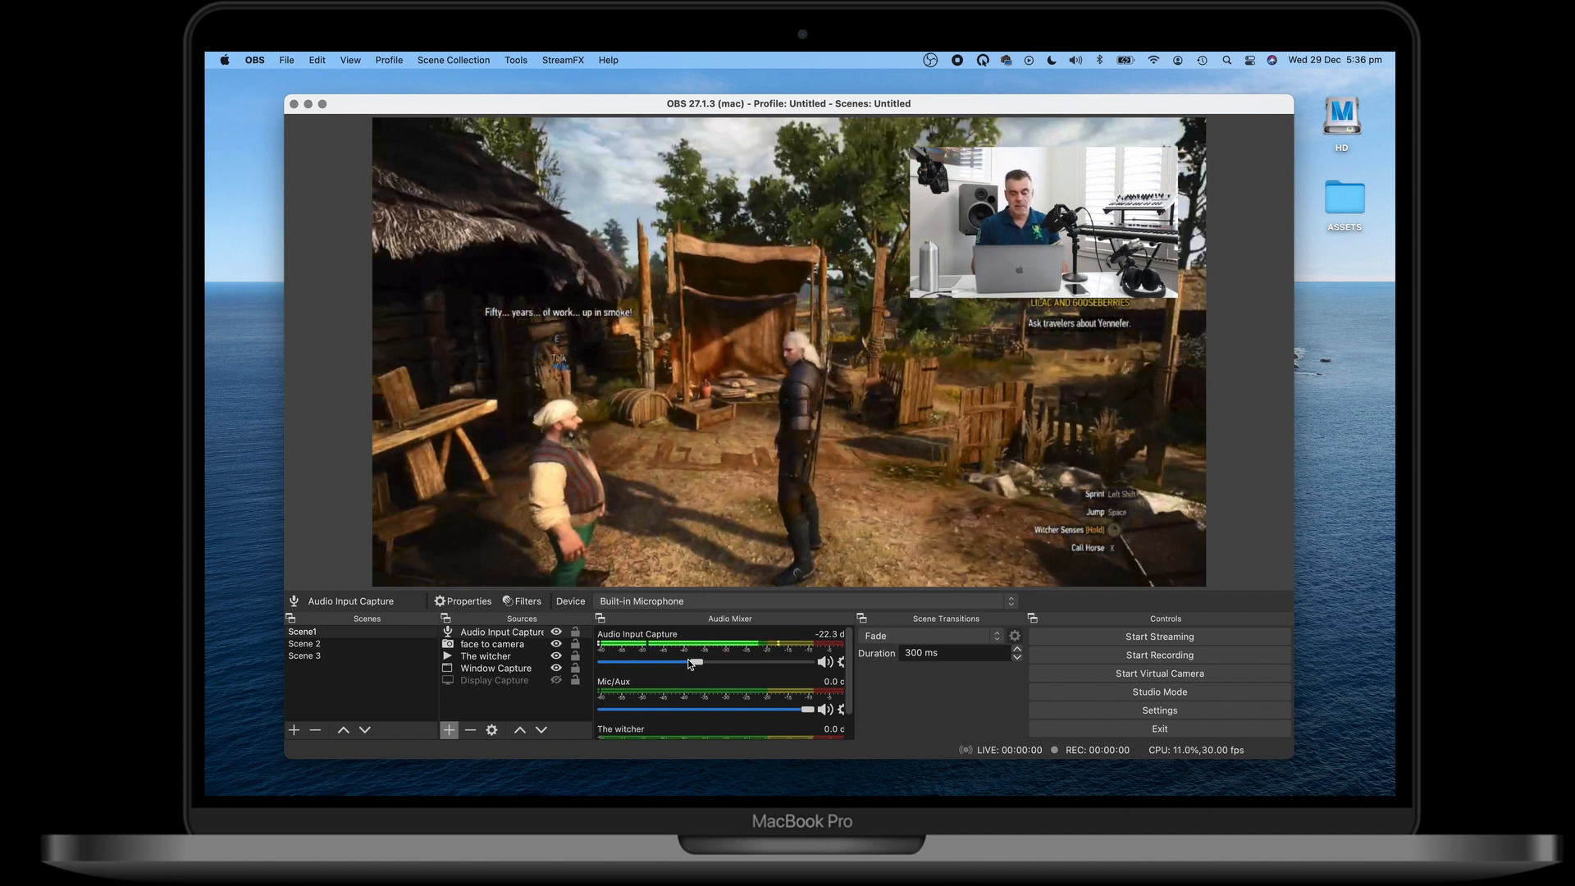
{"action": "left_click", "coordinate": [991, 340]}
{"action": "left_click", "coordinate": [1012, 381]}
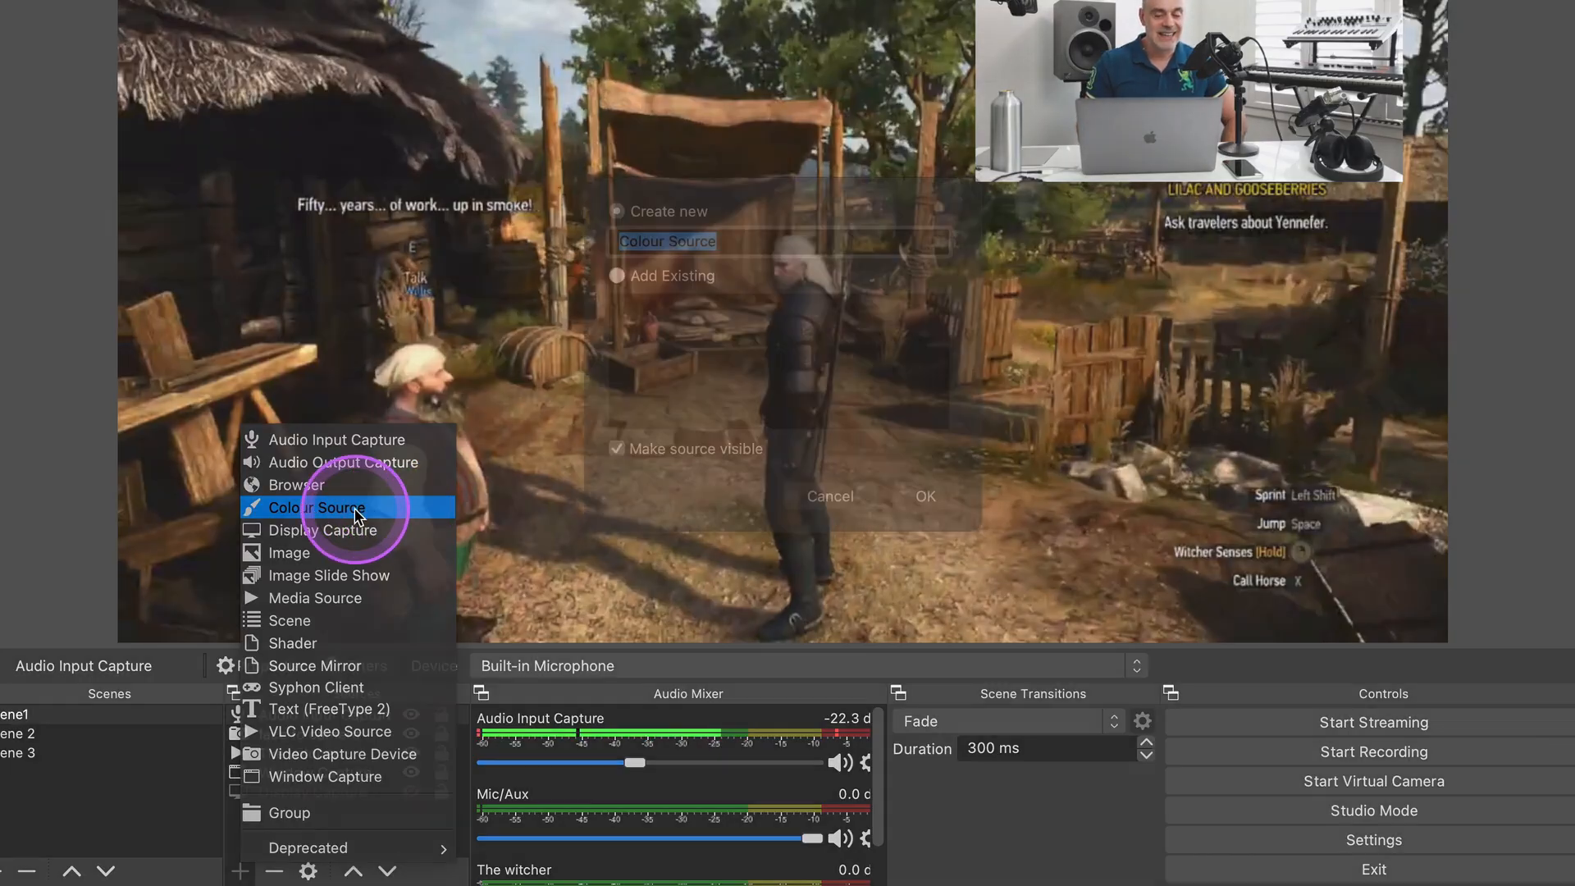
Add a visible Colour Source to Scene1, pick the bright green #aaff00, and accept its properties
{"action": "left_click", "coordinate": [355, 512]}
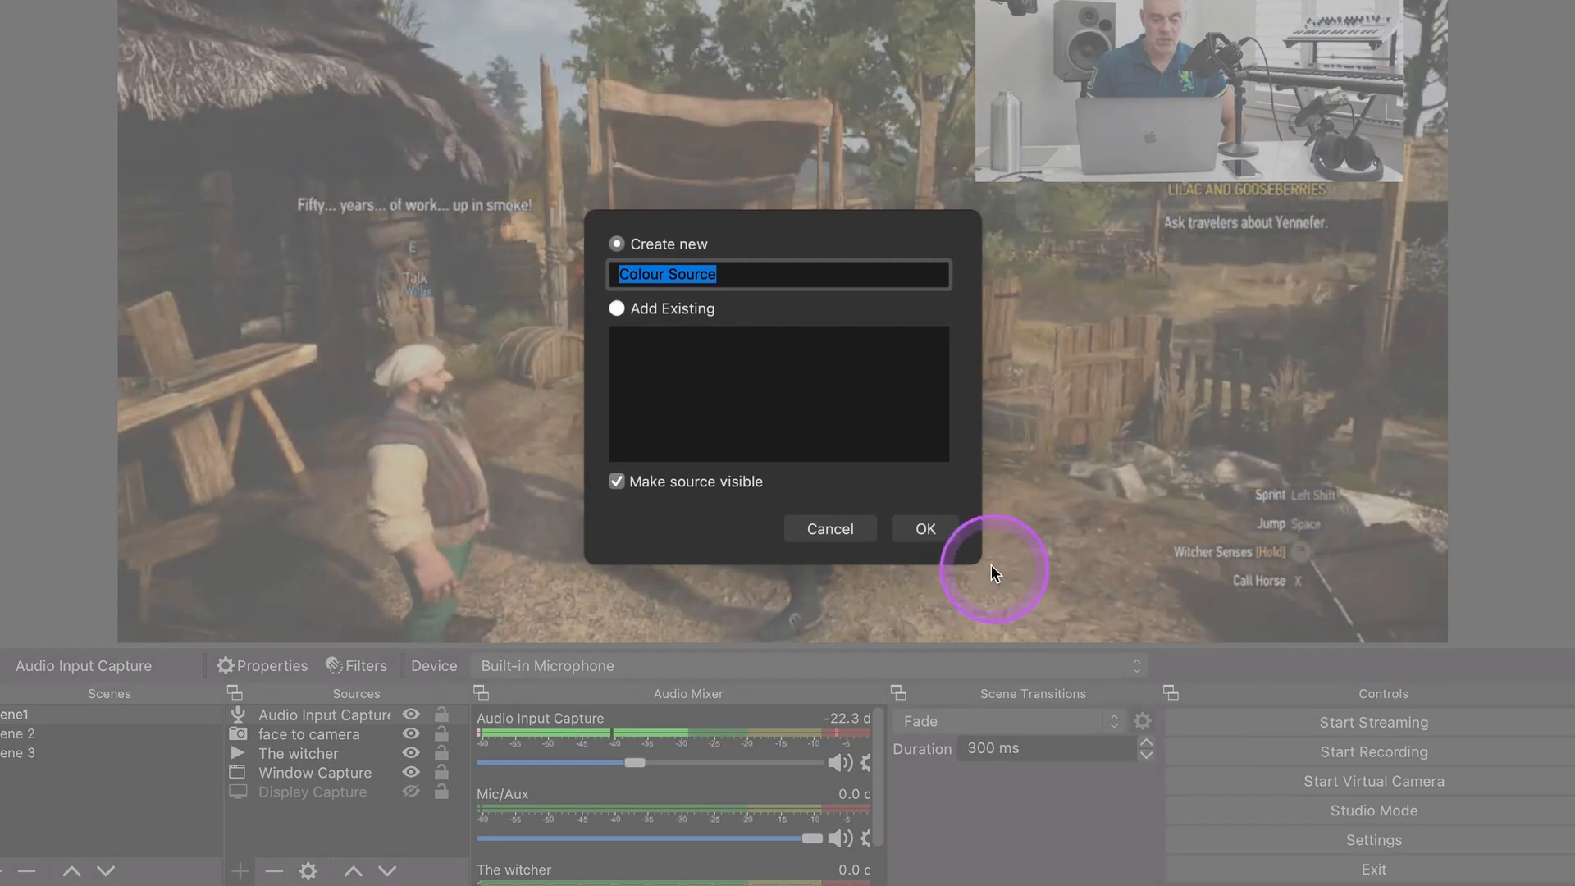
{"action": "left_click", "coordinate": [941, 535]}
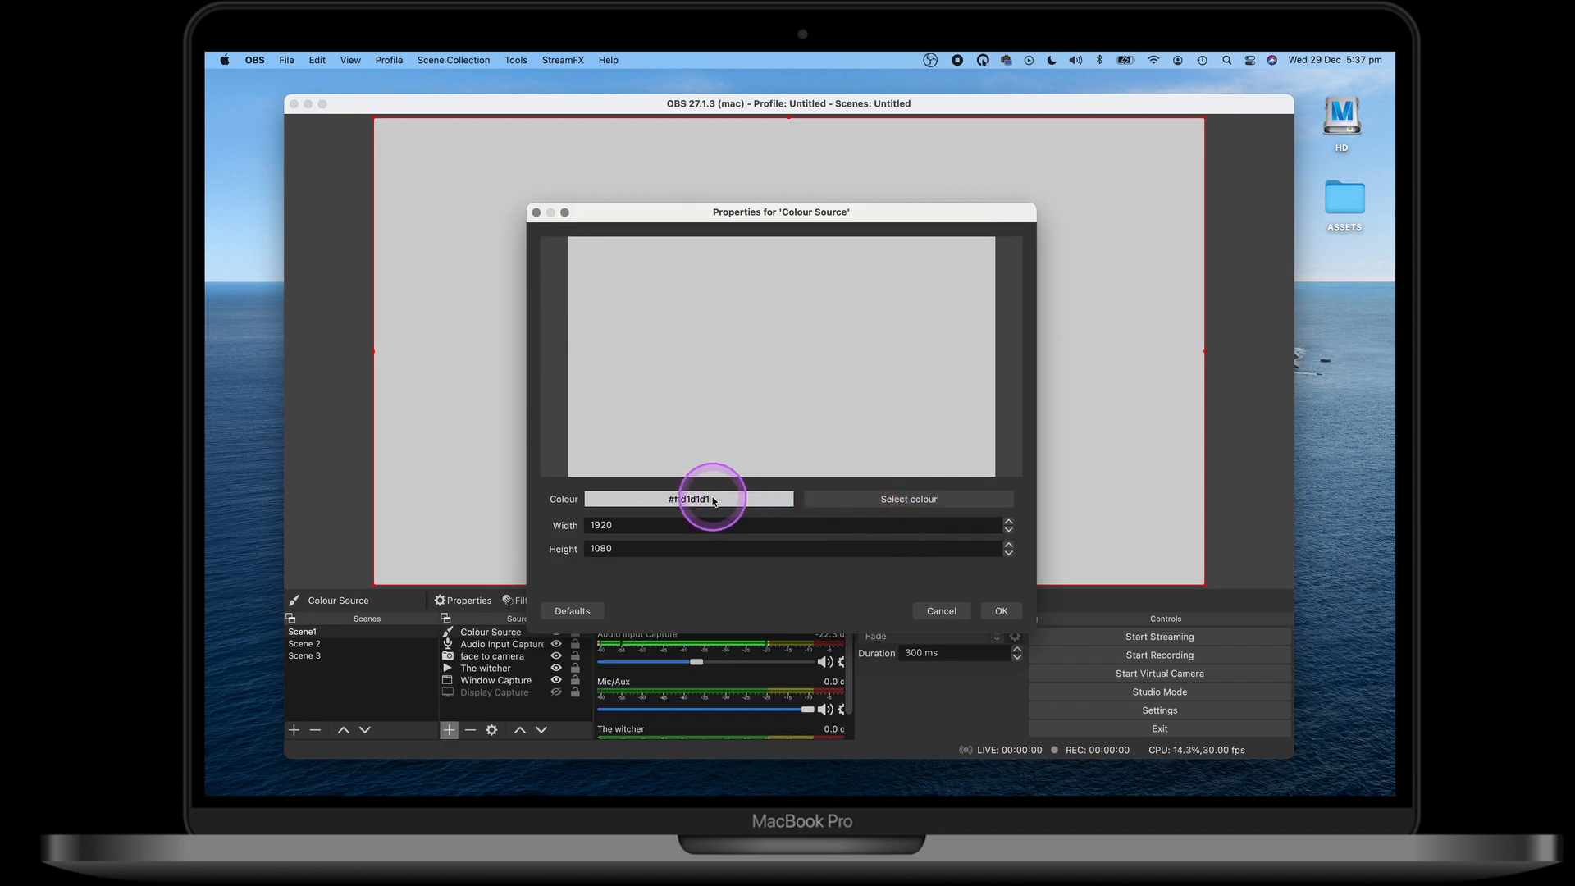
{"action": "left_click", "coordinate": [908, 499]}
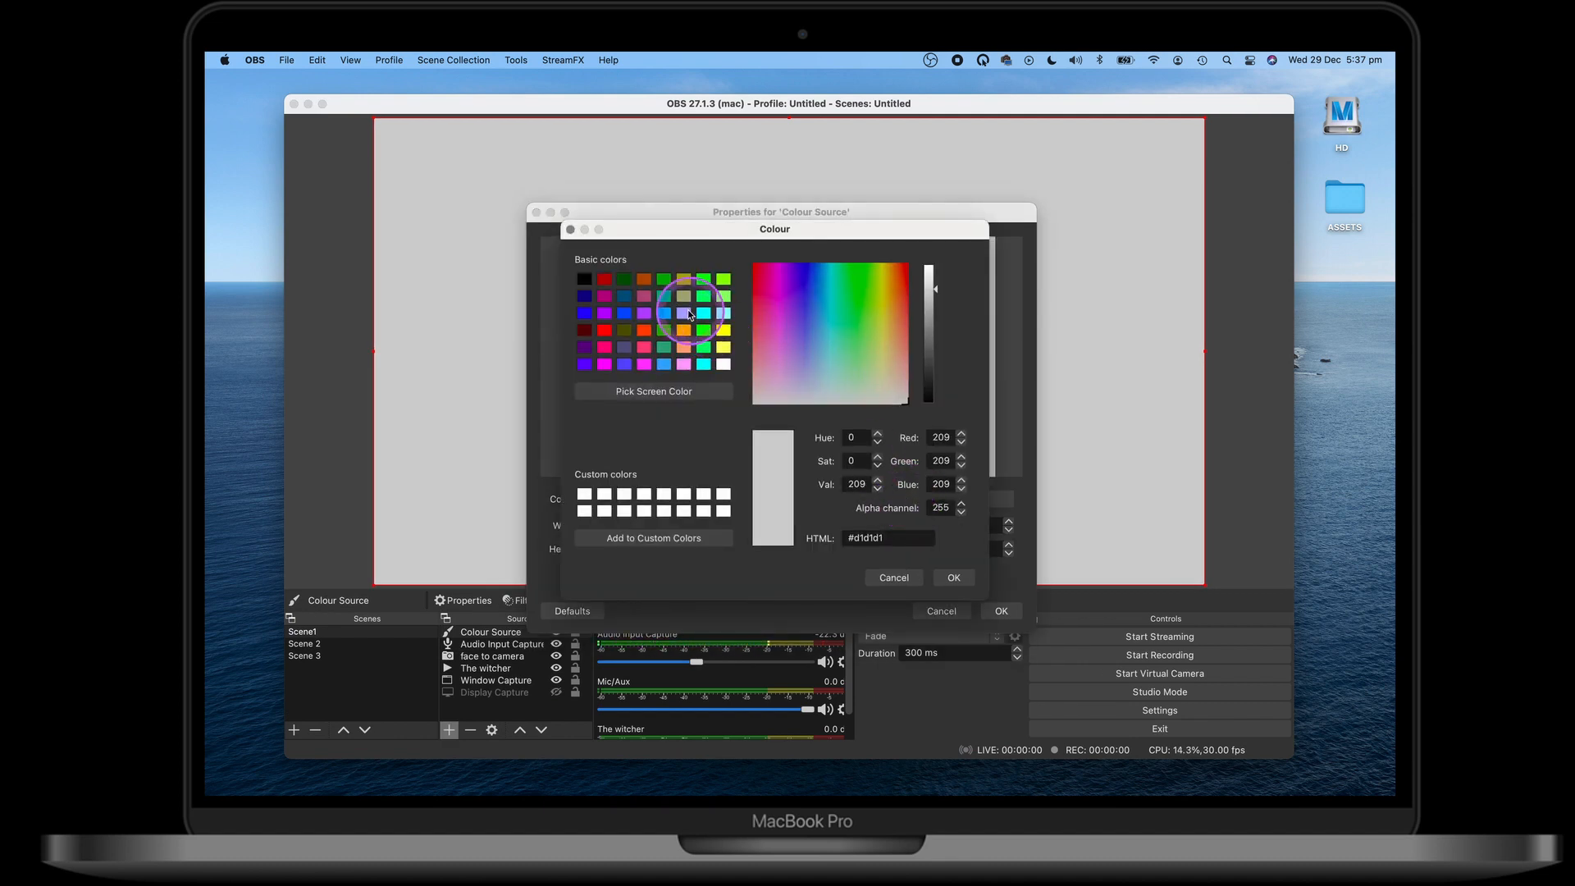
{"action": "left_click", "coordinate": [725, 281]}
{"action": "left_click", "coordinate": [953, 577]}
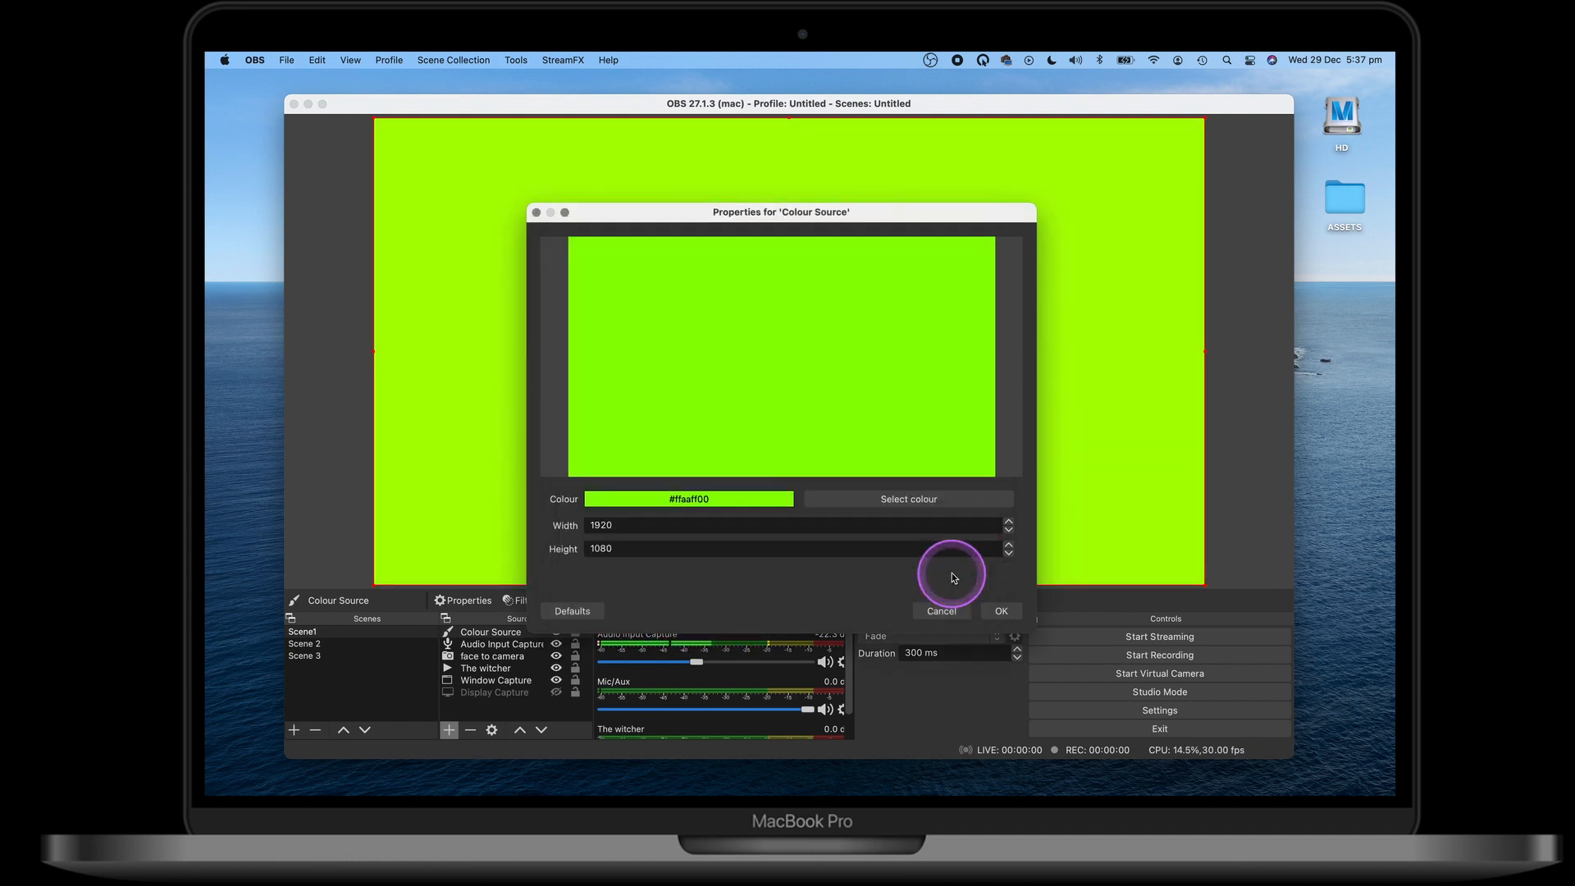
{"action": "left_click", "coordinate": [1002, 612]}
Shrink the green Colour Source, move it over the camera overlay, and order it directly below face to camera
{"action": "left_click_drag", "start_coordinate": [376, 117], "coordinate": [815, 429]}
{"action": "left_click_drag", "start_coordinate": [917, 441], "coordinate": [902, 258]}
{"action": "left_click", "coordinate": [510, 633]}
{"action": "mouse_move", "coordinate": [511, 638]}
{"action": "left_mouse_down"}
{"action": "mouse_move", "coordinate": [506, 687]}
{"action": "mouse_move", "coordinate": [493, 655]}
{"action": "left_mouse_up"}
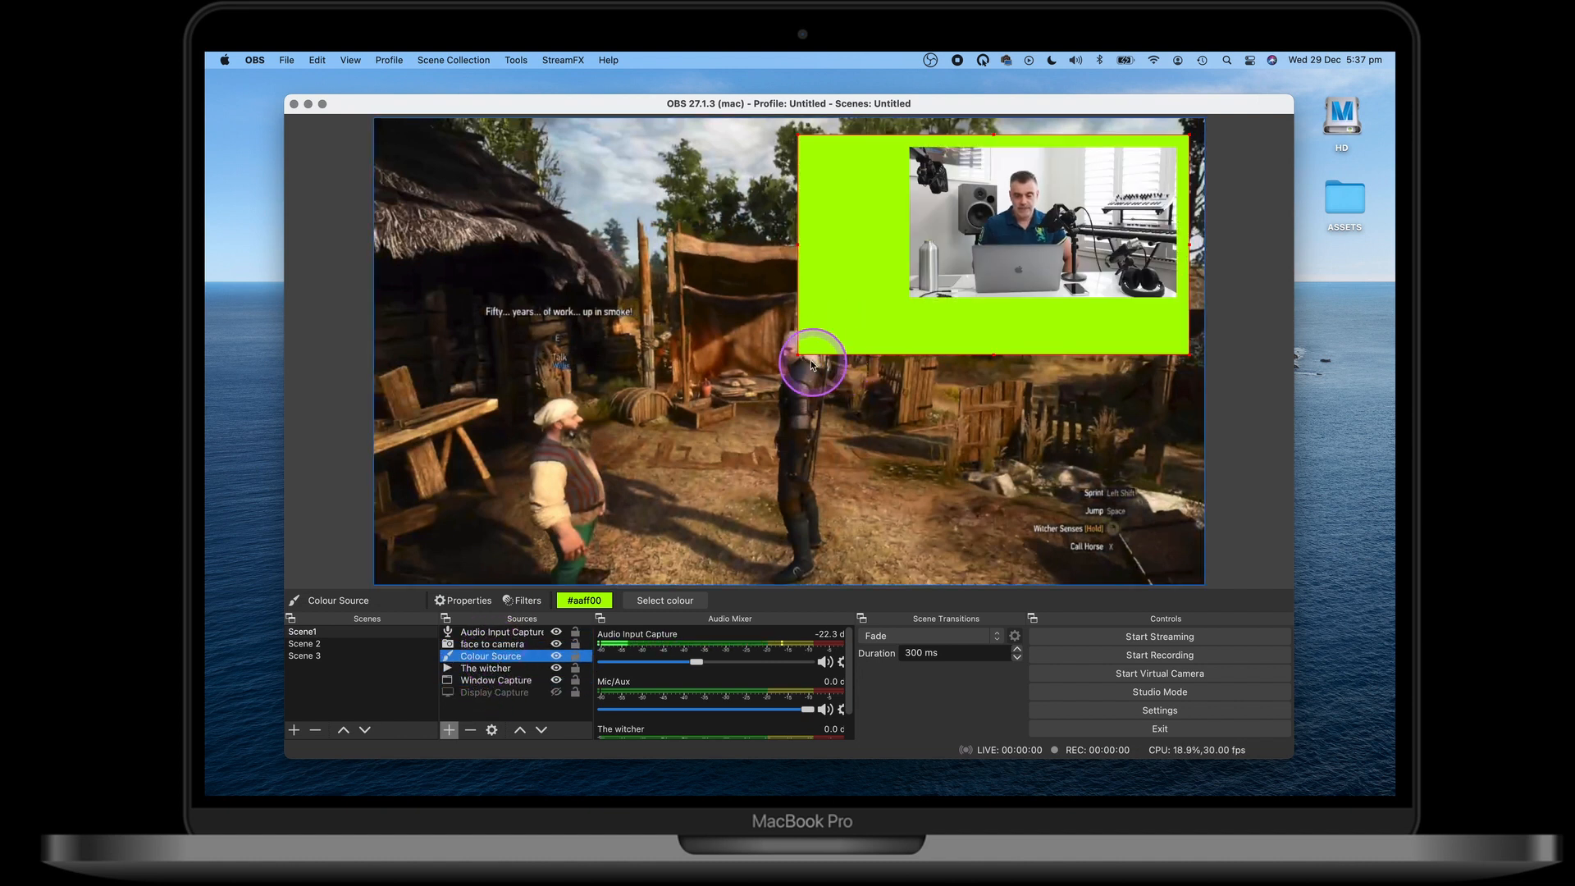
Resize the green Colour Source so it forms a thin, even border around the camera overlay
{"action": "left_click_drag", "start_coordinate": [800, 354], "coordinate": [926, 305]}
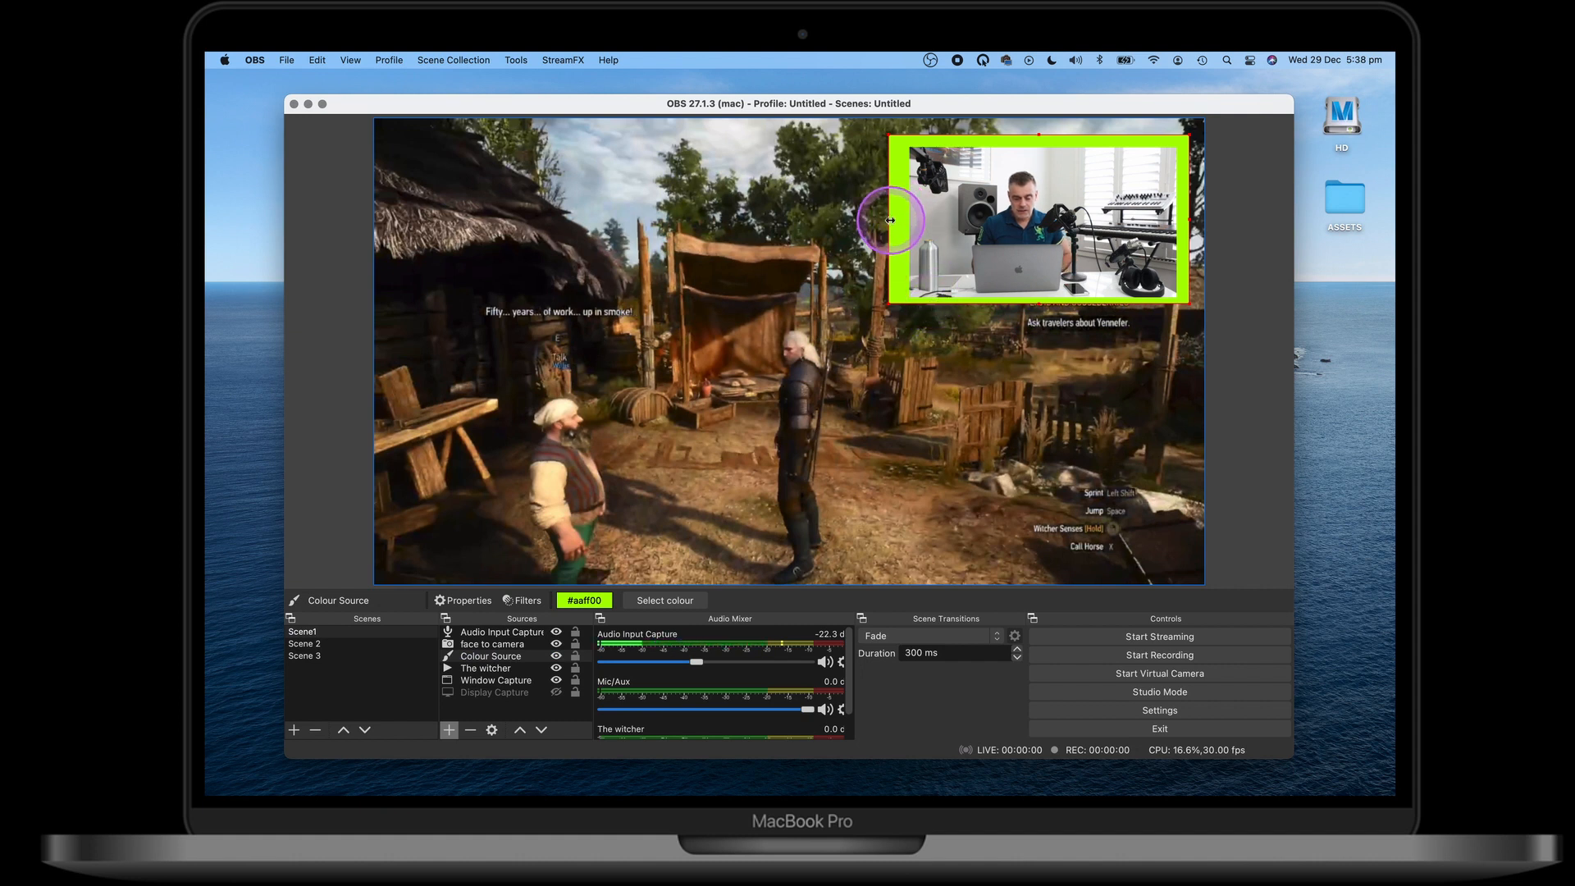
{"action": "left_click_drag", "start_coordinate": [890, 219], "coordinate": [902, 220]}
{"action": "left_click_drag", "start_coordinate": [1031, 139], "coordinate": [1028, 140]}
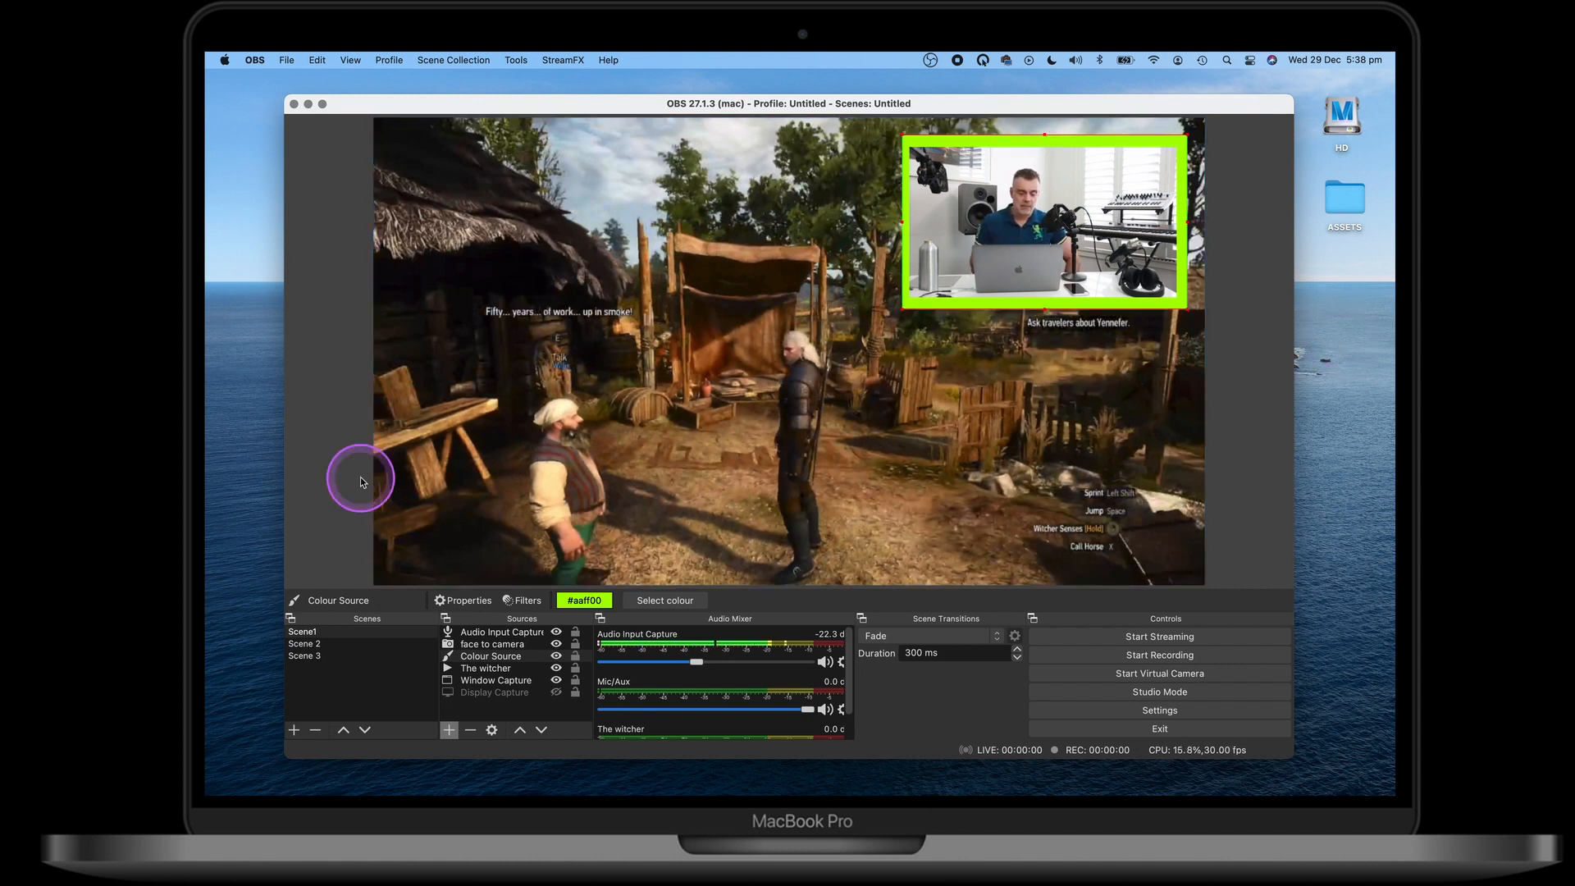
Remove the Colour Source from Scene1
{"action": "left_click", "coordinate": [511, 656]}
{"action": "key", "text": "Delete"}
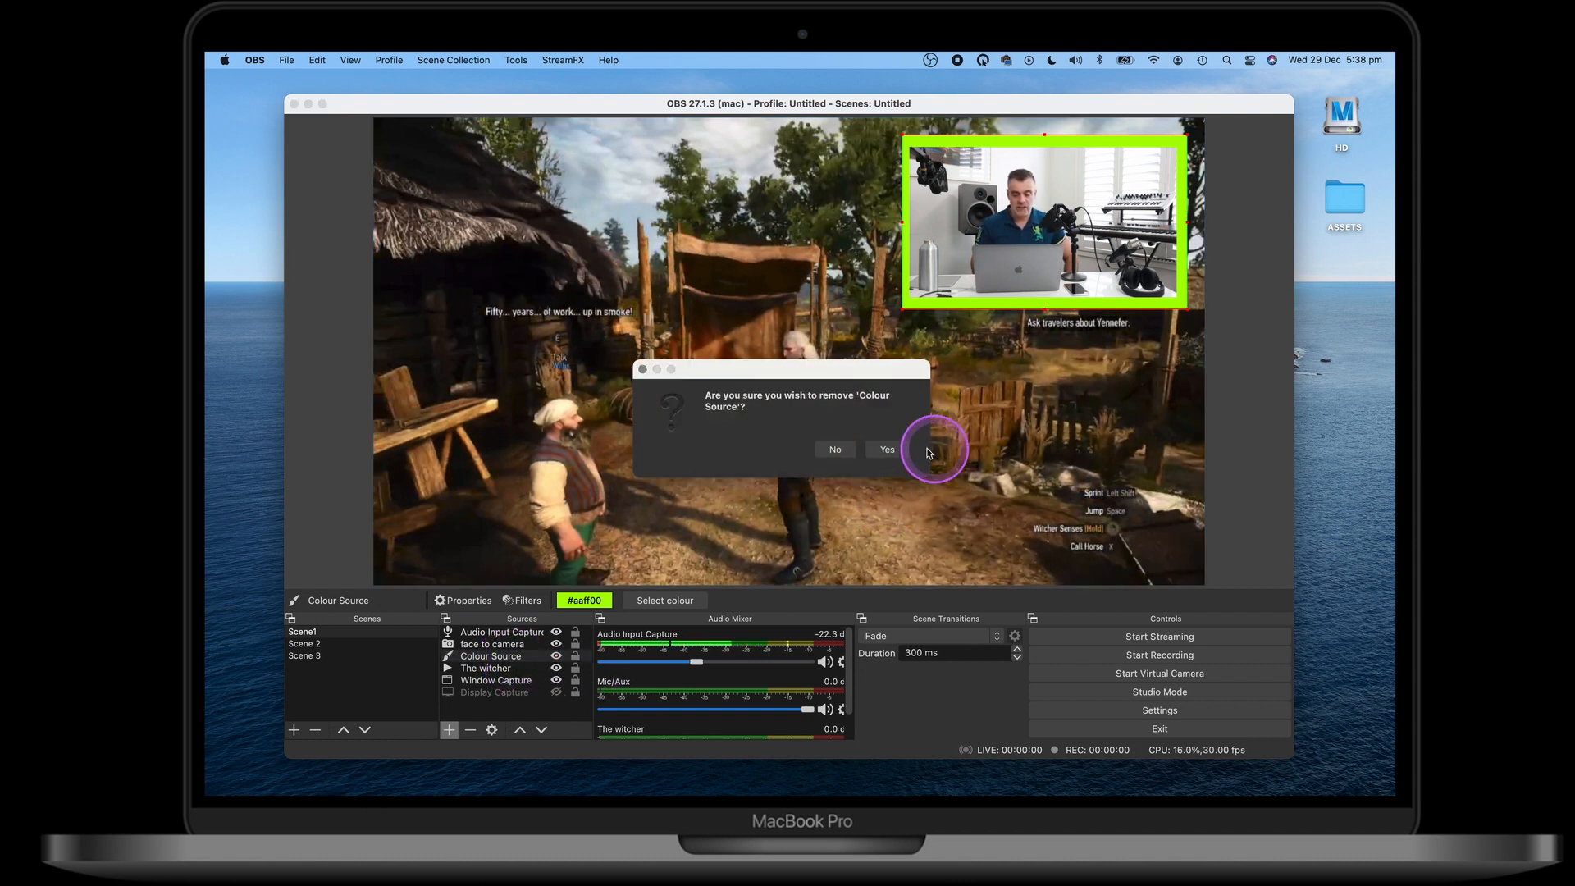
{"action": "left_click", "coordinate": [881, 448]}
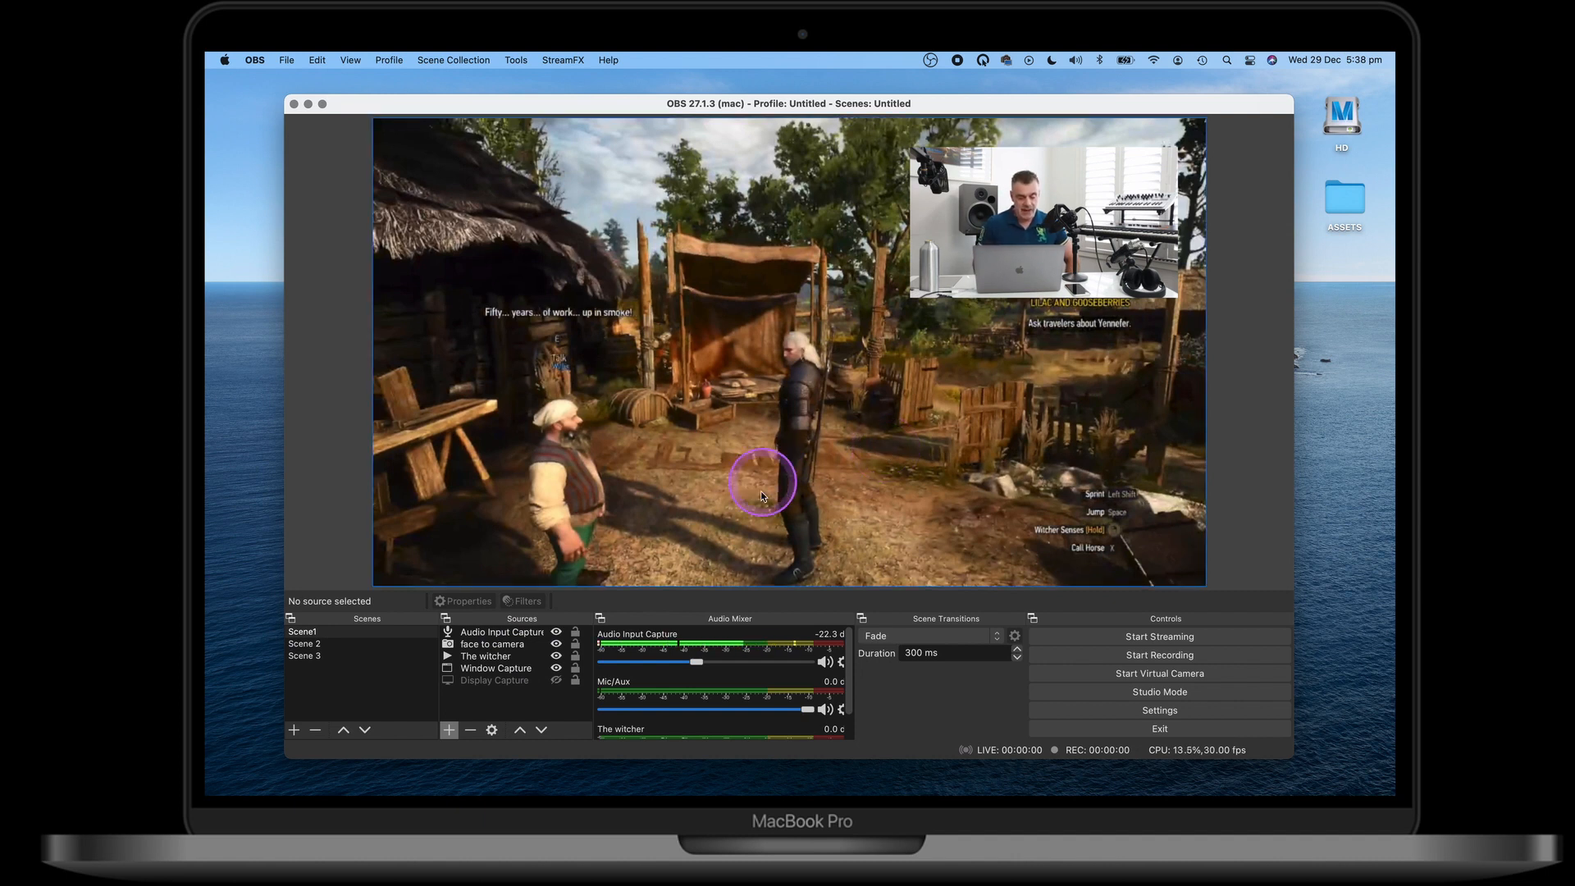
Add a new visible Media Source named "frame" to Scene1
{"action": "left_click", "coordinate": [450, 729]}
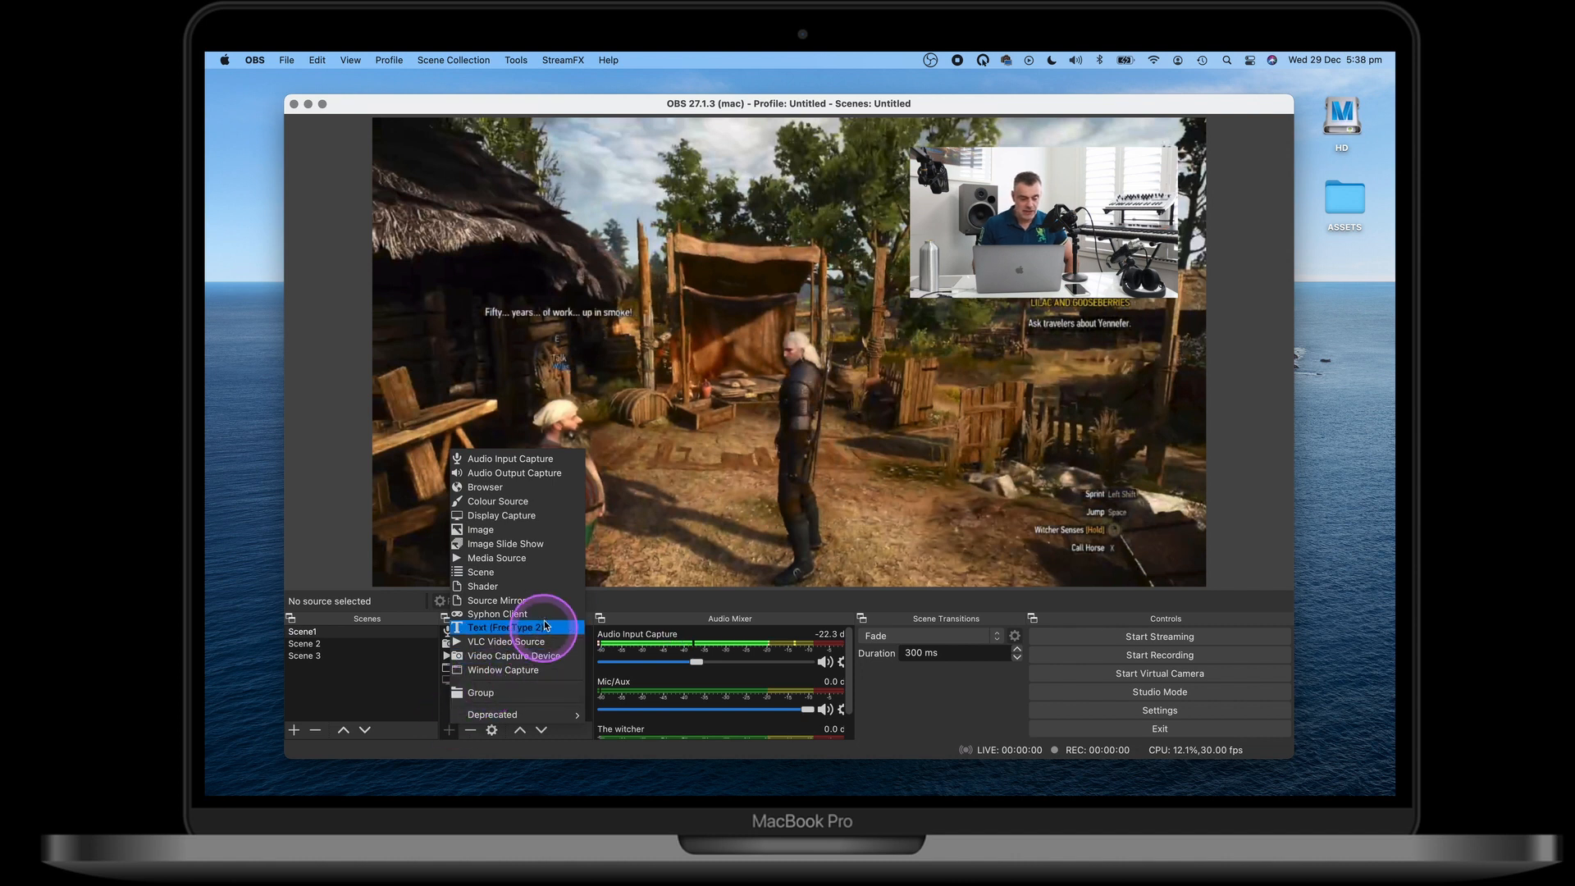
{"action": "left_click", "coordinate": [514, 559]}
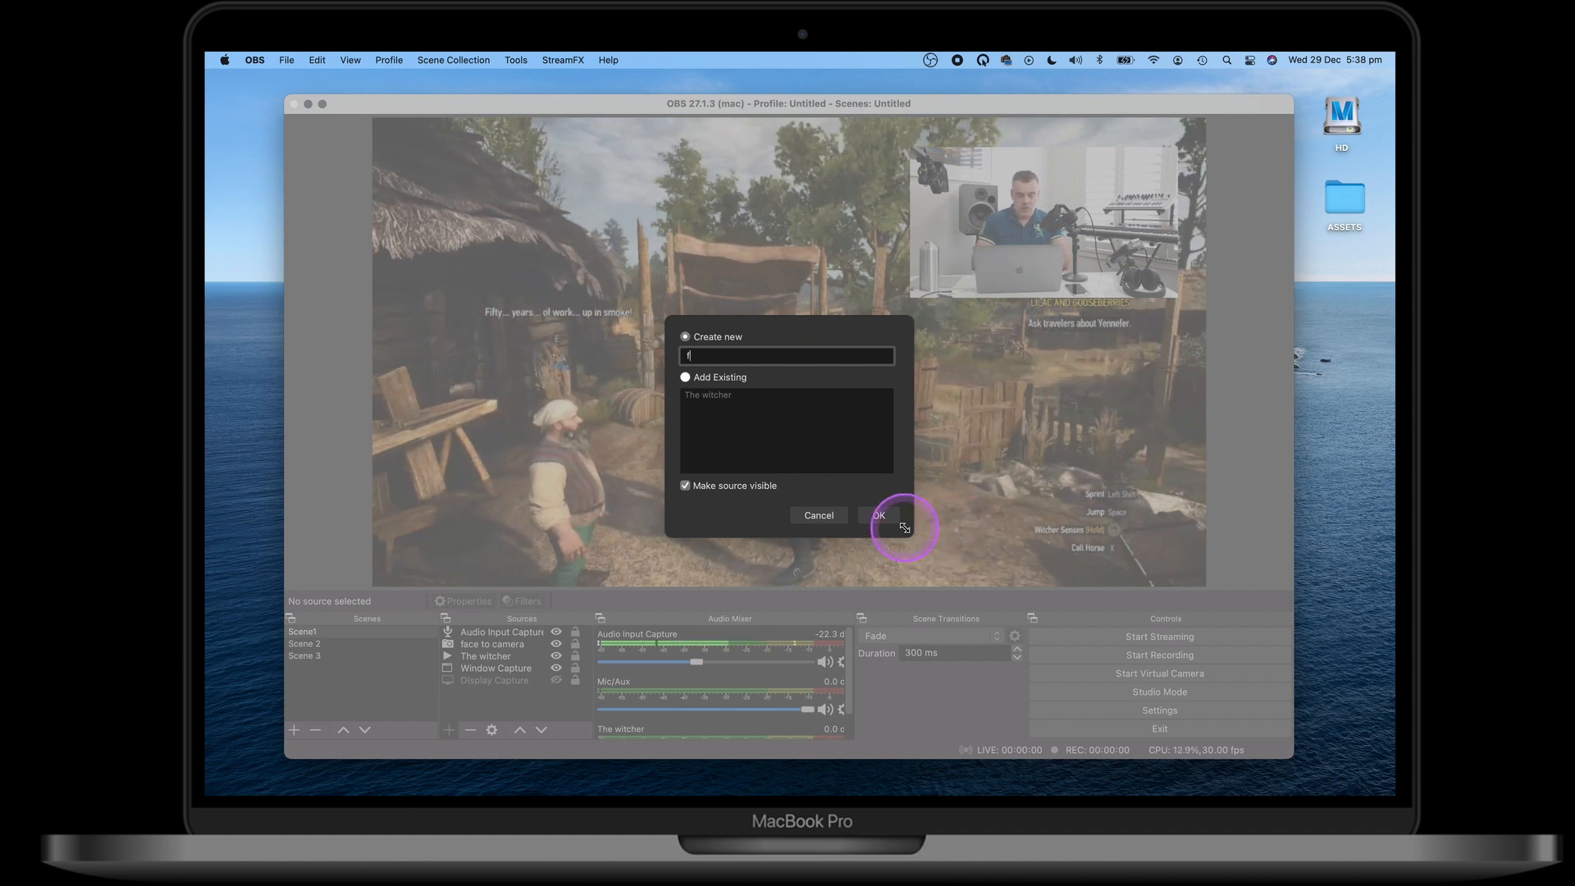
{"action": "left_click", "coordinate": [902, 525]}
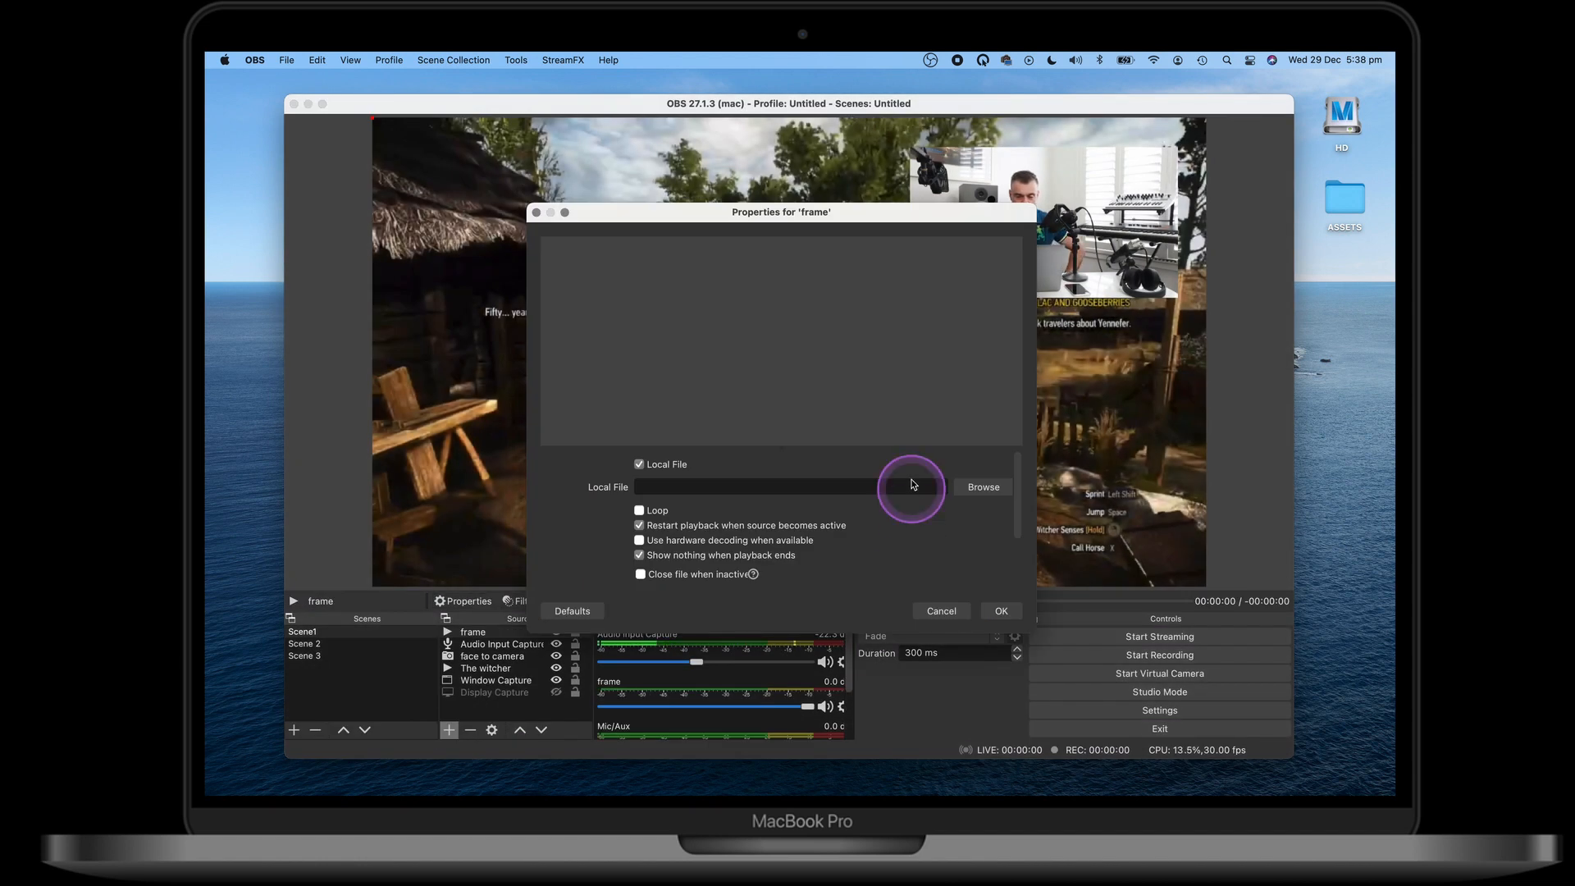
Load gold border.mov from the ASSETS folder into the frame source, enable looping, and accept the properties
{"action": "left_click", "coordinate": [984, 487]}
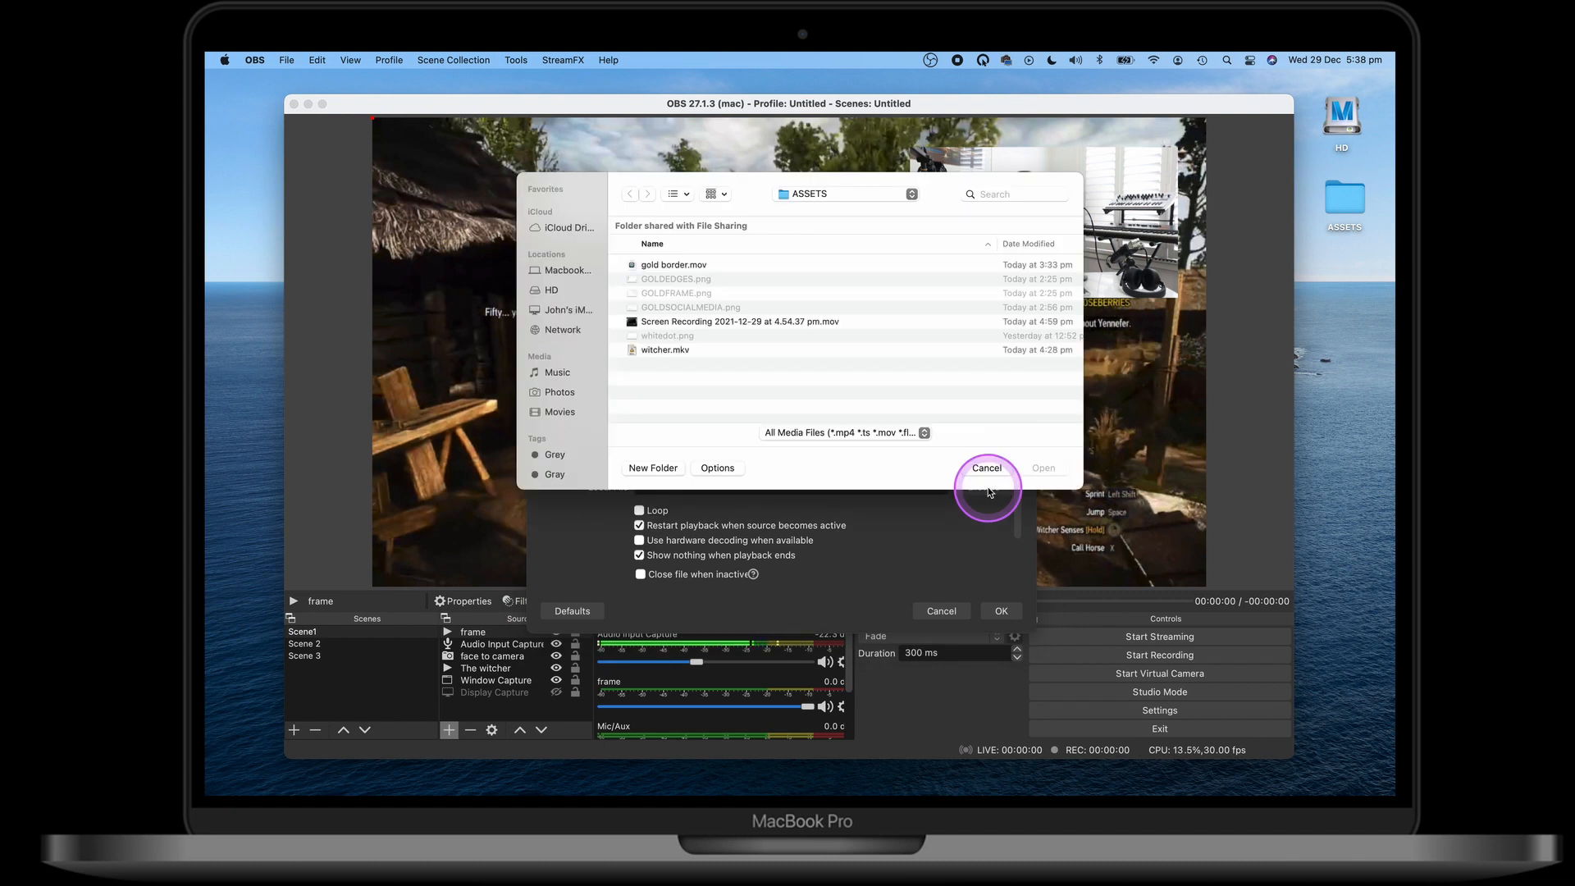
{"action": "left_click", "coordinate": [668, 264]}
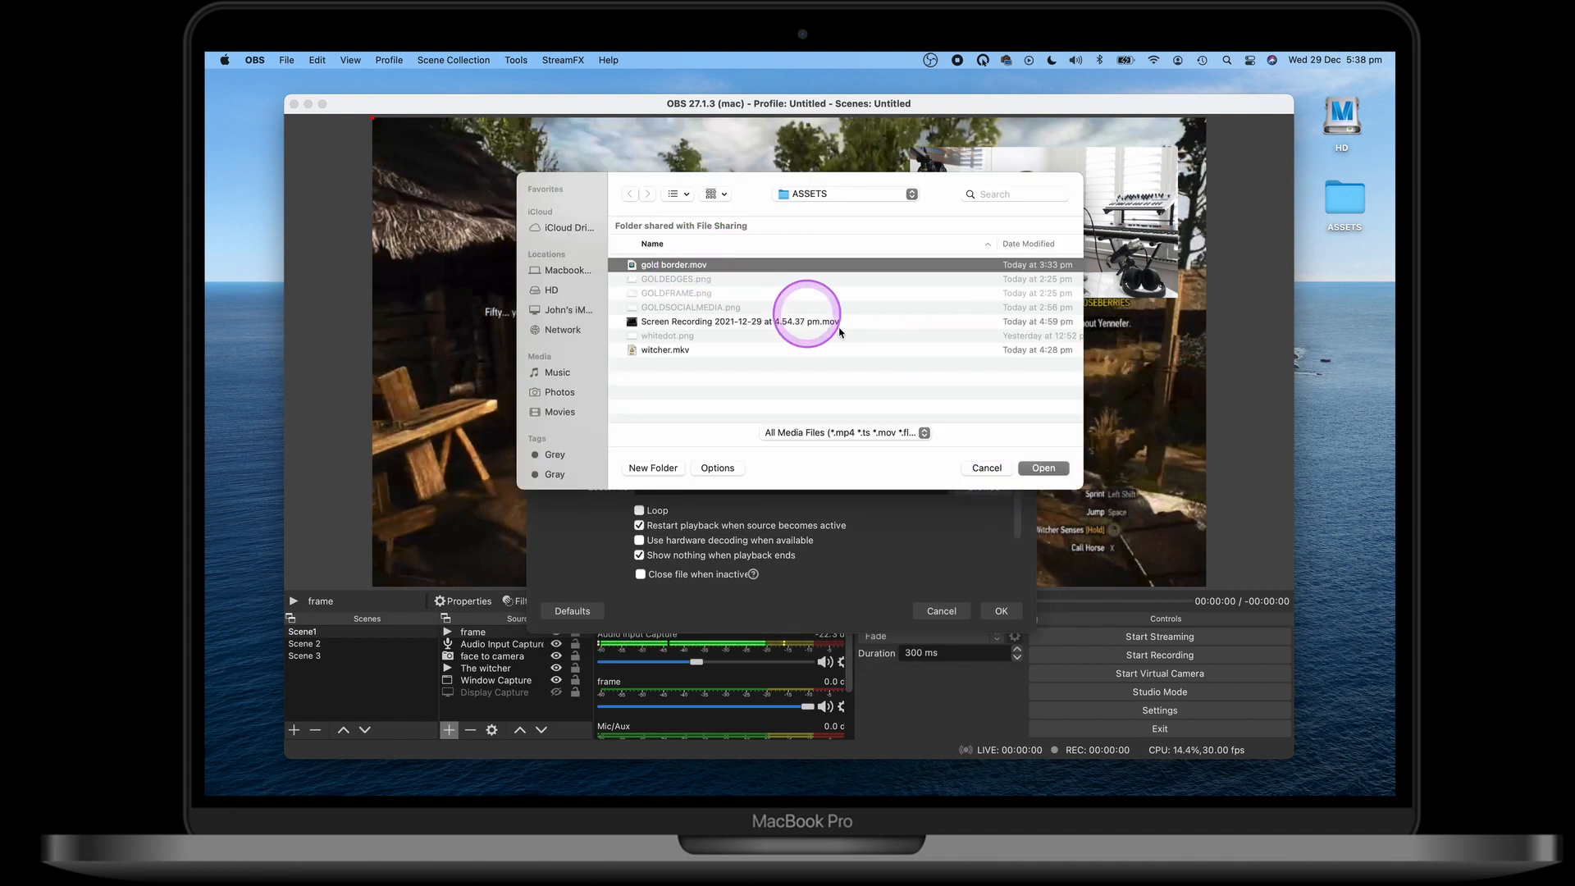
{"action": "left_click", "coordinate": [1063, 474]}
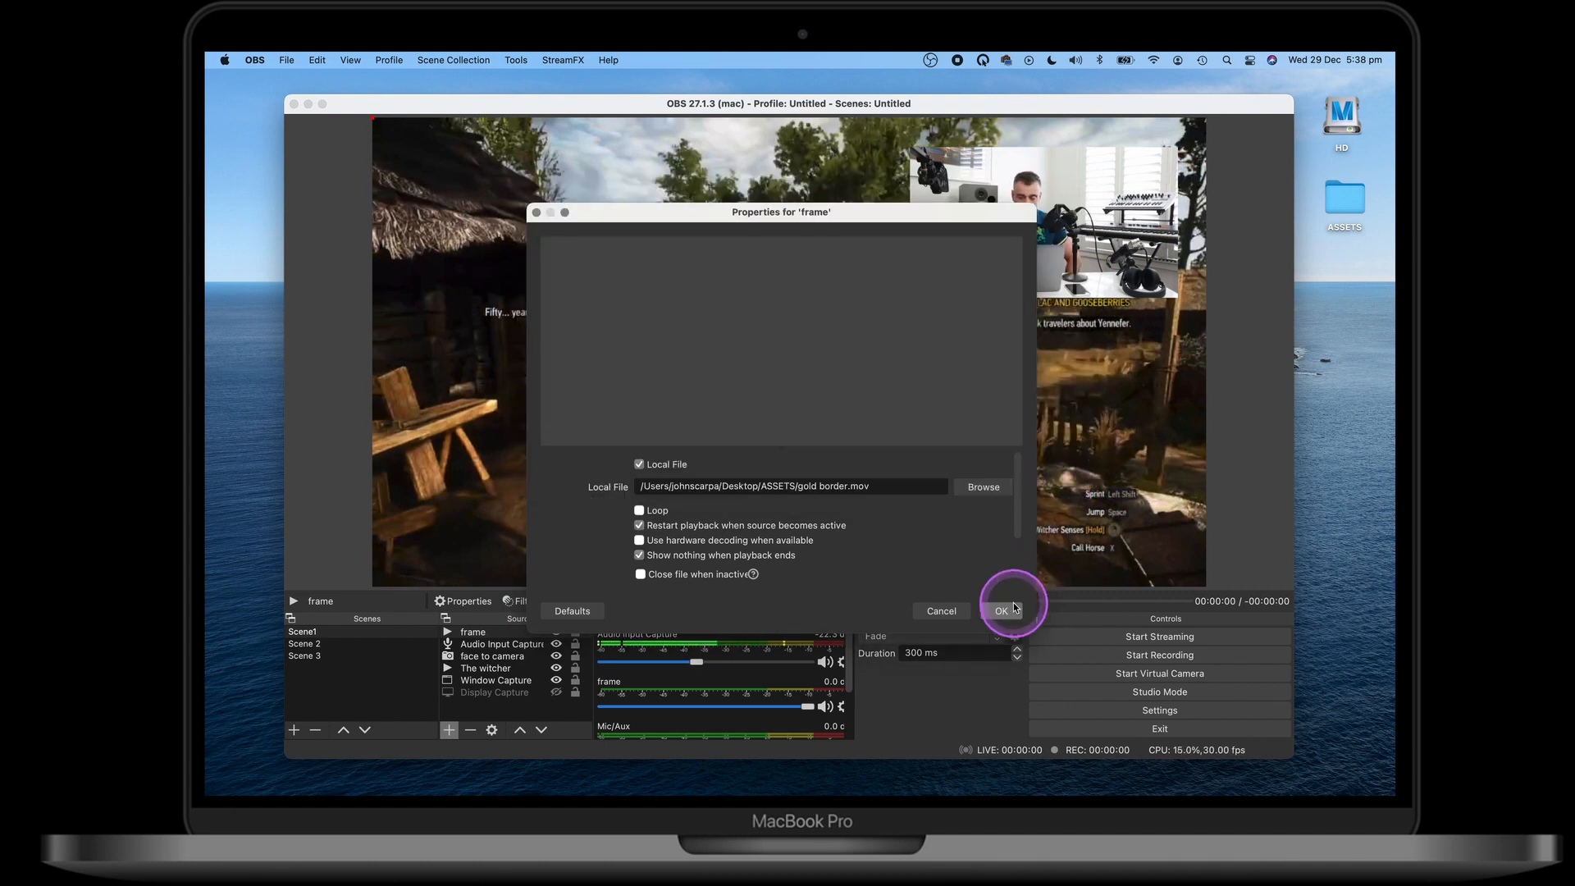
{"action": "left_click", "coordinate": [639, 512]}
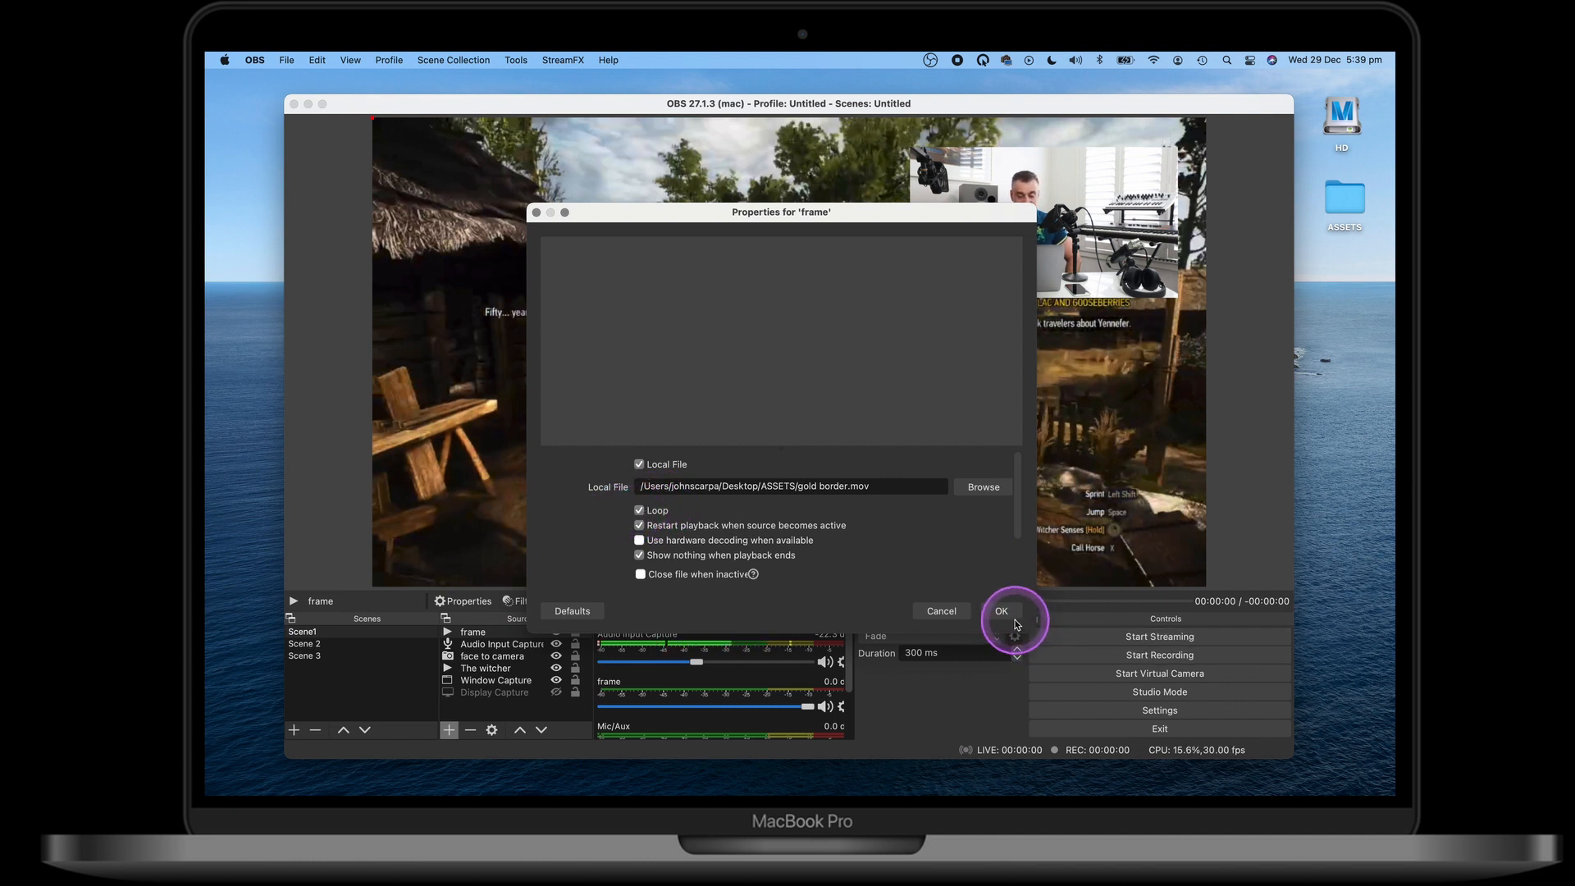
{"action": "left_click", "coordinate": [1007, 613]}
Scale and position the gold frame so it surrounds the face to camera overlay
{"action": "left_click_drag", "start_coordinate": [572, 250], "coordinate": [1174, 300]}
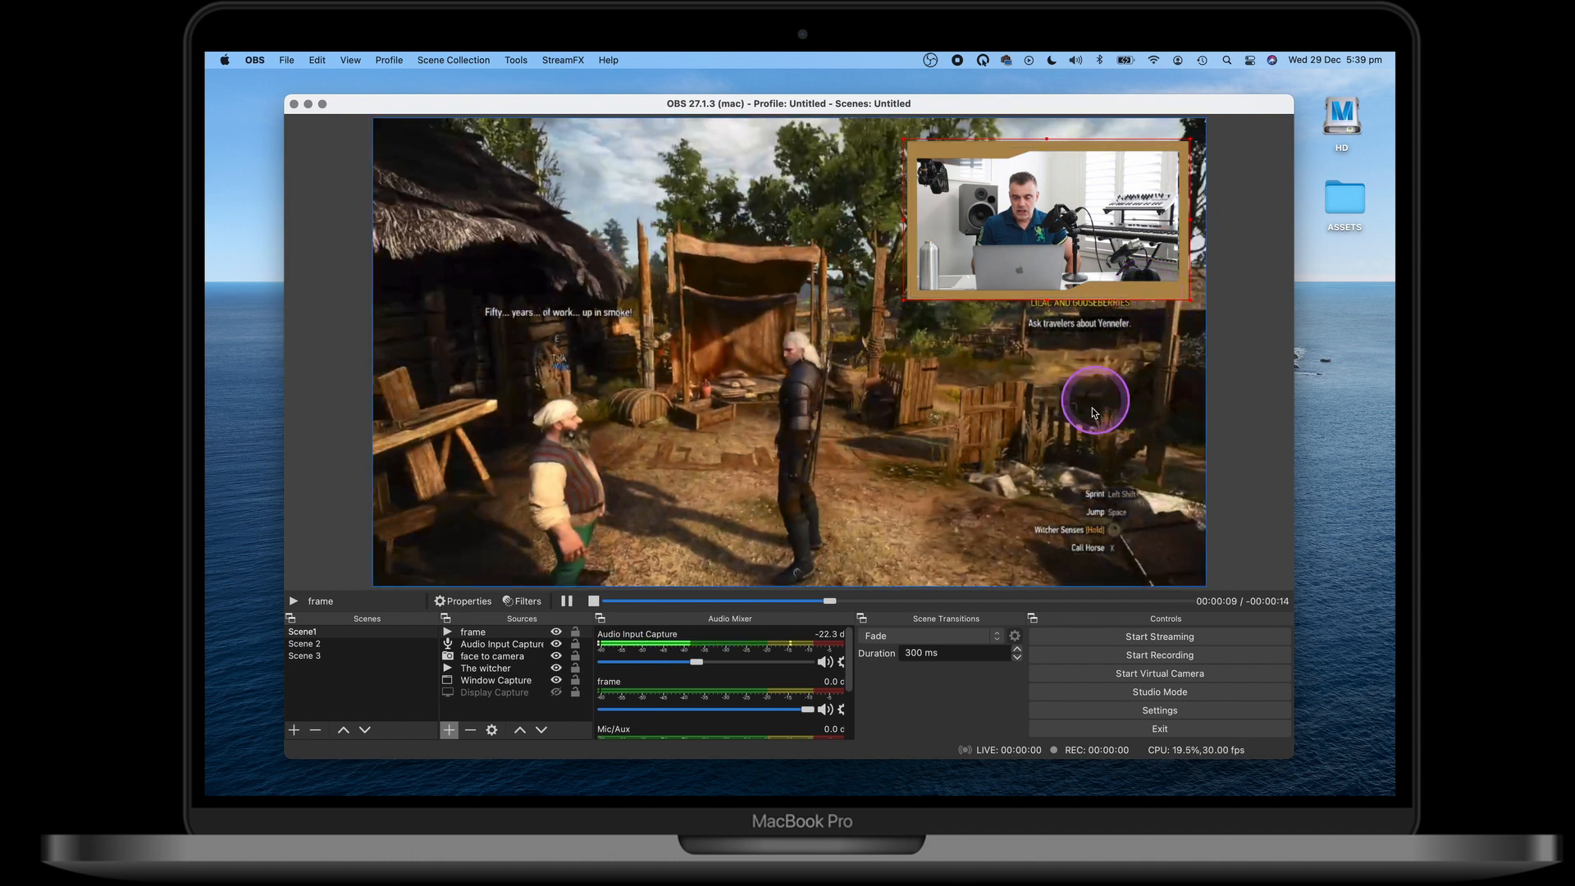
{"action": "left_click", "coordinate": [1080, 430]}
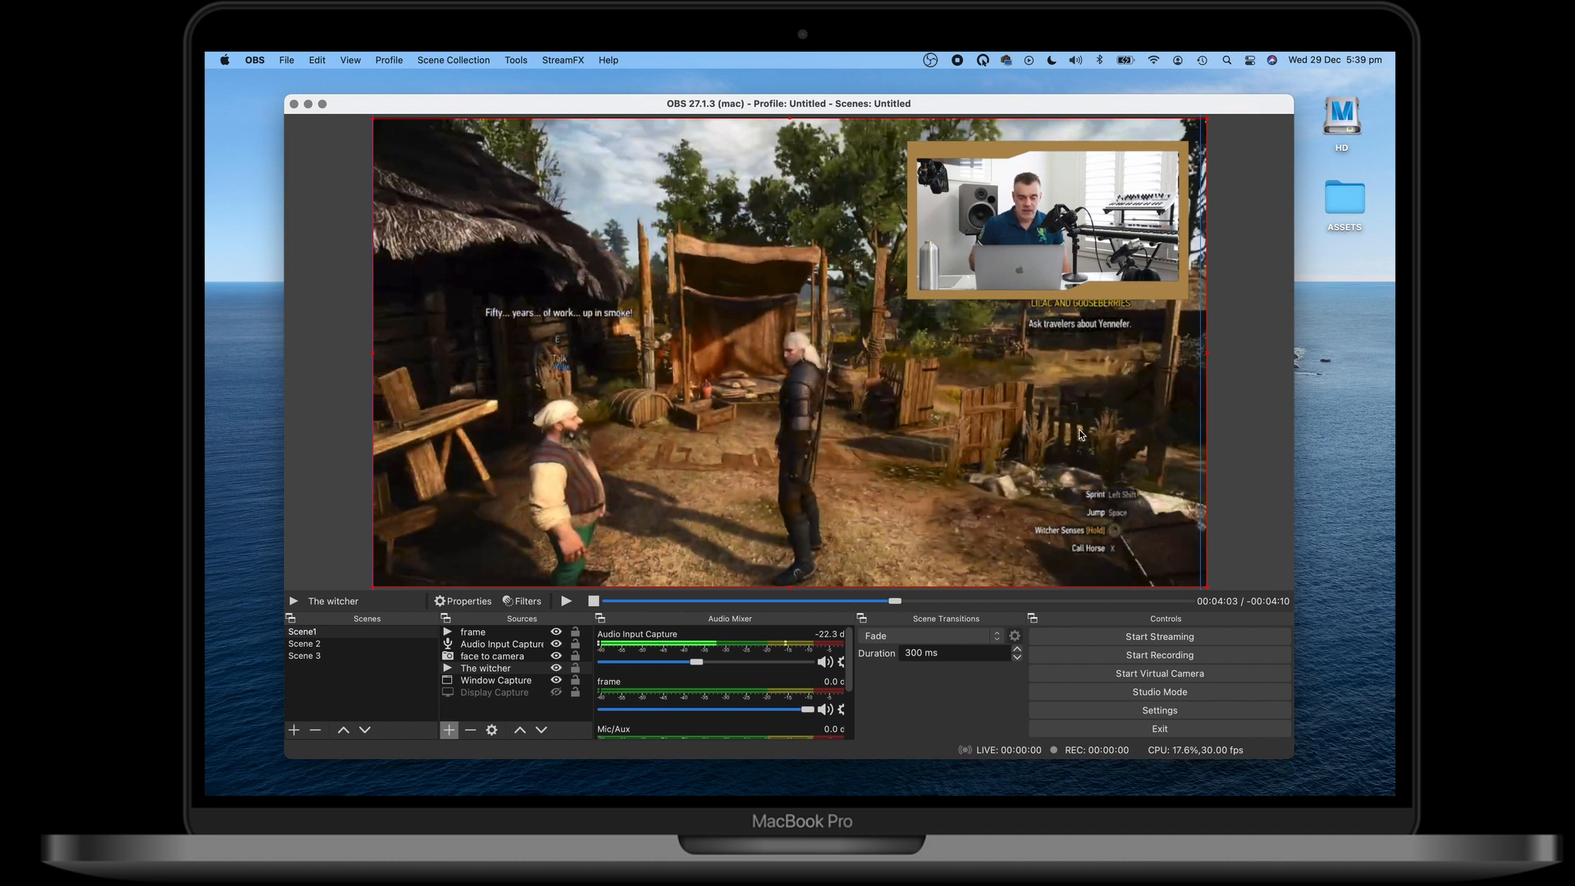
Add a new visible Text (FreeType 2) source named "live streaming" to Scene1
{"action": "left_click", "coordinate": [449, 731]}
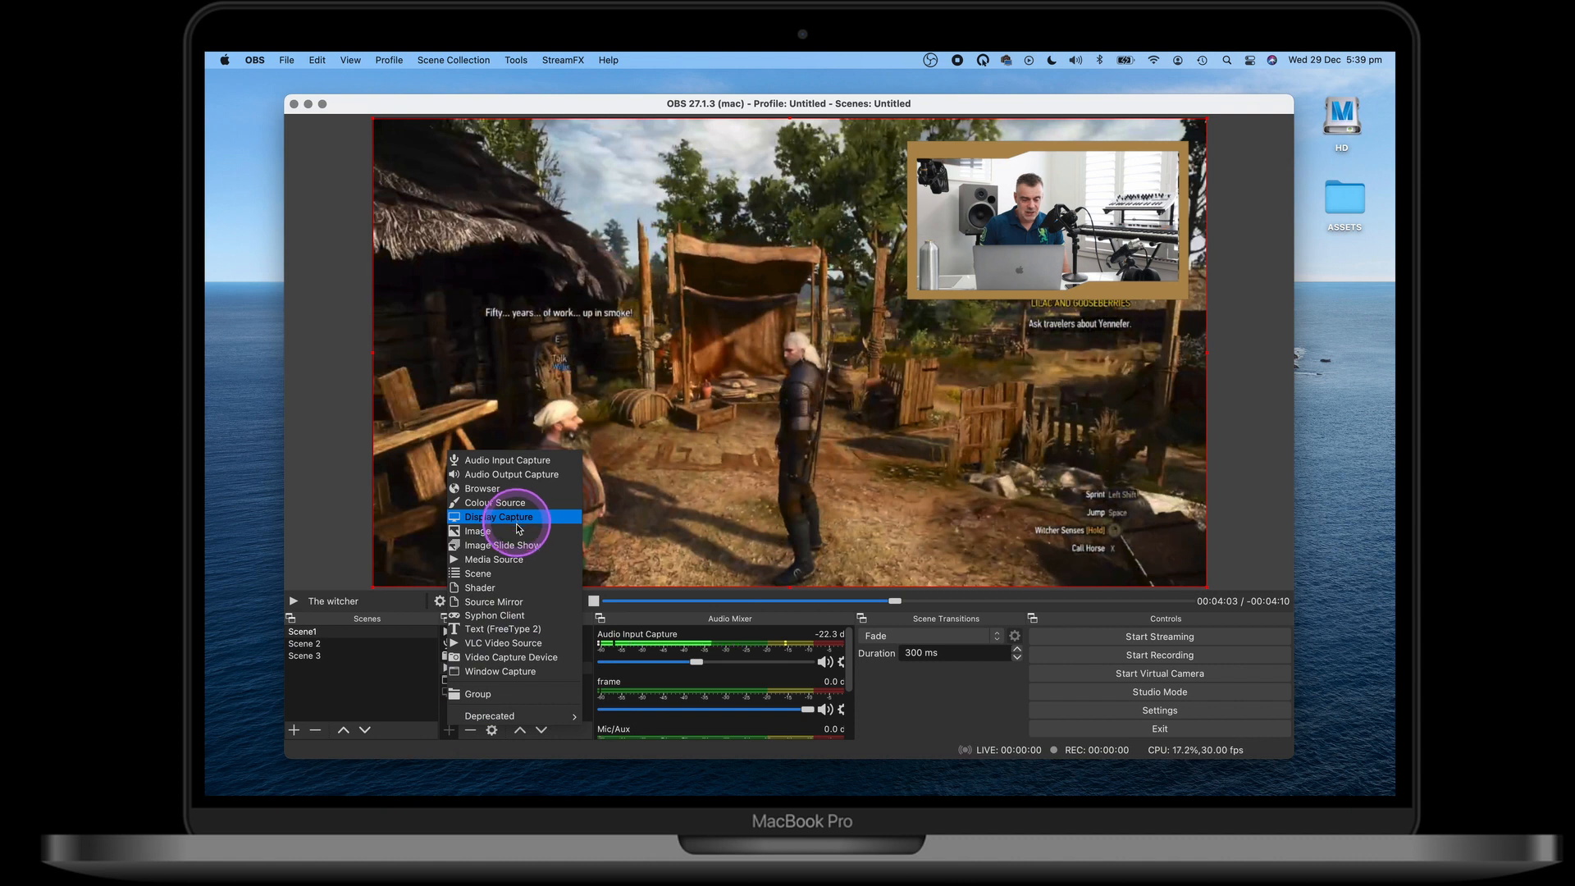
{"action": "left_click", "coordinate": [514, 628]}
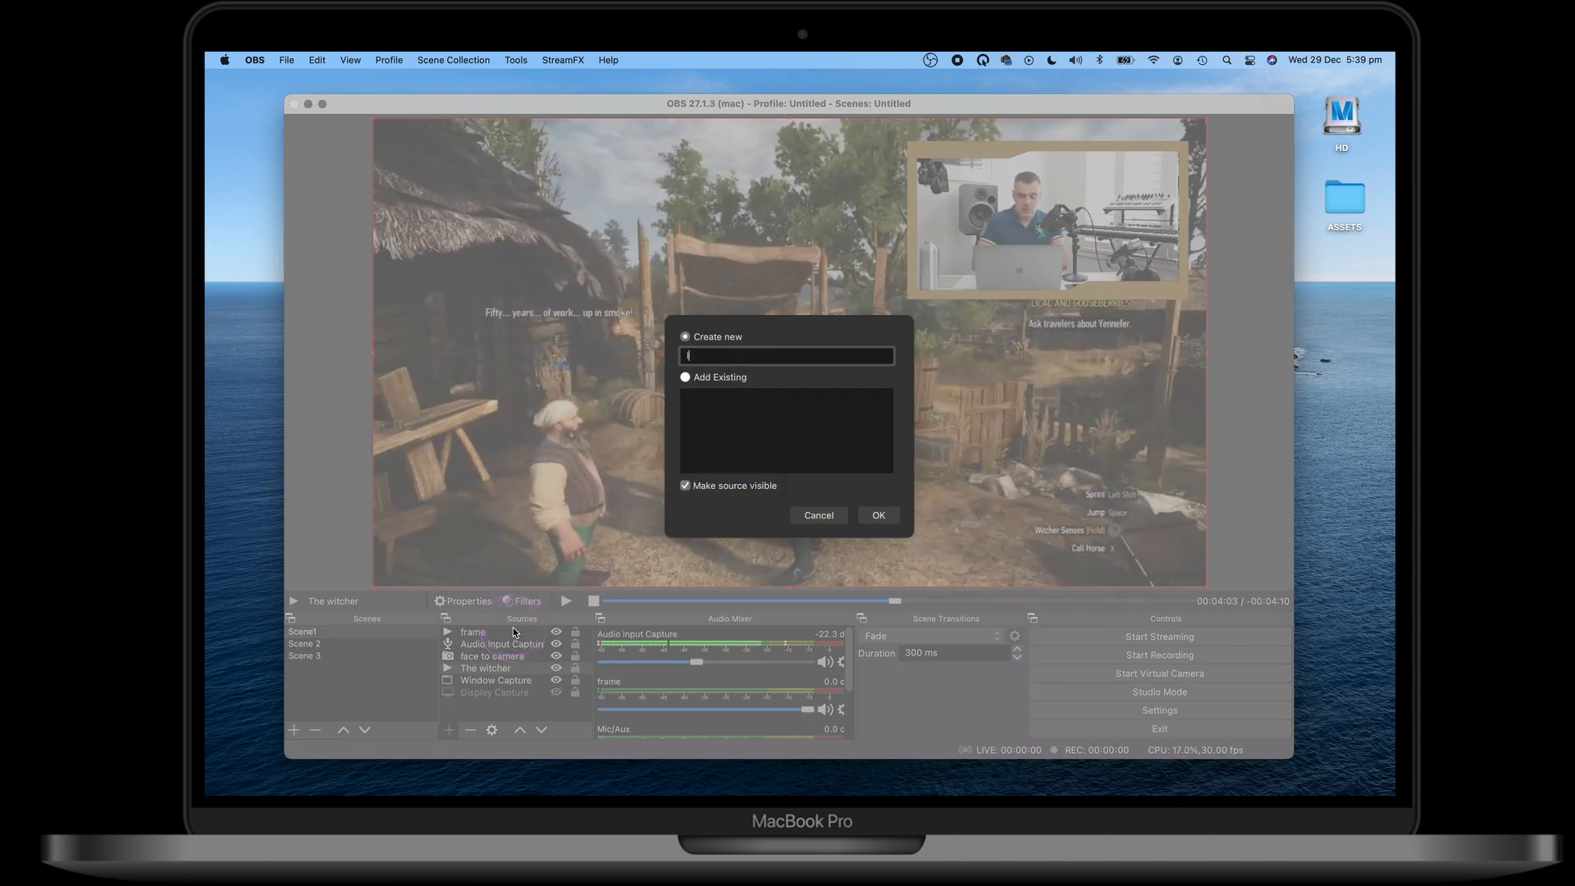
{"action": "type", "text": "live streaming"}
{"action": "key", "text": "Return"}
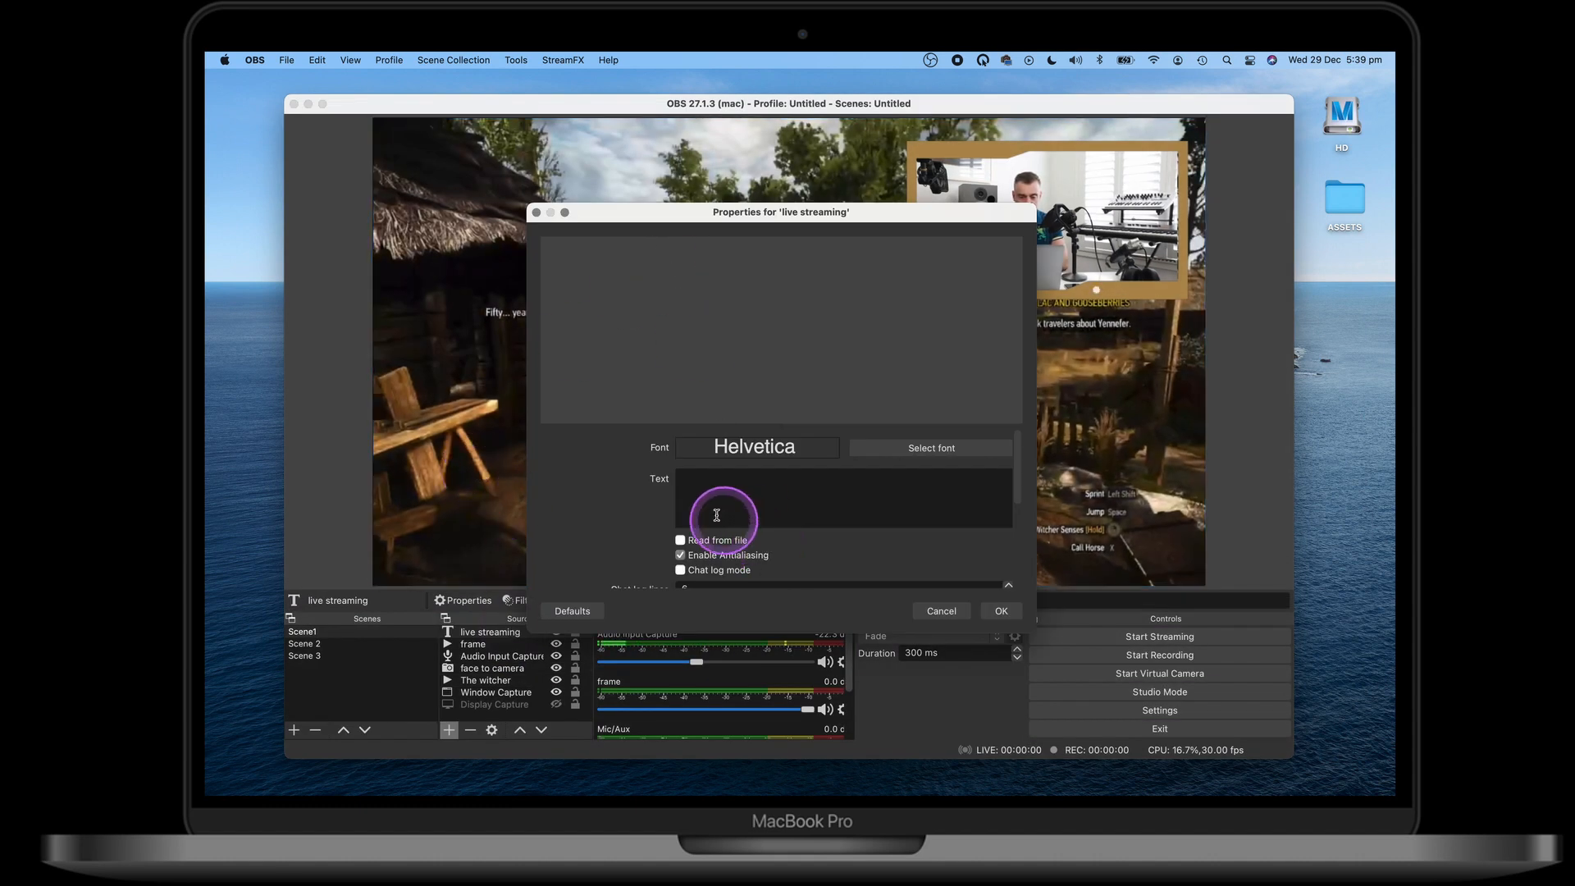
Set the live streaming source's text to "LIVE STREAMING" and accept the properties
{"action": "left_click", "coordinate": [738, 503]}
{"action": "type", "text": "Lives"}
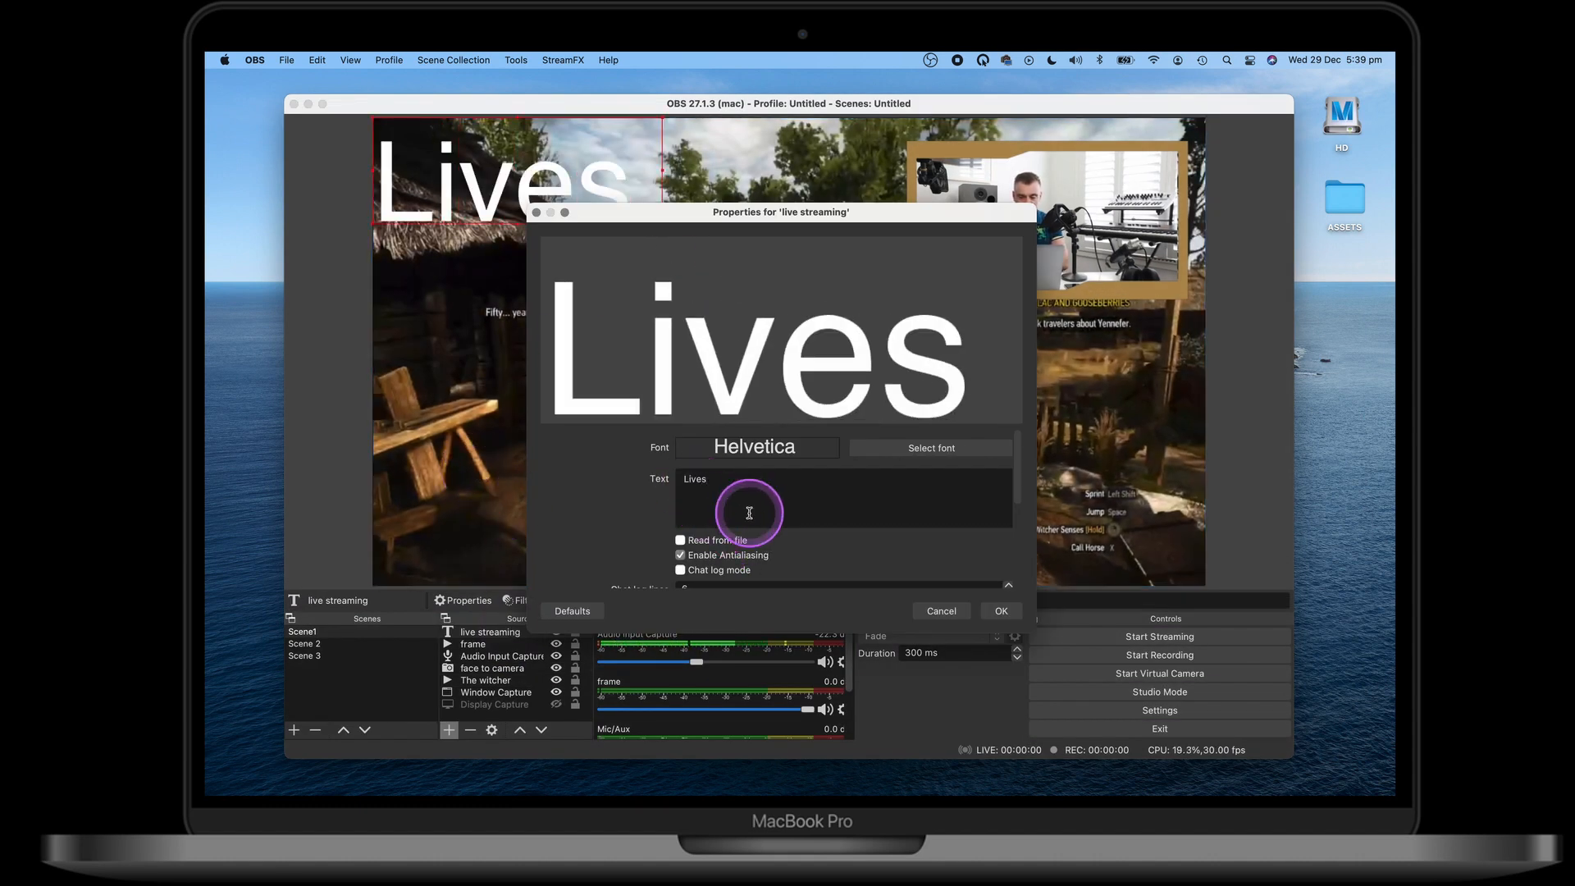
{"action": "key", "text": "BackSpace"}
{"action": "key", "text": "BackSpace"}
{"action": "type", "text": "Streaming"}
{"action": "left_click_drag", "start_coordinate": [771, 484], "coordinate": [648, 480]}
{"action": "type", "text": "LIVE S"}
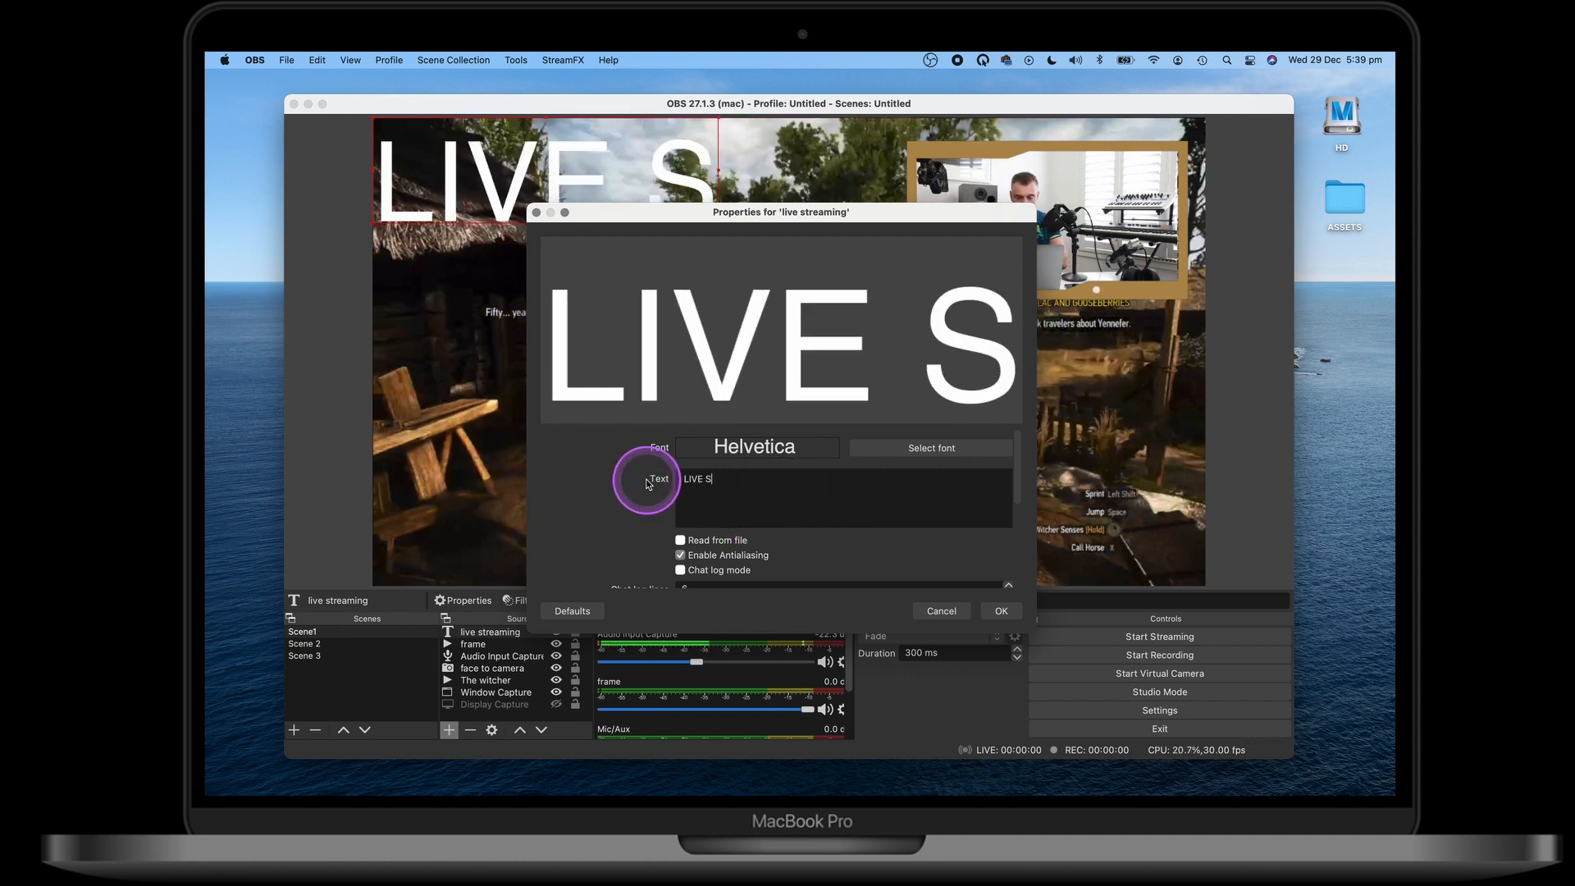
{"action": "type", "text": "TREAMING"}
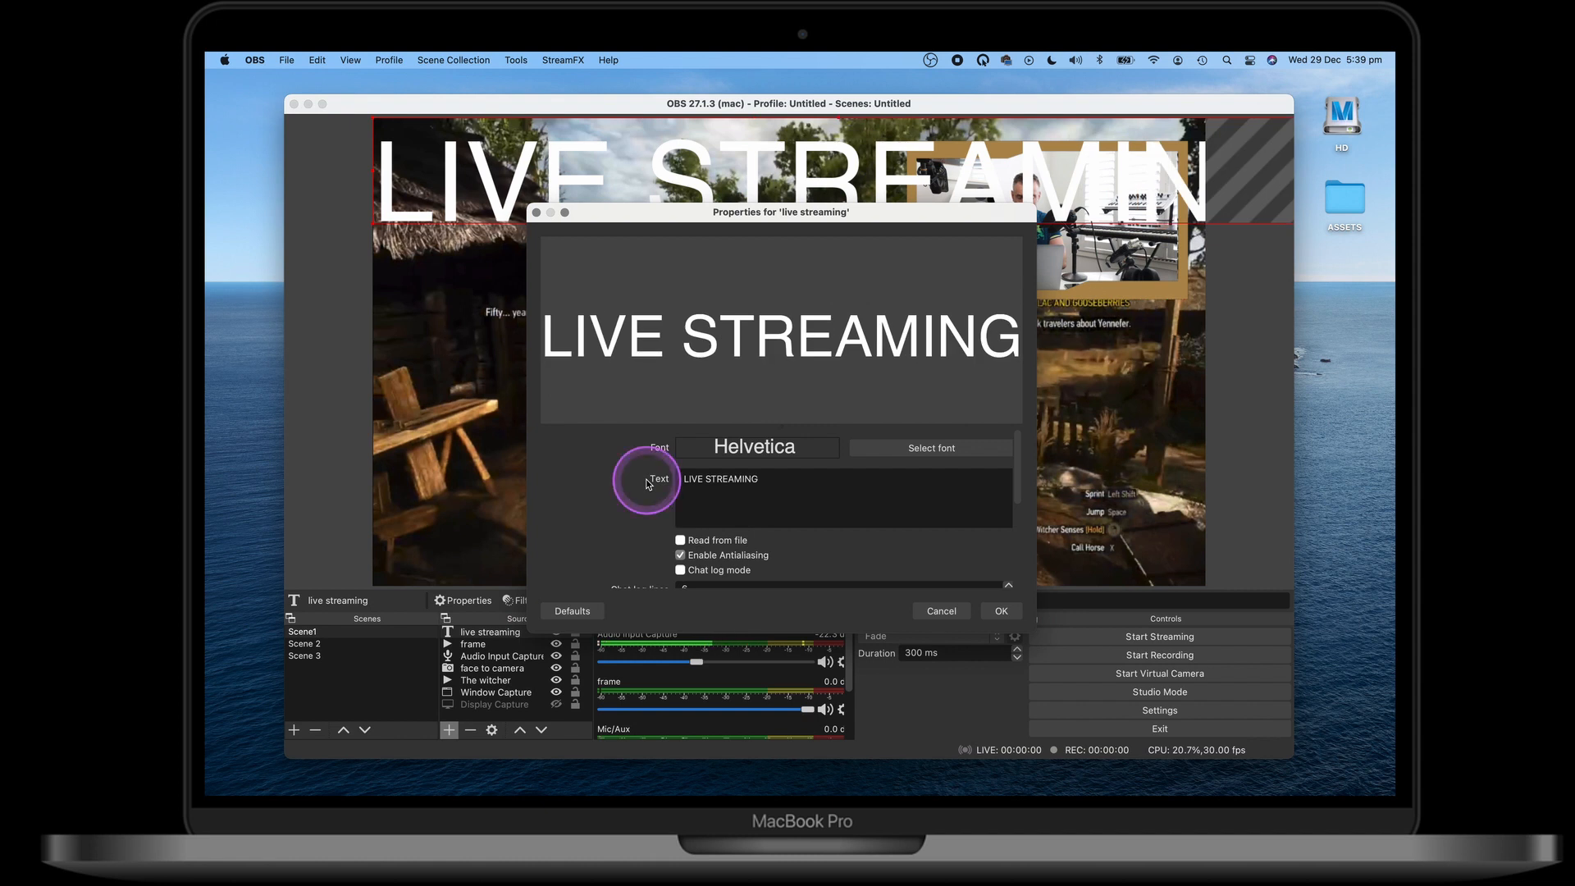
{"action": "left_click", "coordinate": [993, 608]}
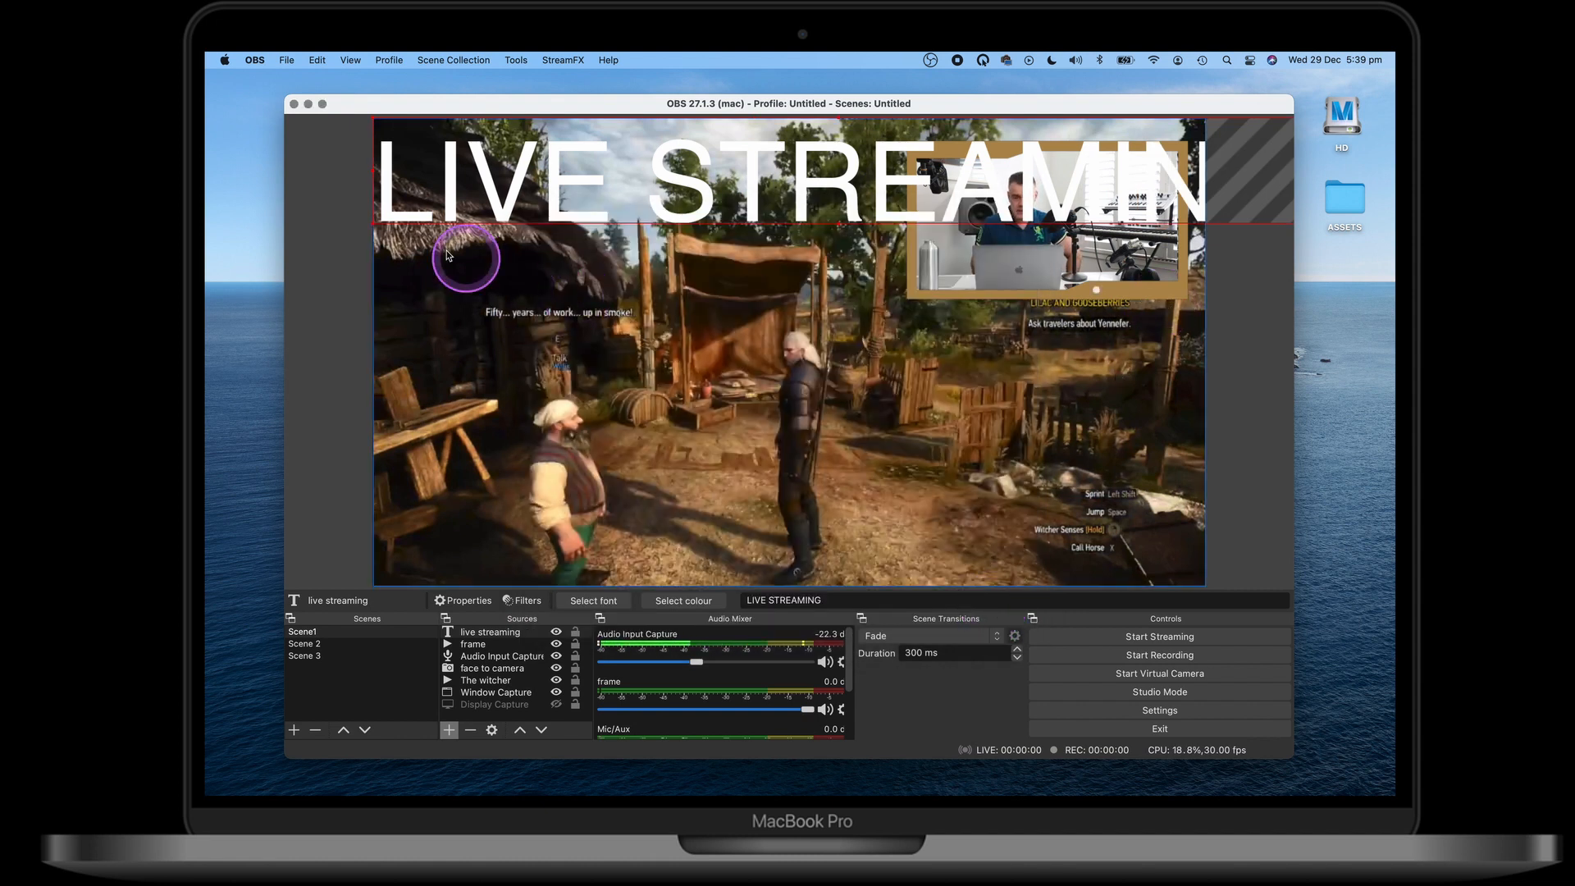
Scale down the LIVE STREAMING text and position it on the lower-right corner of the gold camera frame
{"action": "left_click_drag", "start_coordinate": [372, 222], "coordinate": [995, 152]}
{"action": "left_click_drag", "start_coordinate": [1125, 132], "coordinate": [1095, 277]}
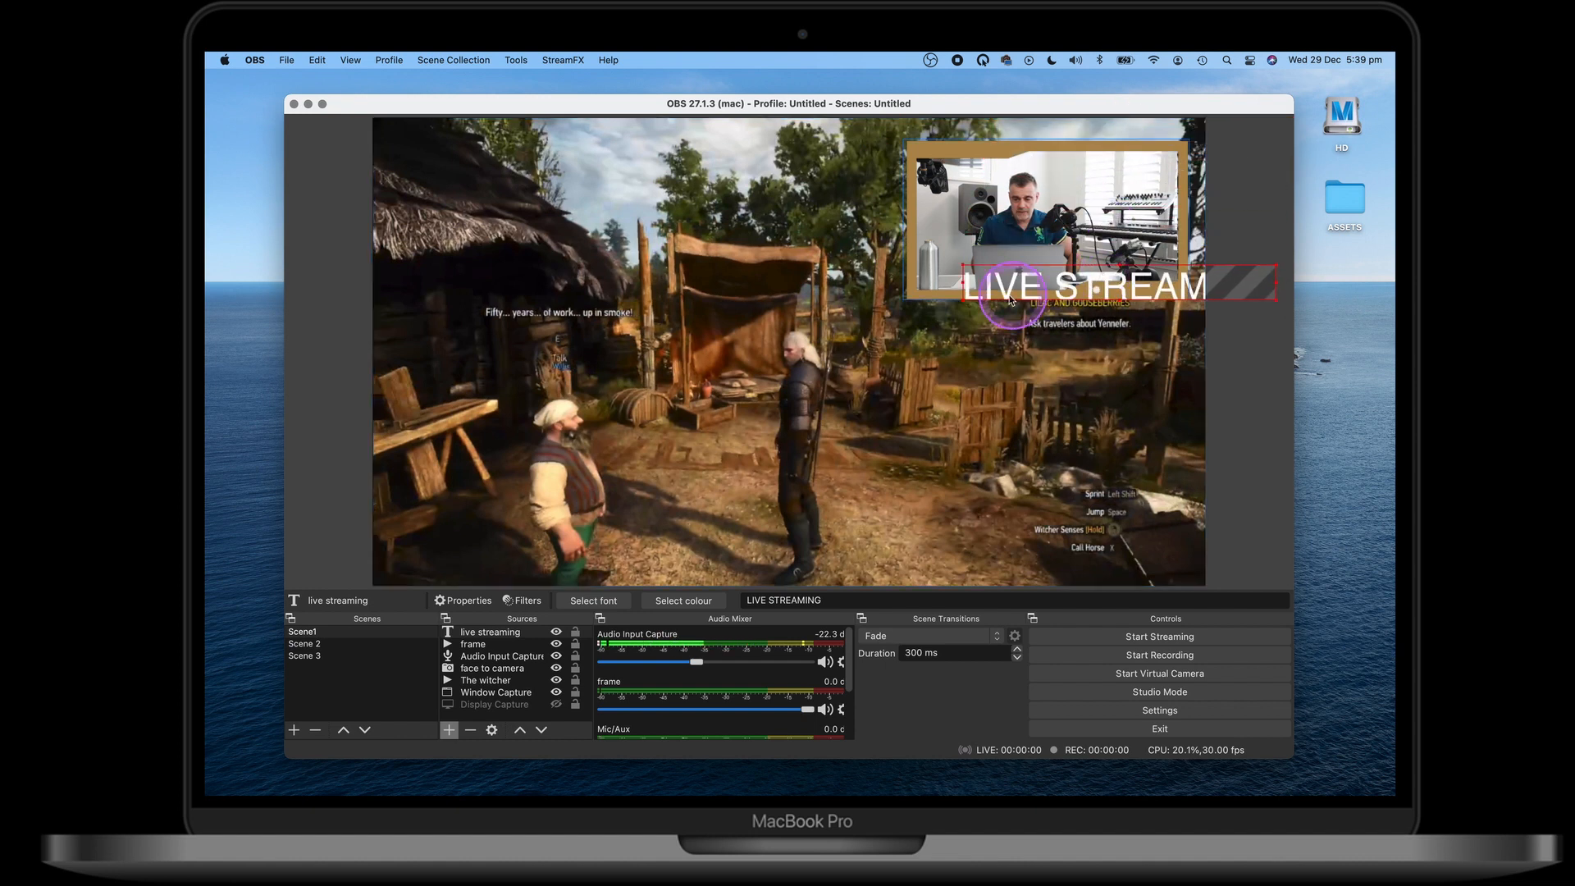
{"action": "left_click_drag", "start_coordinate": [963, 300], "coordinate": [1149, 288]}
{"action": "left_click", "coordinate": [1249, 339]}
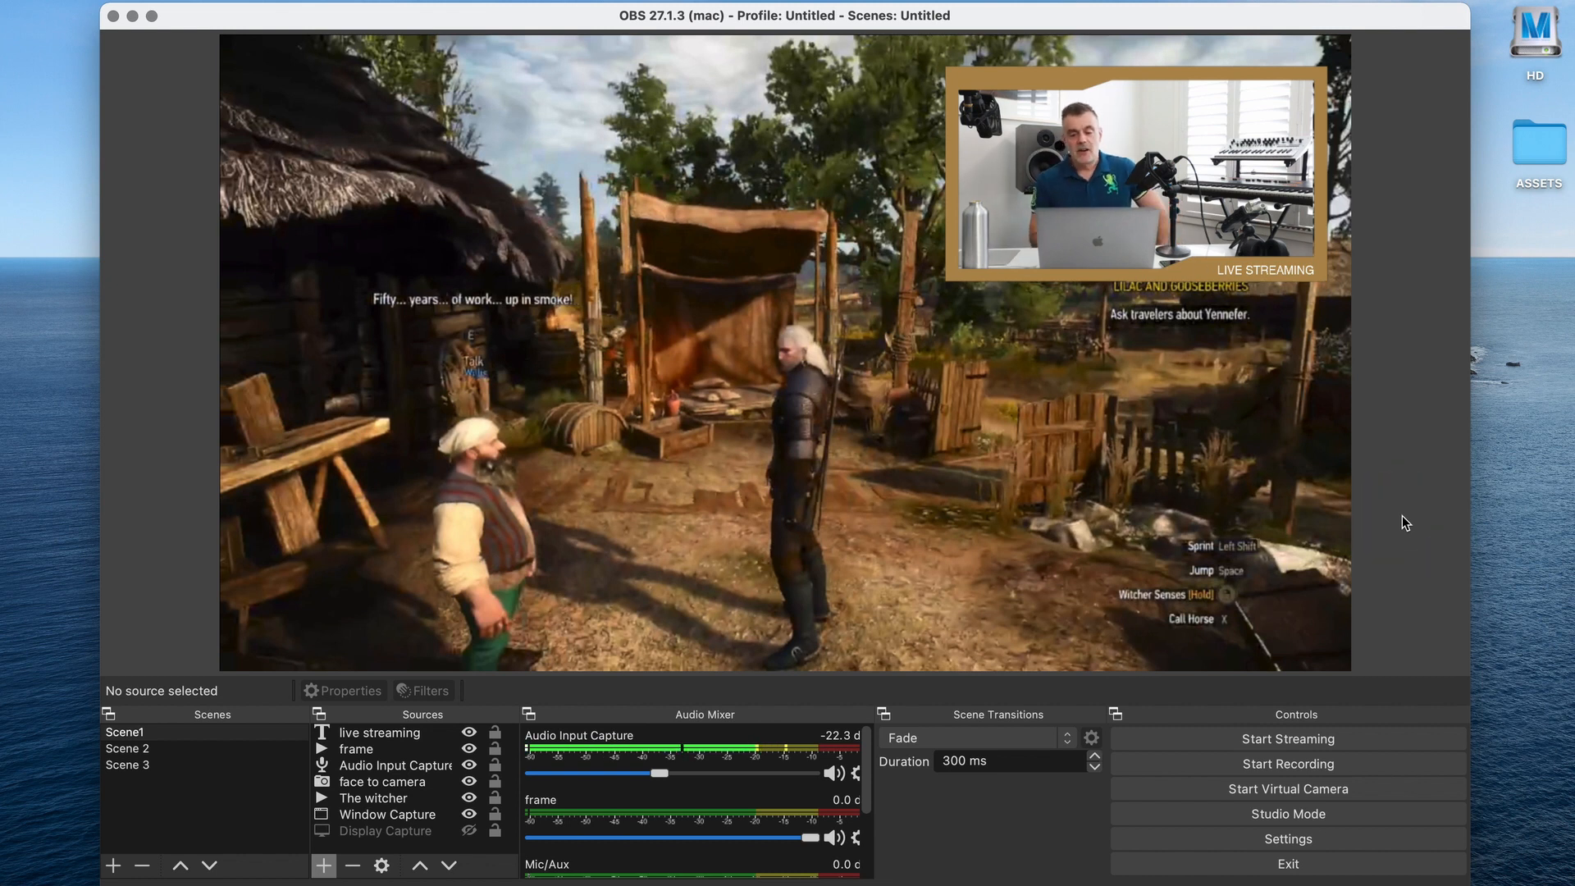
{"action": "left_click", "coordinate": [1276, 268]}
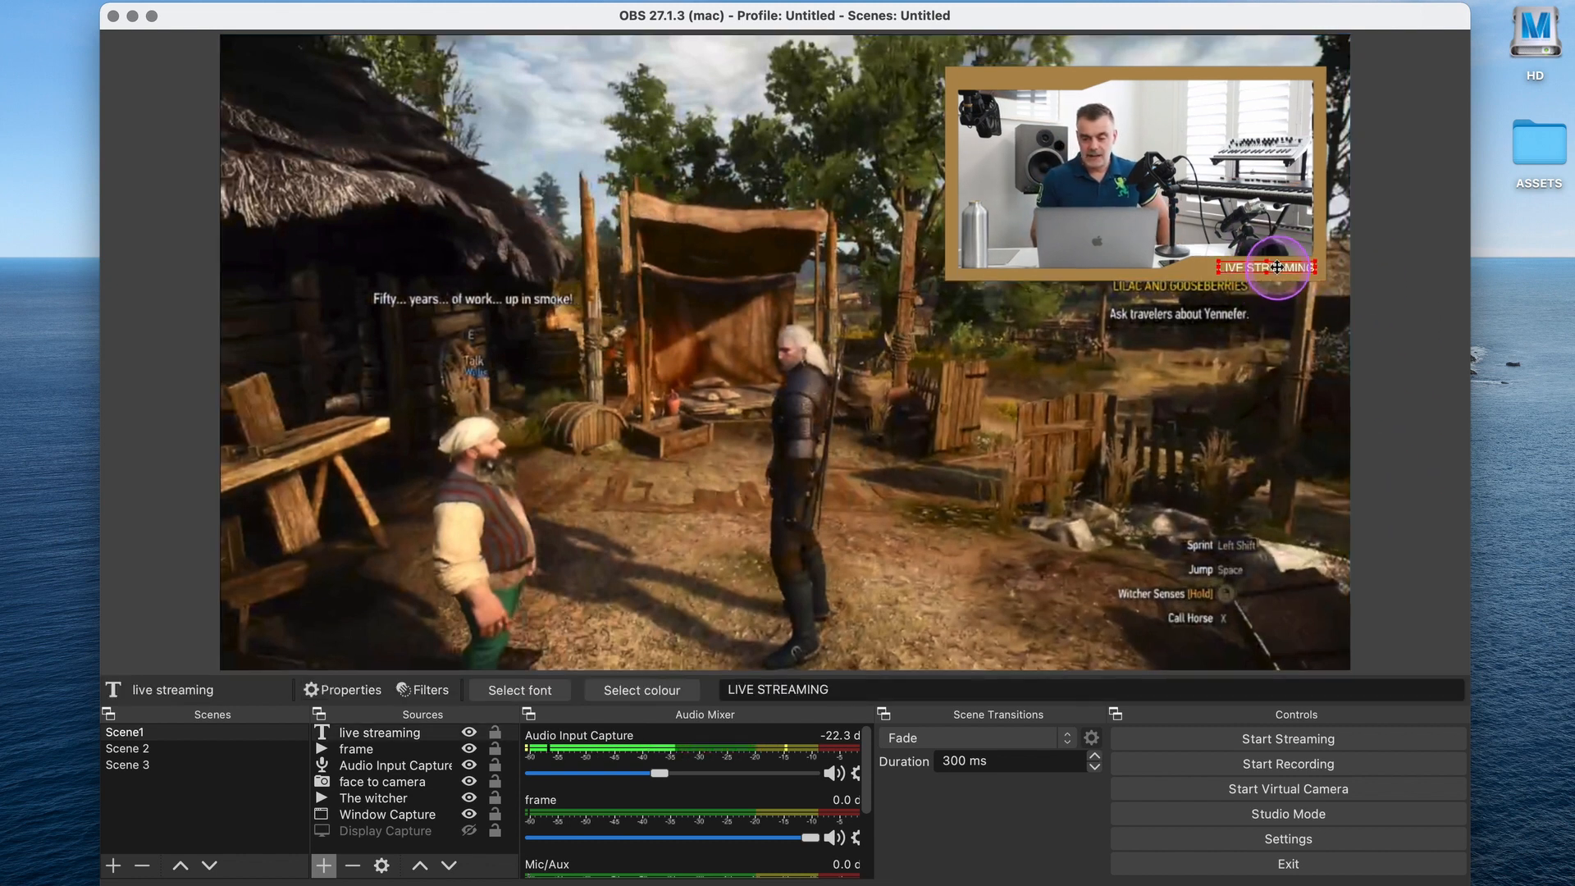
{"action": "left_click", "coordinate": [1418, 354]}
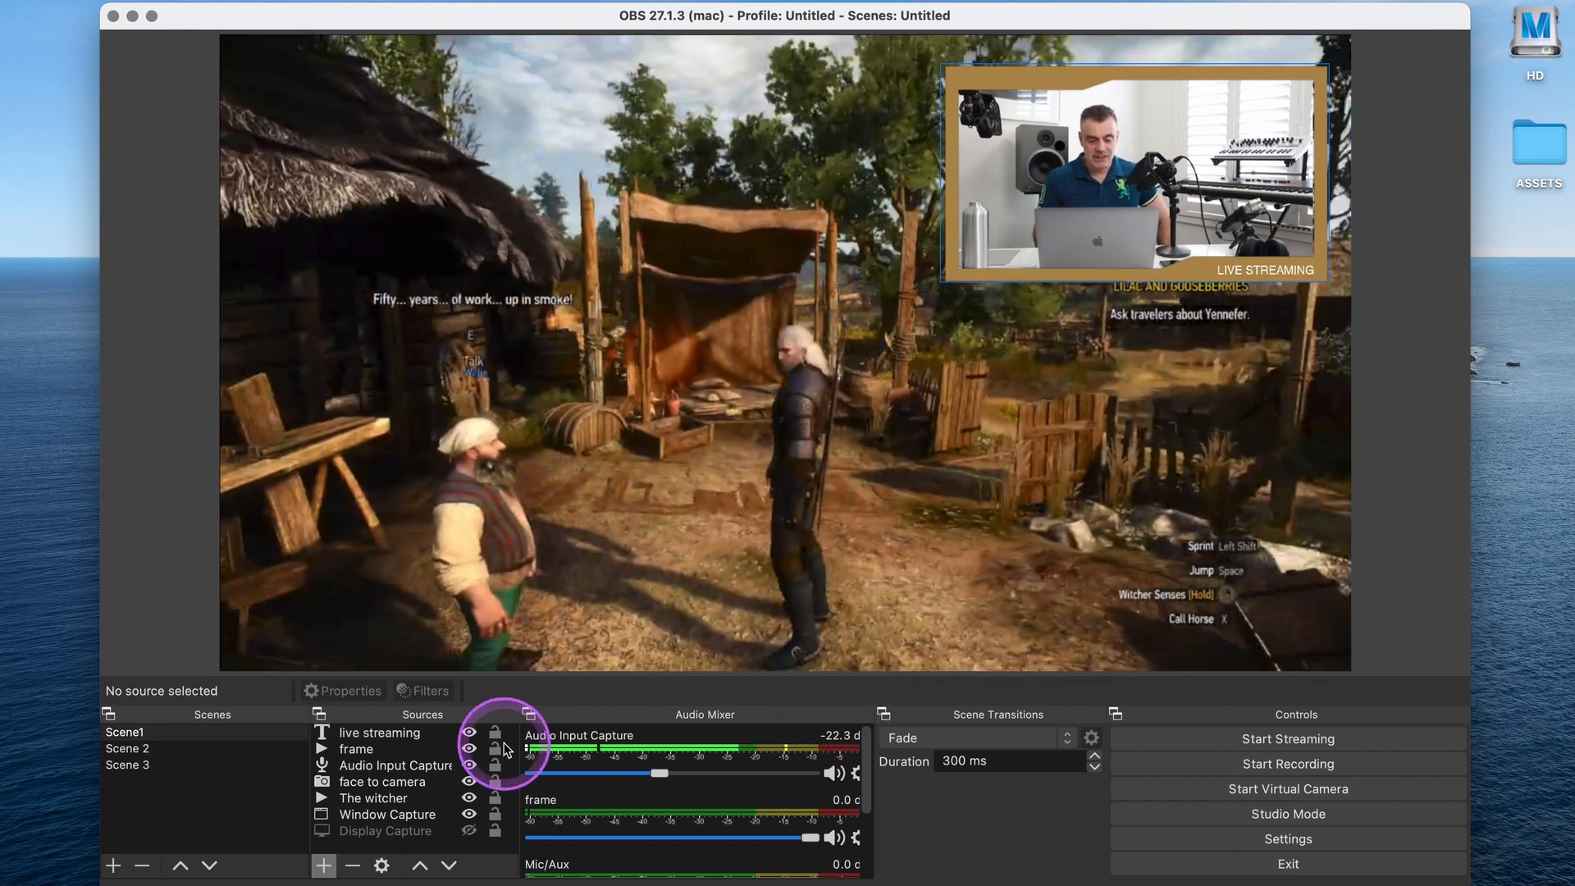
Select The witcher source and start its video playback in Scene1
{"action": "left_click", "coordinate": [395, 799]}
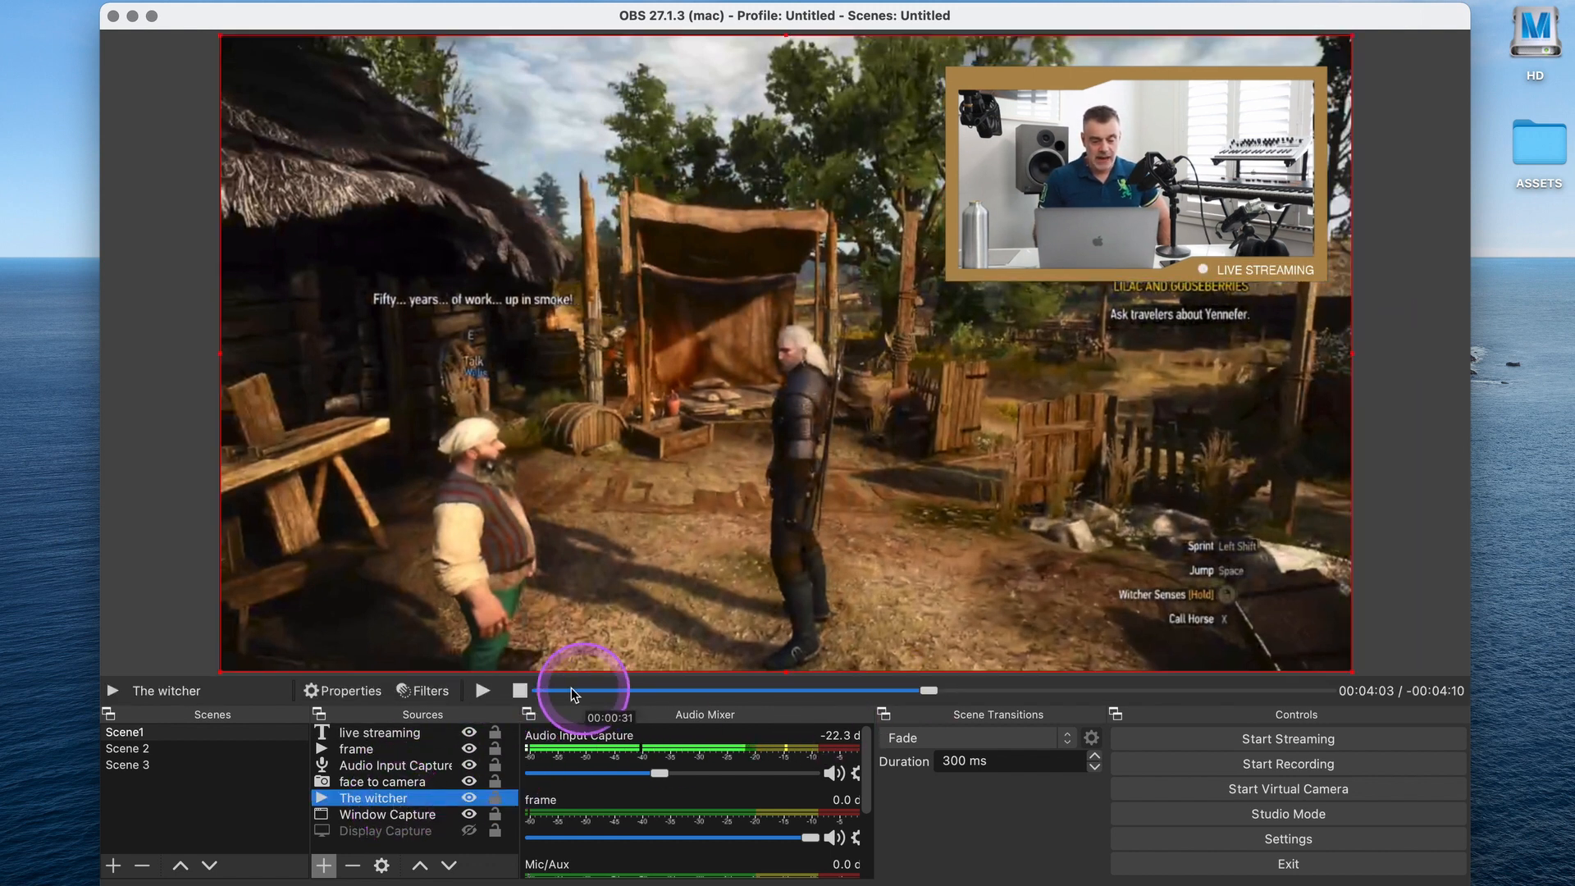
{"action": "left_click", "coordinate": [484, 691]}
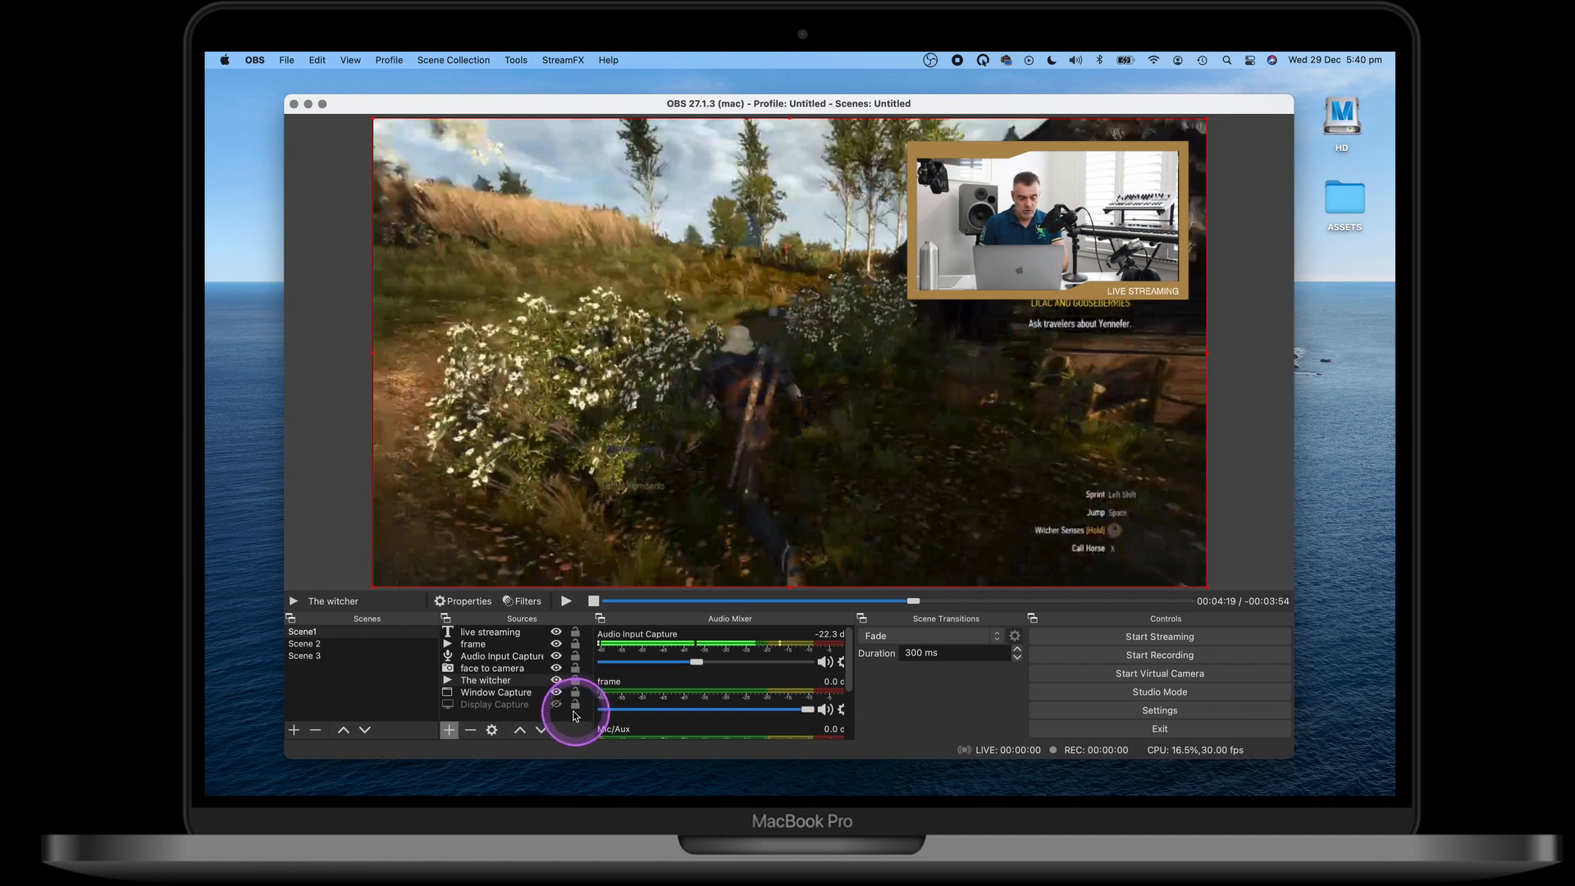
Duplicate Scene1 with all its sources and name the copy "Scene 2"
{"action": "left_click", "coordinate": [495, 634]}
{"action": "left_click", "coordinate": [303, 633]}
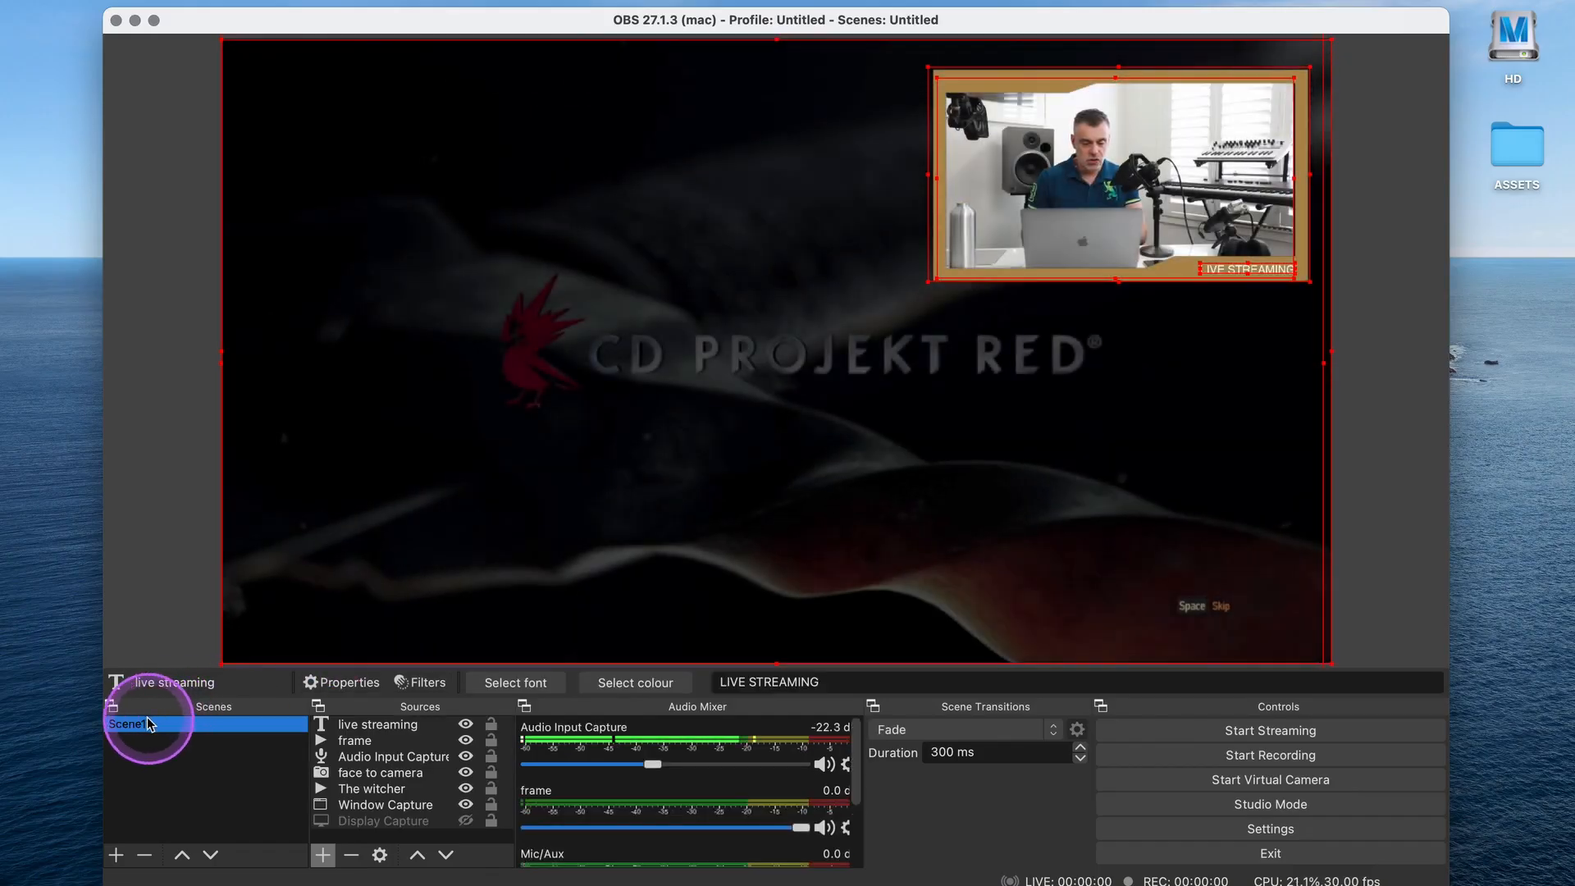
{"action": "right_click", "coordinate": [132, 733]}
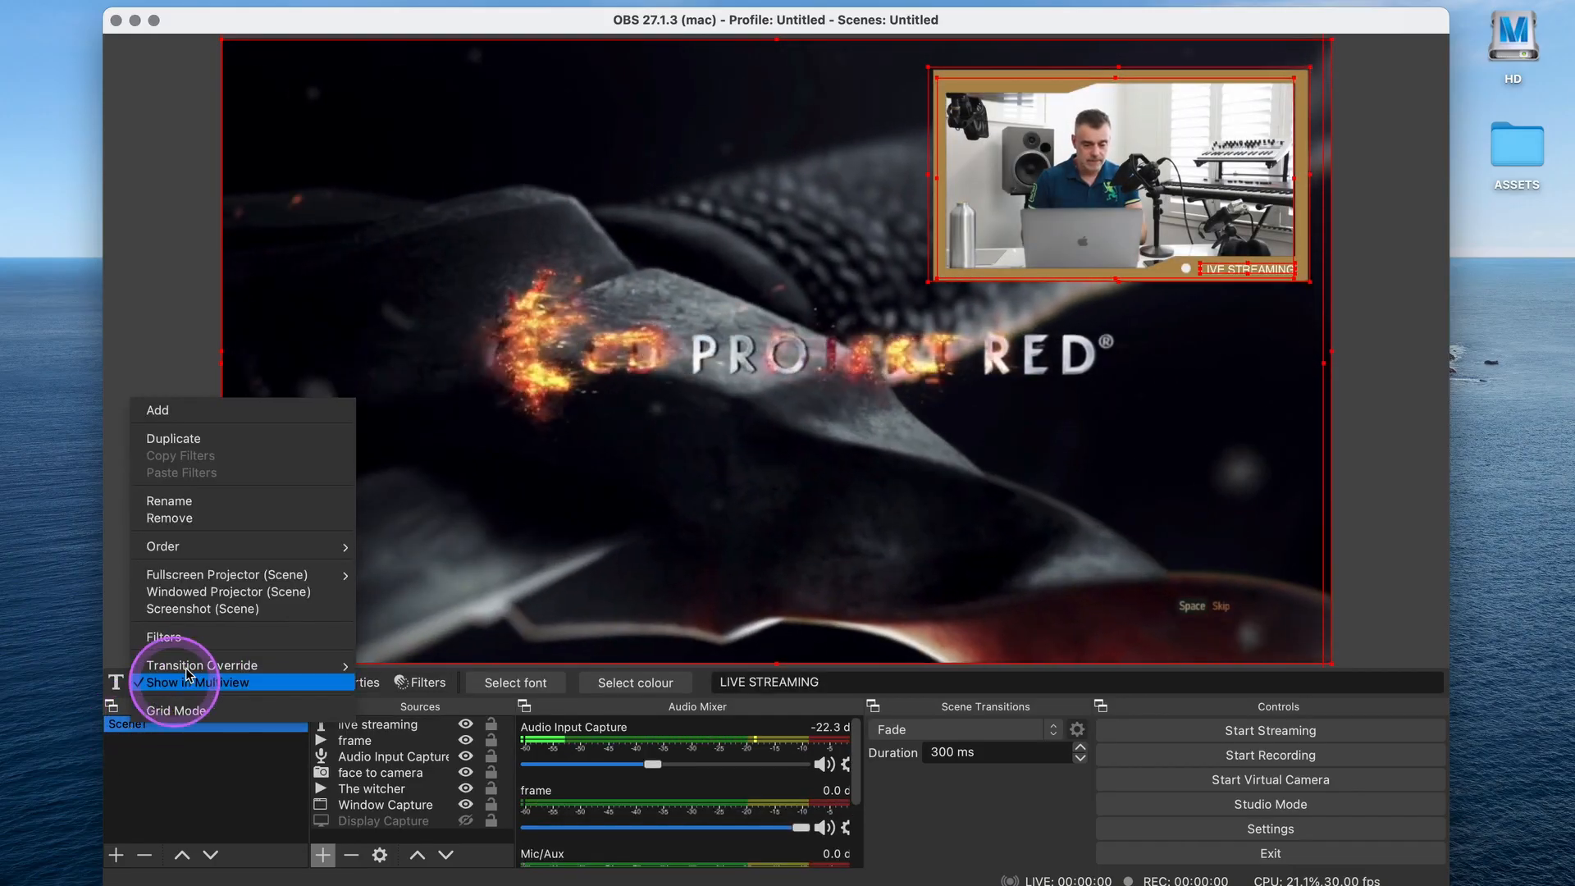
{"action": "left_click", "coordinate": [238, 436]}
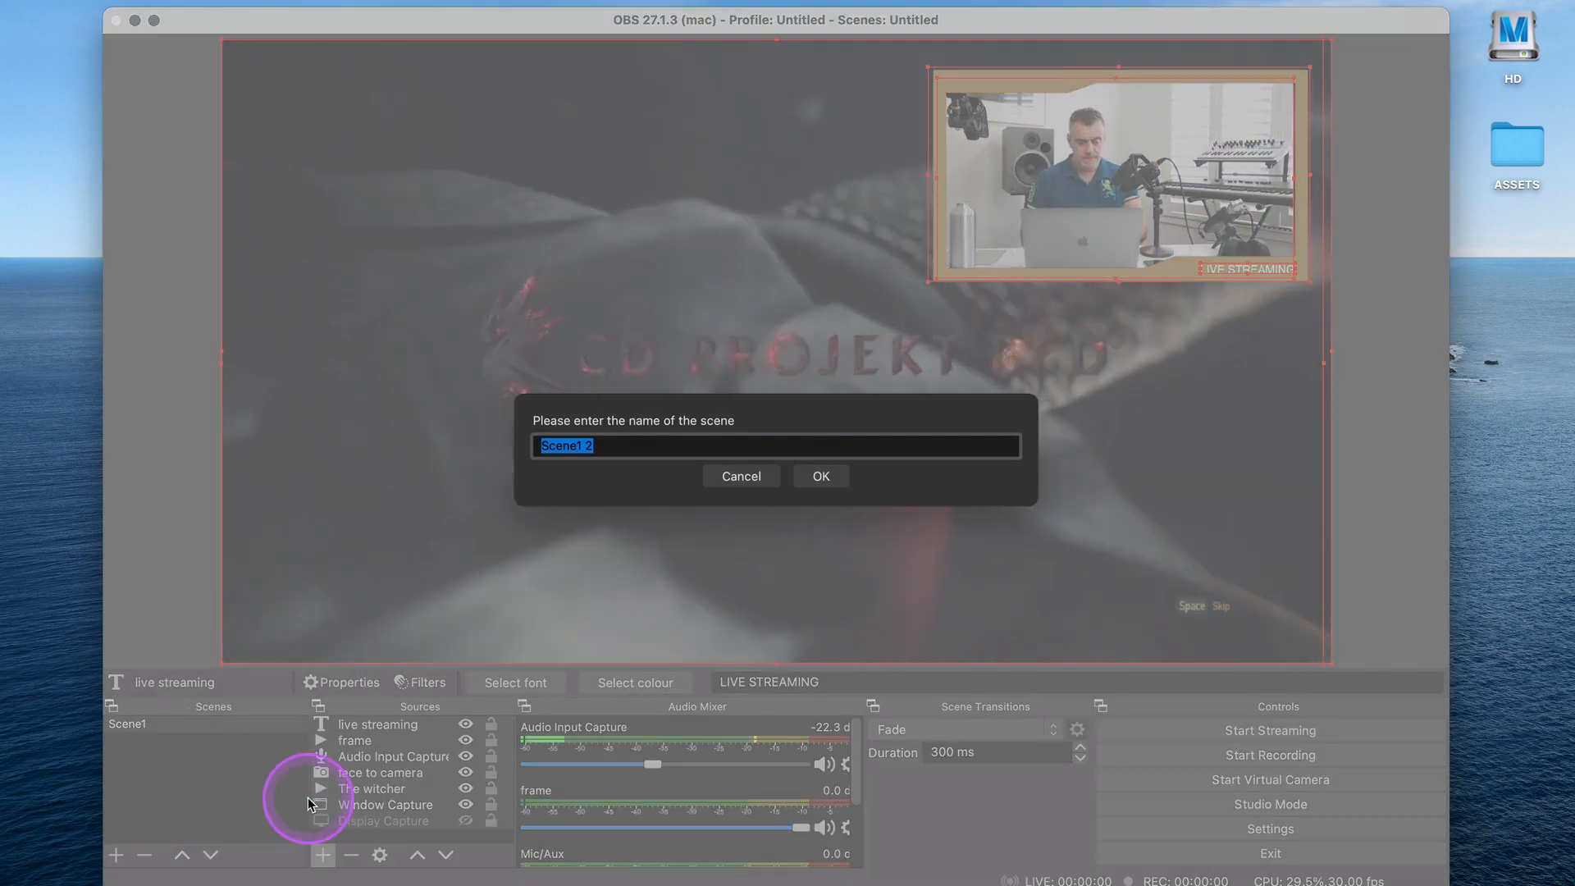
{"action": "type", "text": "Scene 2"}
{"action": "key", "text": "Return"}
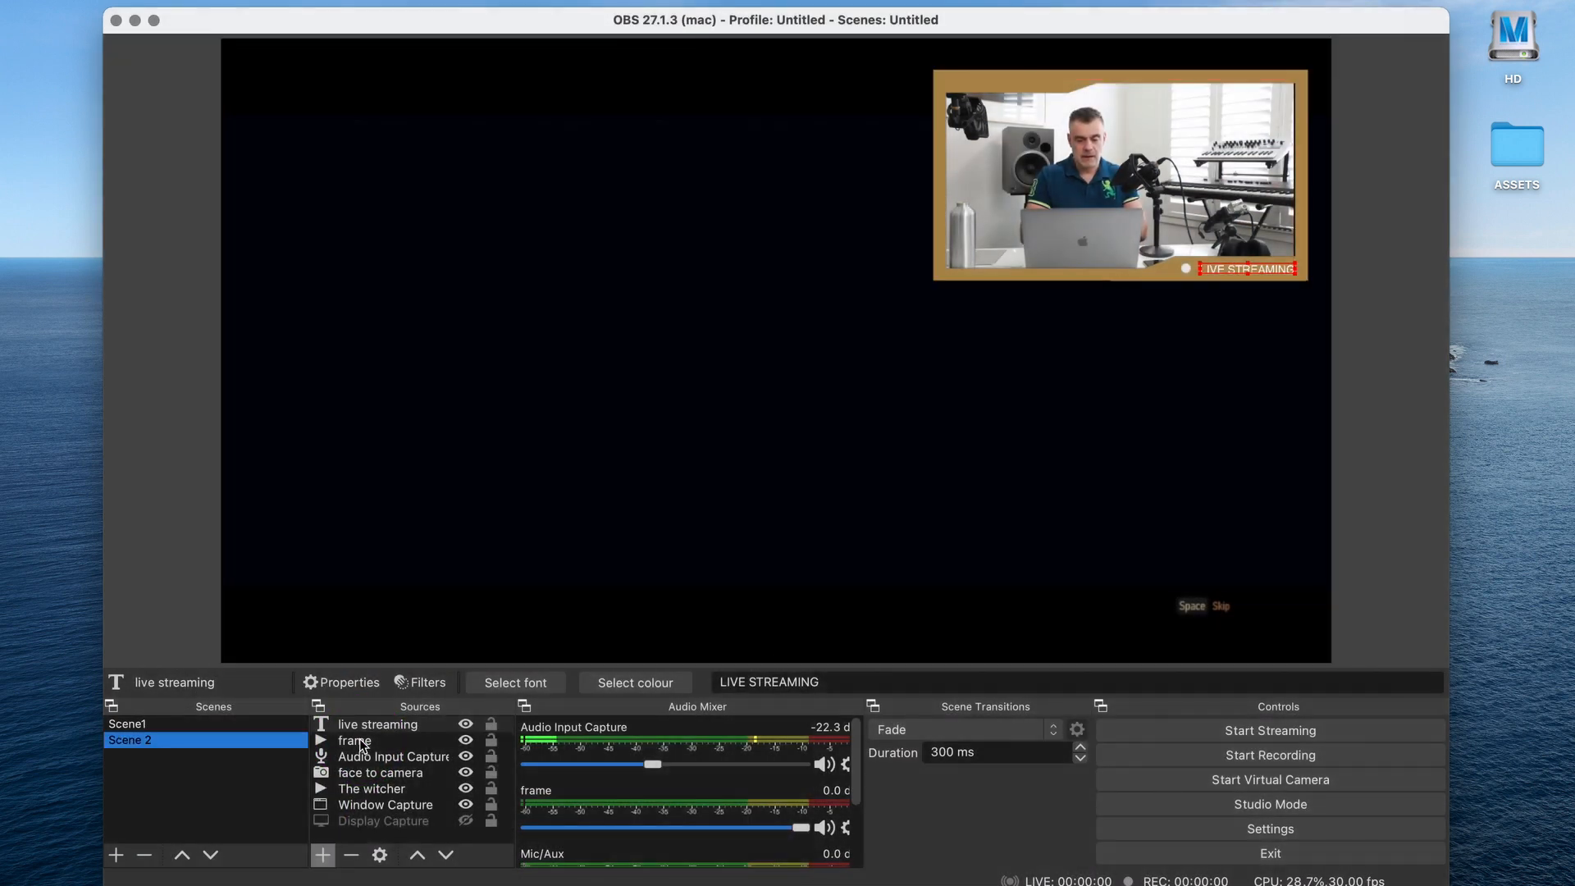
Switch back and forth between Scene1 and Scene 2 to compare them, finishing on Scene 2
{"action": "left_click", "coordinate": [148, 725]}
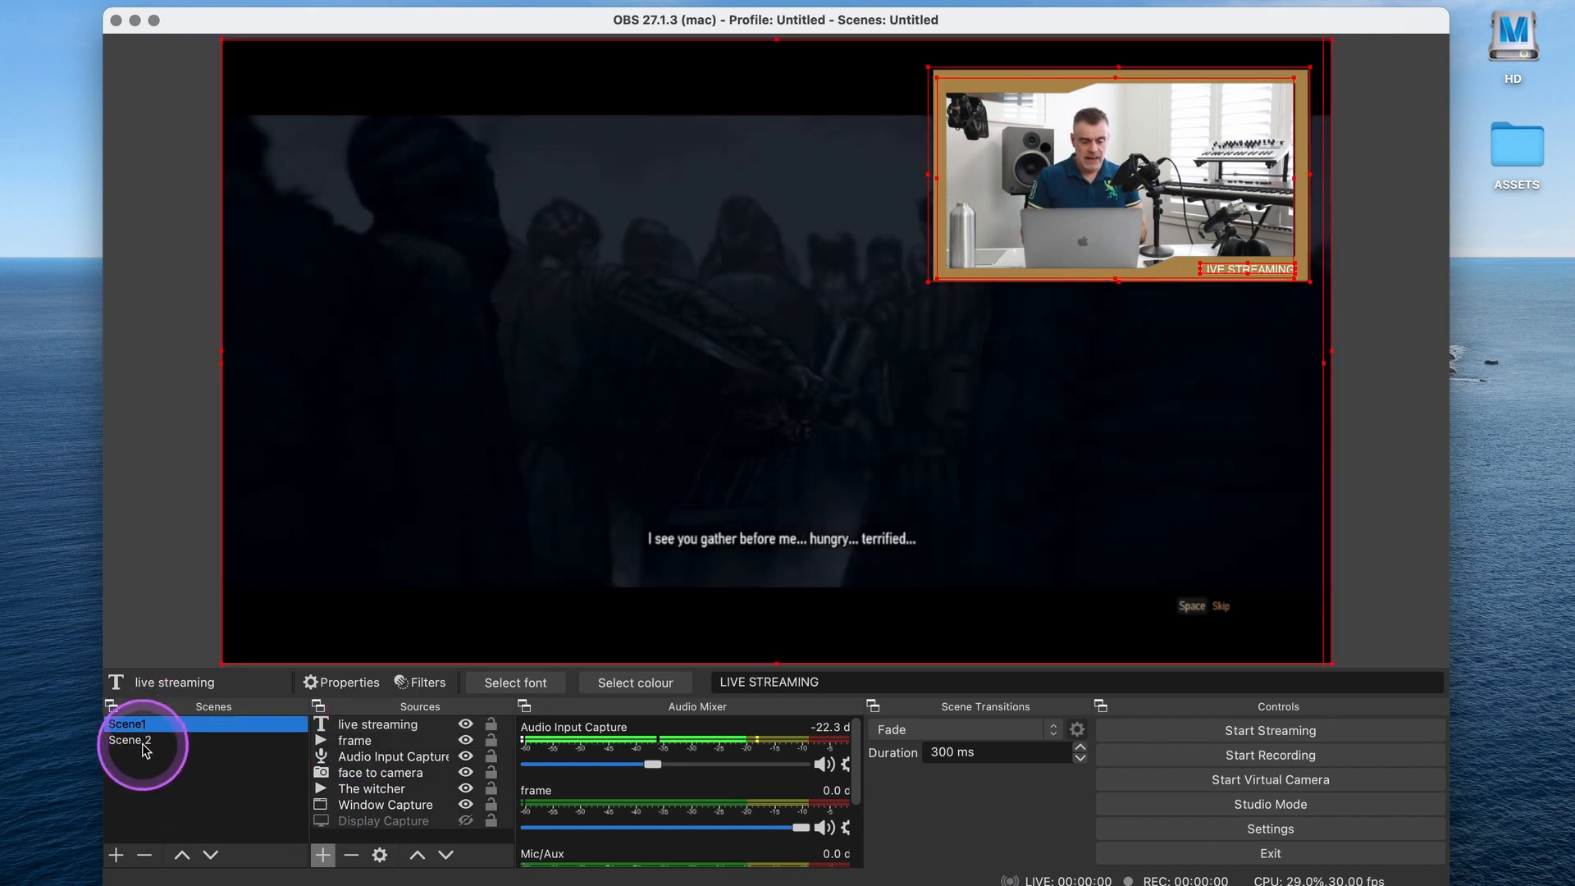
{"action": "left_click", "coordinate": [139, 741]}
{"action": "left_click", "coordinate": [138, 723]}
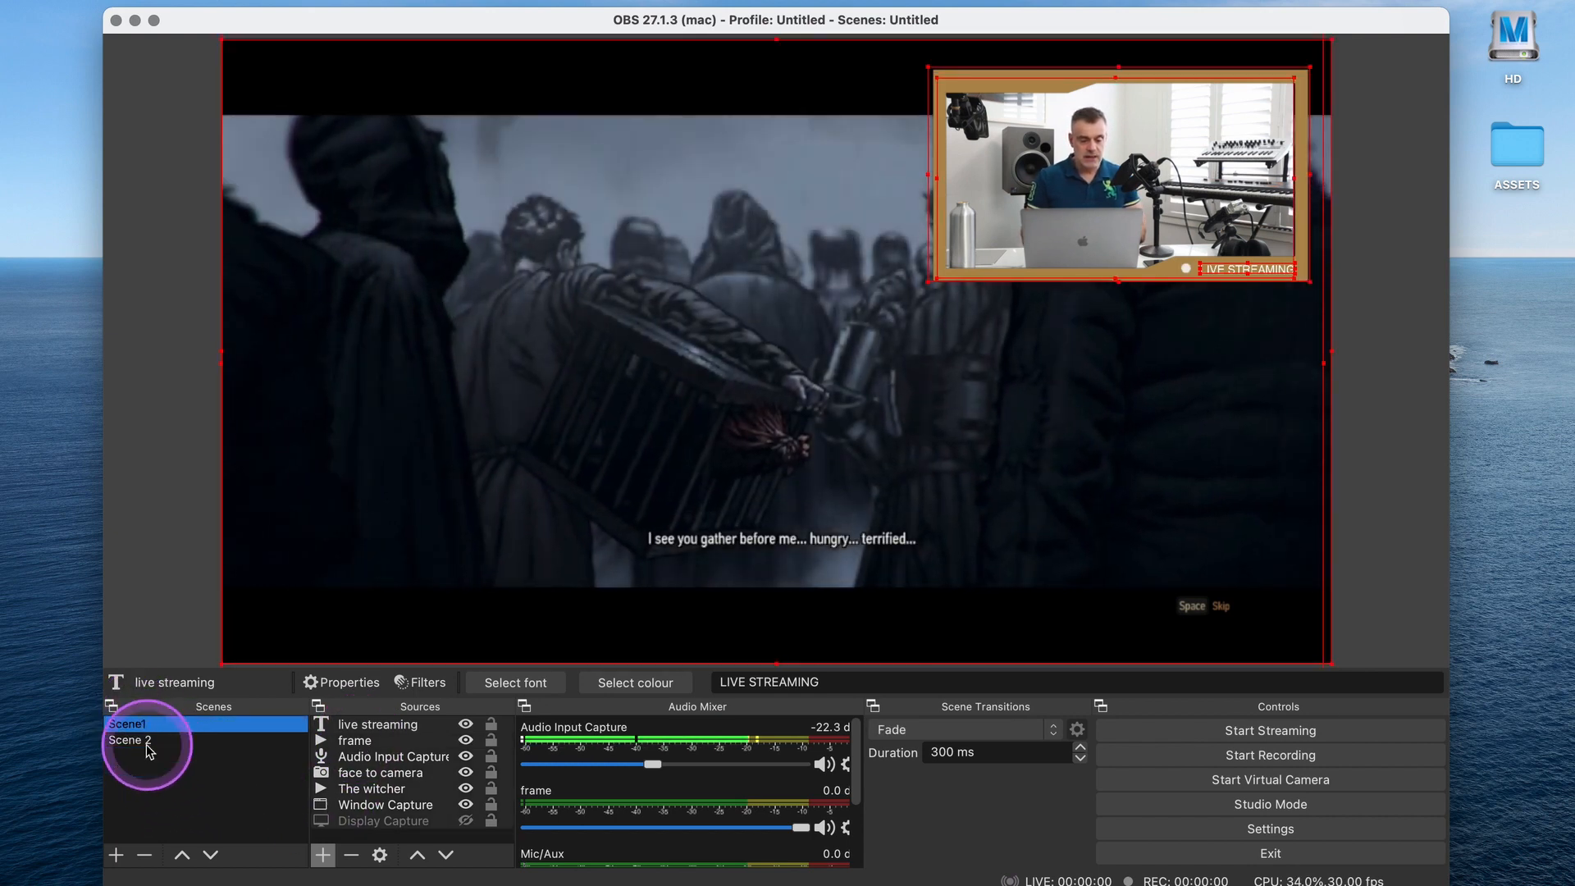
{"action": "left_click", "coordinate": [140, 741]}
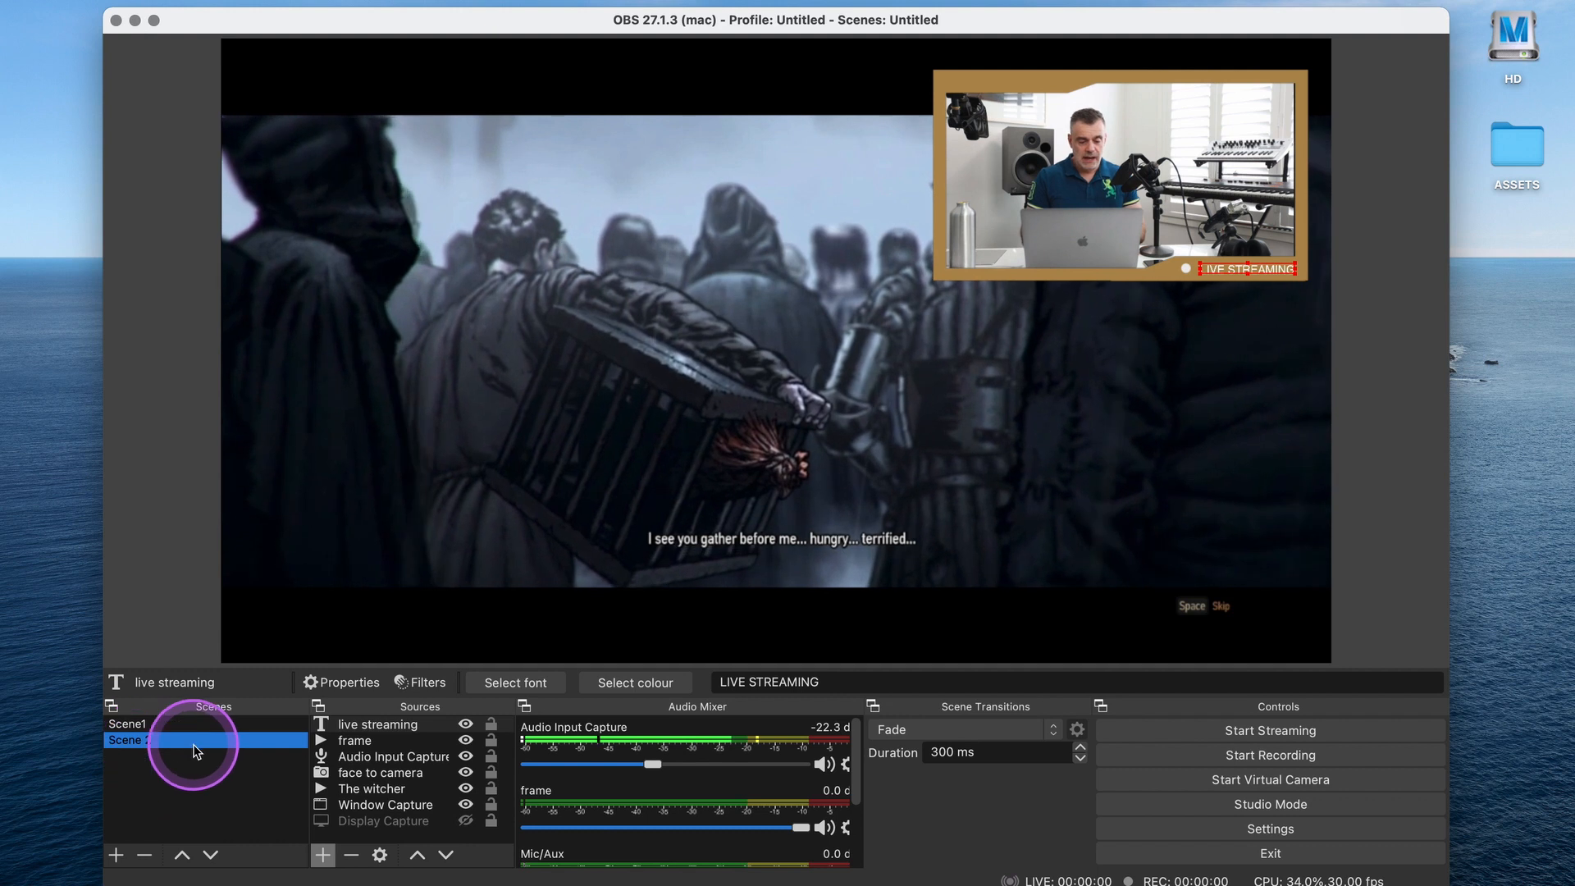
Group the live streaming, frame and face to camera sources in Scene 2 and name the group "PIP Window"
{"action": "left_click", "coordinate": [1068, 163]}
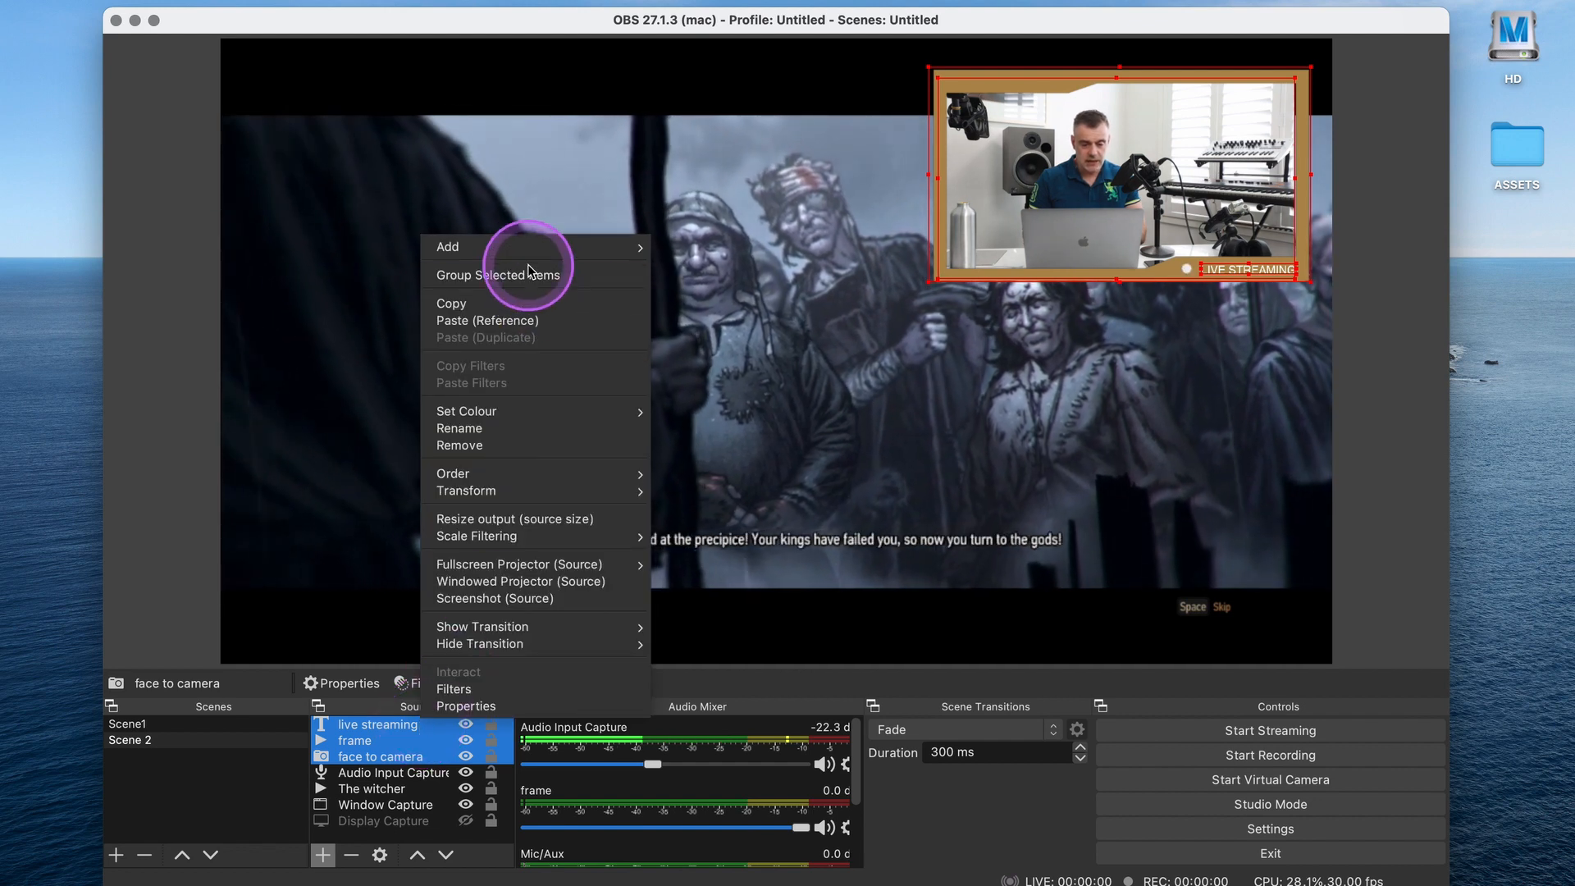
{"action": "left_click", "coordinate": [528, 275]}
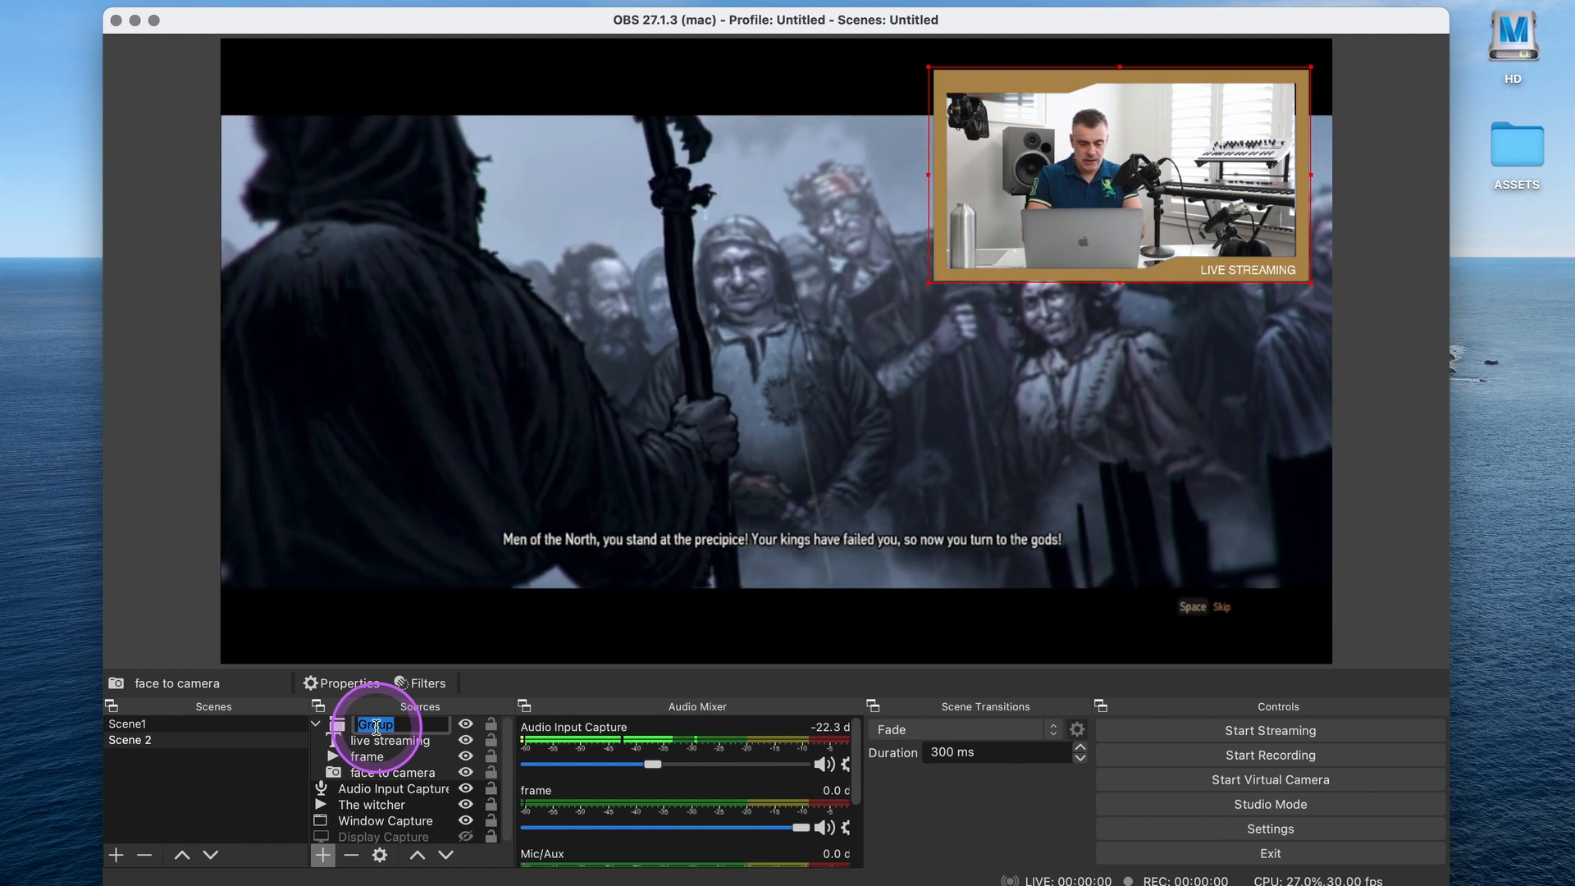
{"action": "type", "text": "PIP Window"}
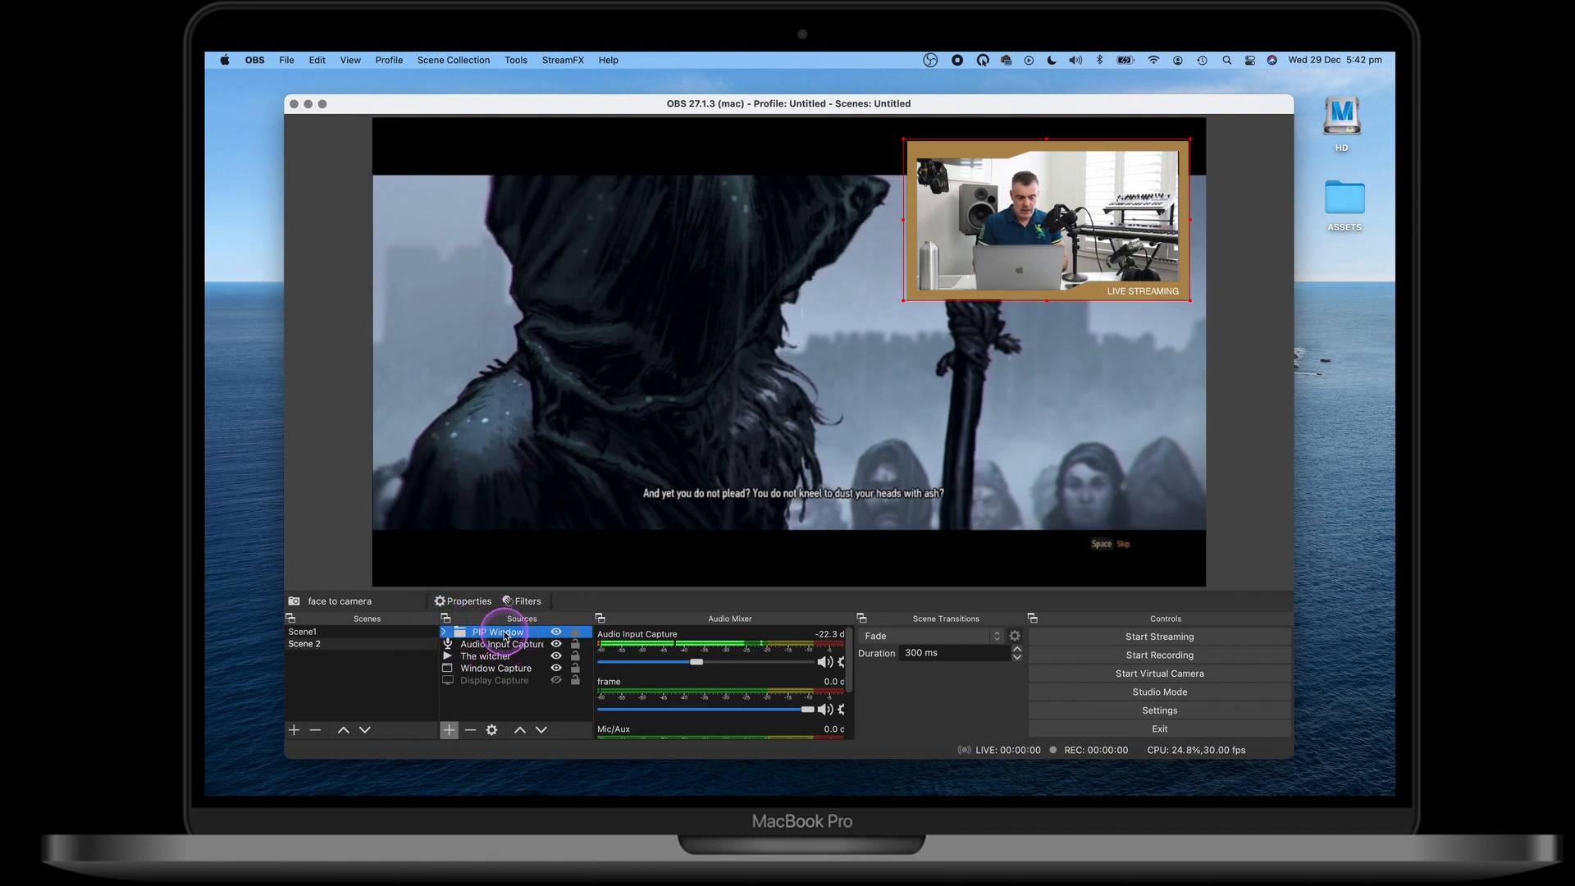
Move the PIP Window group to the lower-left corner of the canvas in Scene 2 and compare the placement with Scene1
{"action": "left_click_drag", "start_coordinate": [1077, 214], "coordinate": [607, 461]}
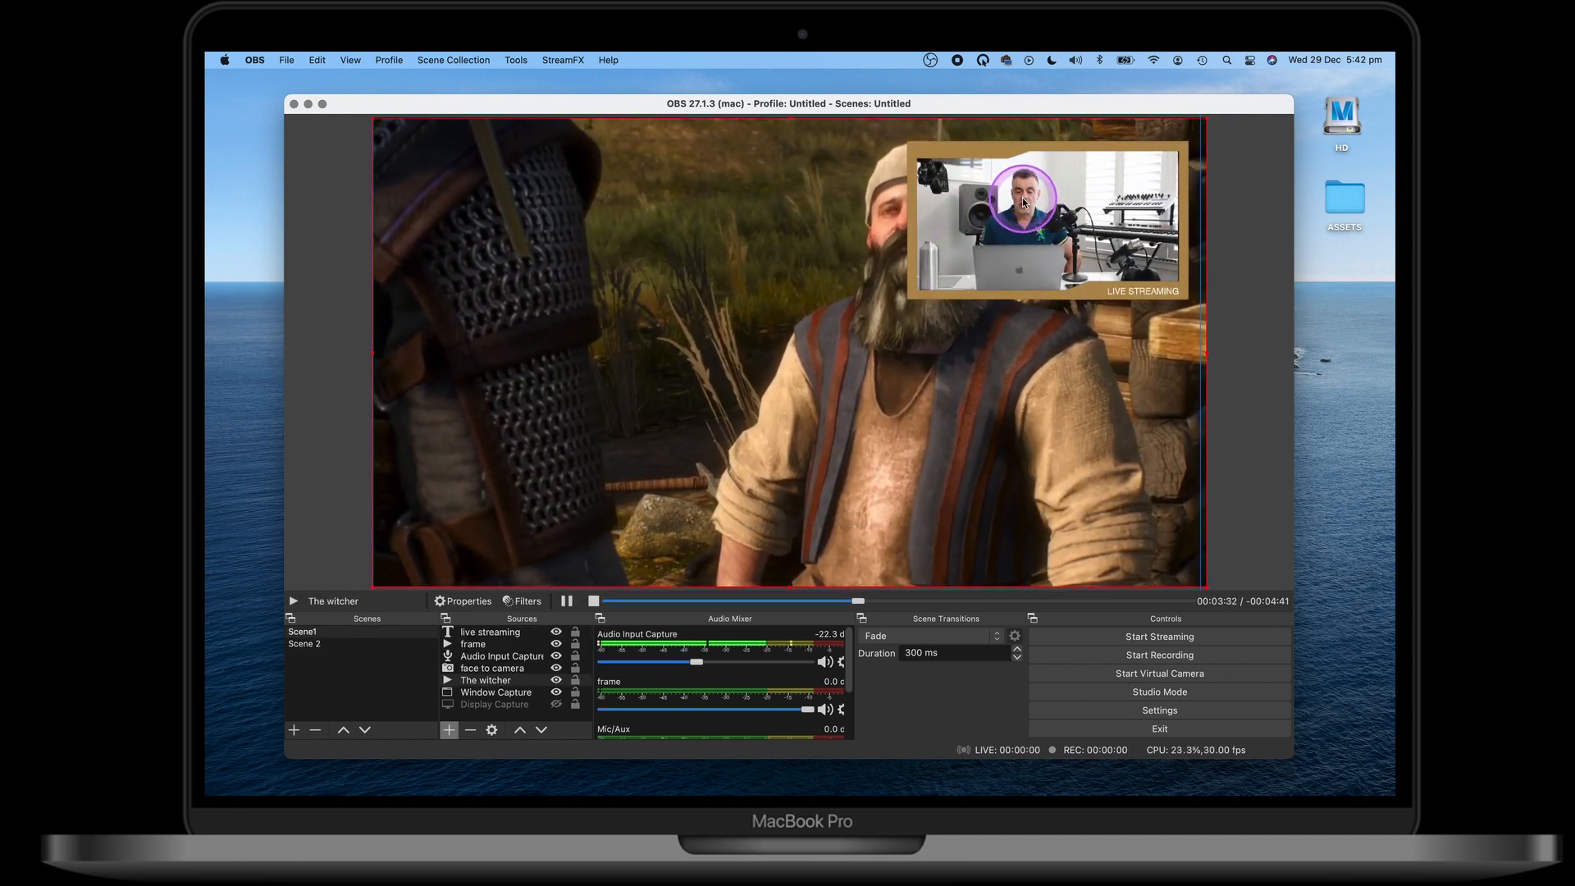
{"action": "left_click", "coordinate": [307, 645]}
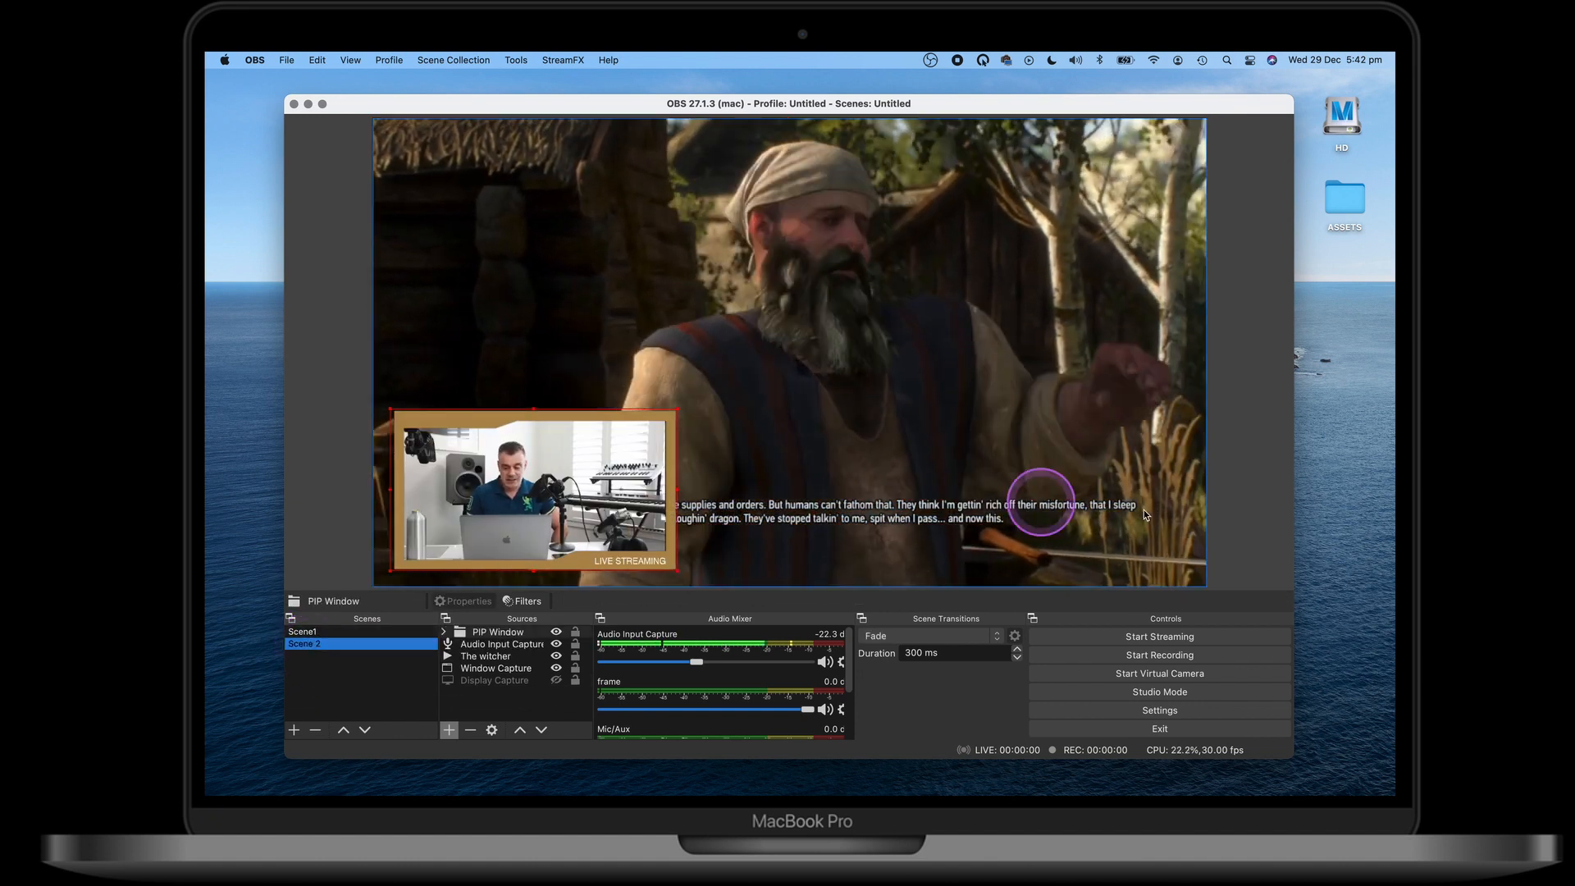
Use Studio Mode to transition the program output to Scene1 with Fade (900ms), and leave Studio Mode
{"action": "left_click", "coordinate": [1198, 695]}
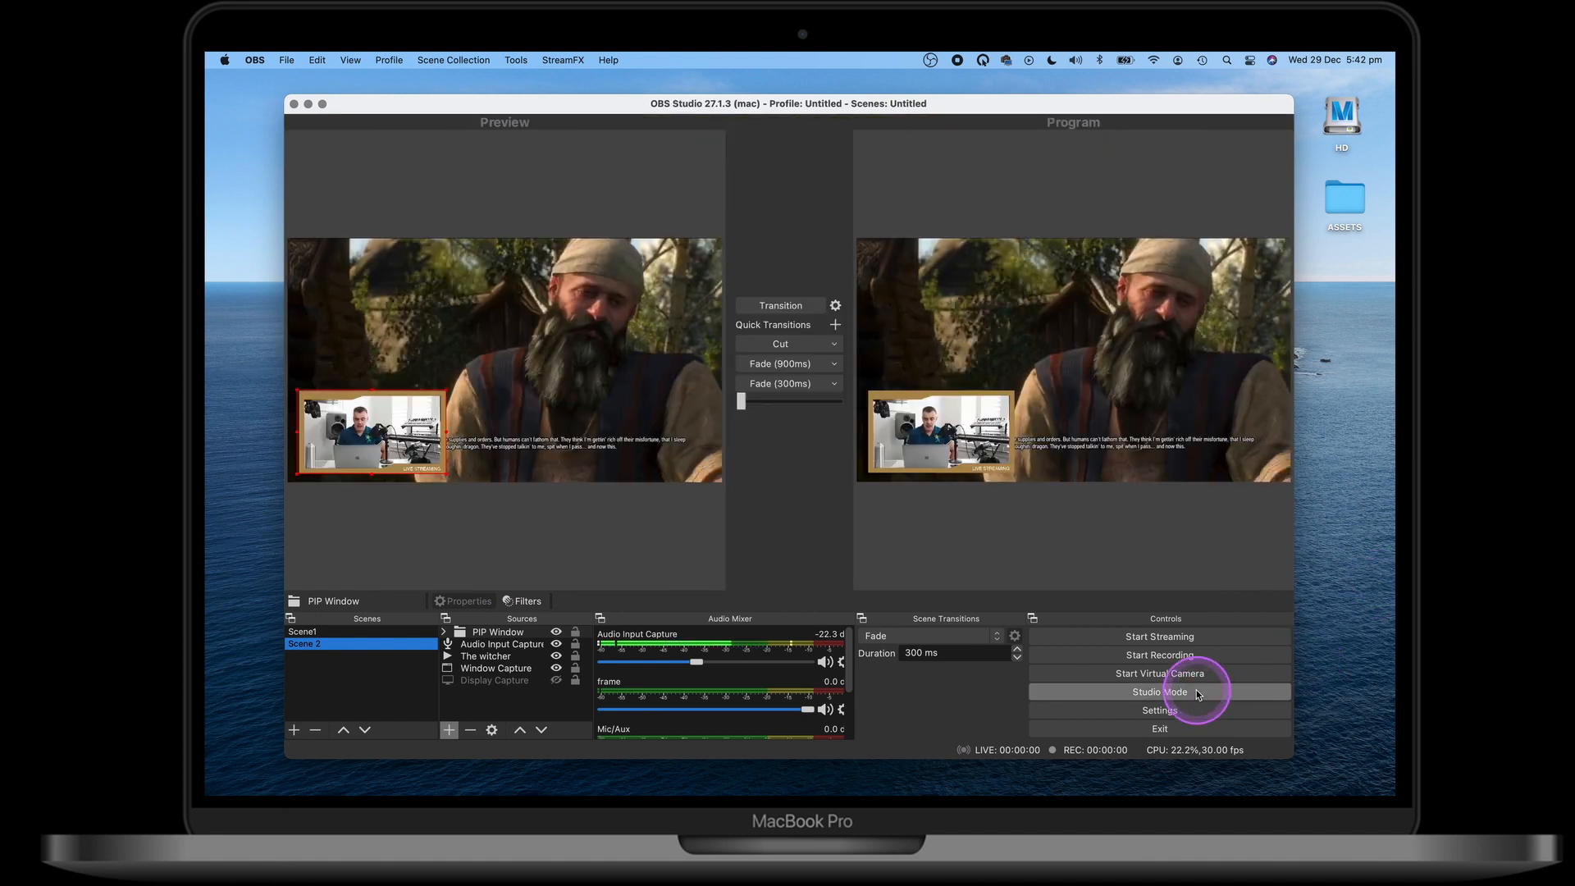
{"action": "left_click", "coordinate": [305, 633]}
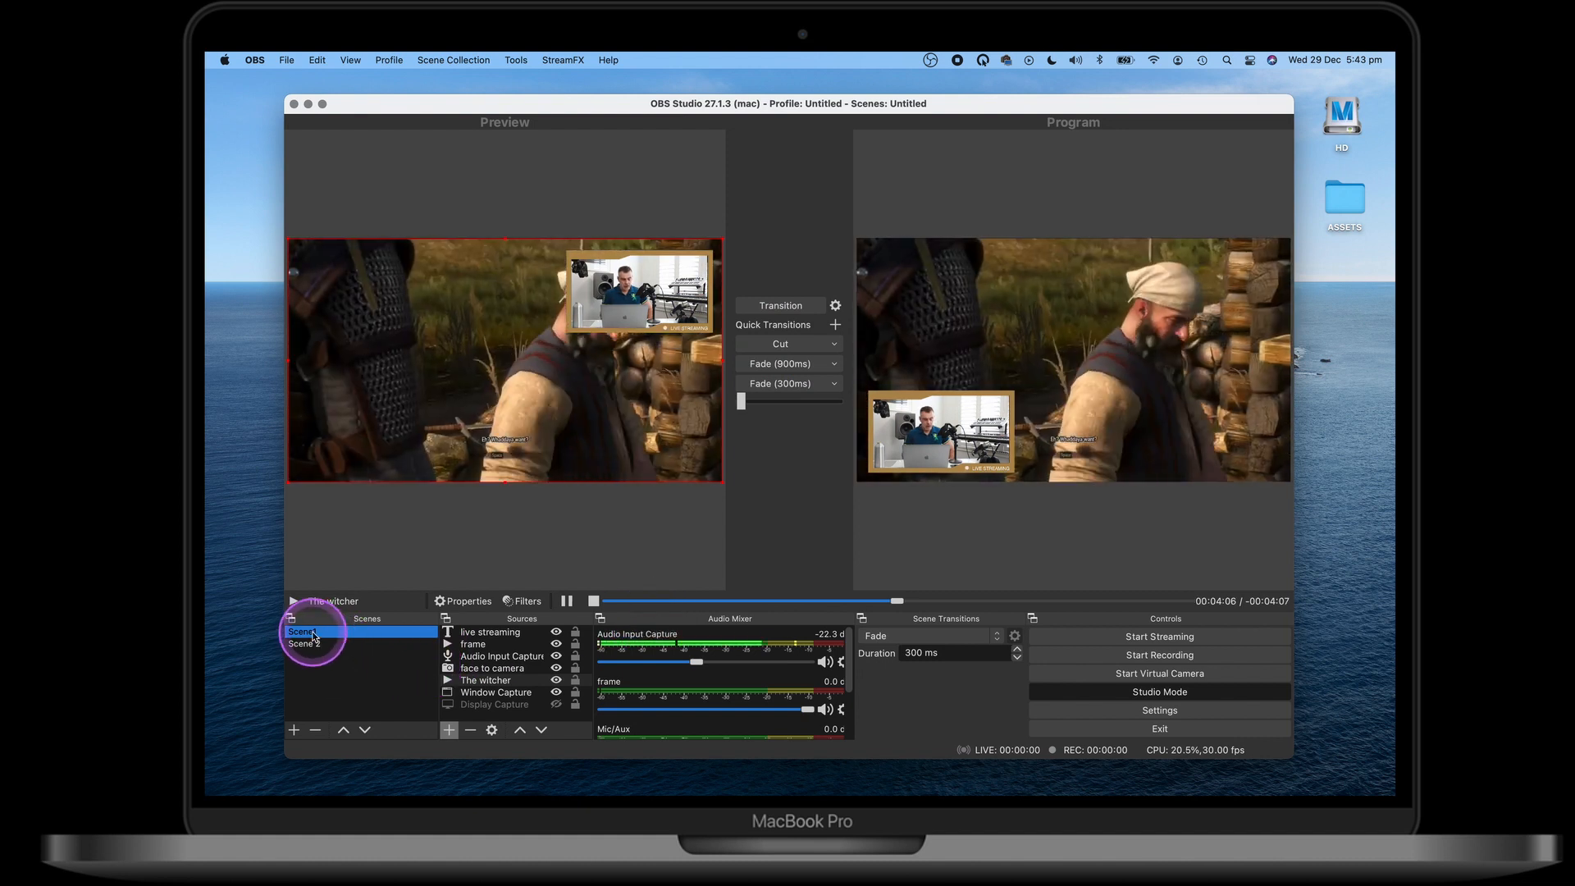
{"action": "left_click", "coordinate": [797, 363]}
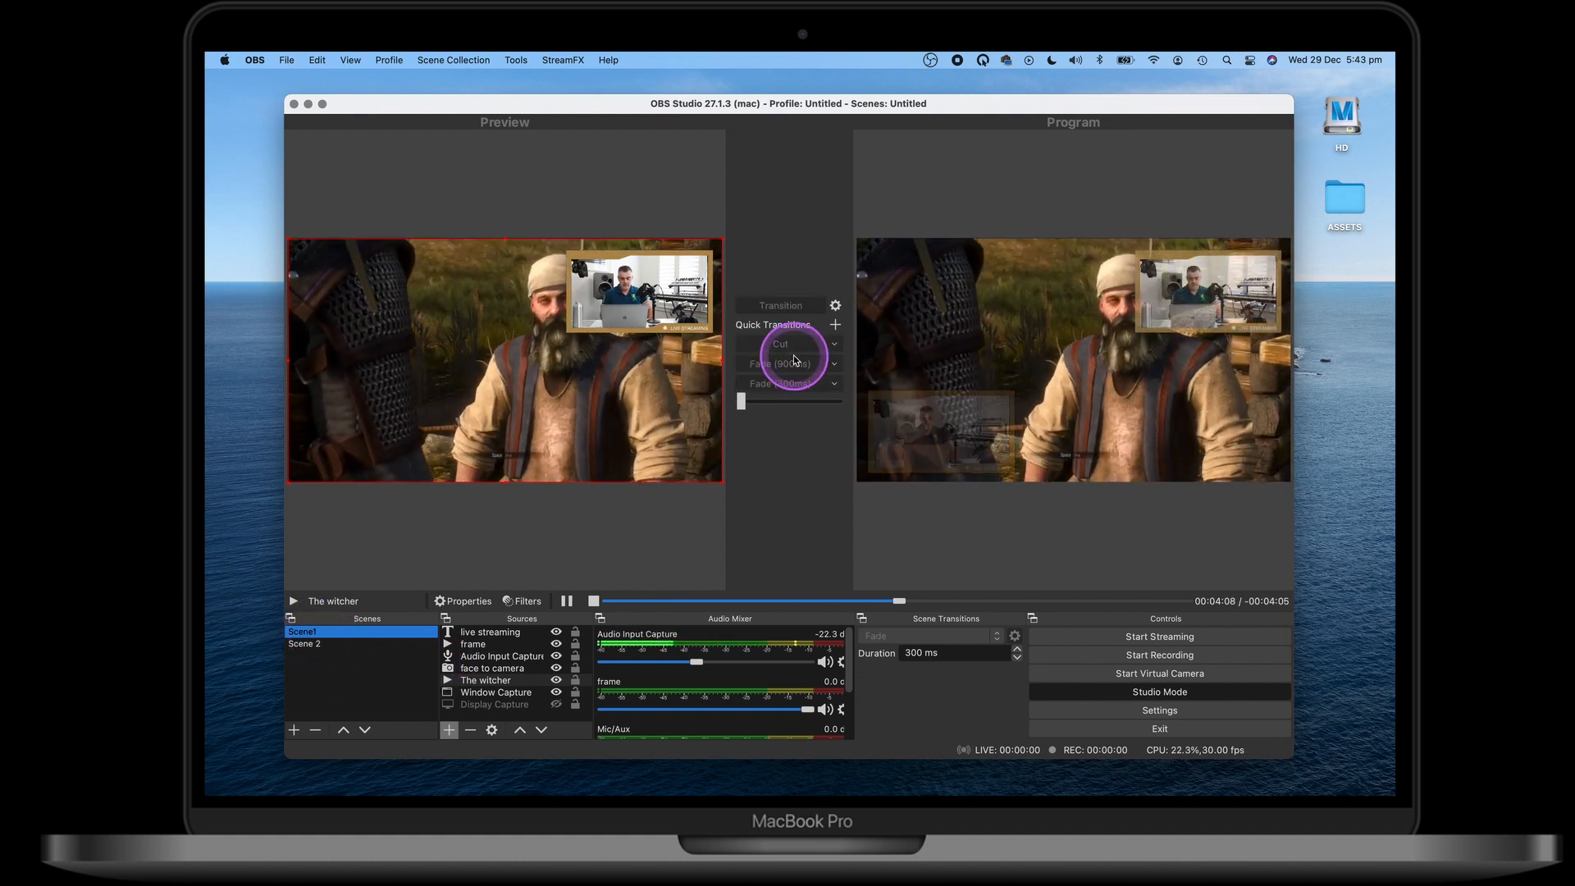
{"action": "left_click", "coordinate": [1182, 693]}
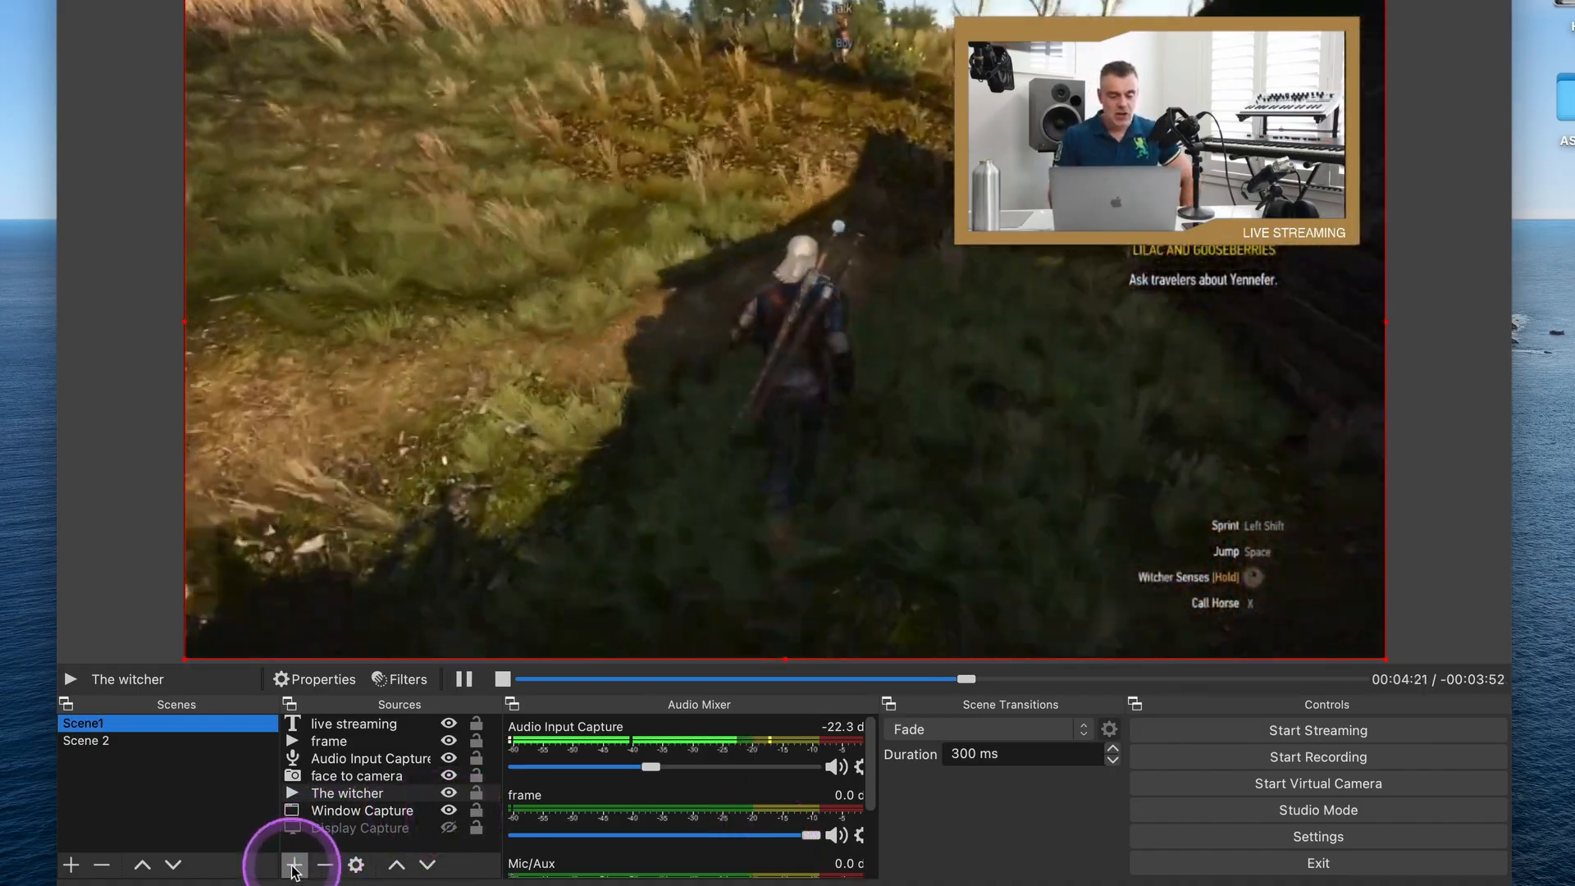
Add a new visible Image source named "border" to Scene1
{"action": "left_click", "coordinate": [293, 865]}
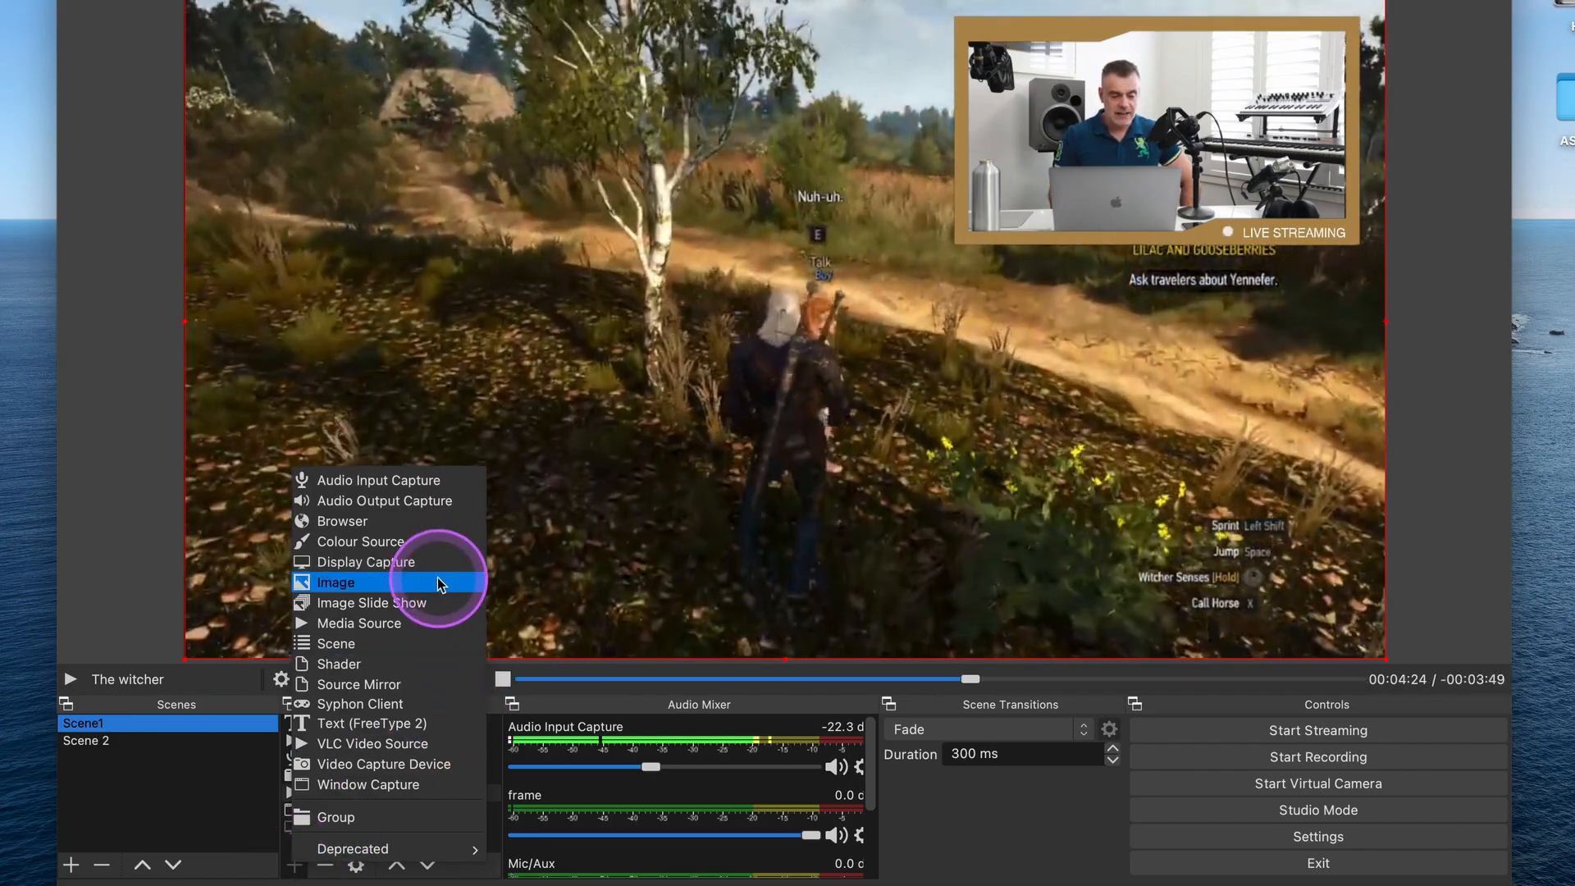
{"action": "left_click", "coordinate": [439, 583]}
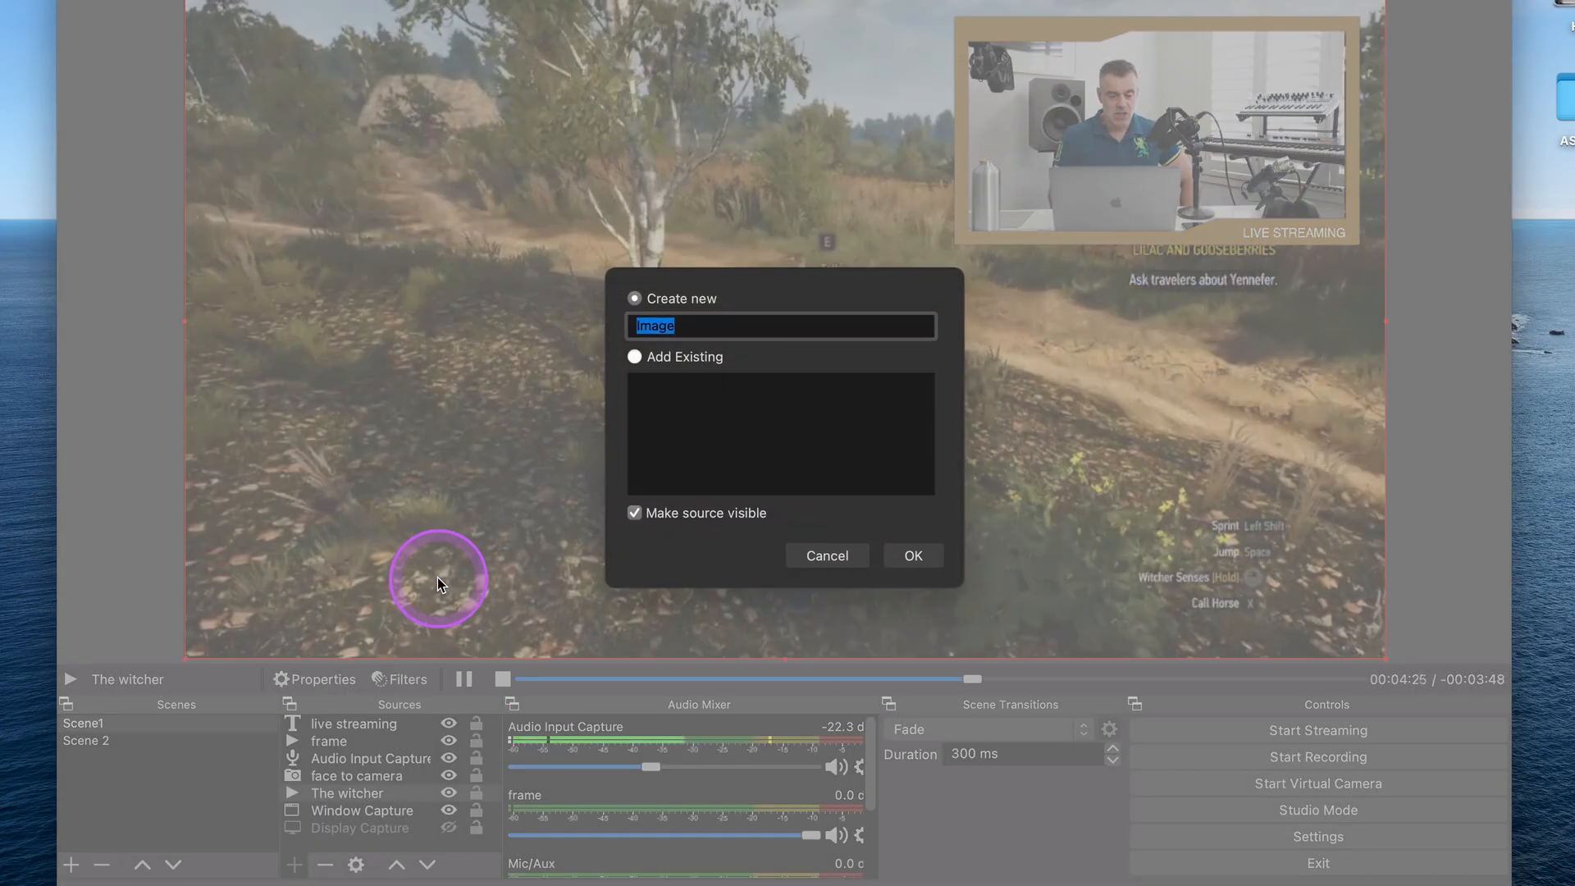
{"action": "type", "text": "bor"}
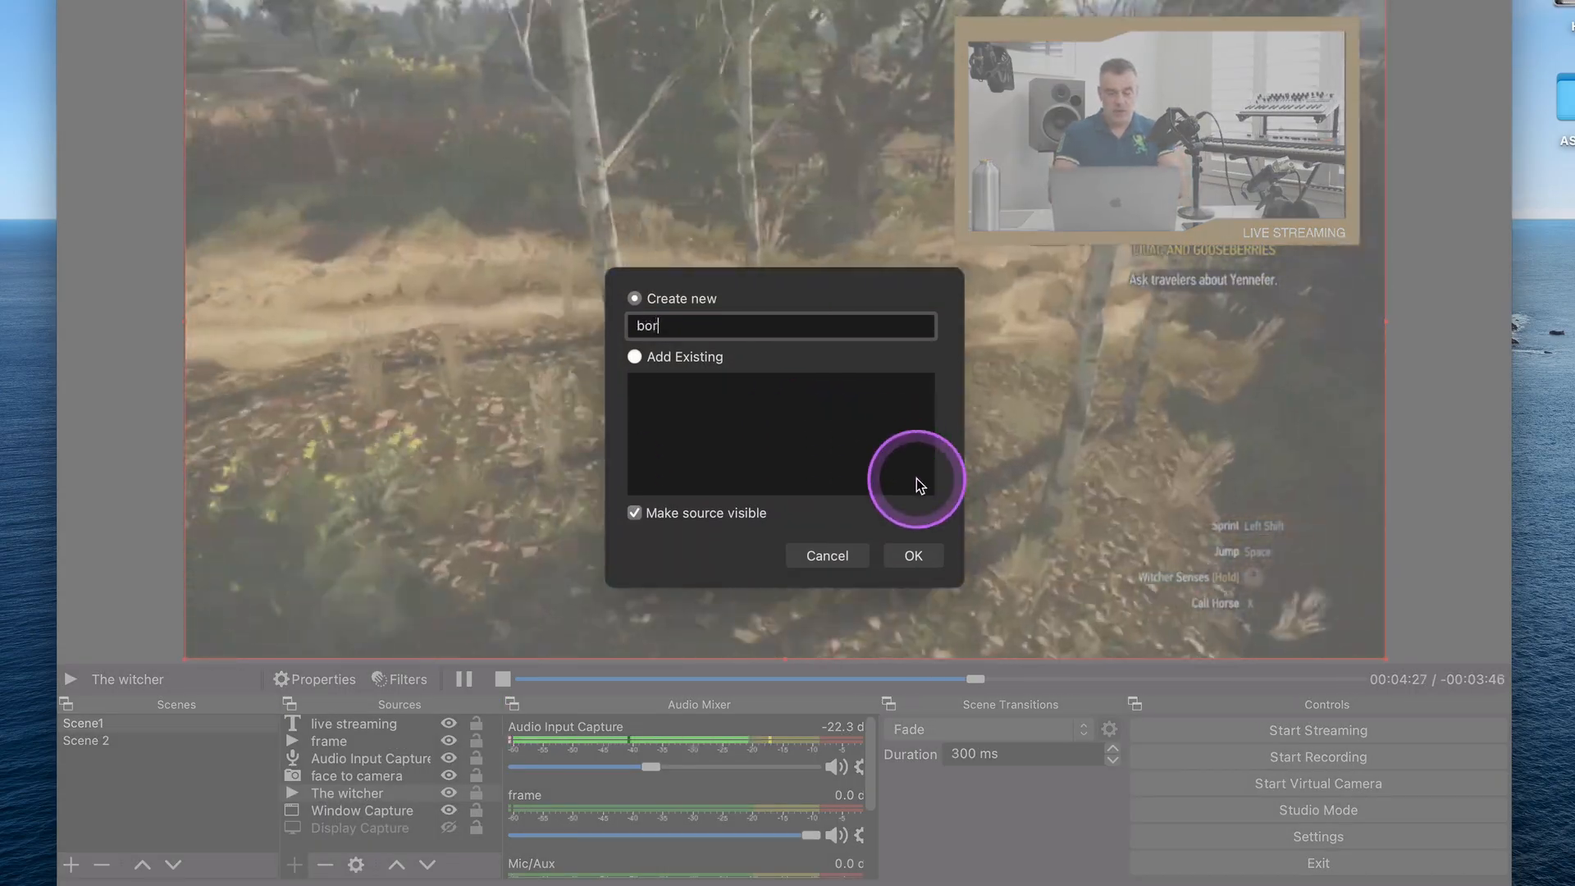
{"action": "type", "text": "der"}
{"action": "key", "text": "Return"}
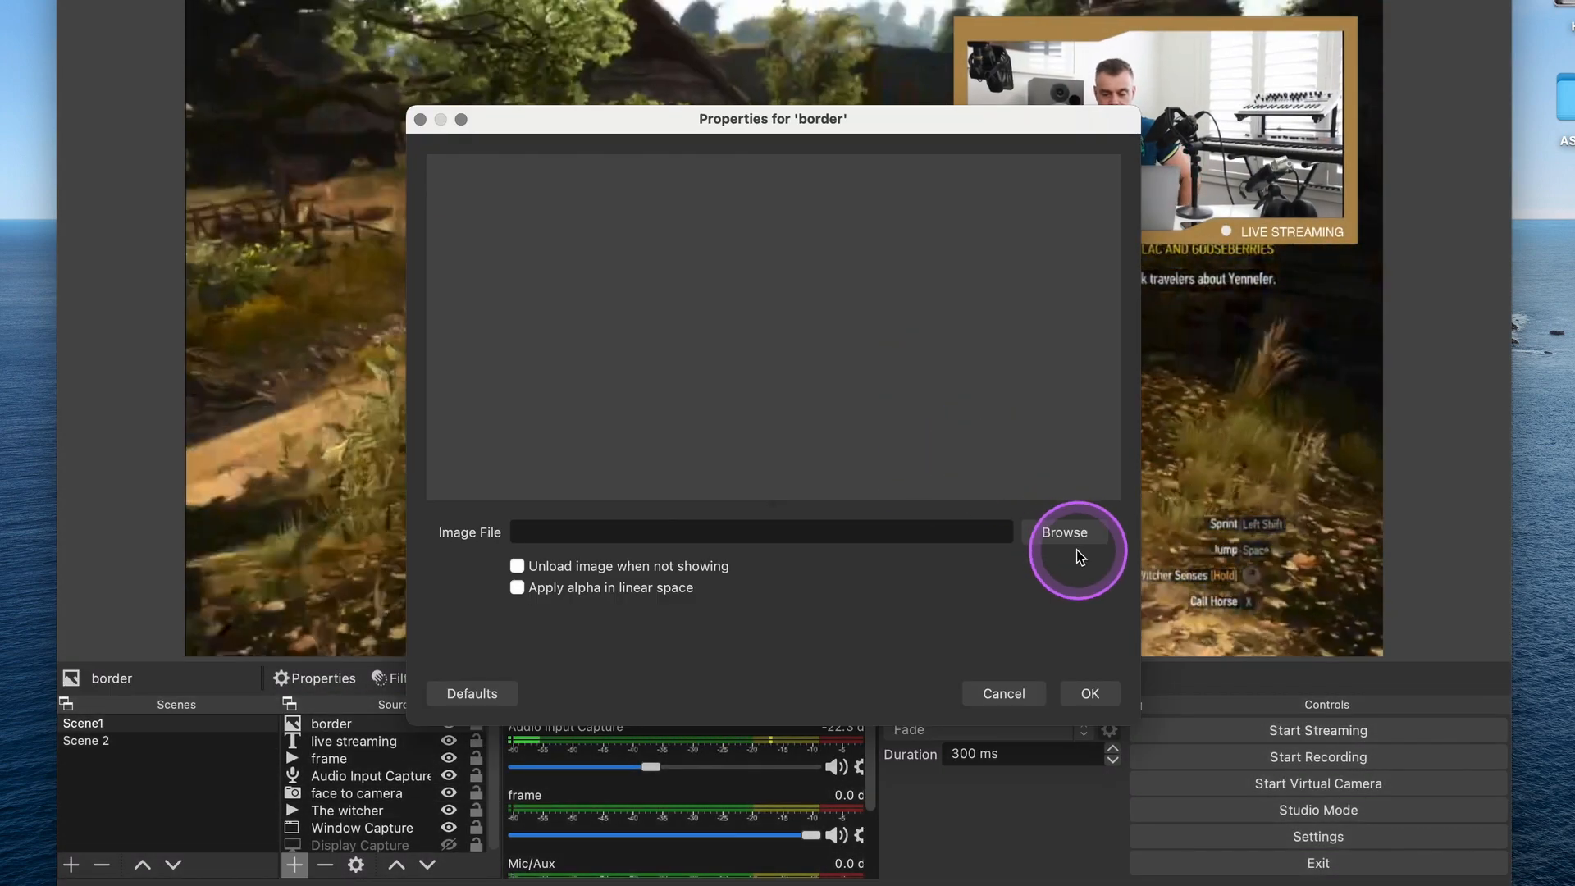
Load GOLDEDGES.png from the ASSETS folder into the border source and accept the properties
{"action": "left_click", "coordinate": [1071, 538]}
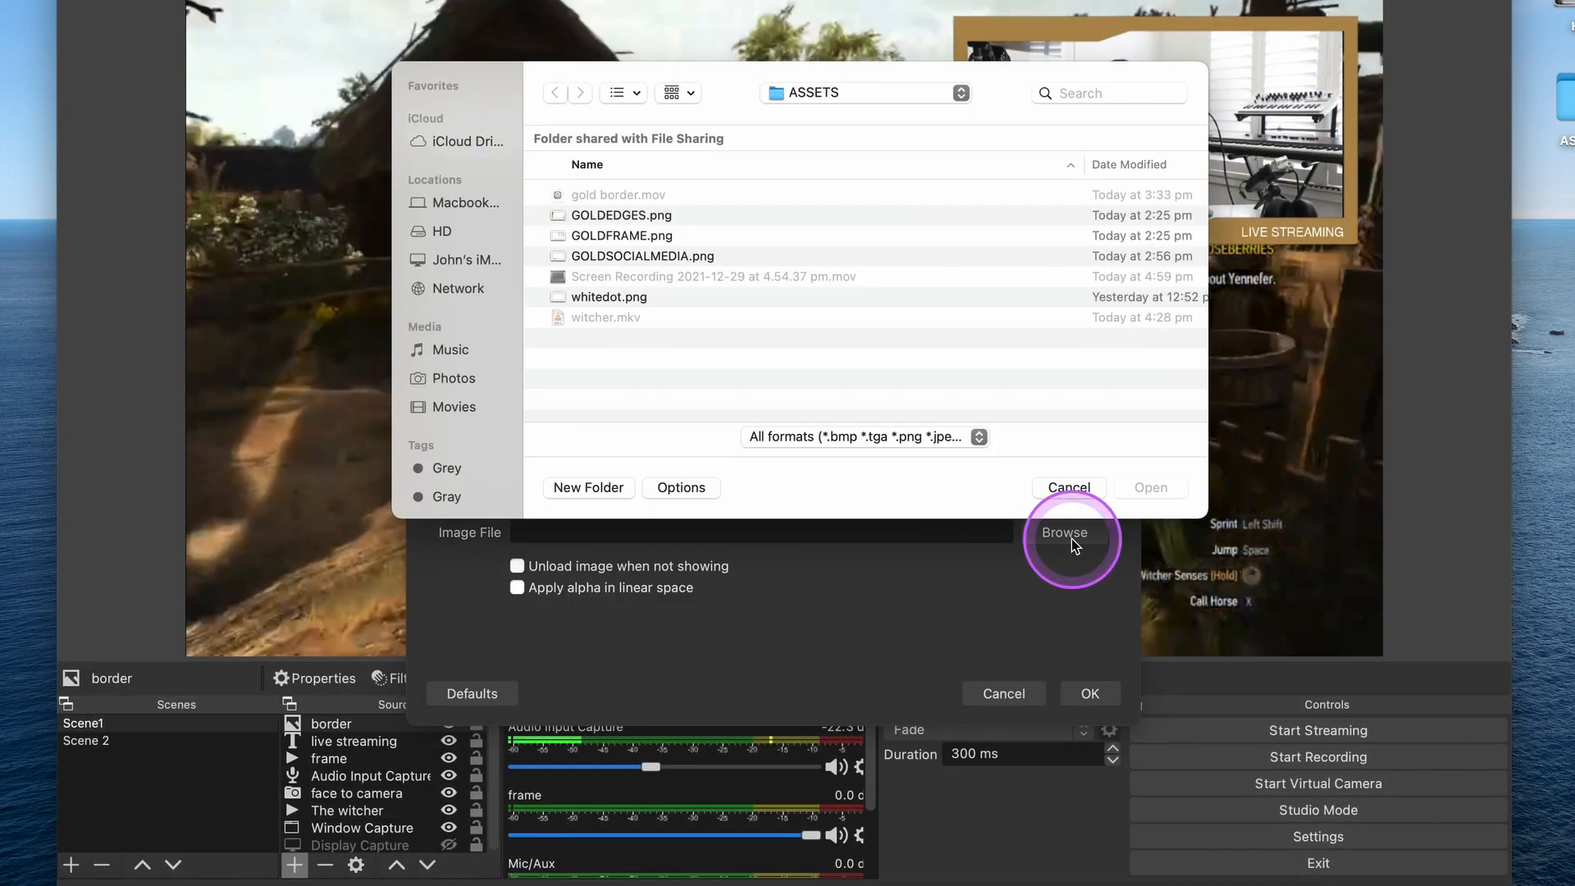
{"action": "left_click", "coordinate": [654, 217]}
{"action": "left_click", "coordinate": [1148, 487]}
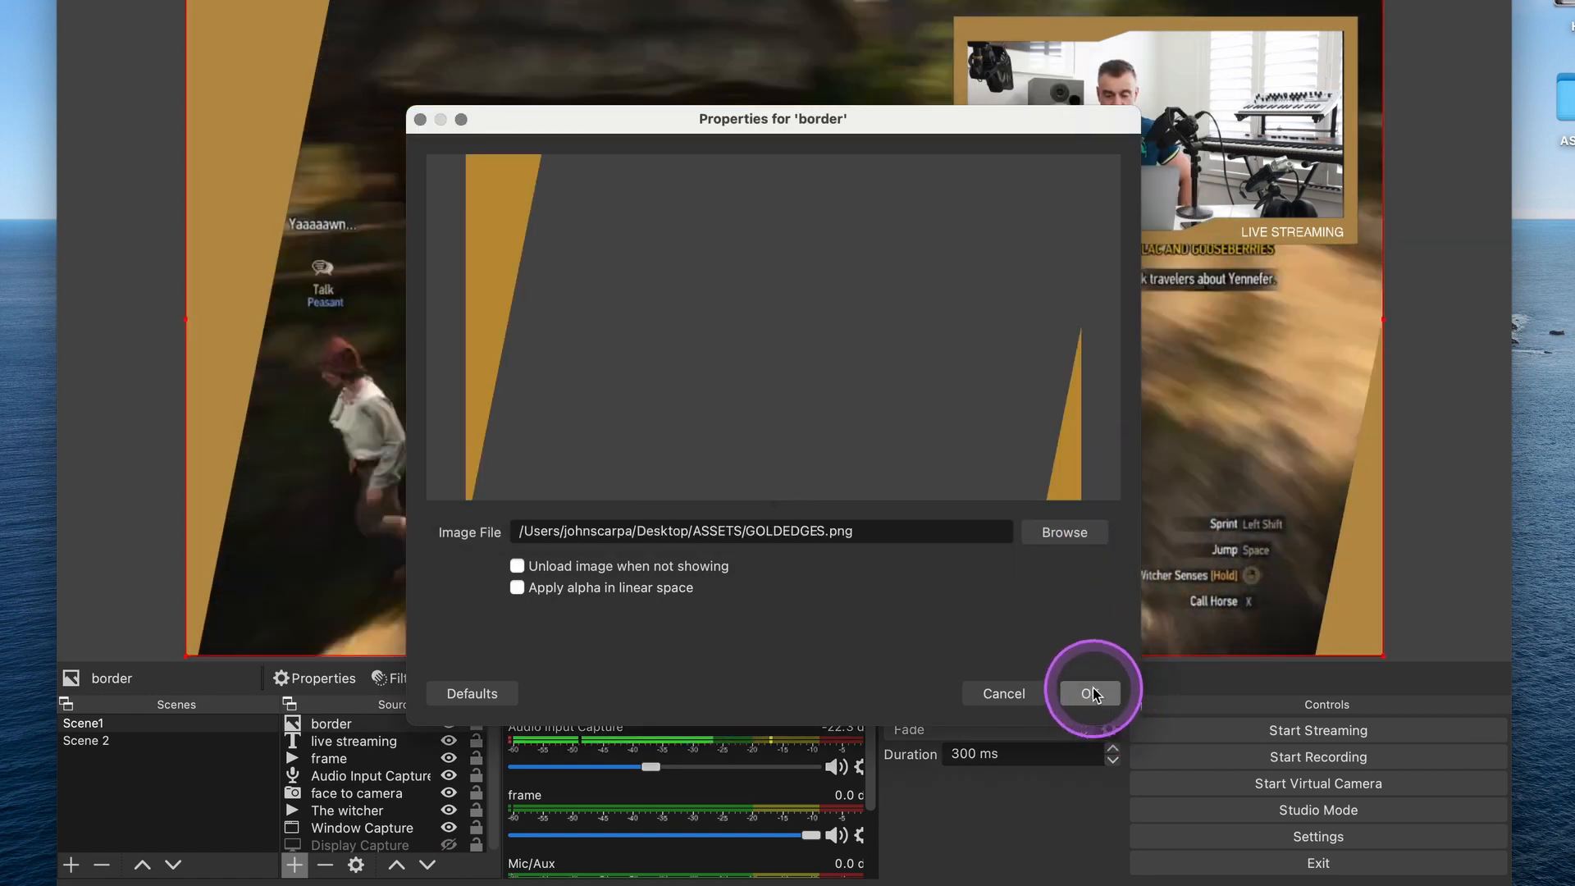
{"action": "left_click", "coordinate": [1093, 693]}
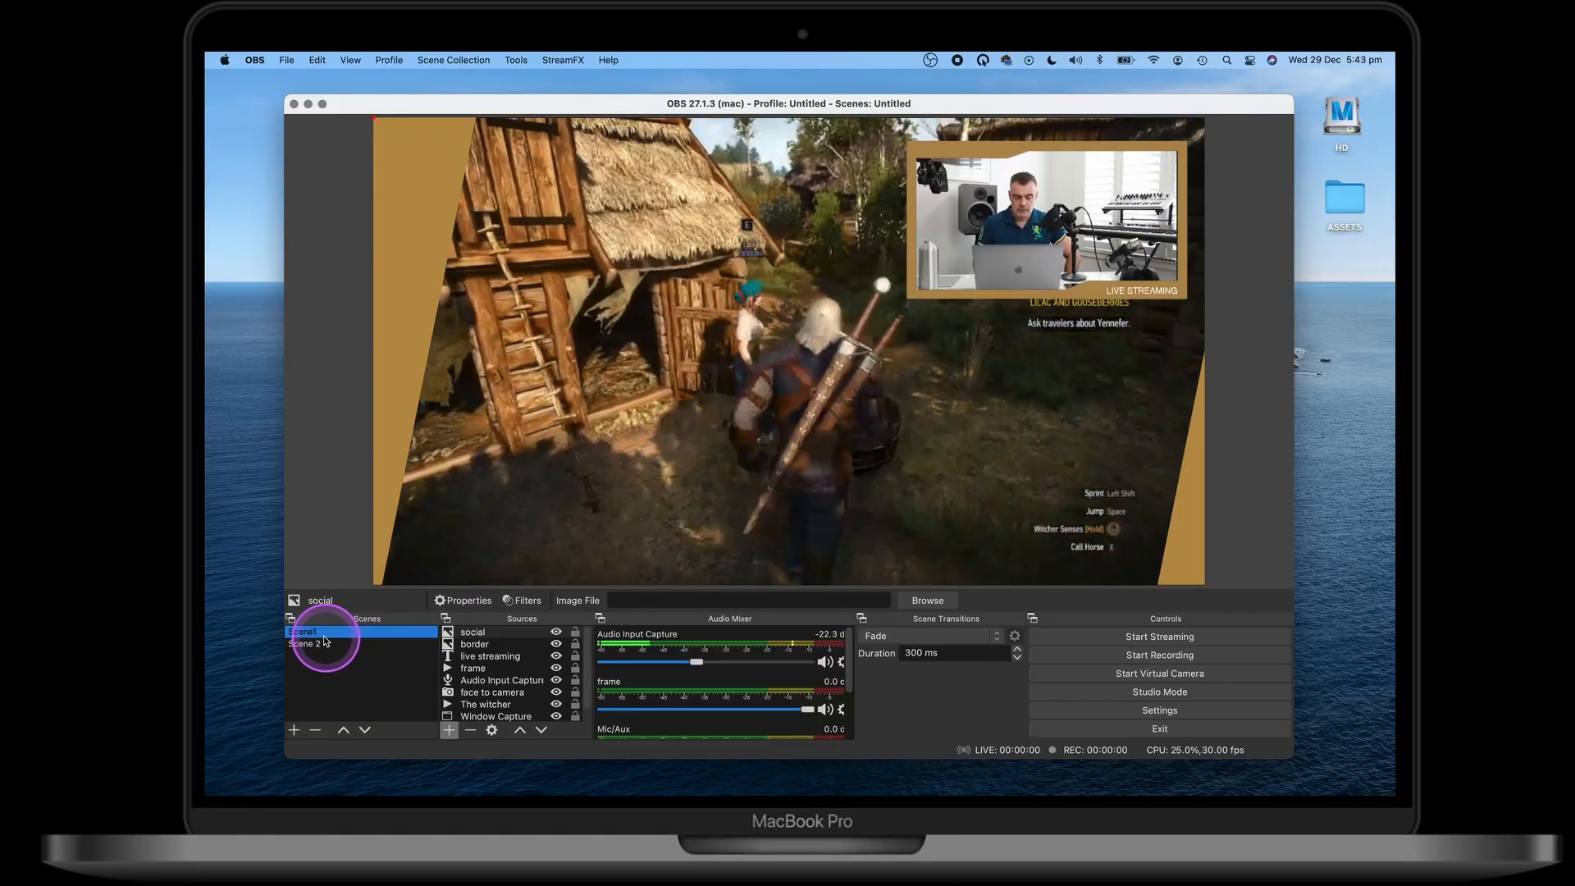
Duplicate Scene 2 and name the copy "social screen"
{"action": "left_click", "coordinate": [309, 644]}
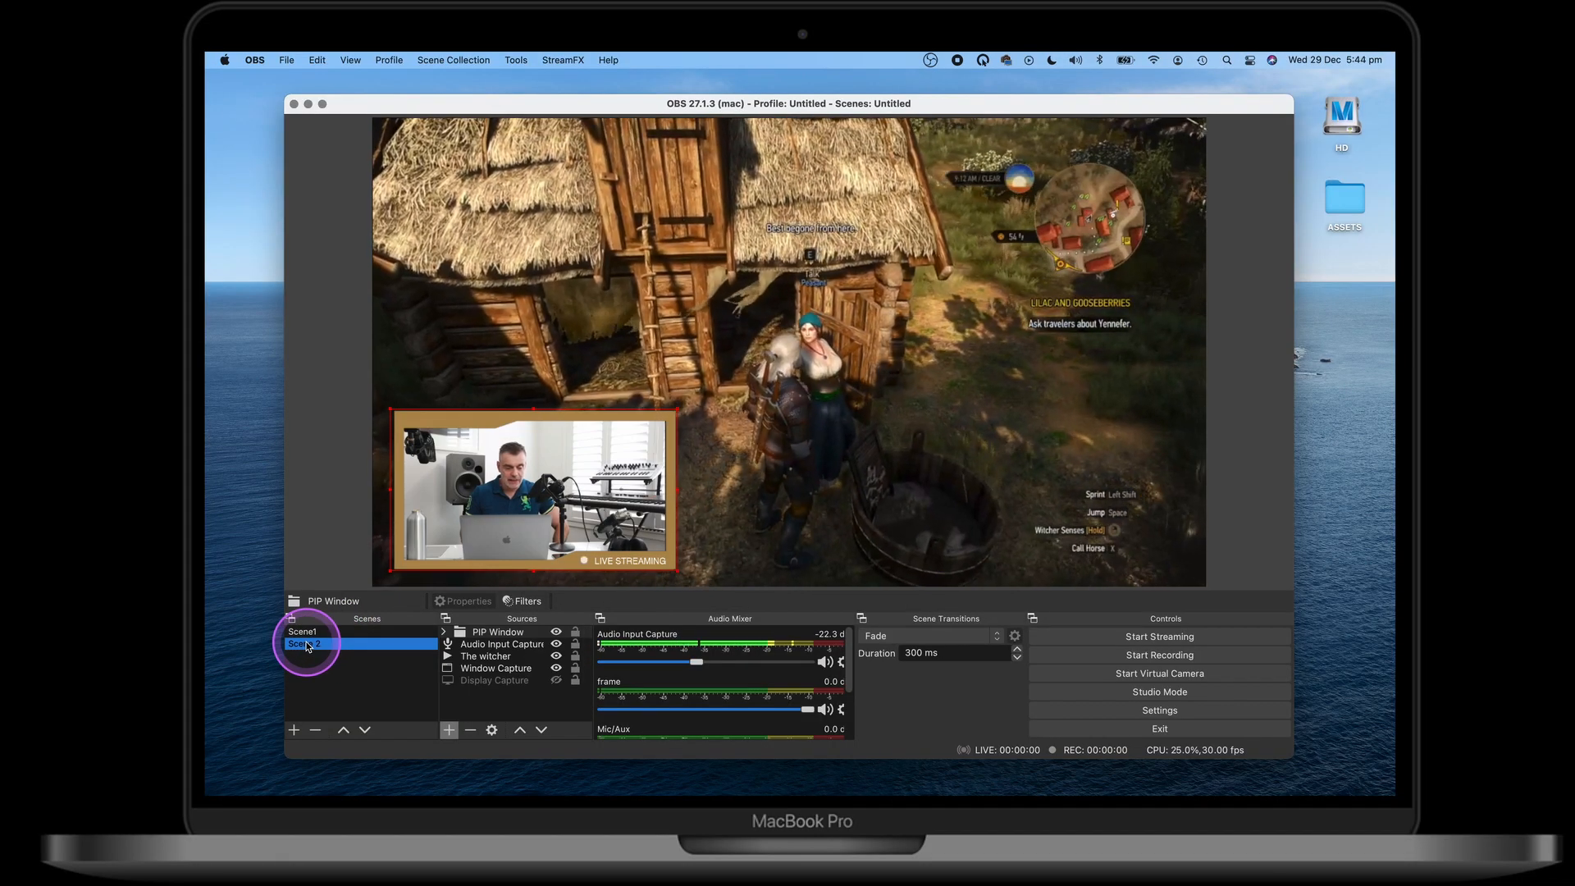
{"action": "right_click", "coordinate": [308, 644]}
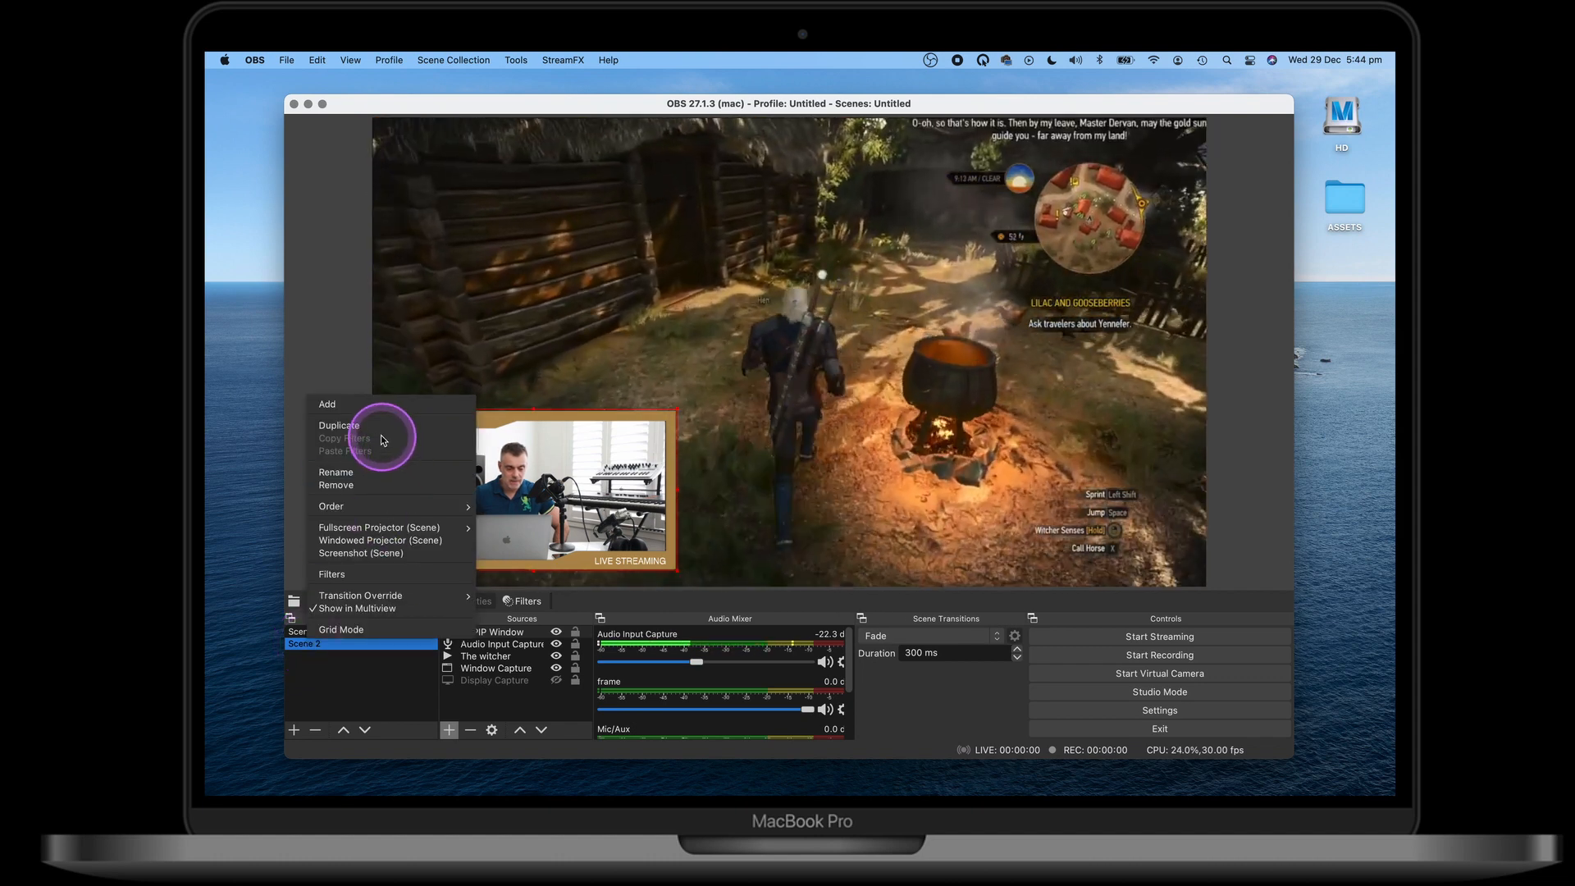
{"action": "left_click", "coordinate": [373, 426]}
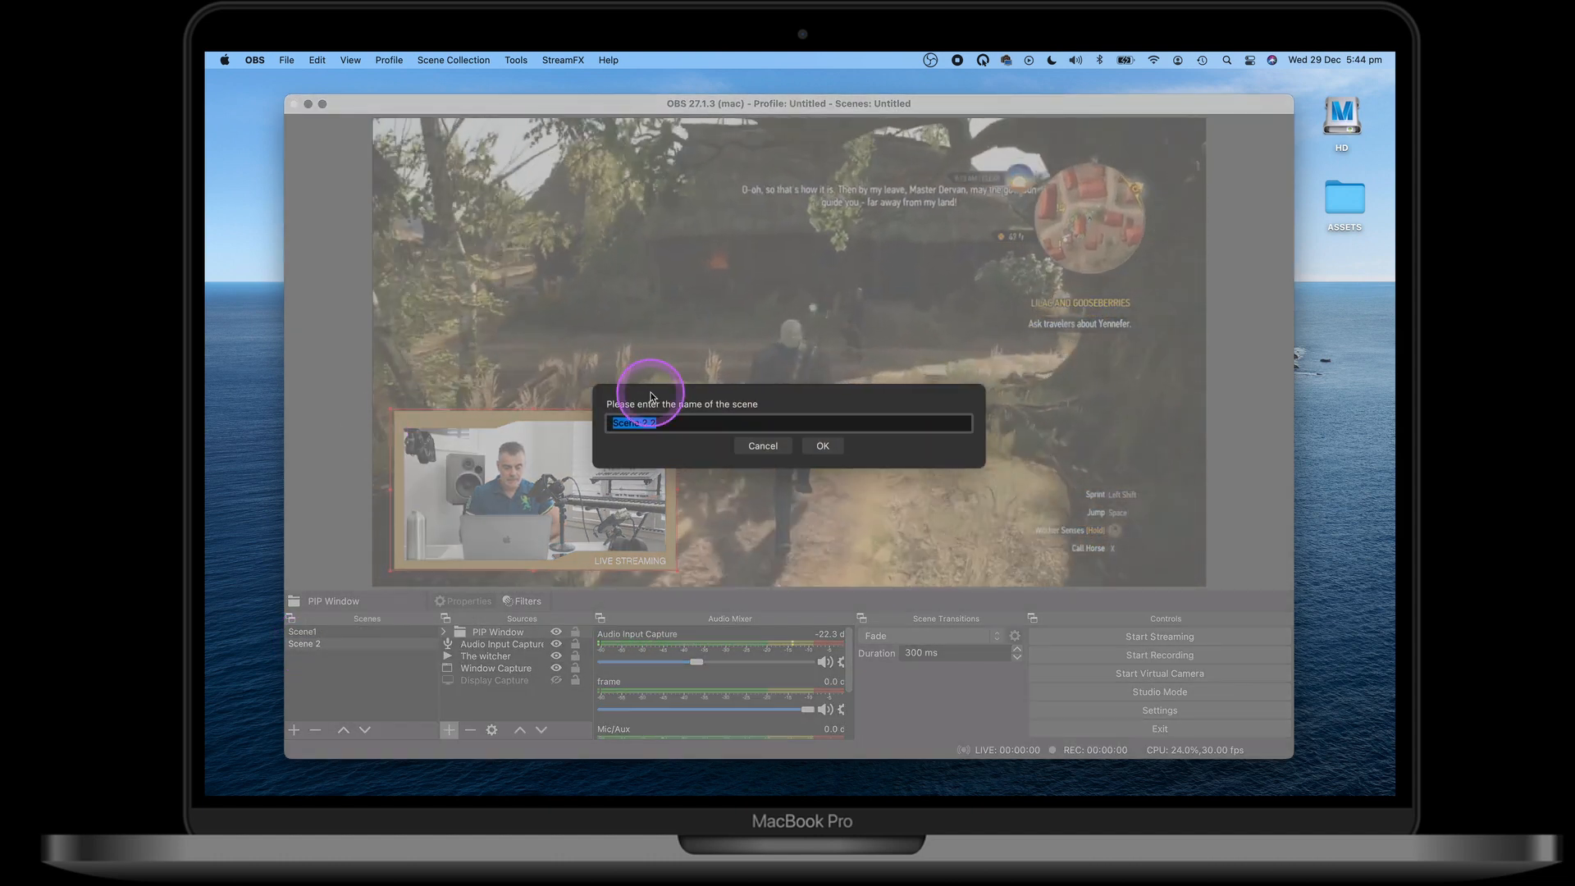
{"action": "type", "text": "social screen"}
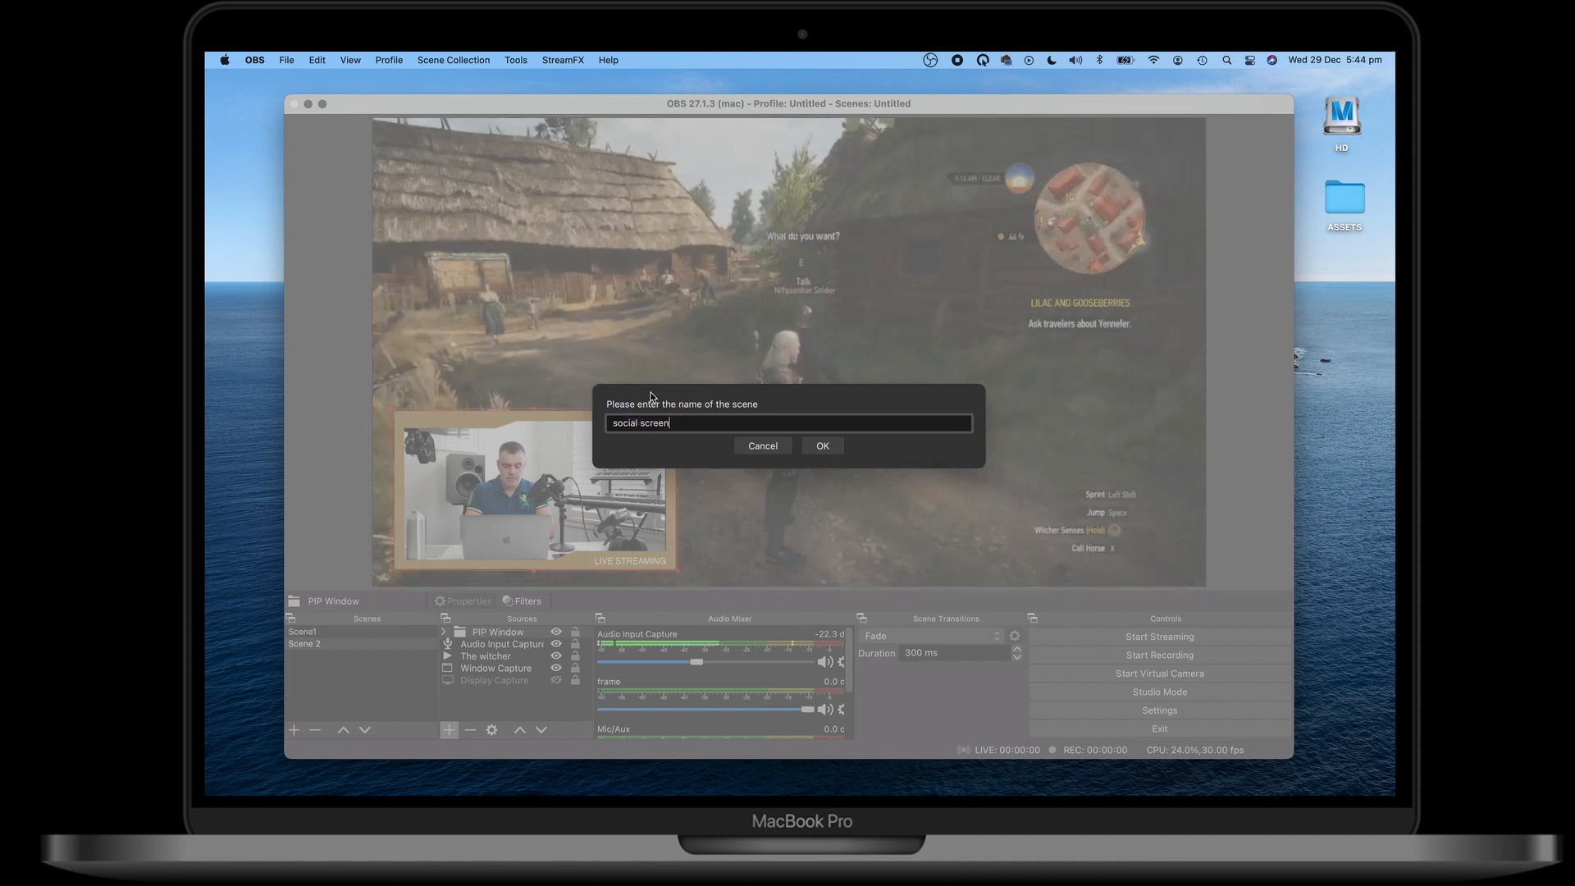
{"action": "key", "text": "Return"}
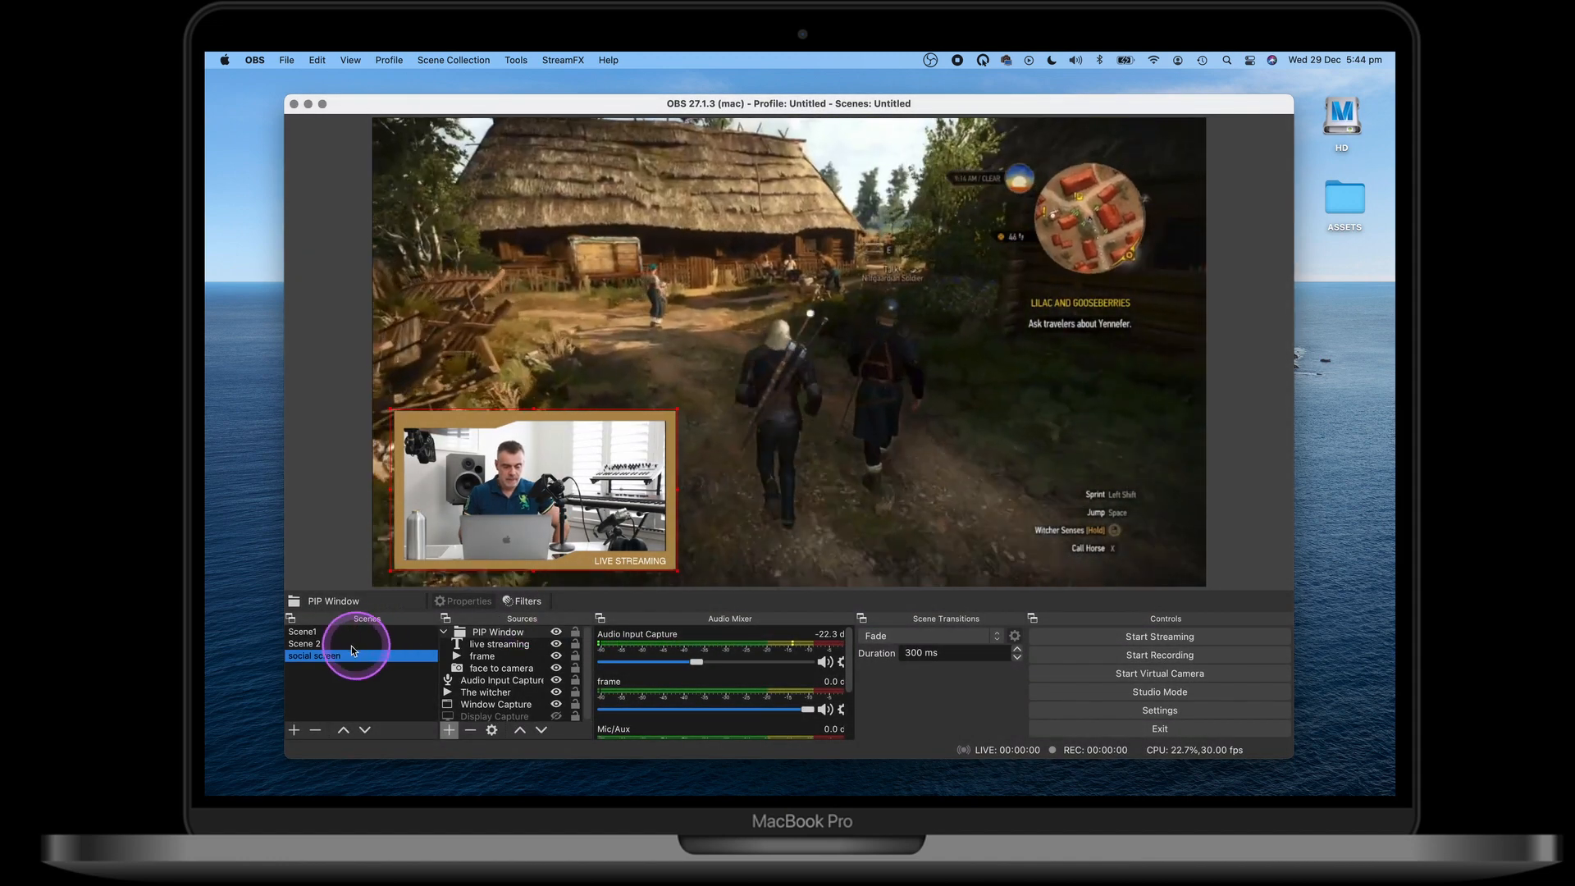
Add a new visible Image source named "social media icons" to the social screen scene
{"action": "left_click", "coordinate": [450, 731]}
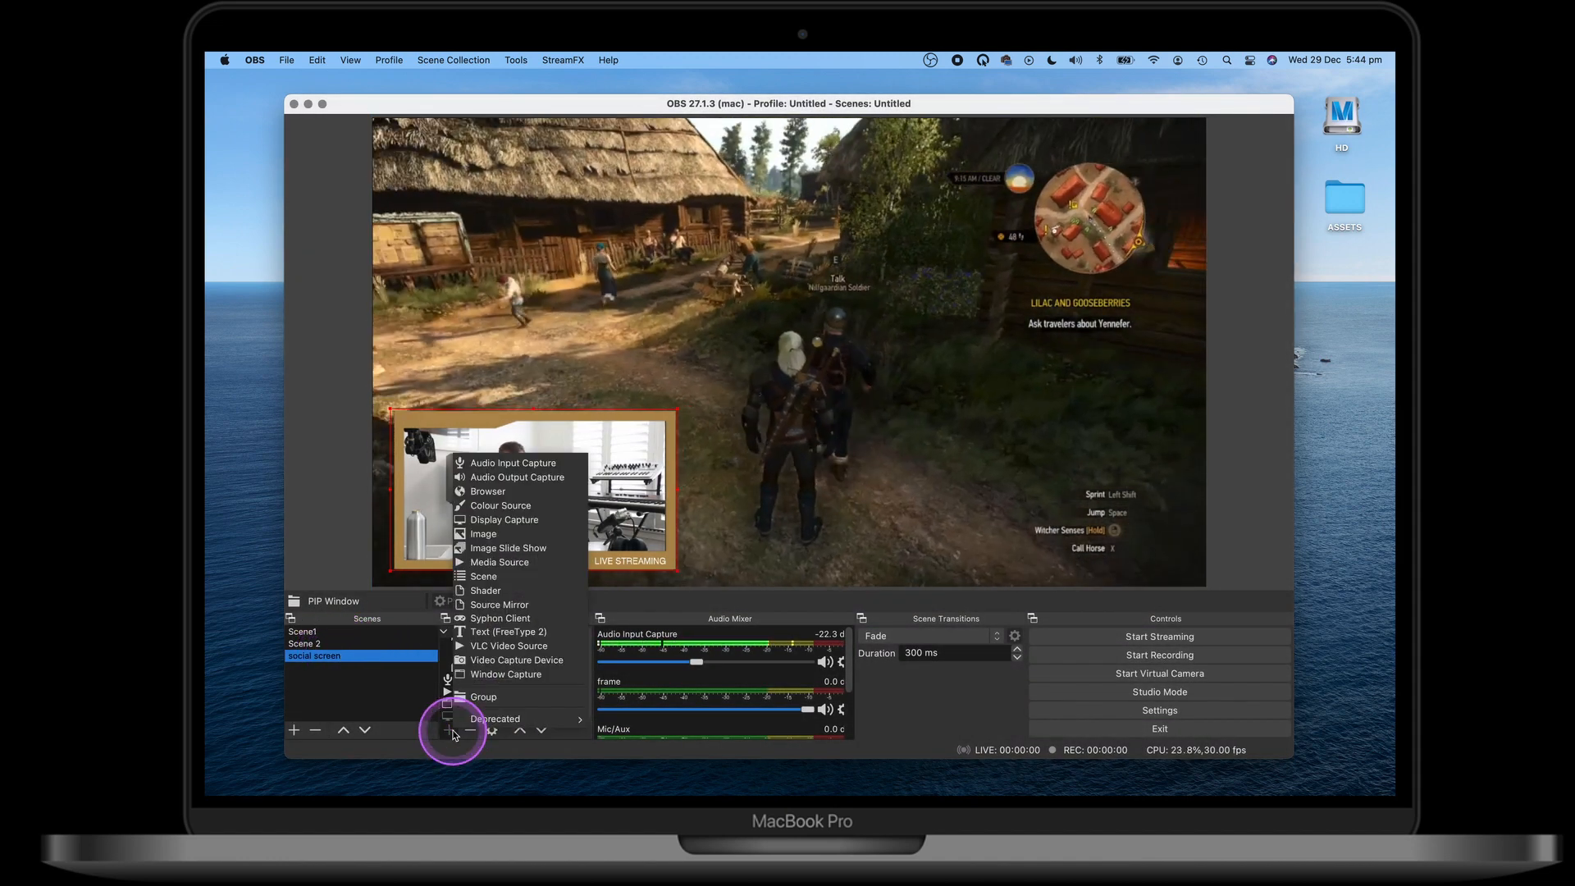
{"action": "left_click", "coordinate": [520, 539]}
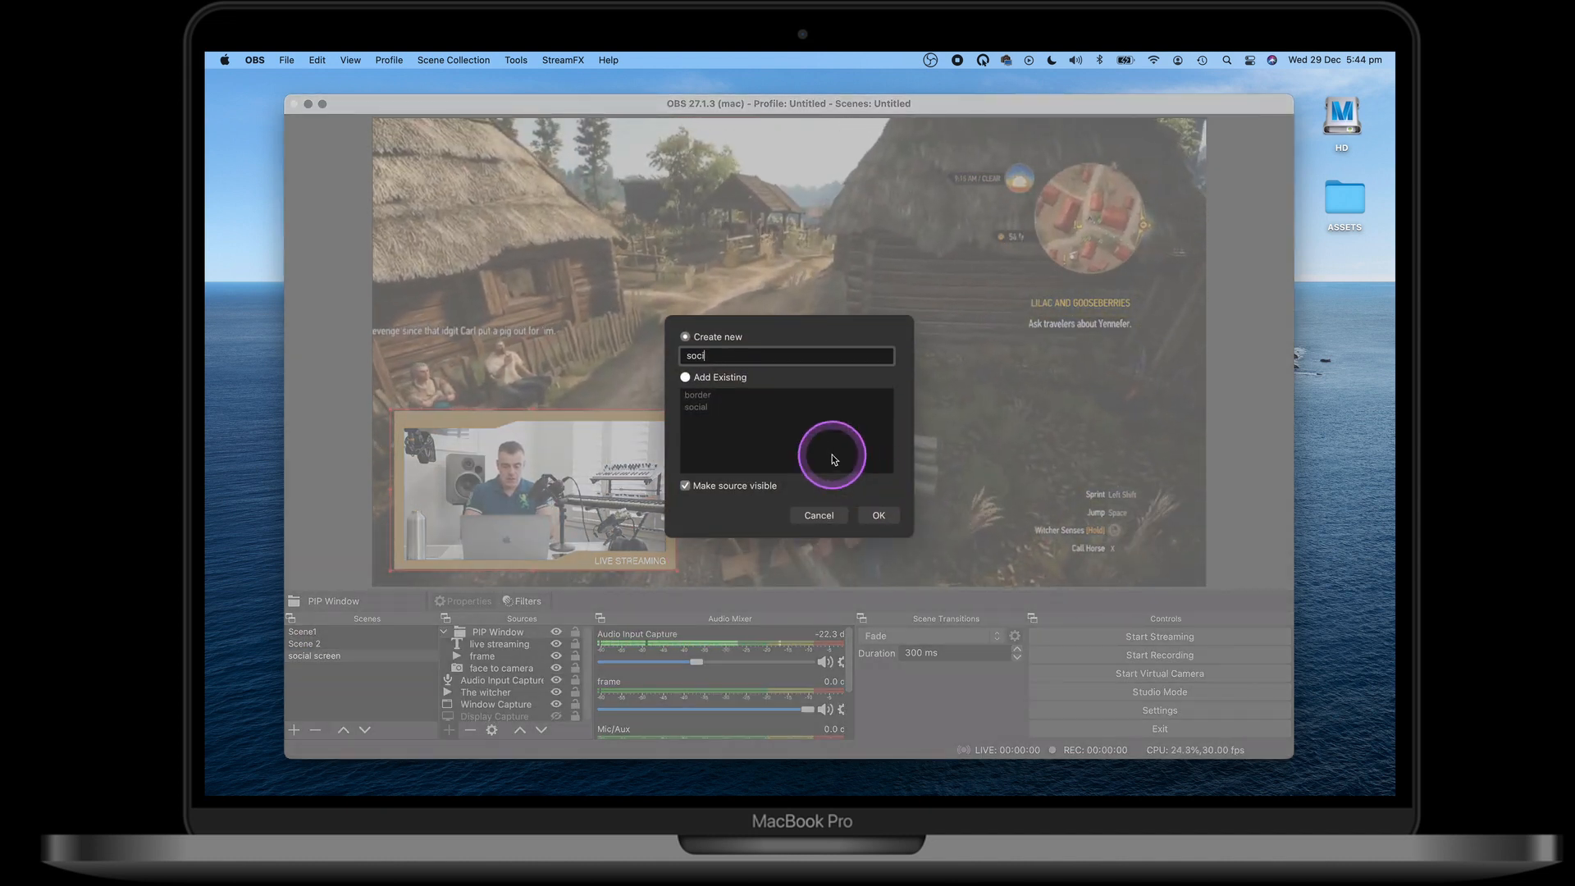
{"action": "type", "text": "social media icons"}
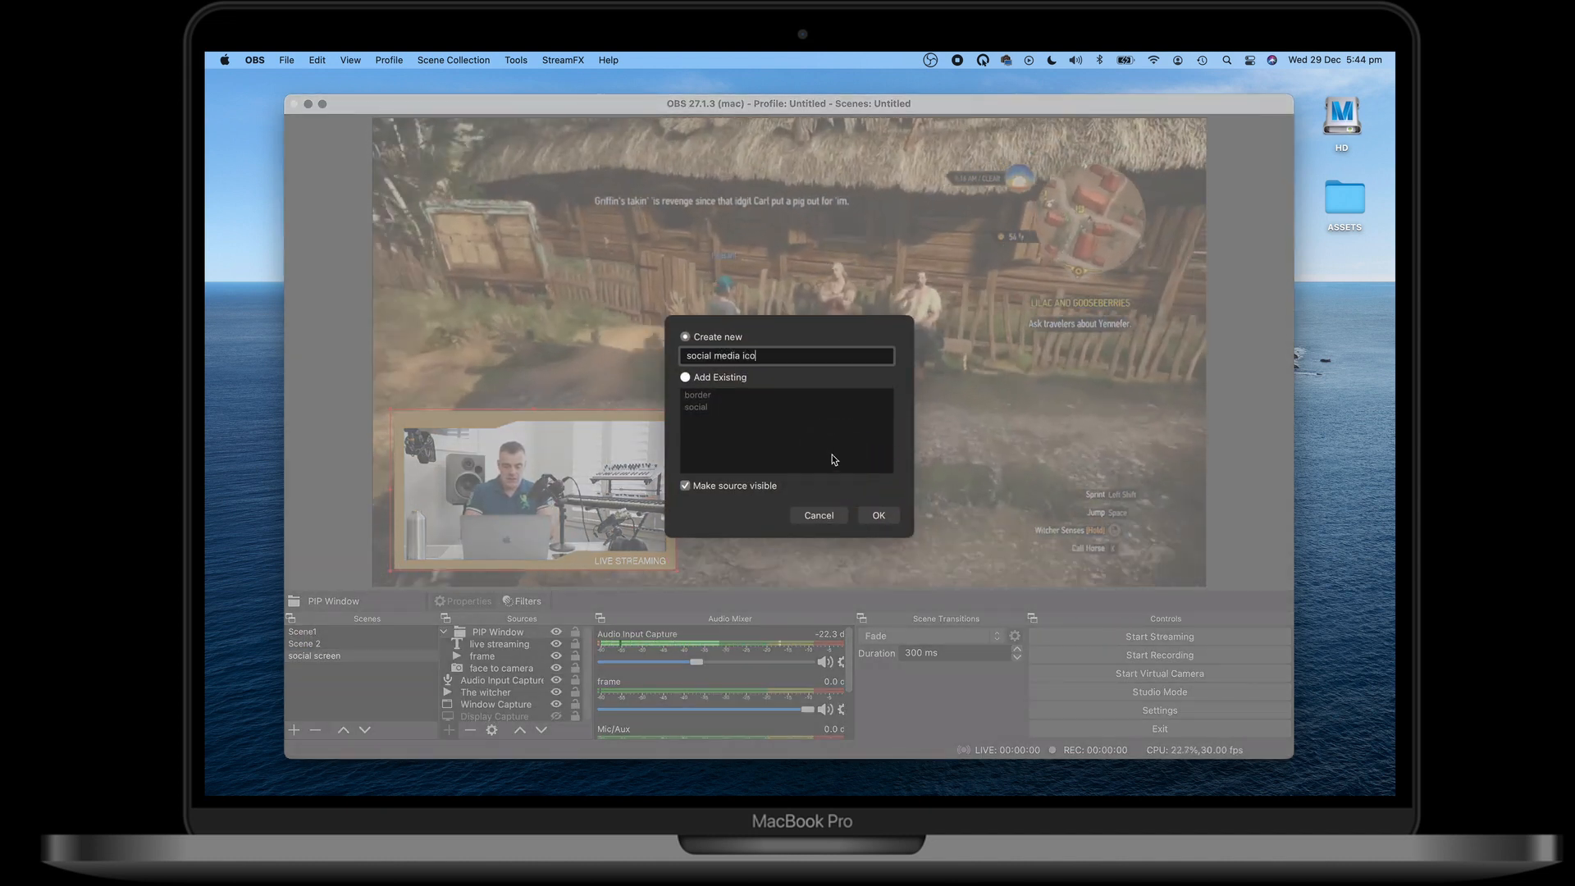
{"action": "key", "text": "Return"}
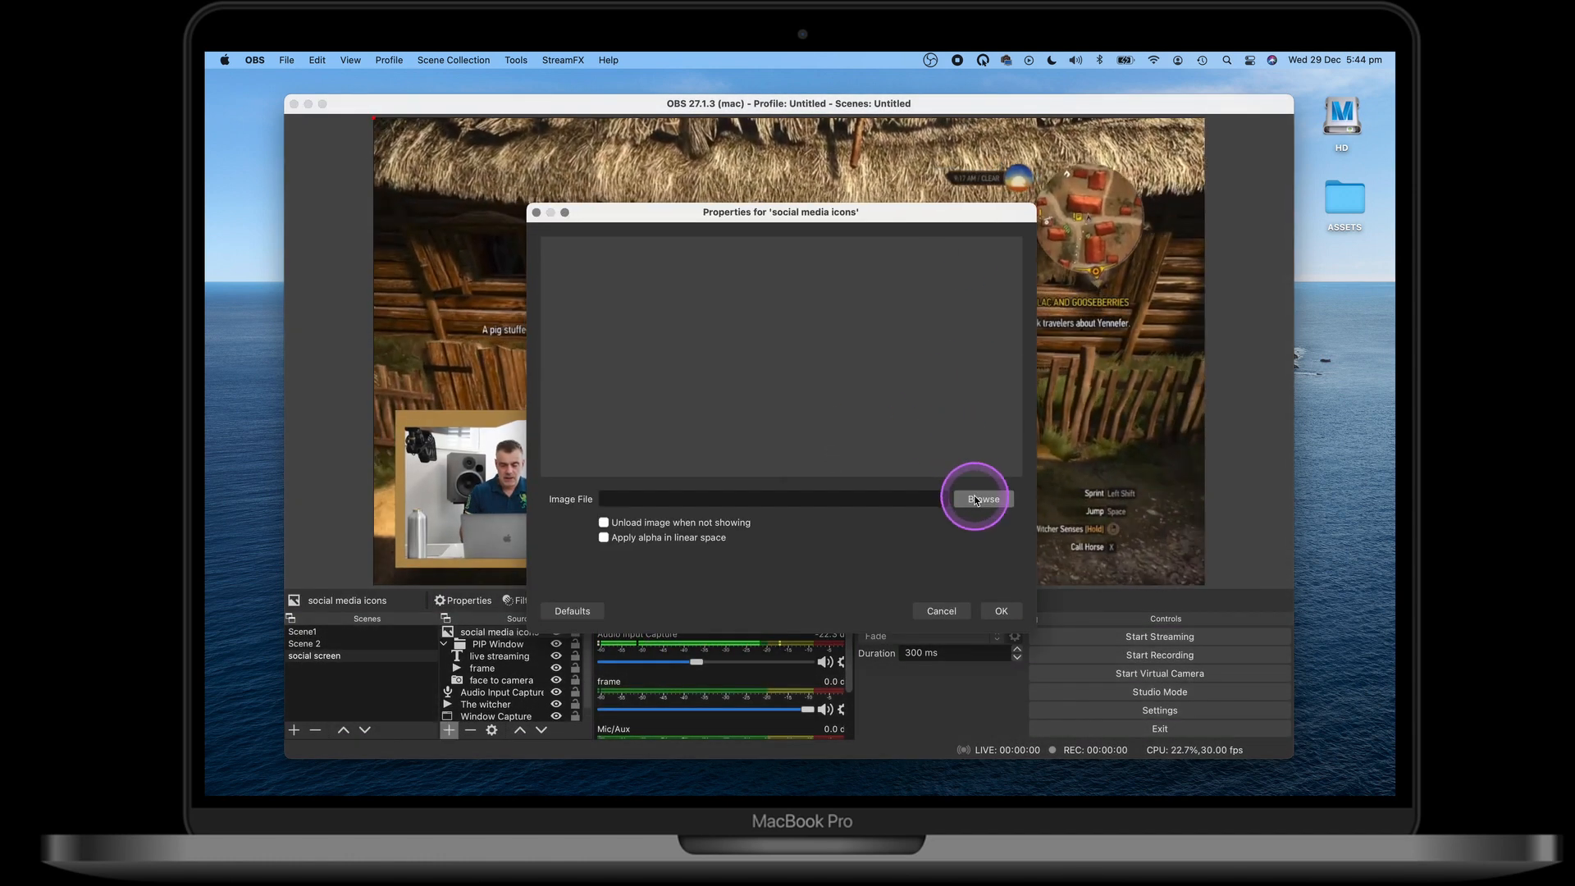
Load GOLDSOCIALMEDIA.png from the ASSETS folder into the social media icons source and accept the properties
{"action": "left_click", "coordinate": [975, 499]}
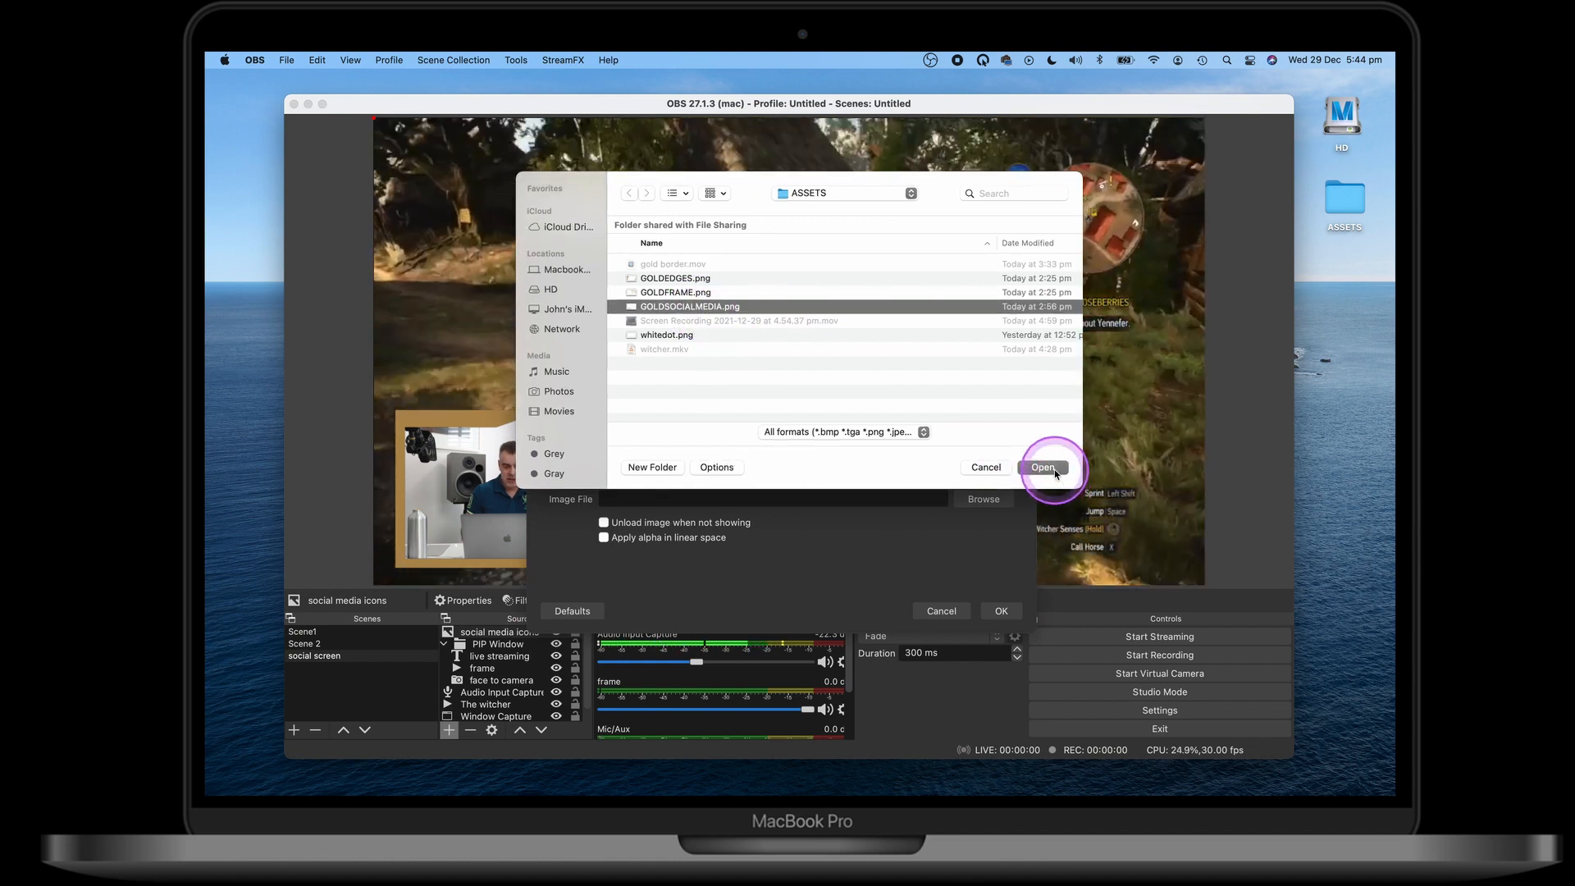
{"action": "left_click", "coordinate": [1056, 473]}
{"action": "left_click", "coordinate": [1006, 611]}
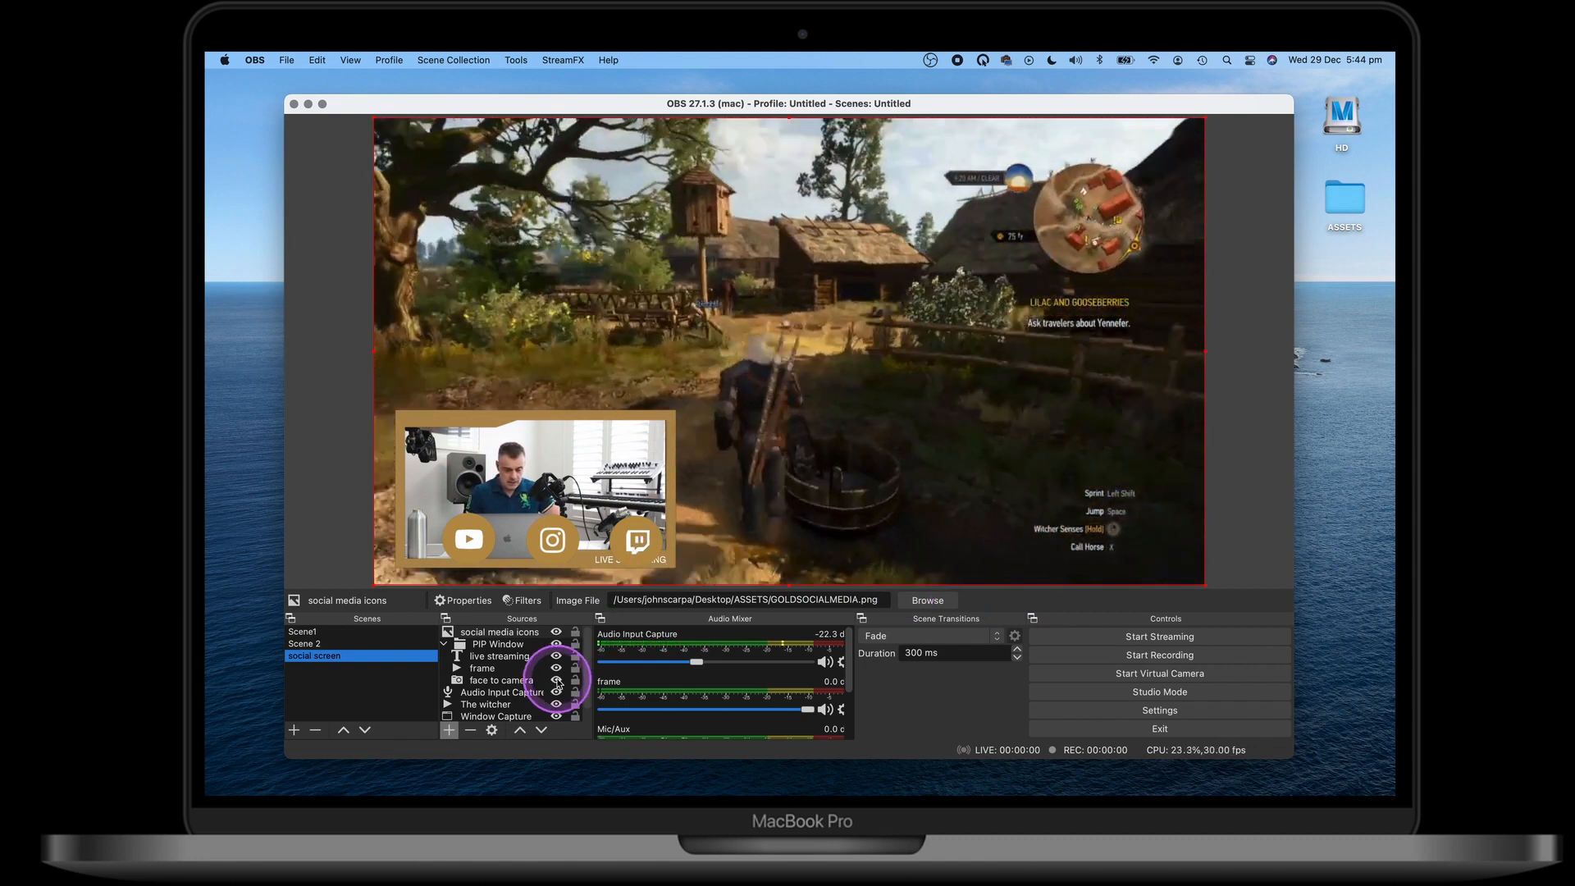
Collapse the PIP Window group and move it to the upper right corner of the scene's canvas
{"action": "left_click", "coordinate": [444, 645]}
{"action": "left_click", "coordinate": [473, 644]}
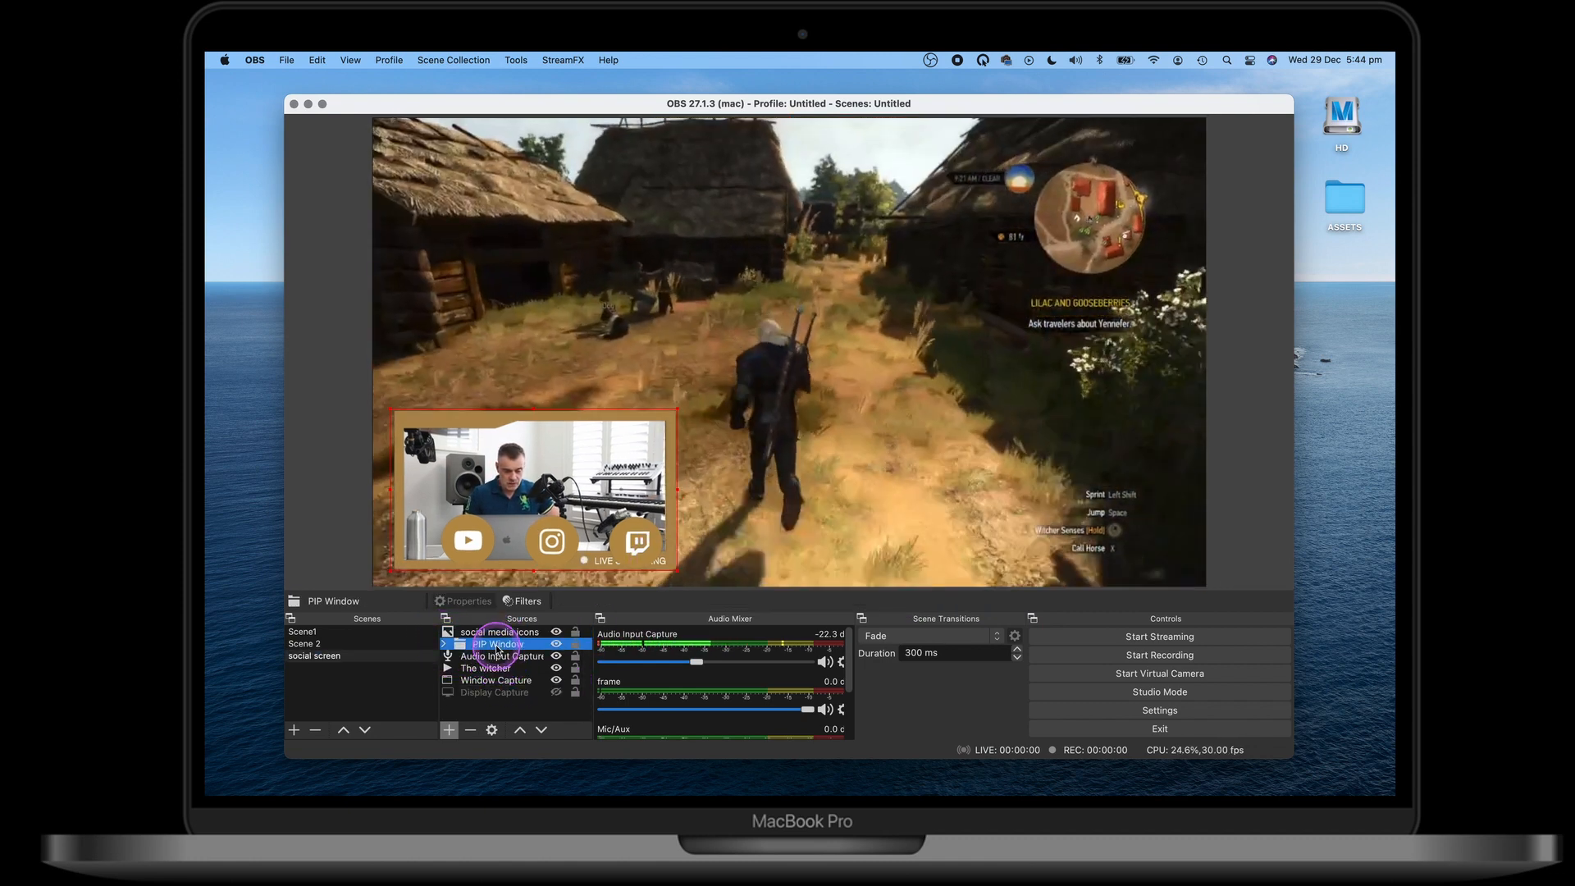
{"action": "left_click_drag", "start_coordinate": [566, 469], "coordinate": [1052, 216]}
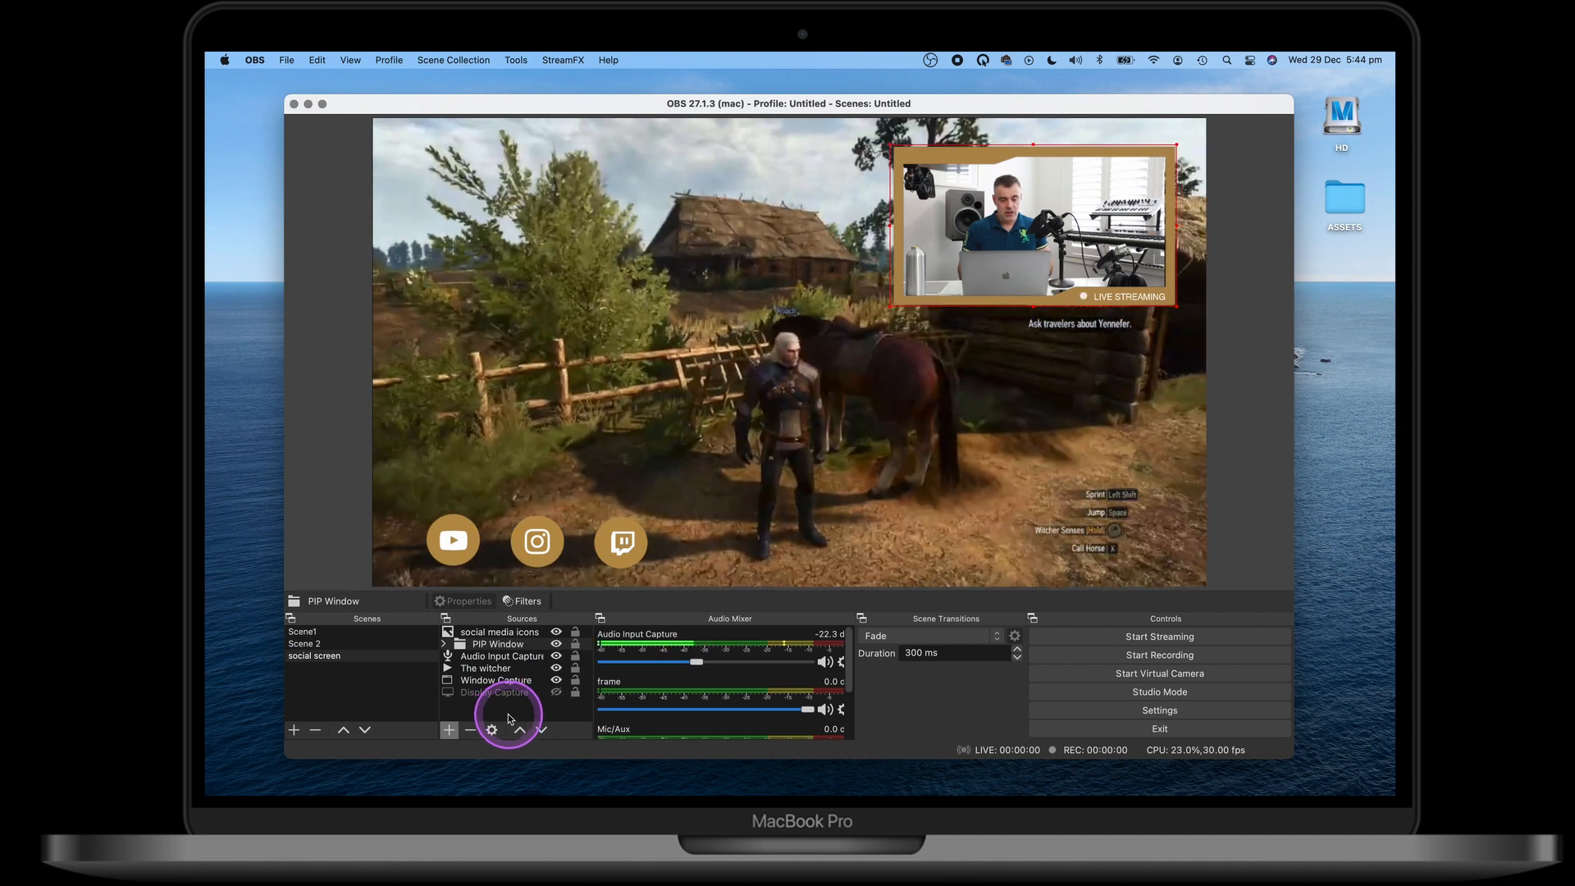
Add a new Image source with the default name and load GOLDEDGES.png from the ASSETS folder into it
{"action": "left_click", "coordinate": [449, 729]}
{"action": "left_click", "coordinate": [495, 537]}
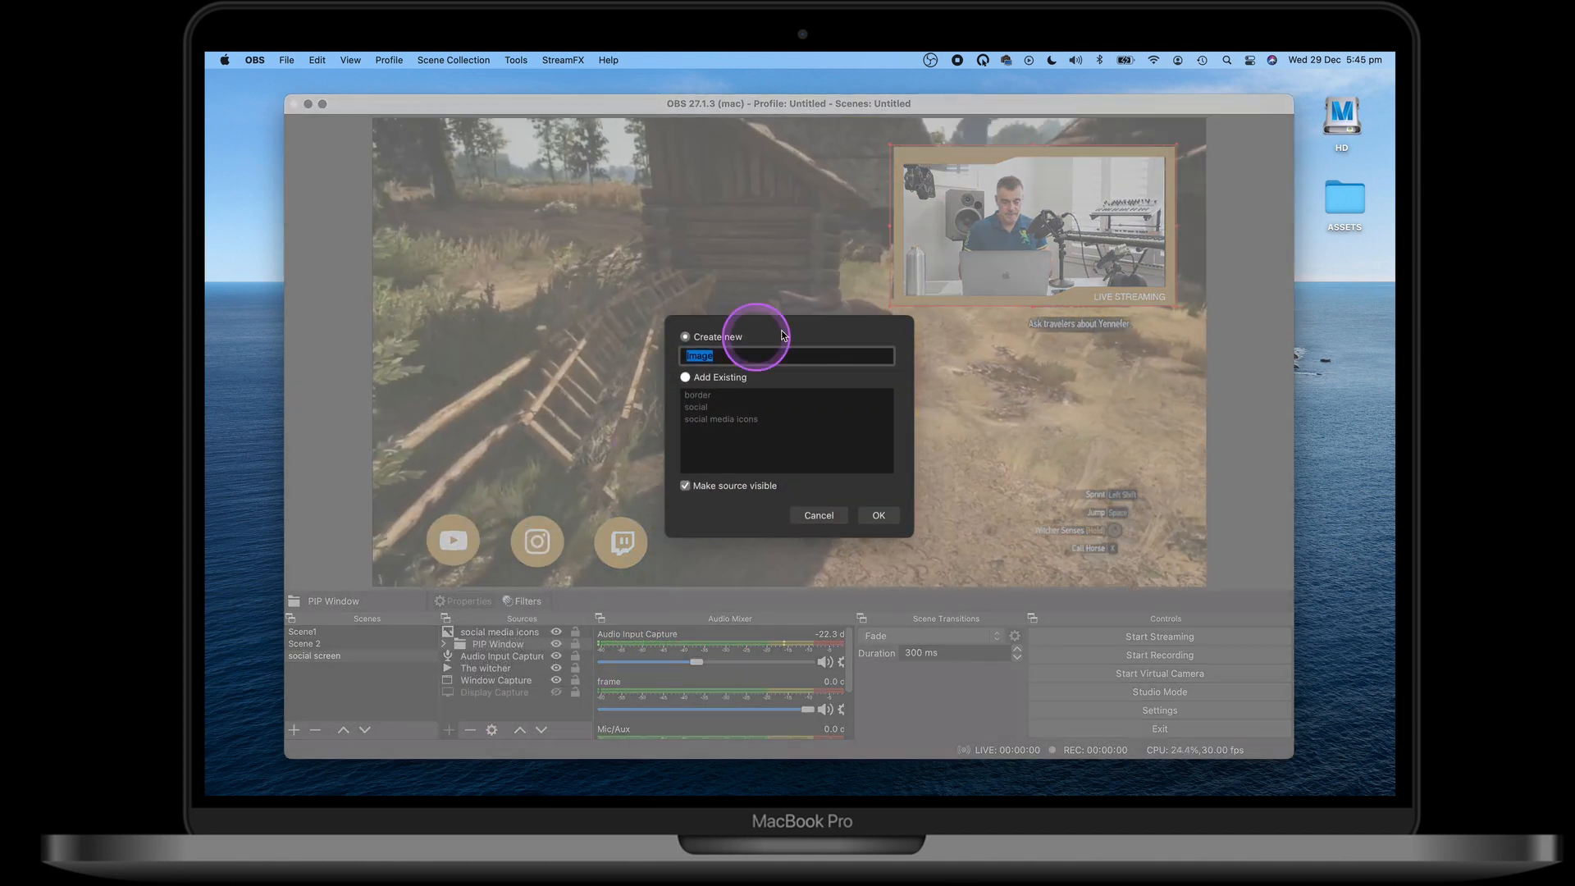
{"action": "left_click", "coordinate": [884, 517]}
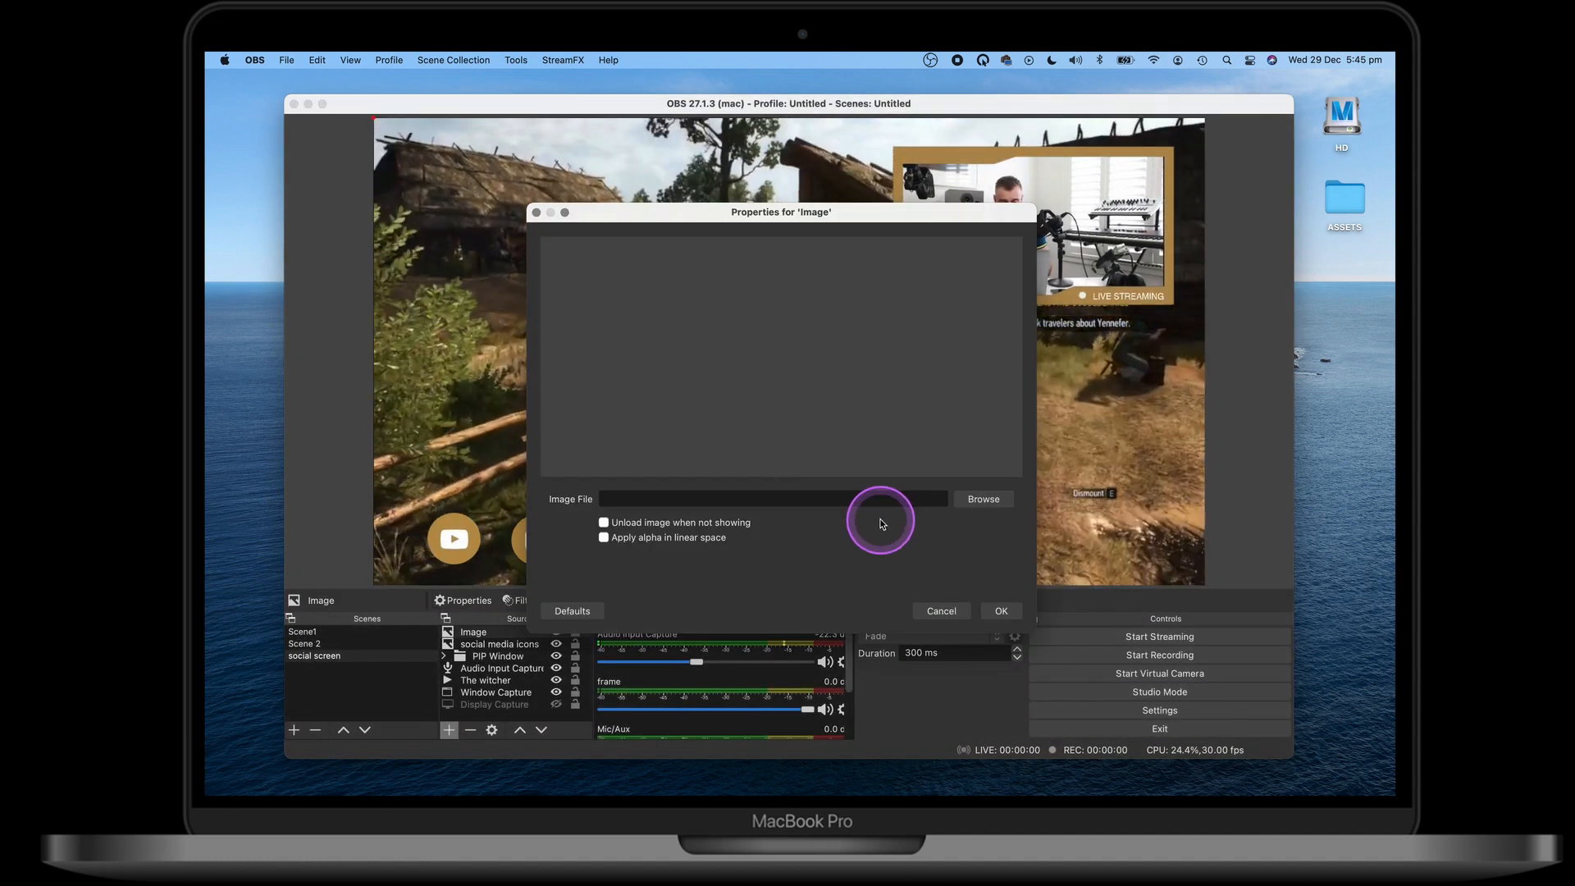
{"action": "left_click", "coordinate": [981, 499]}
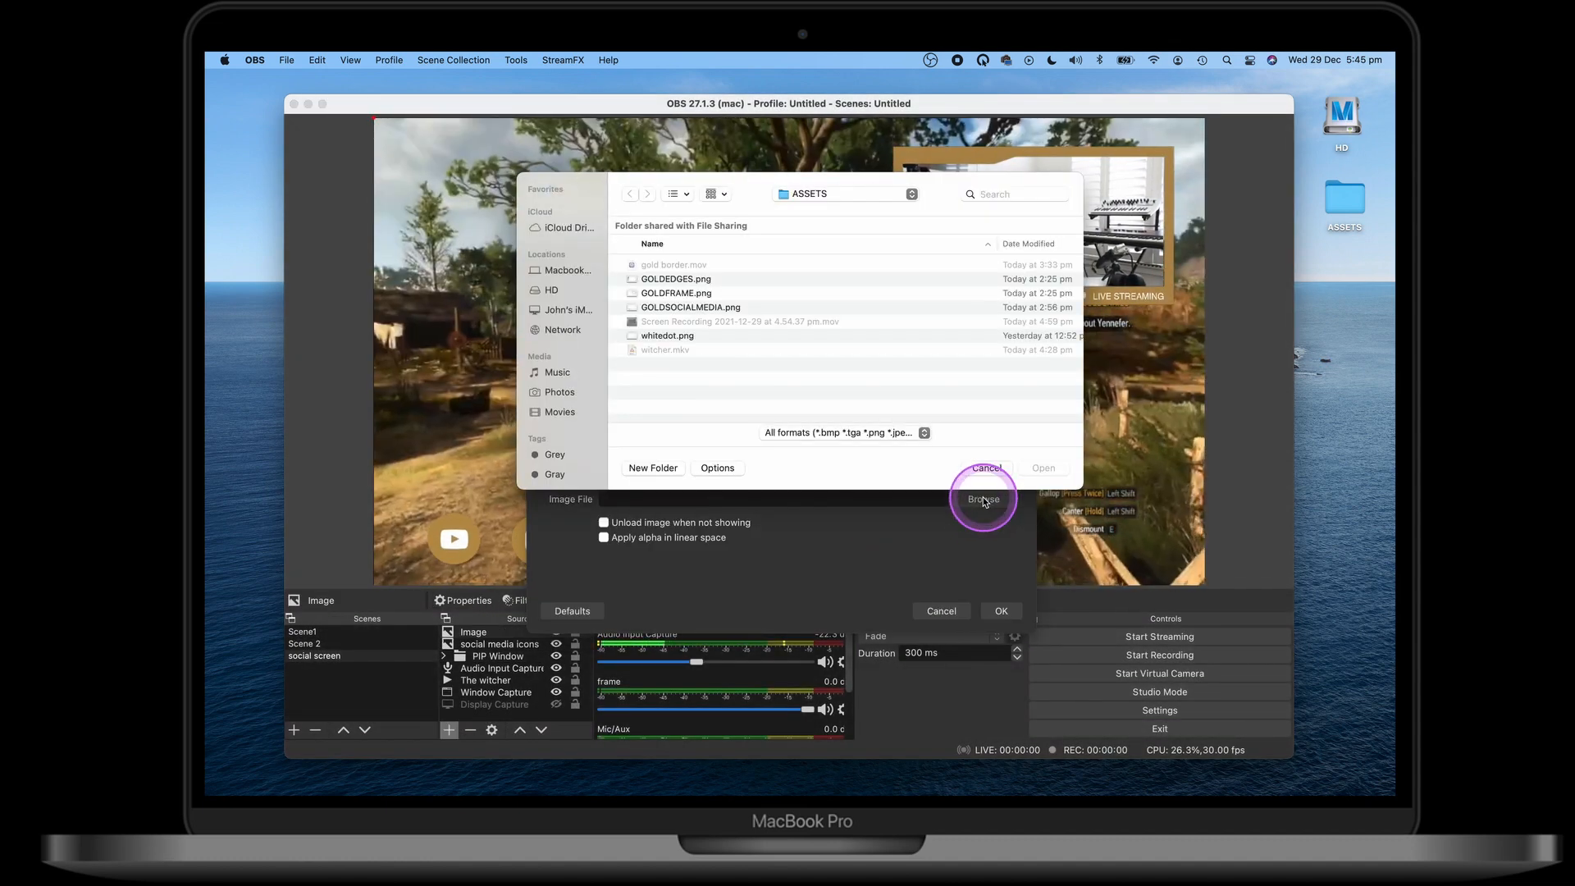
{"action": "left_click", "coordinate": [689, 279]}
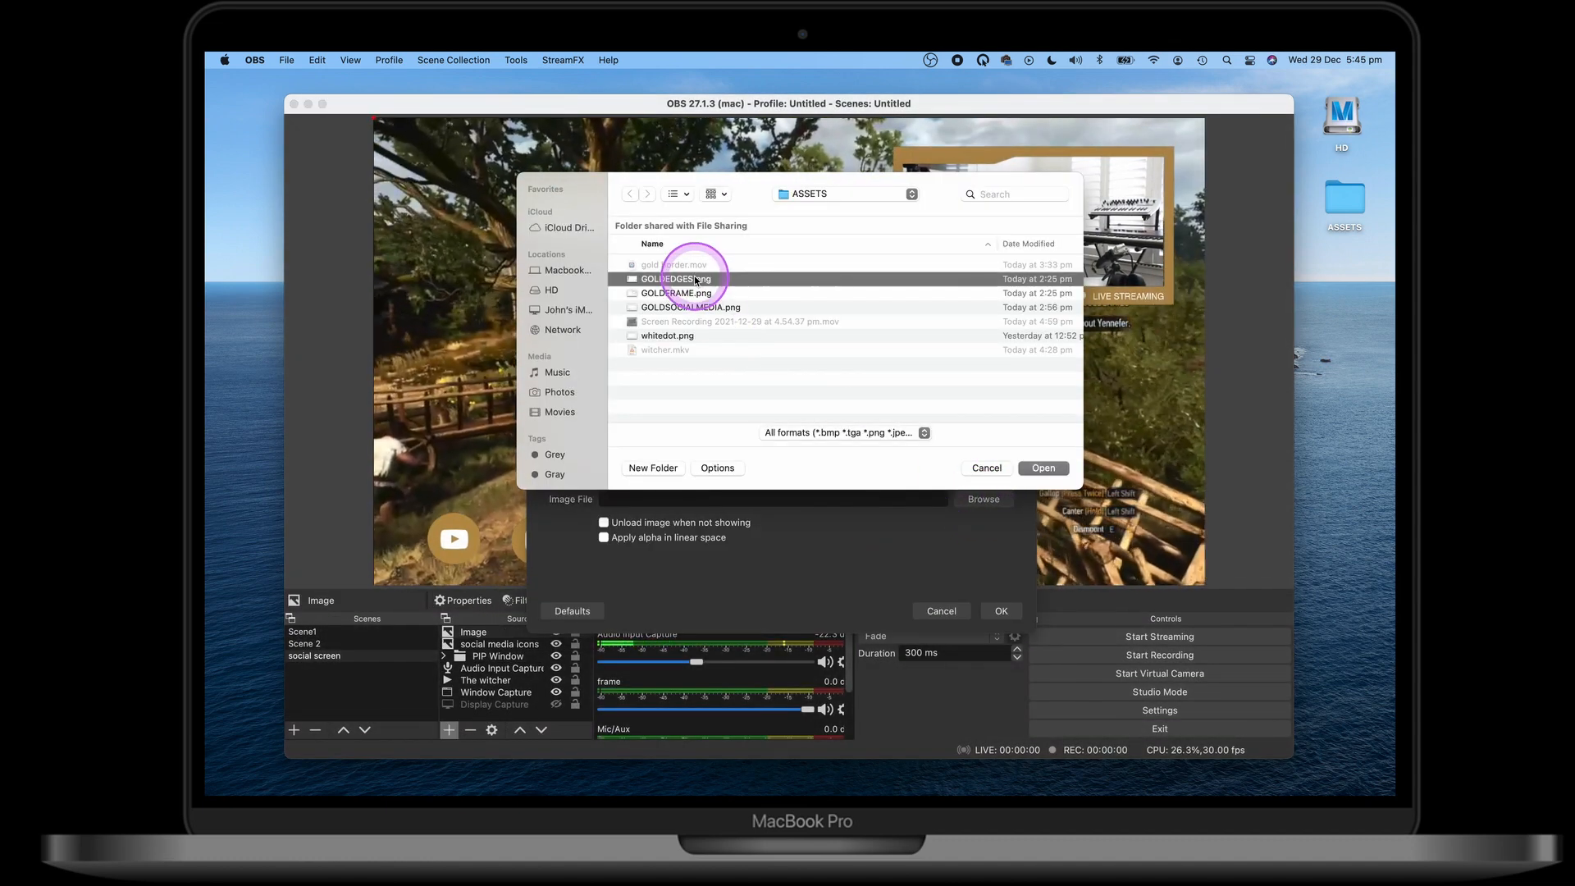
{"action": "left_click", "coordinate": [1045, 468]}
{"action": "left_click", "coordinate": [1003, 610]}
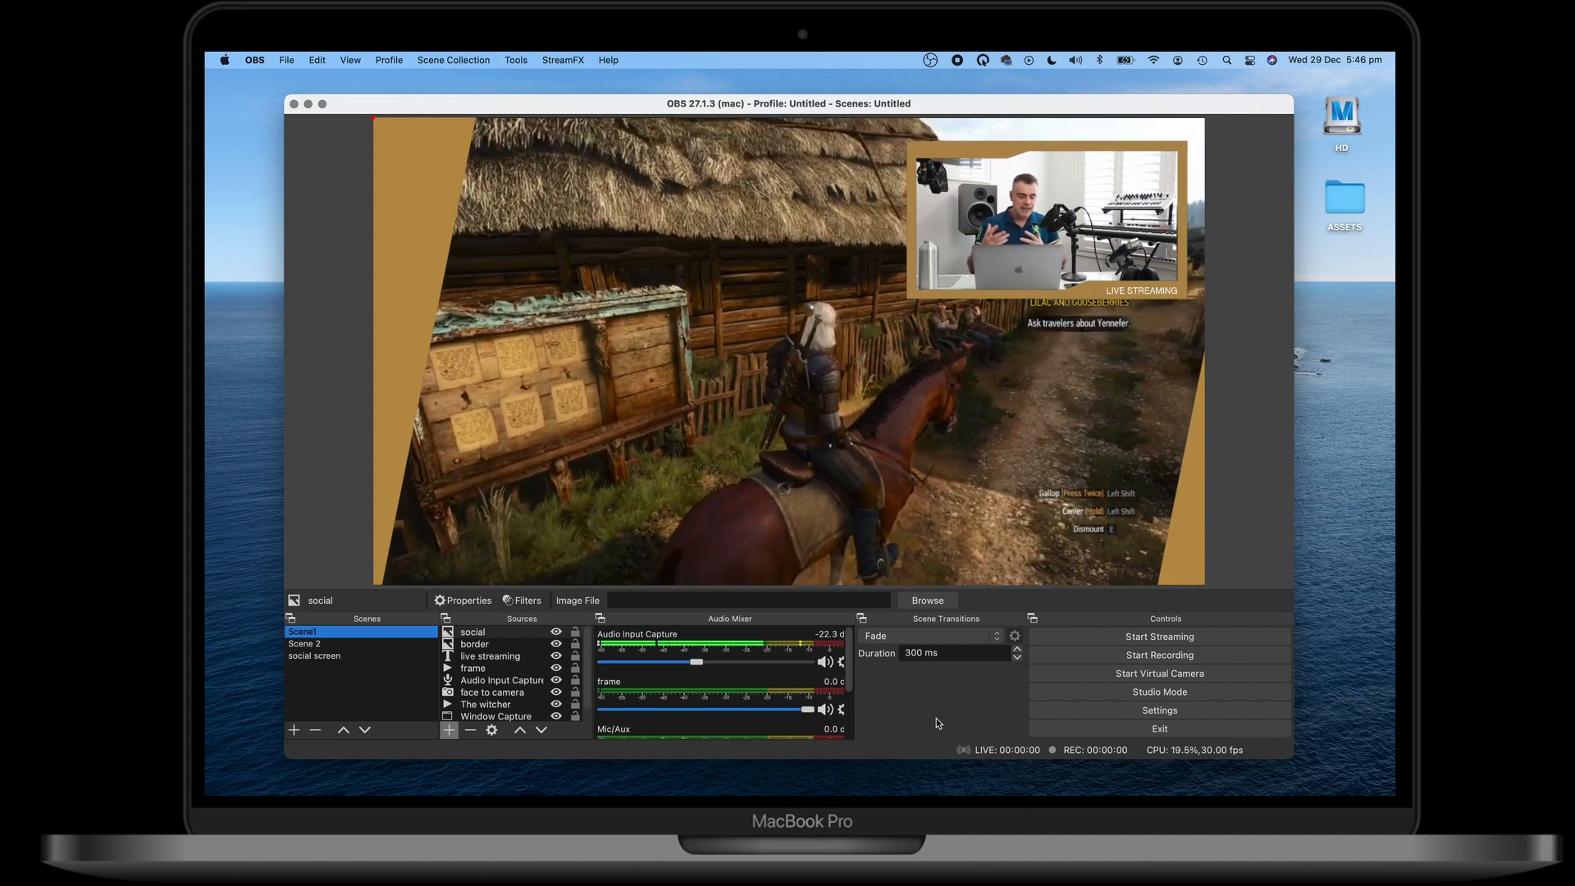
Switch from Scene1 to the social screen scene
{"action": "left_click", "coordinate": [898, 728]}
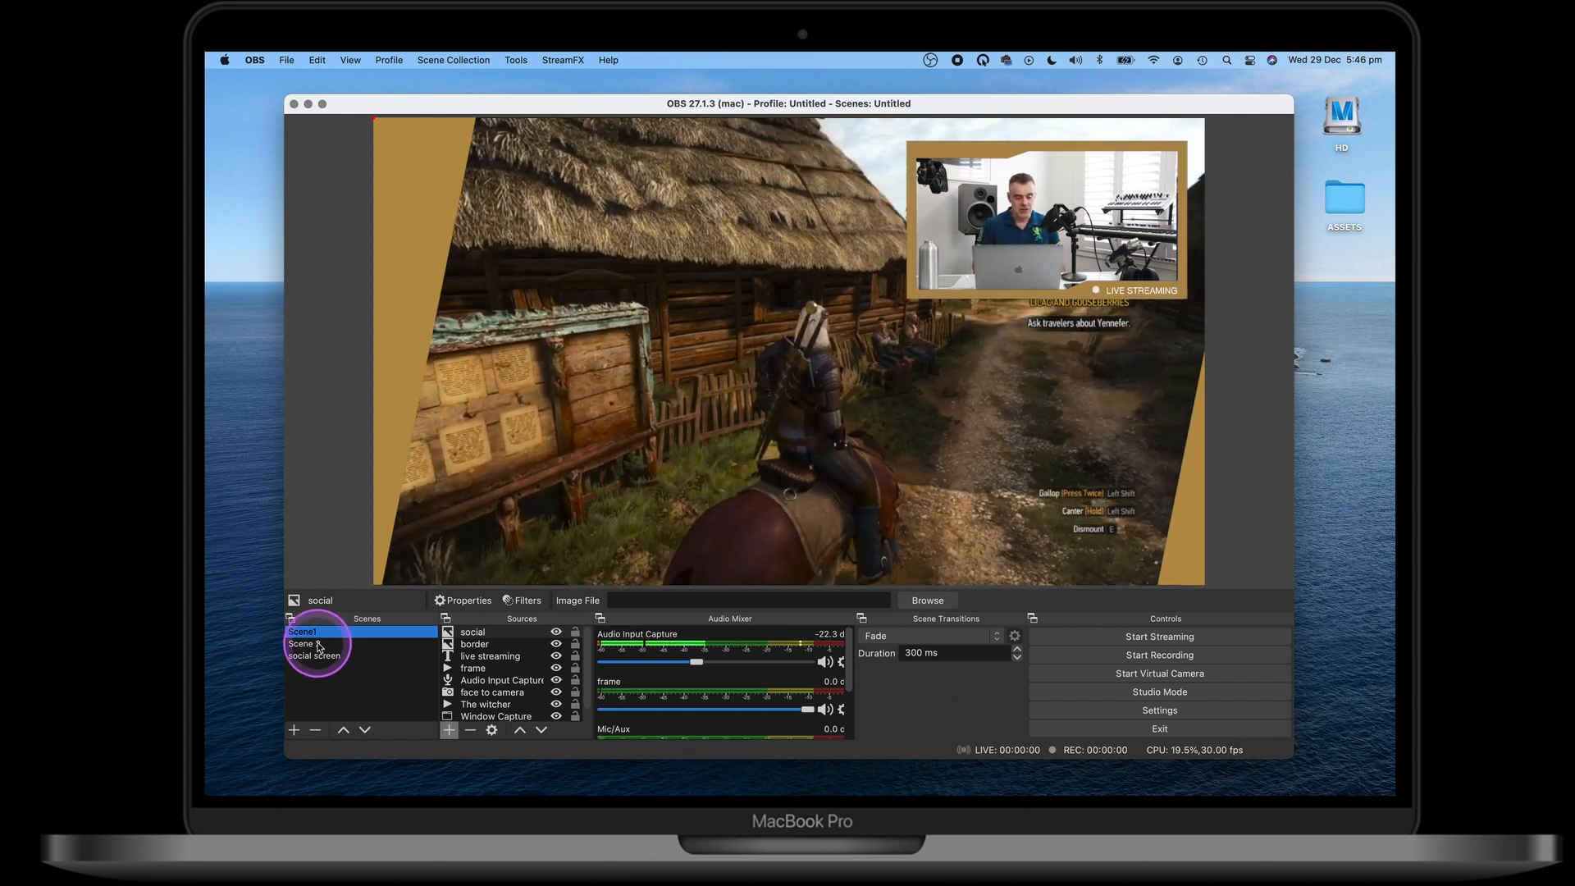
{"action": "left_click", "coordinate": [311, 656]}
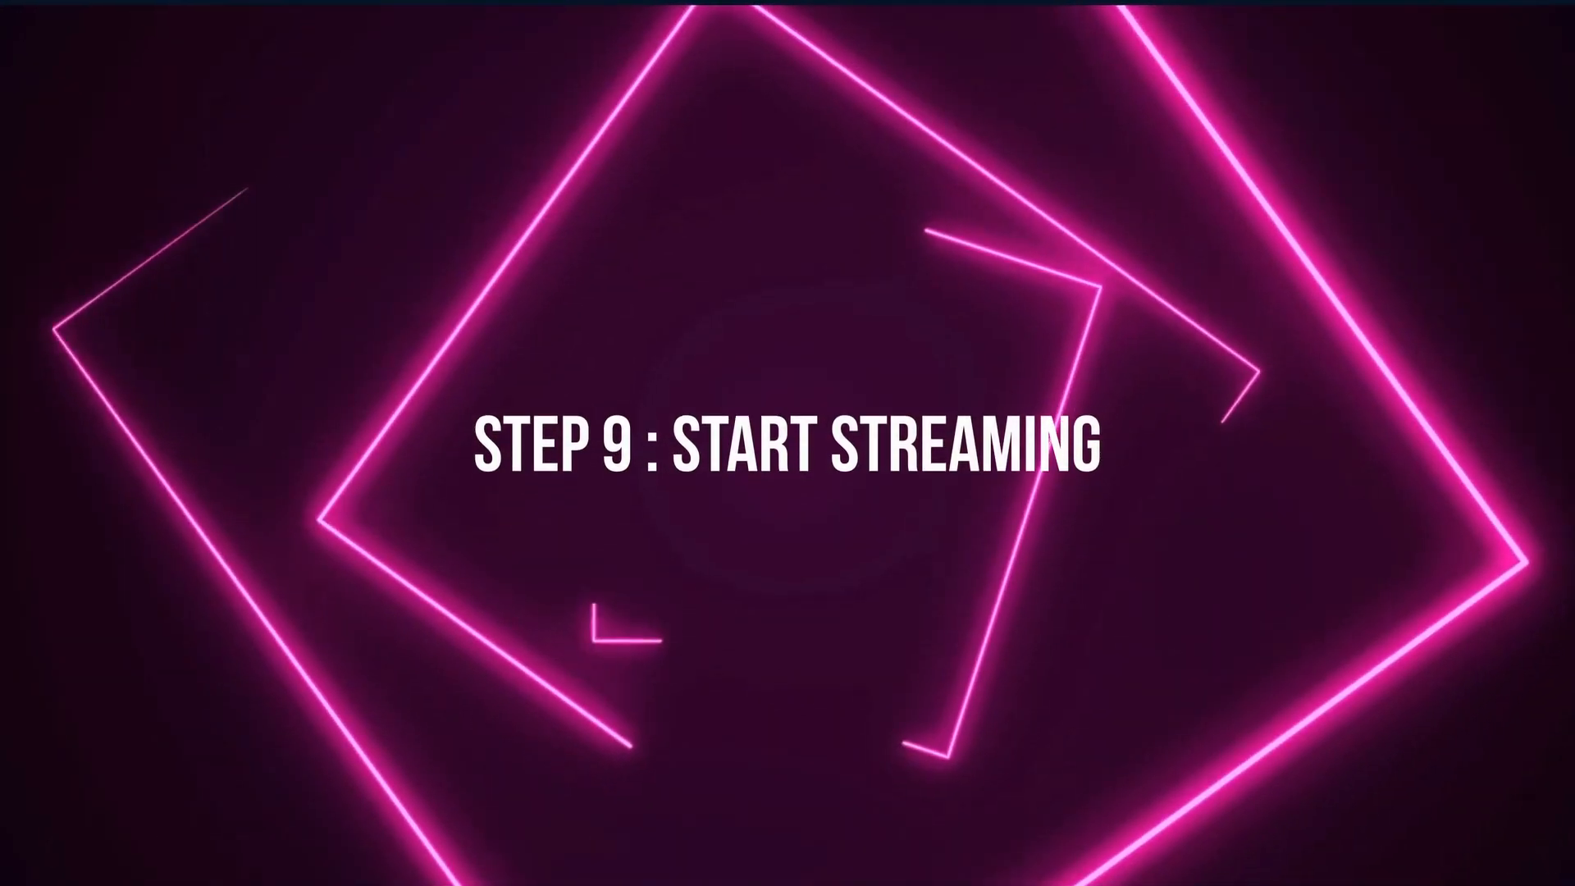
Set the streaming service to Twitch in the stream settings and choose to connect with a stream key
{"action": "left_click", "coordinate": [1324, 810]}
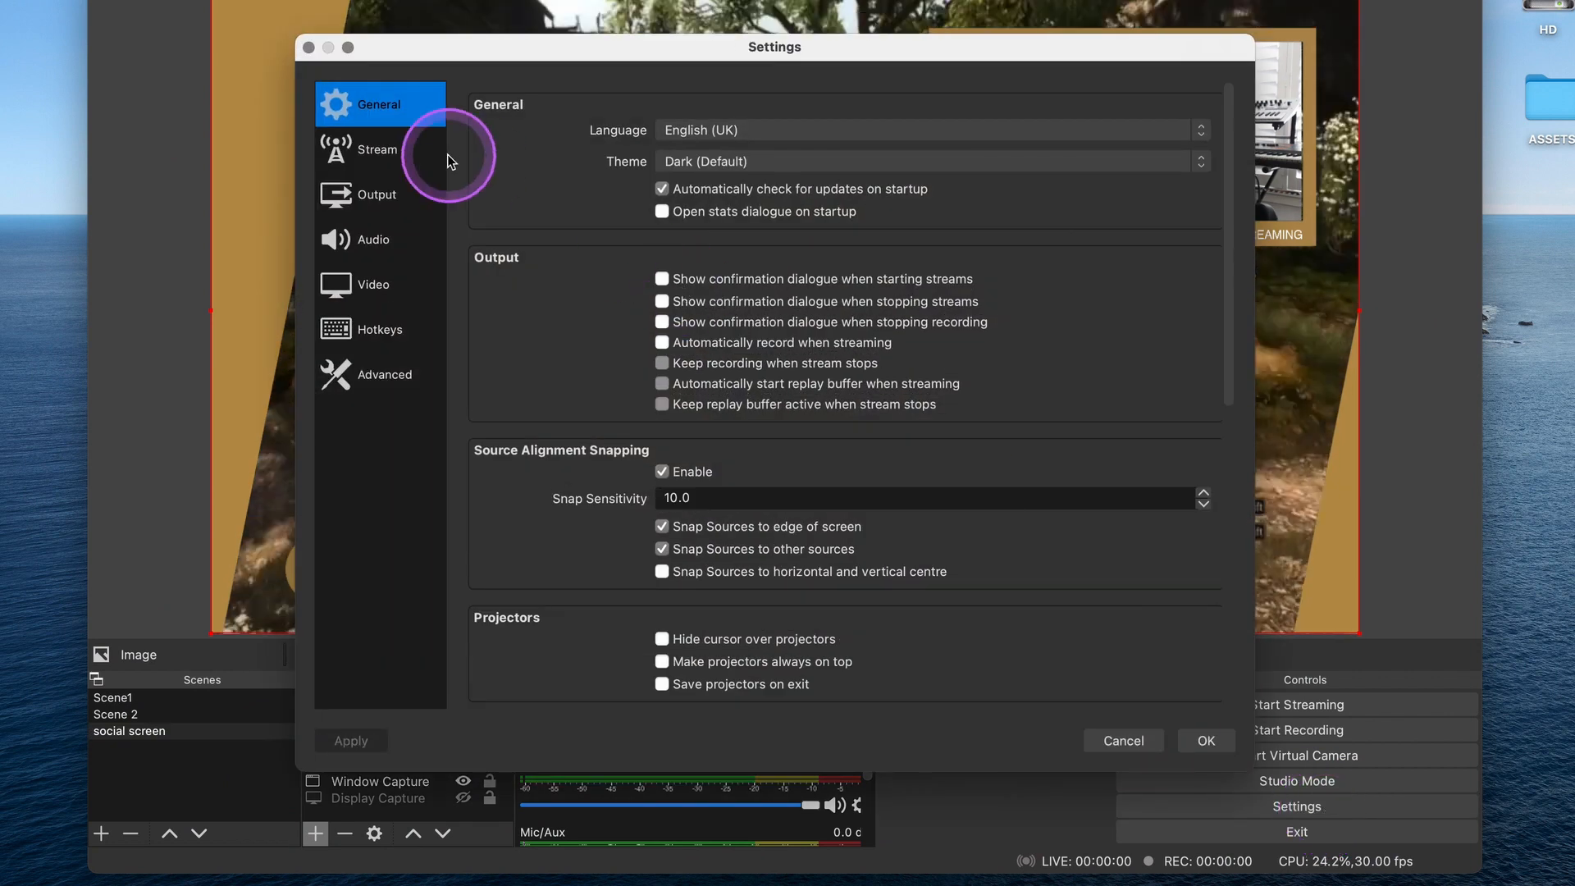
{"action": "left_click", "coordinate": [374, 155]}
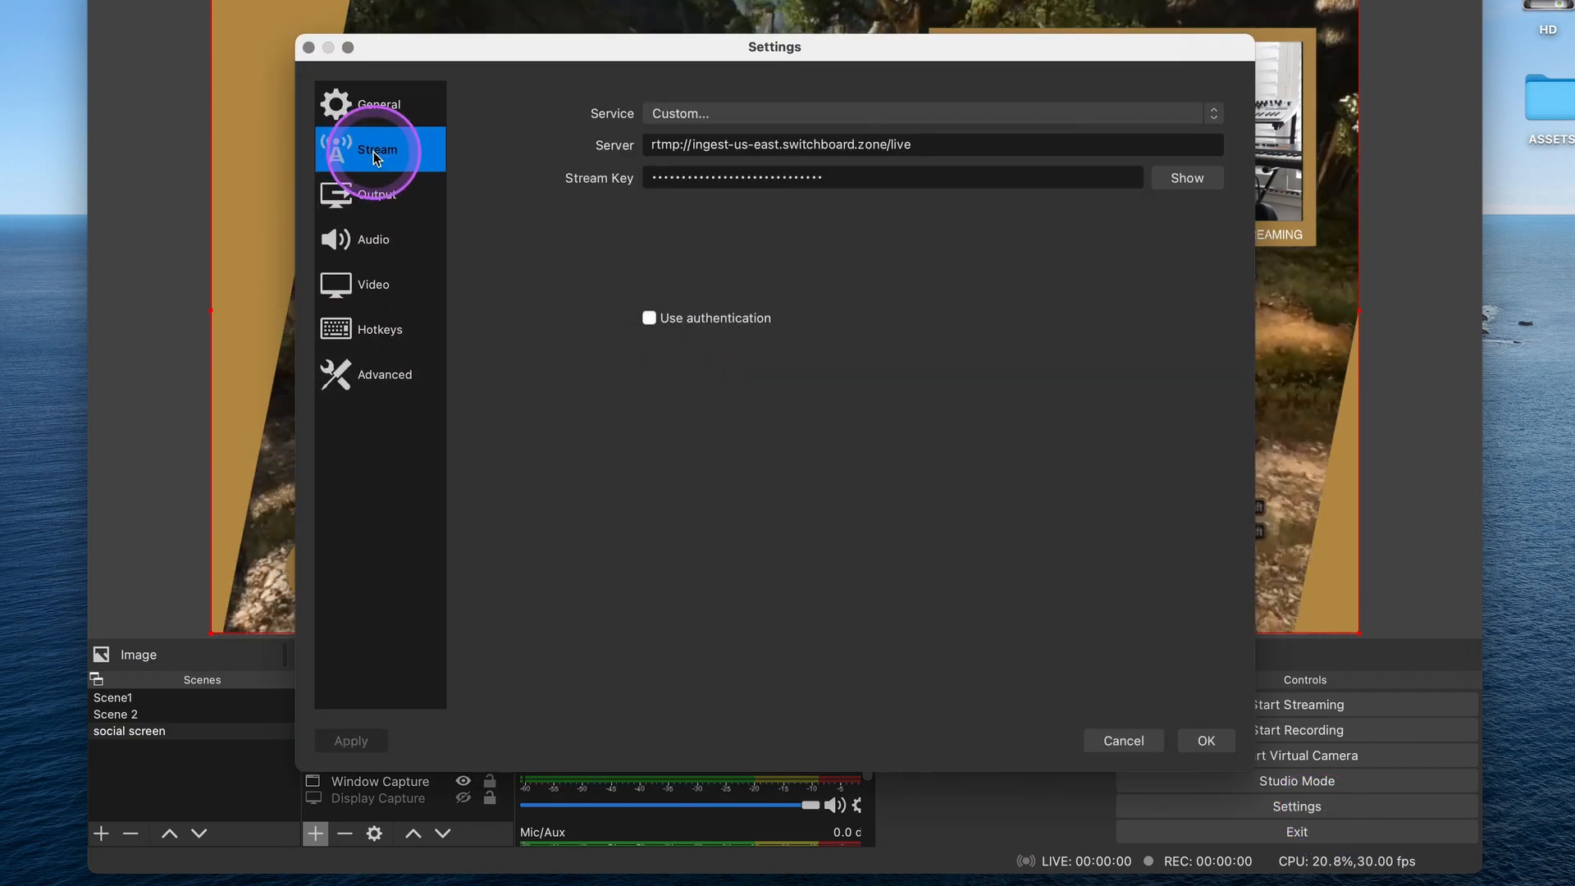
{"action": "left_click", "coordinate": [688, 121]}
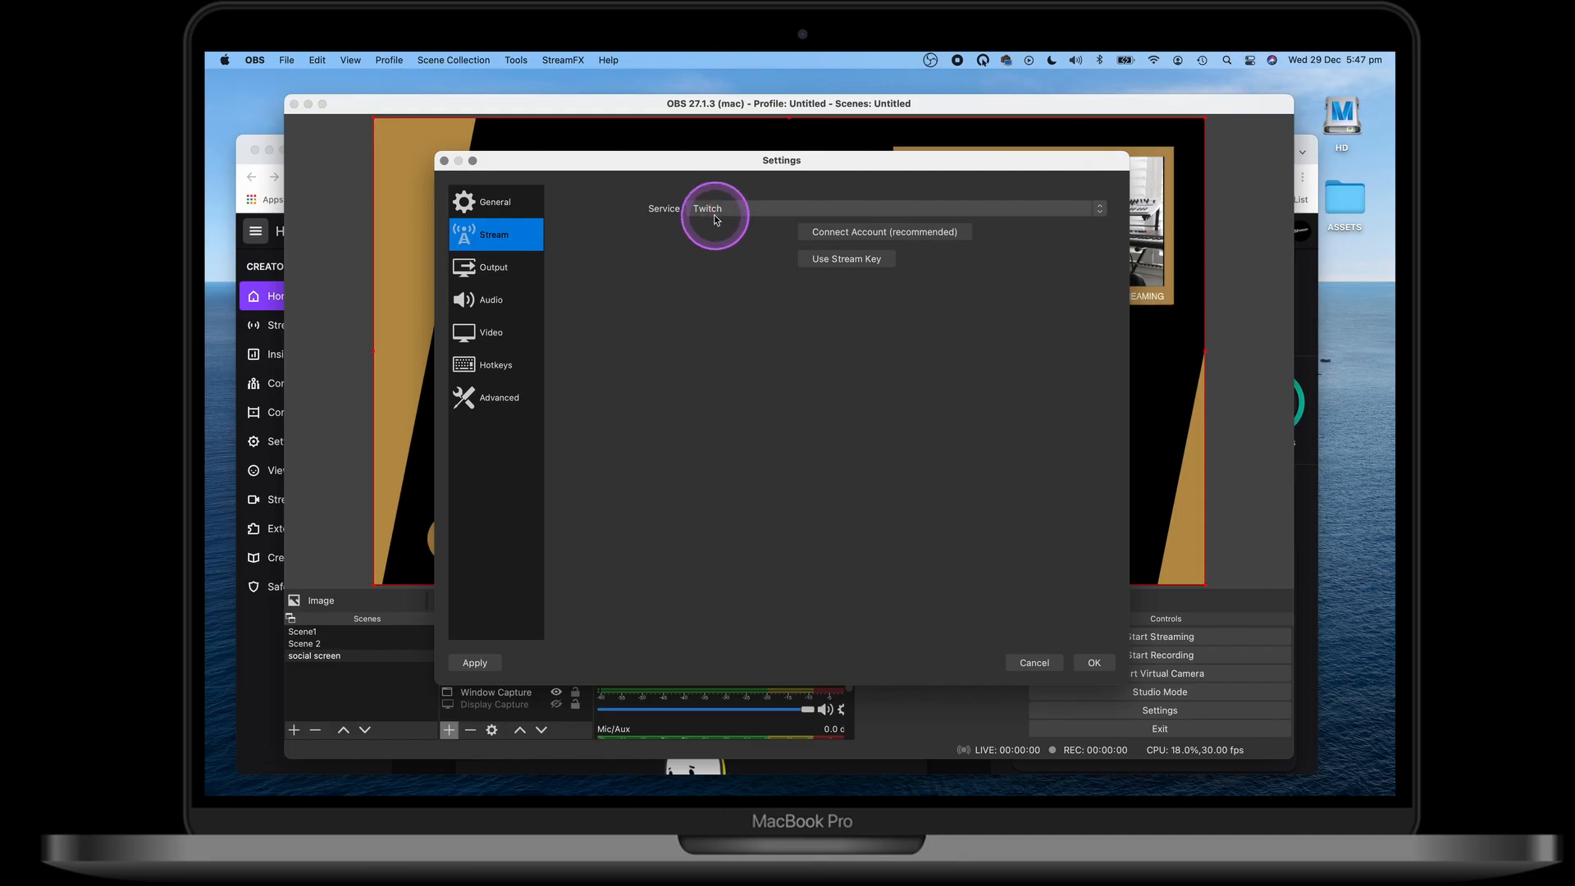
{"action": "left_click", "coordinate": [940, 238]}
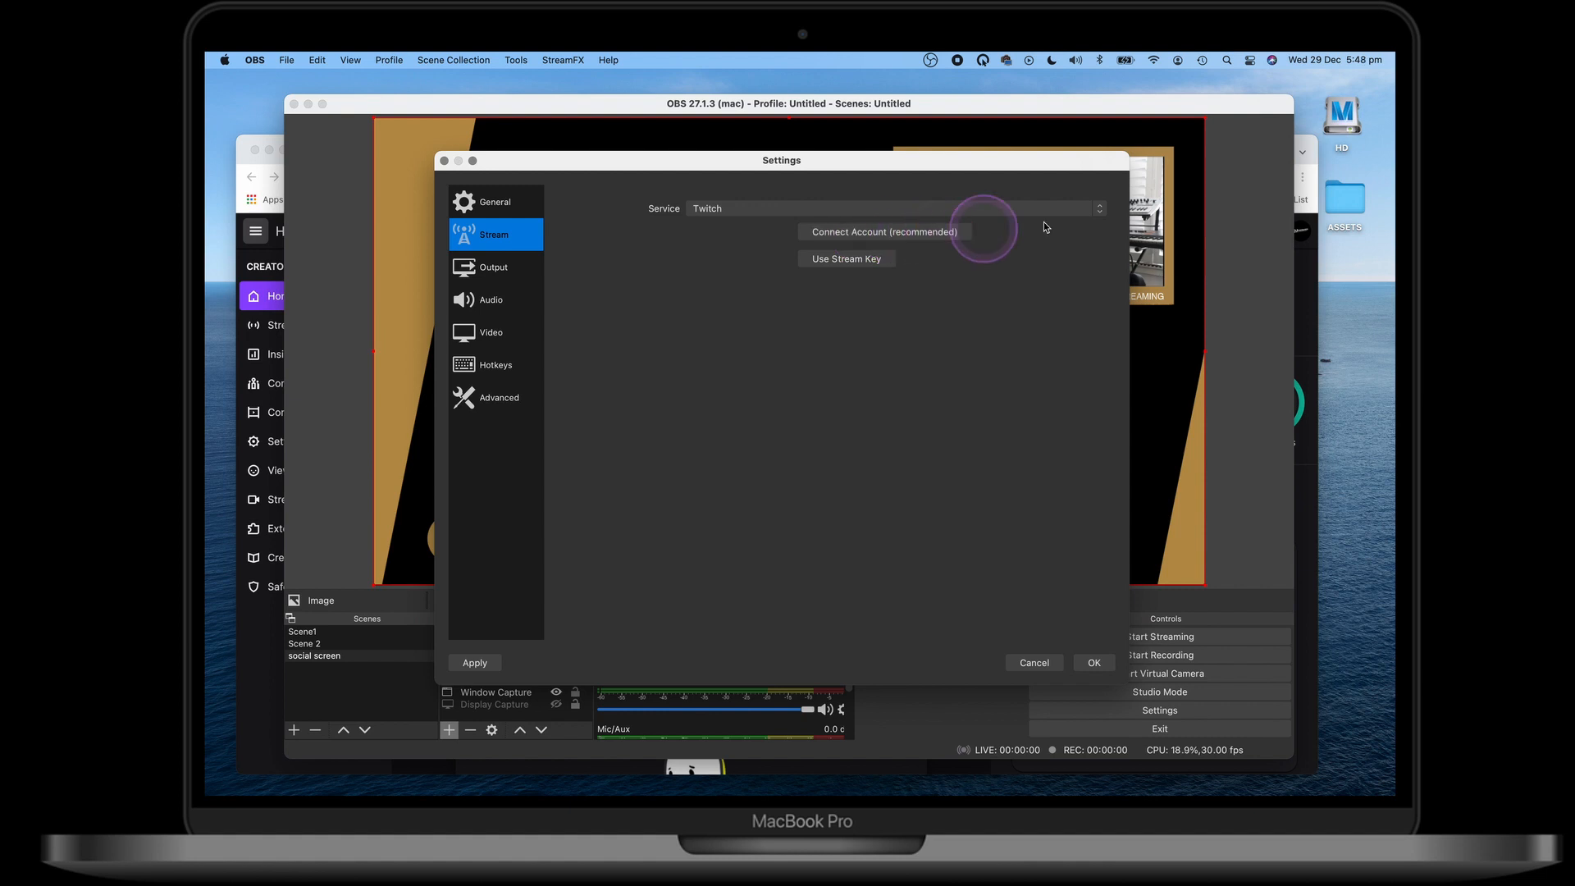
{"action": "left_click", "coordinate": [1313, 193]}
{"action": "left_click", "coordinate": [1136, 169]}
{"action": "left_click", "coordinate": [1076, 119]}
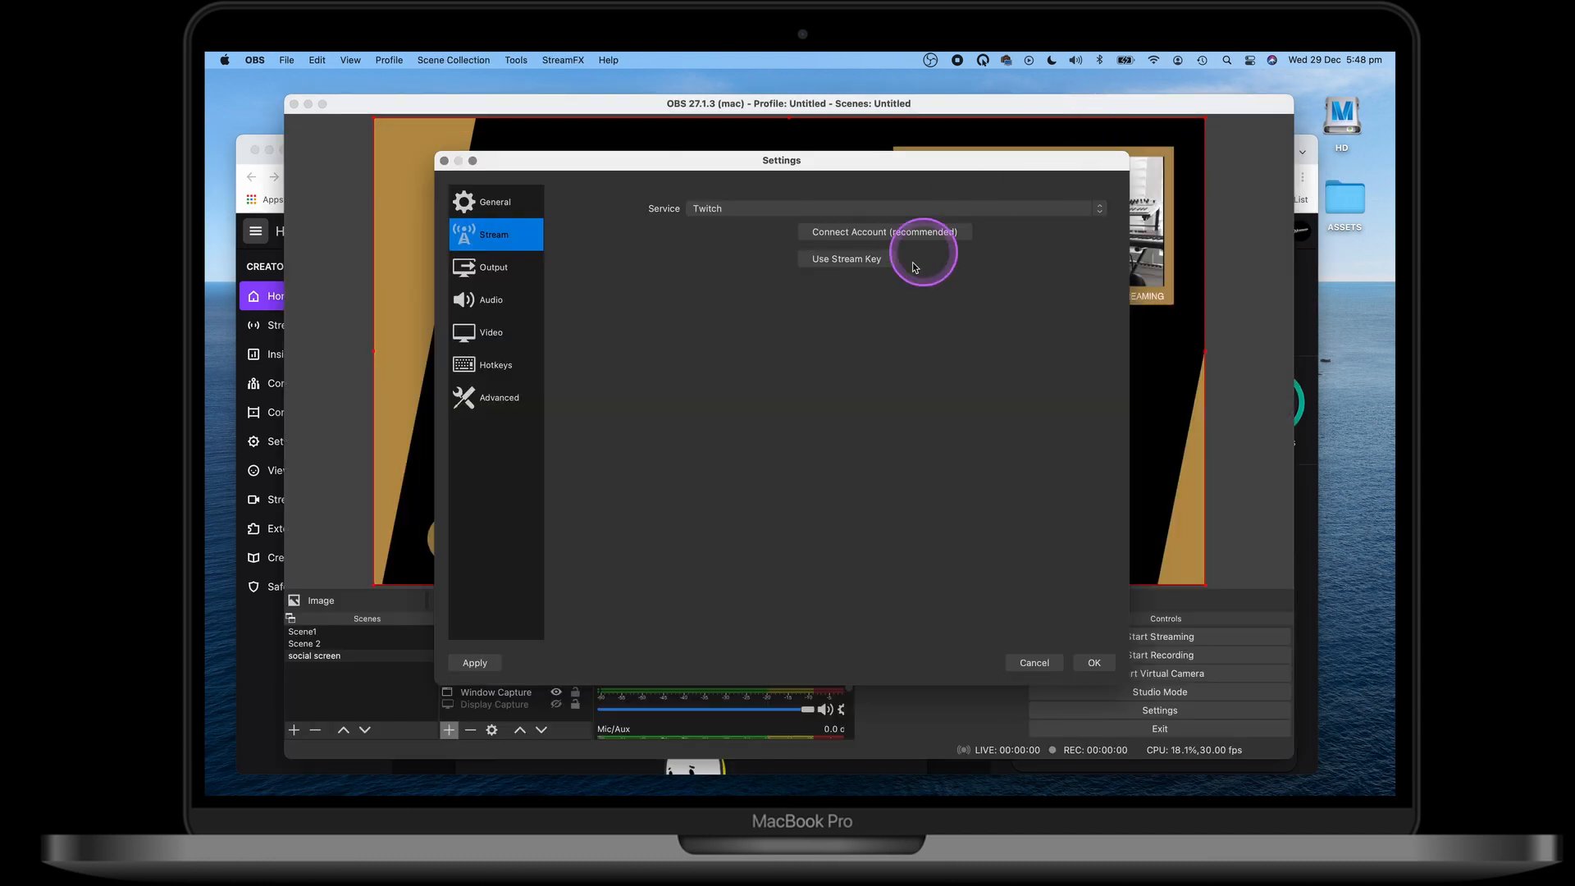
{"action": "left_click", "coordinate": [861, 259]}
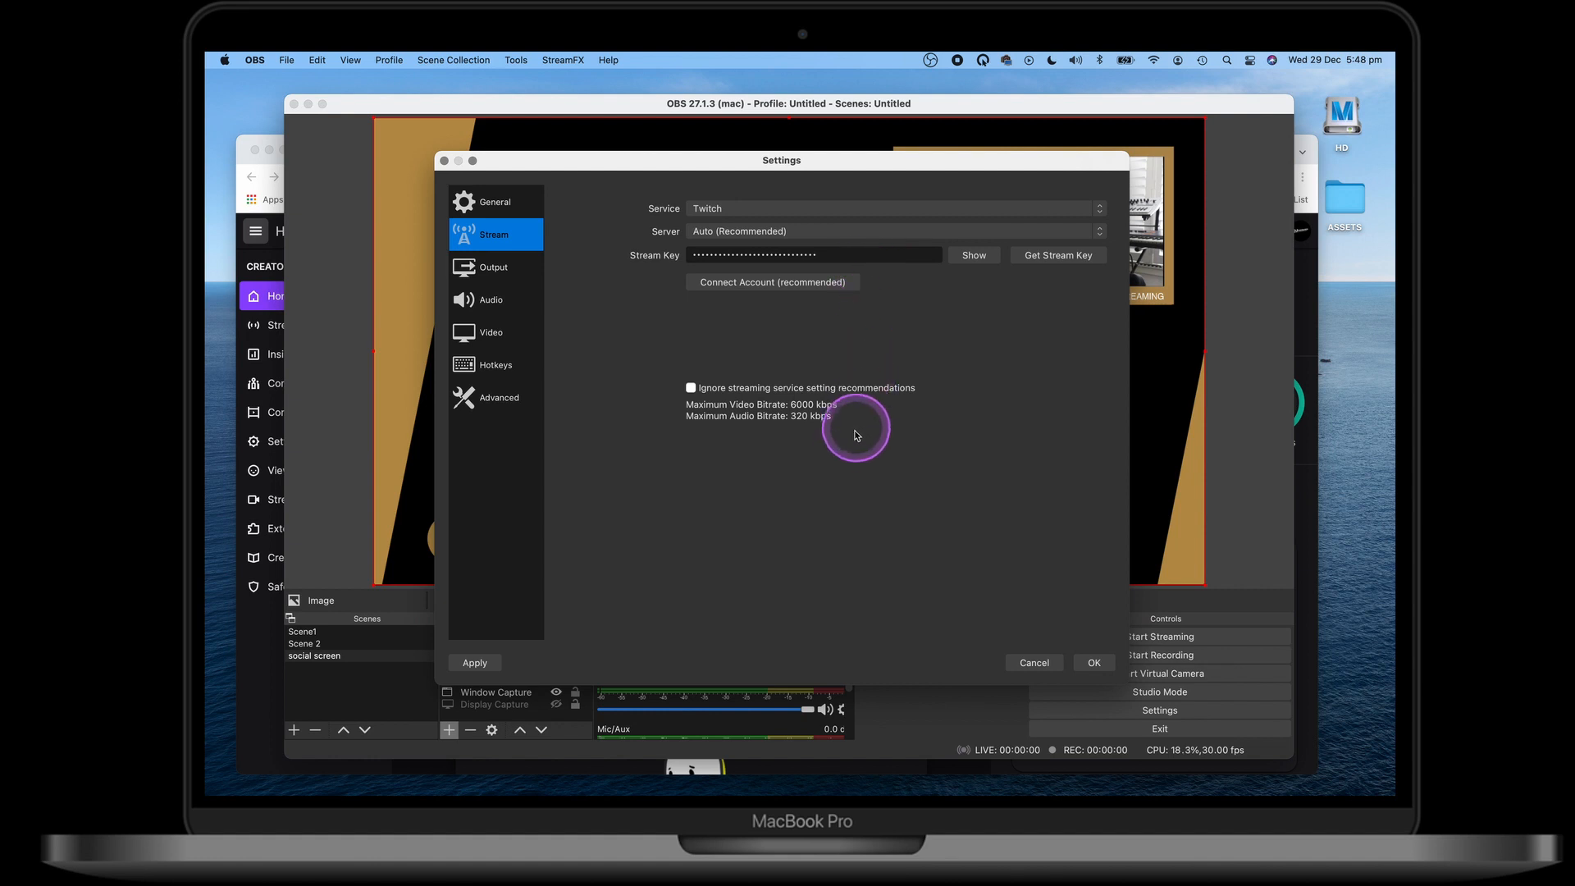
Switch to Chrome and copy the primary stream key from the stream settings of the Twitch Creator Dashboard
{"action": "left_click", "coordinate": [1310, 300]}
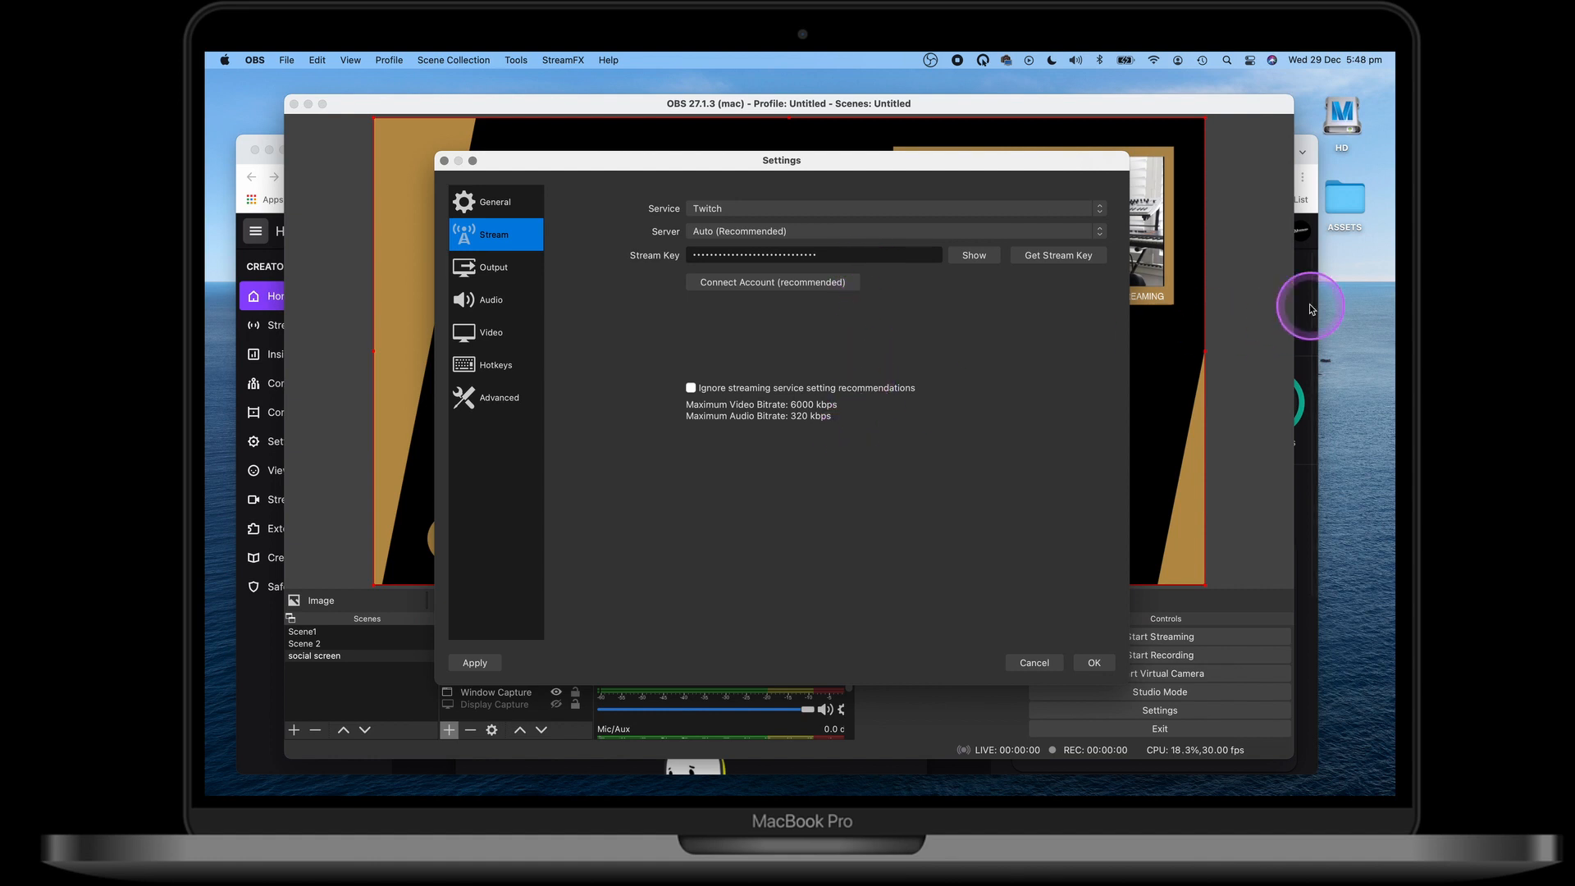
{"action": "left_click", "coordinate": [1300, 234]}
{"action": "left_click", "coordinate": [279, 441]}
{"action": "left_click", "coordinate": [284, 470]}
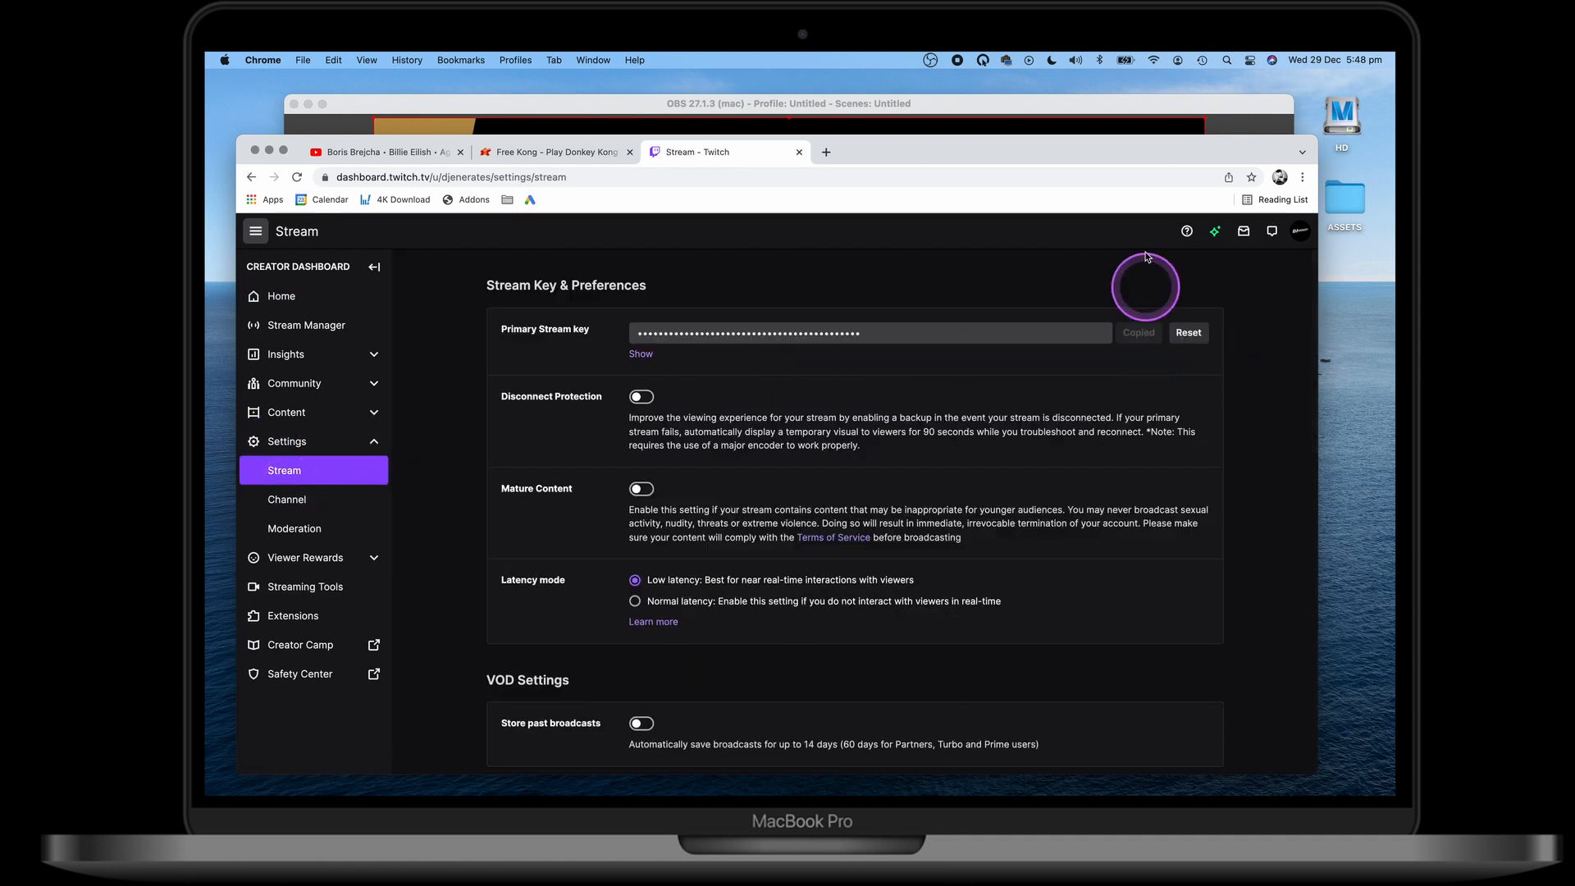
Switch back to OBS, paste the Twitch stream key into the stream settings and accept them
{"action": "left_click", "coordinate": [1130, 118]}
{"action": "left_click", "coordinate": [847, 255]}
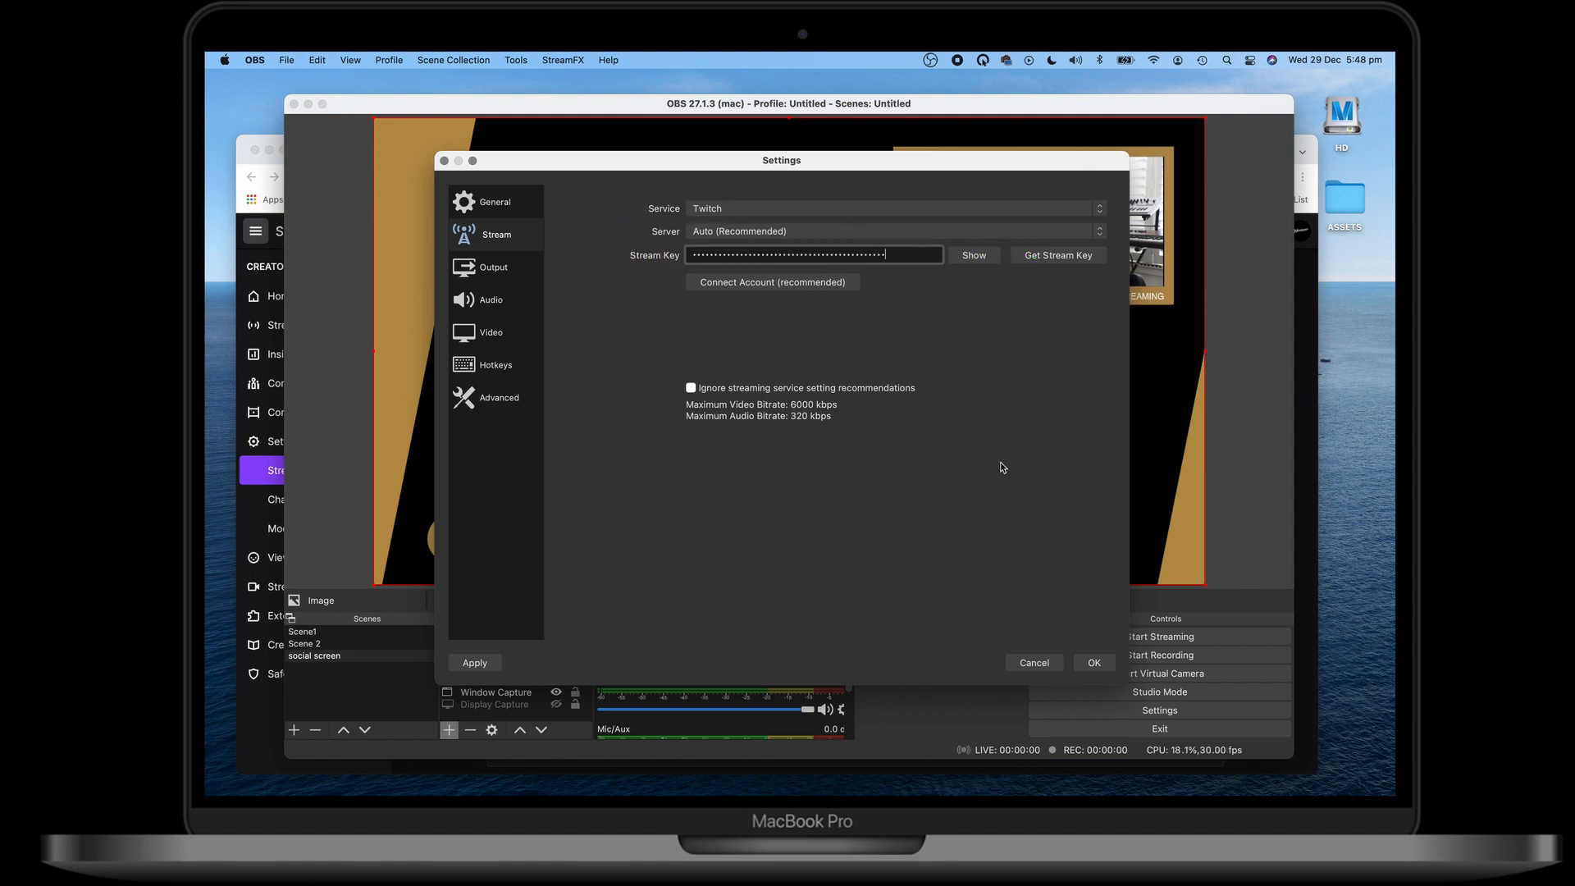
{"action": "left_click", "coordinate": [1091, 664]}
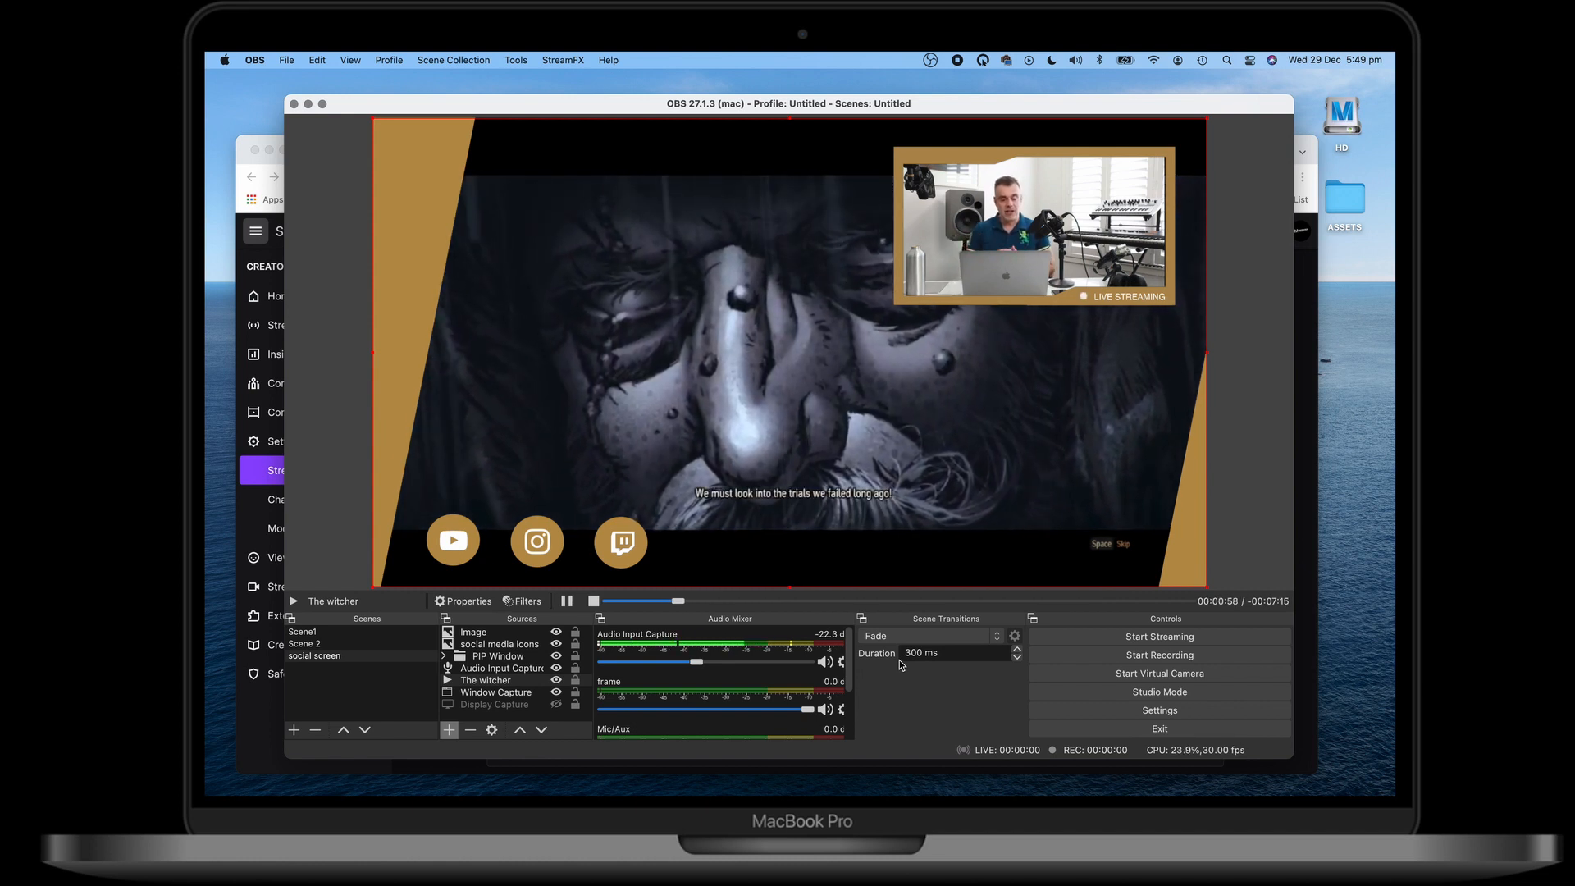
{"action": "left_click", "coordinate": [940, 721]}
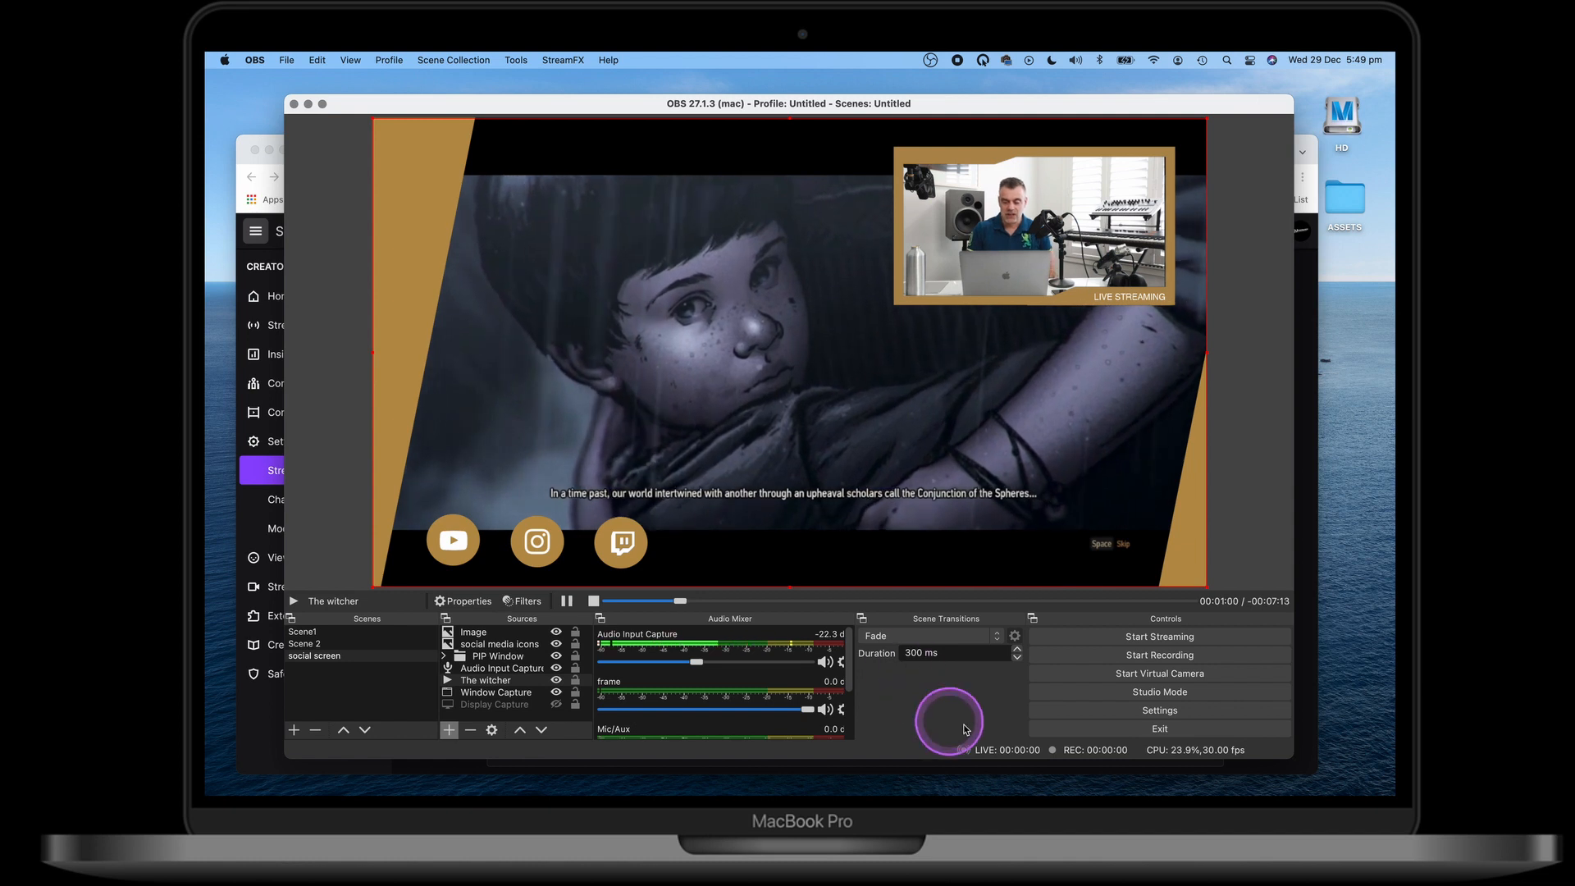